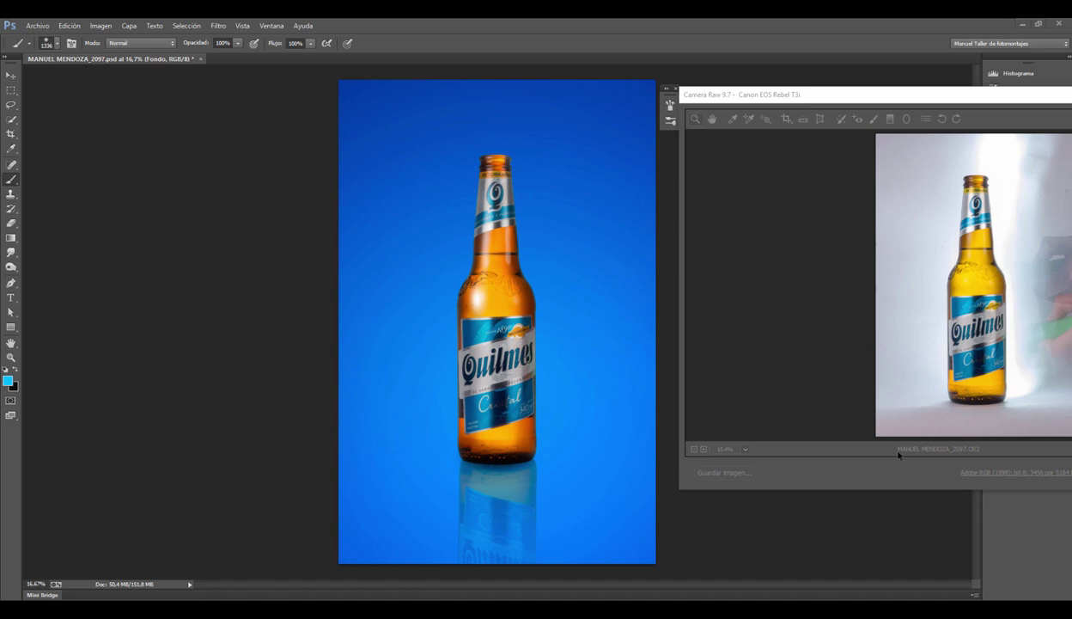
Step: Drag the Camera Raw dialog left until the whole editor, including the Básico panel, is visible
drag(734, 95, 631, 108)
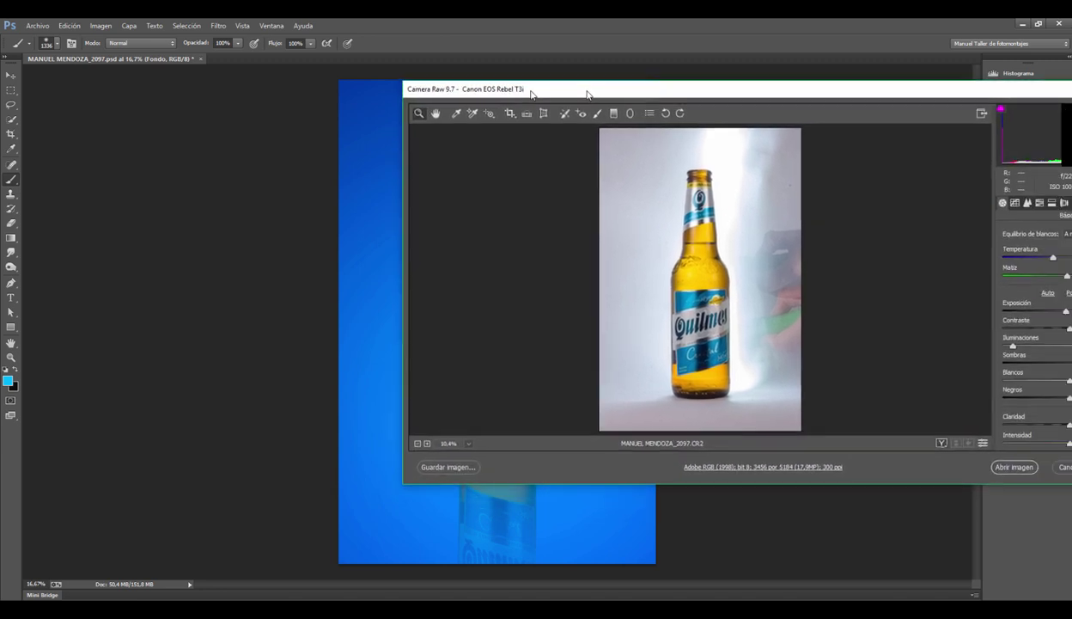
drag(772, 112, 378, 93)
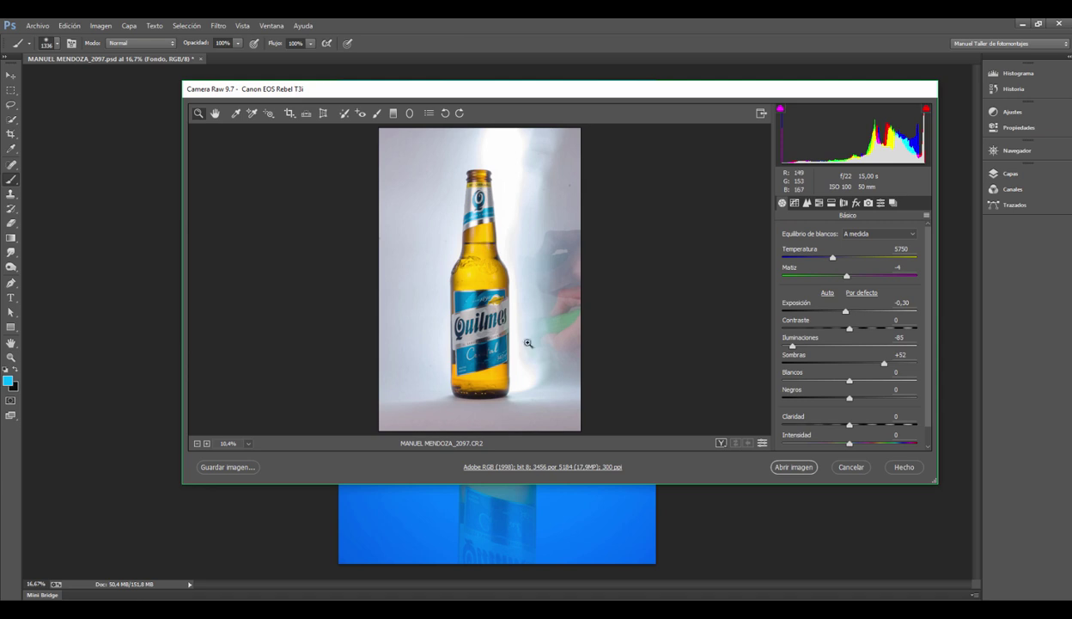
Step: Zoom the Camera Raw preview in on the bottle neck, then back out to the whole bottle
drag(575, 301, 657, 261)
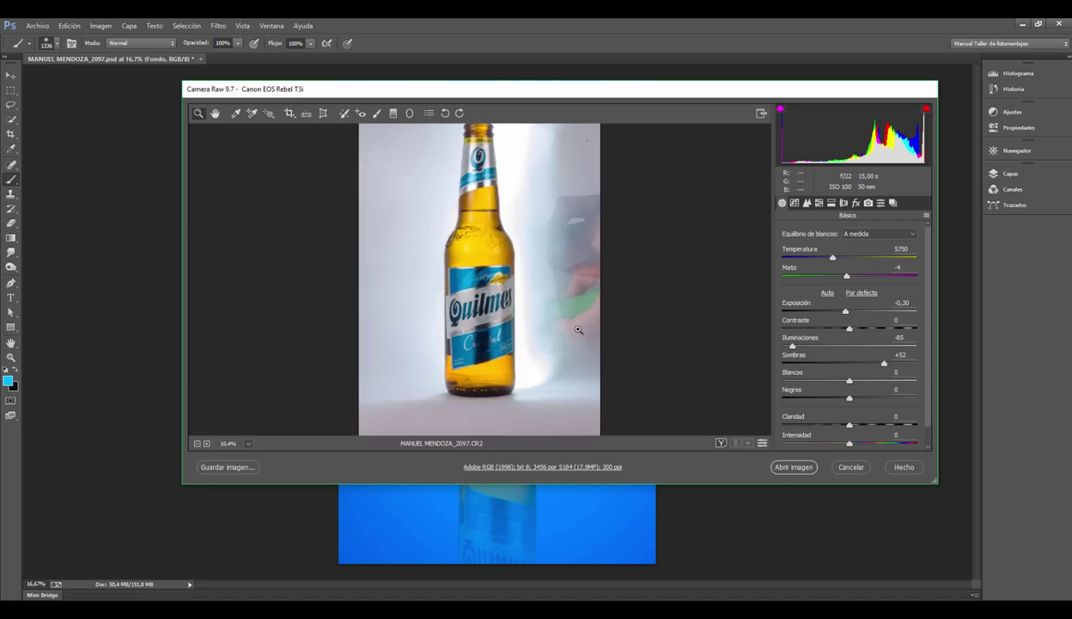
click(663, 232)
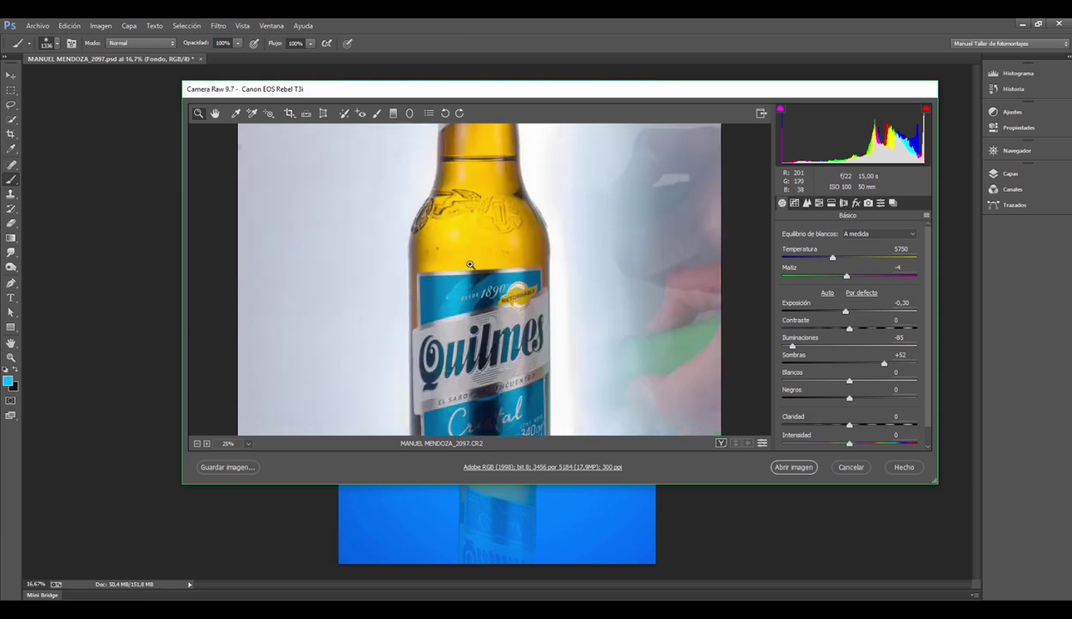
scroll(455, 279, down, 3)
scroll(470, 282, down, 3)
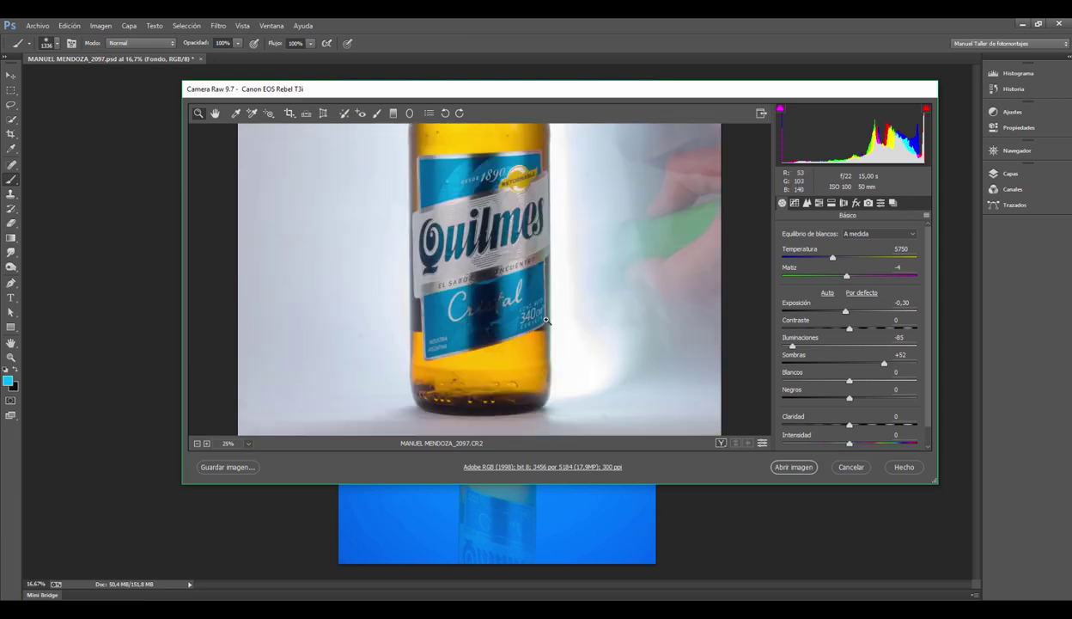
alt+click(536, 311)
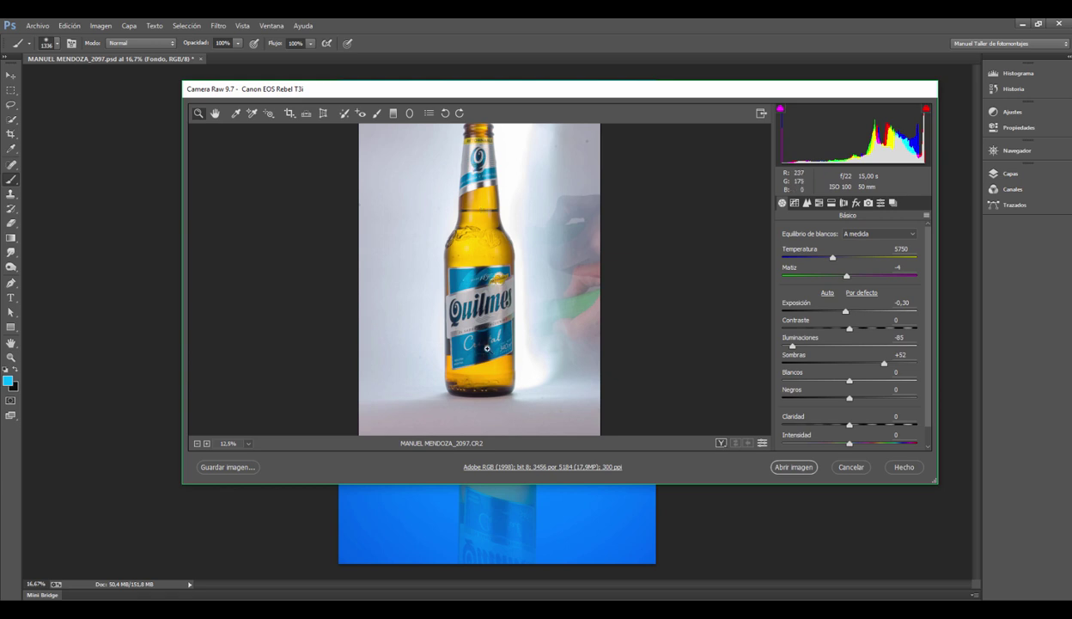
Step: Inspect the neck closely again, then move Camera Raw right to reveal the blue-background composite
click(464, 184)
click(485, 314)
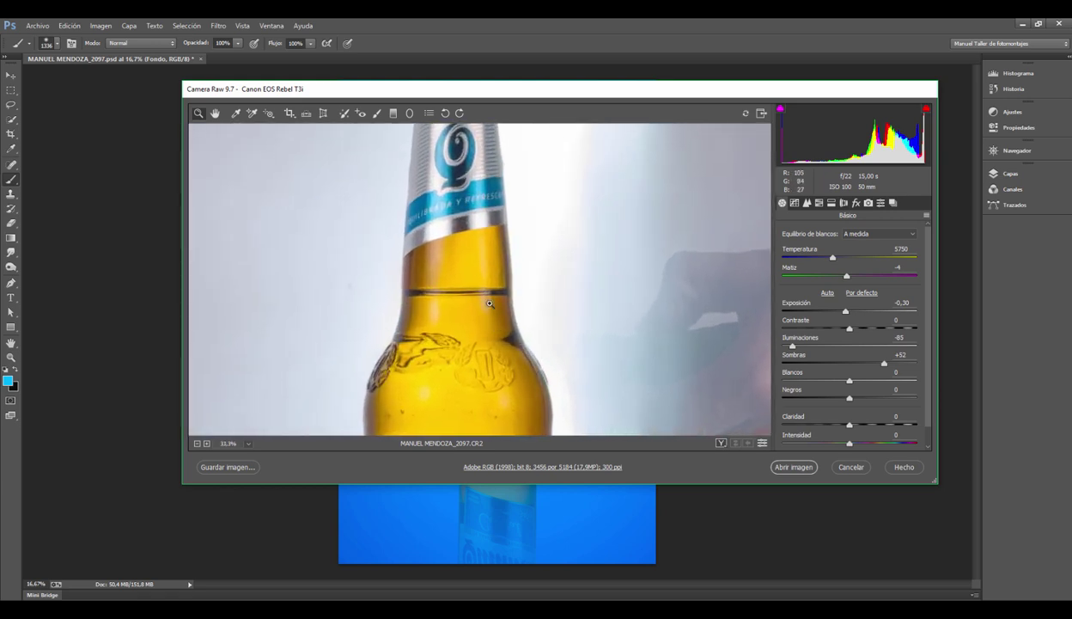
alt+click(438, 269)
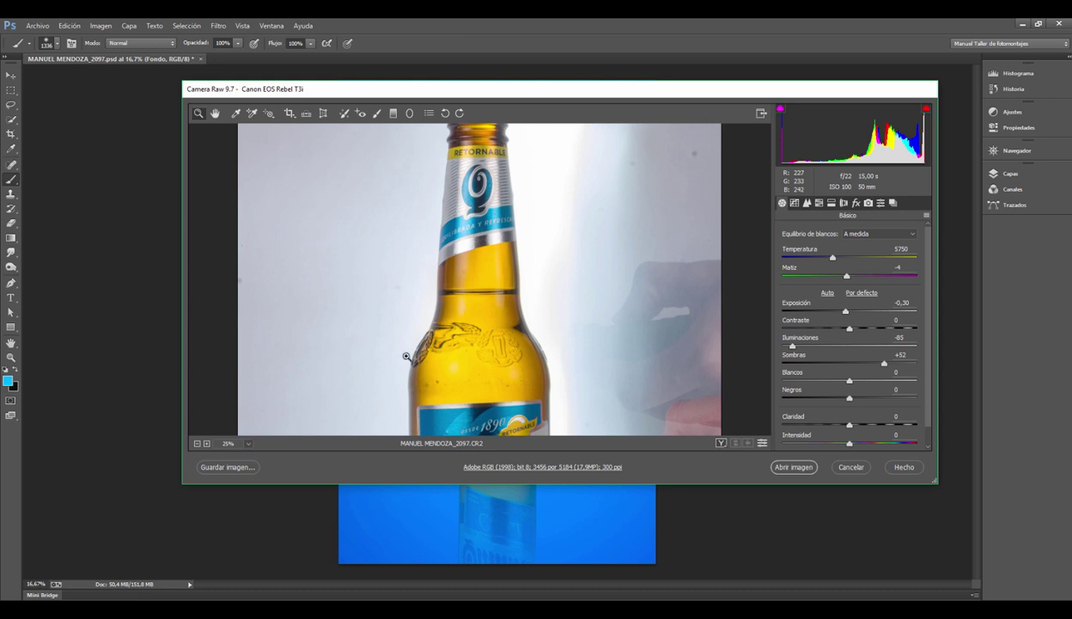
alt+click(397, 347)
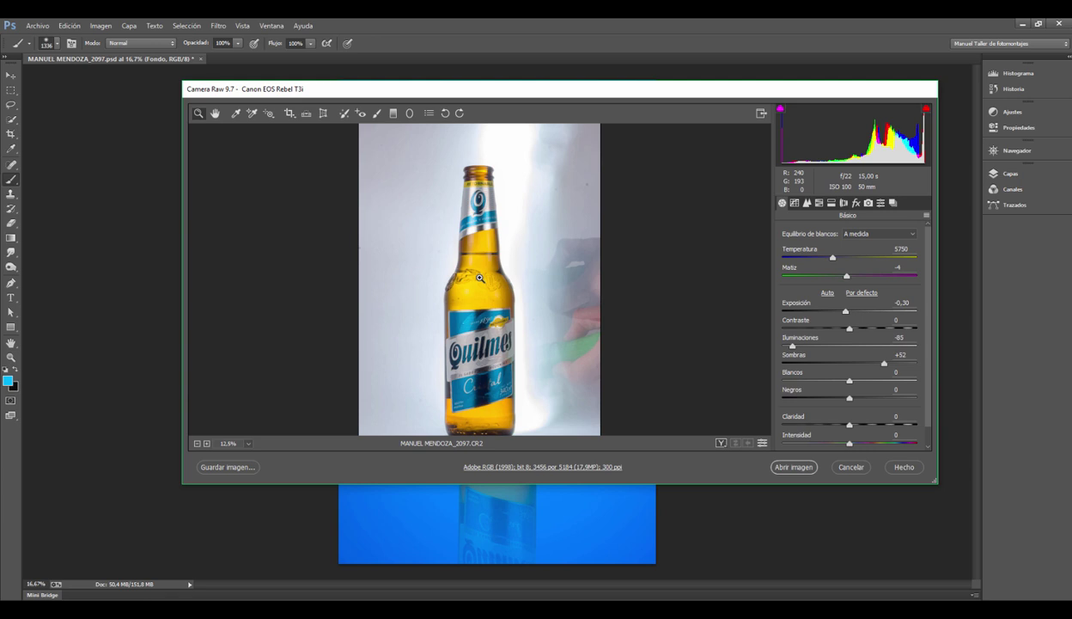
drag(419, 95, 834, 107)
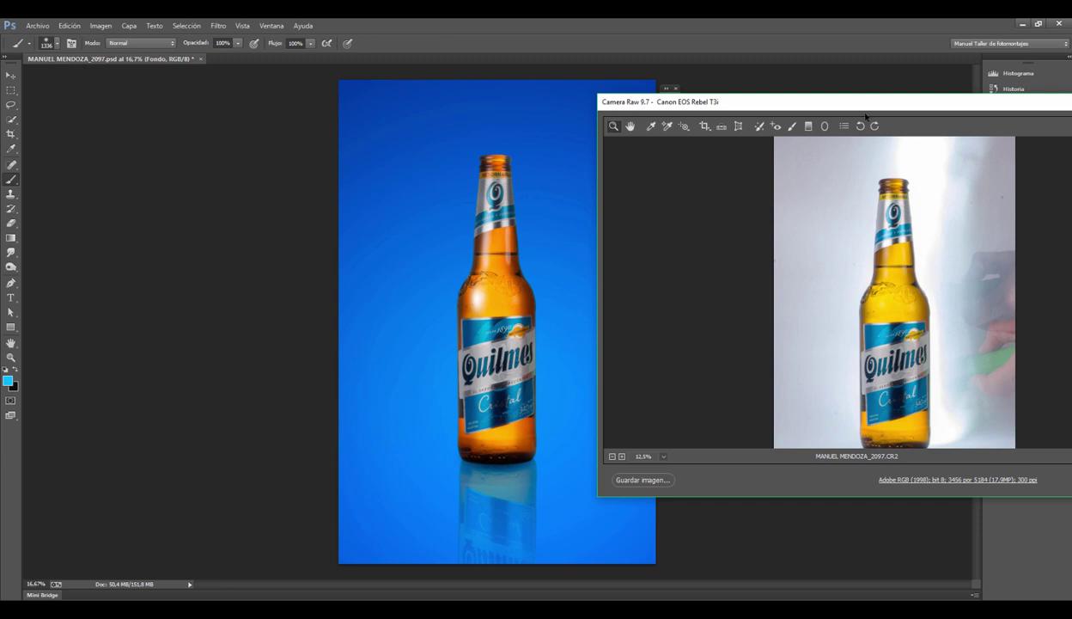
Step: Bring the Camera Raw editor back into full view, zoomed on the neck, and make it taller
drag(830, 105, 487, 110)
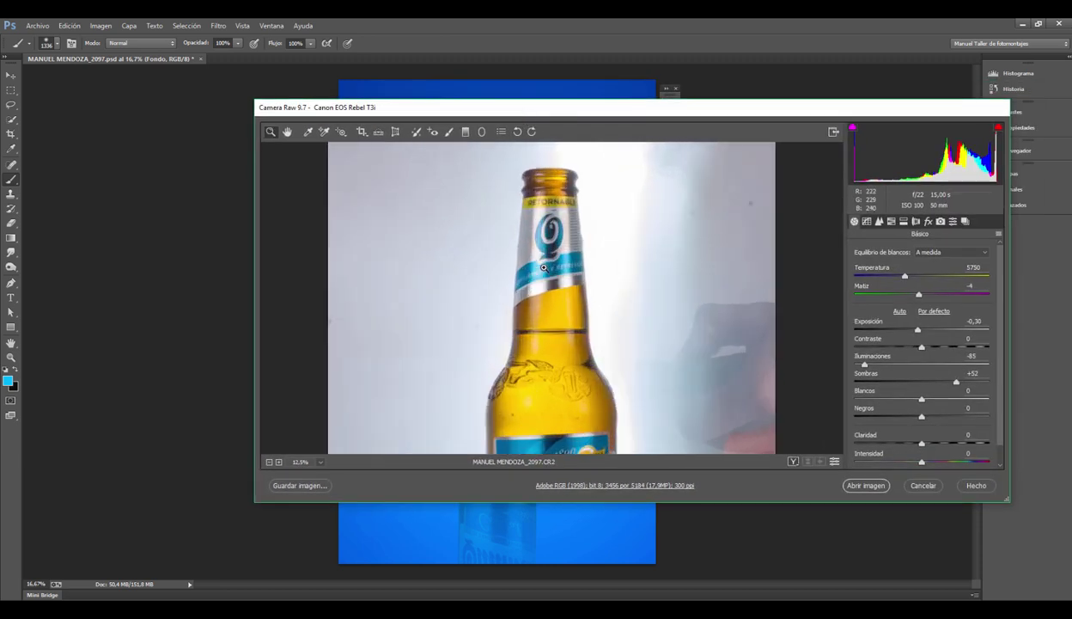
click(507, 244)
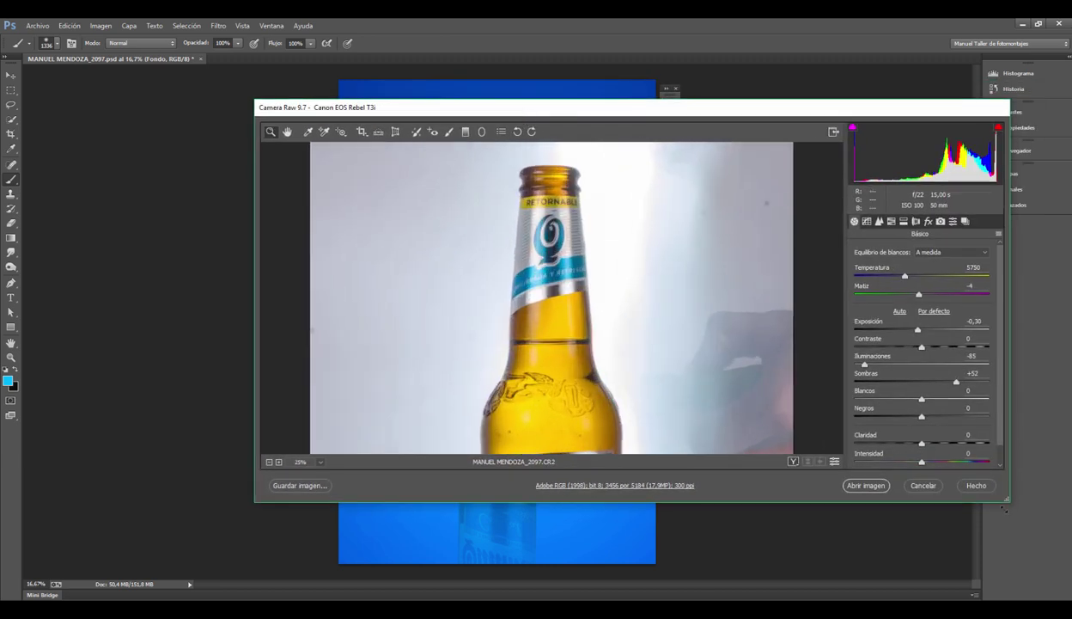
drag(1003, 509, 1005, 599)
Step: Under HSL / Escala de grises hue, set Amarillos -59, Naranjas -33 and Rojos +4
click(893, 220)
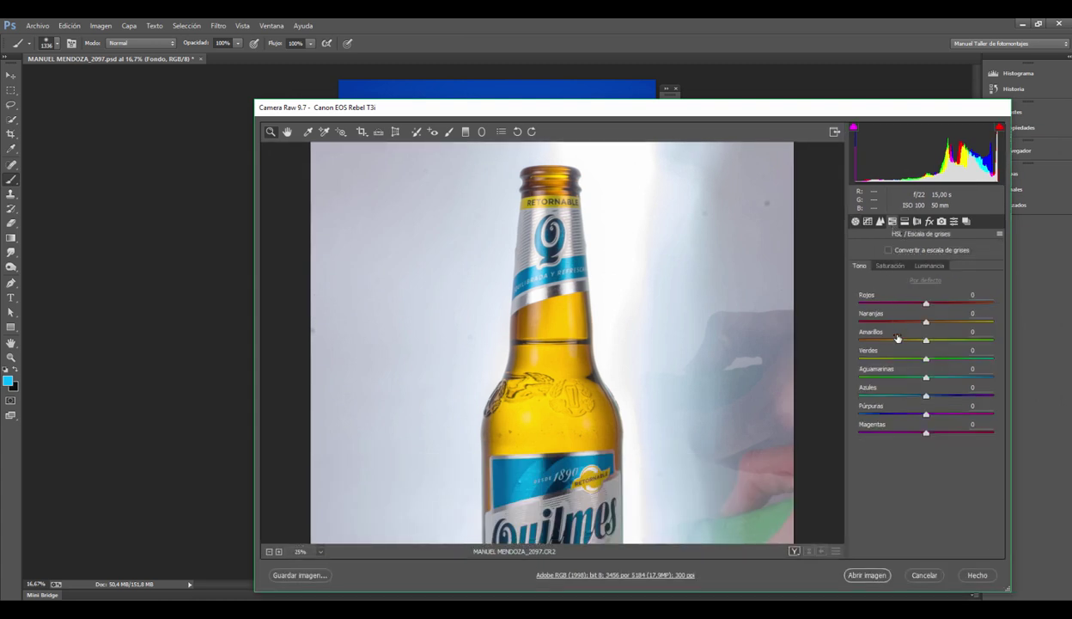
drag(926, 341, 886, 346)
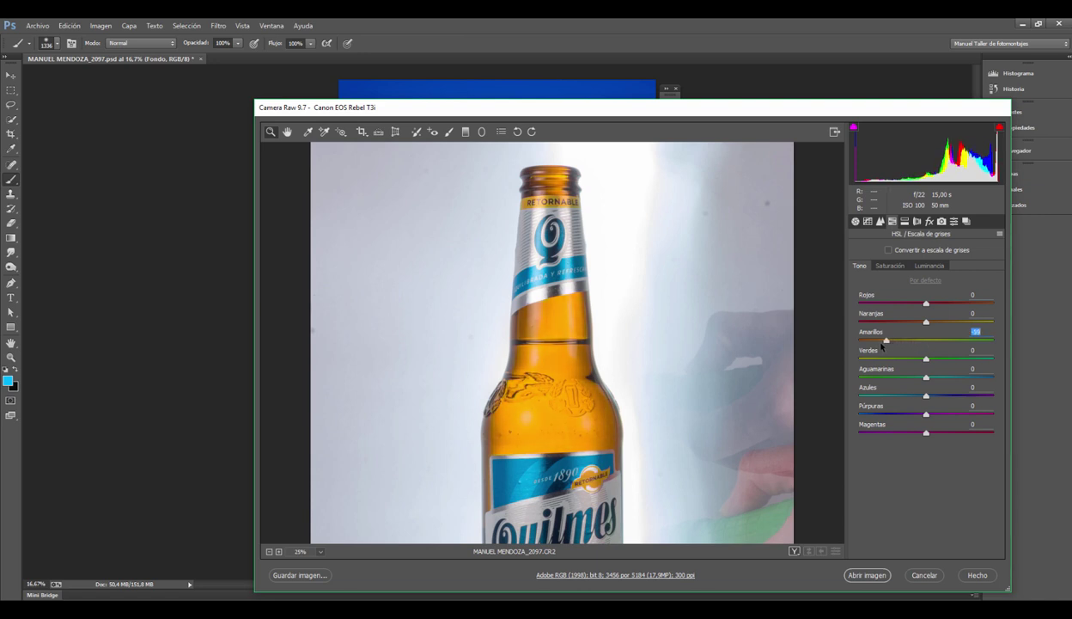
drag(572, 395, 560, 287)
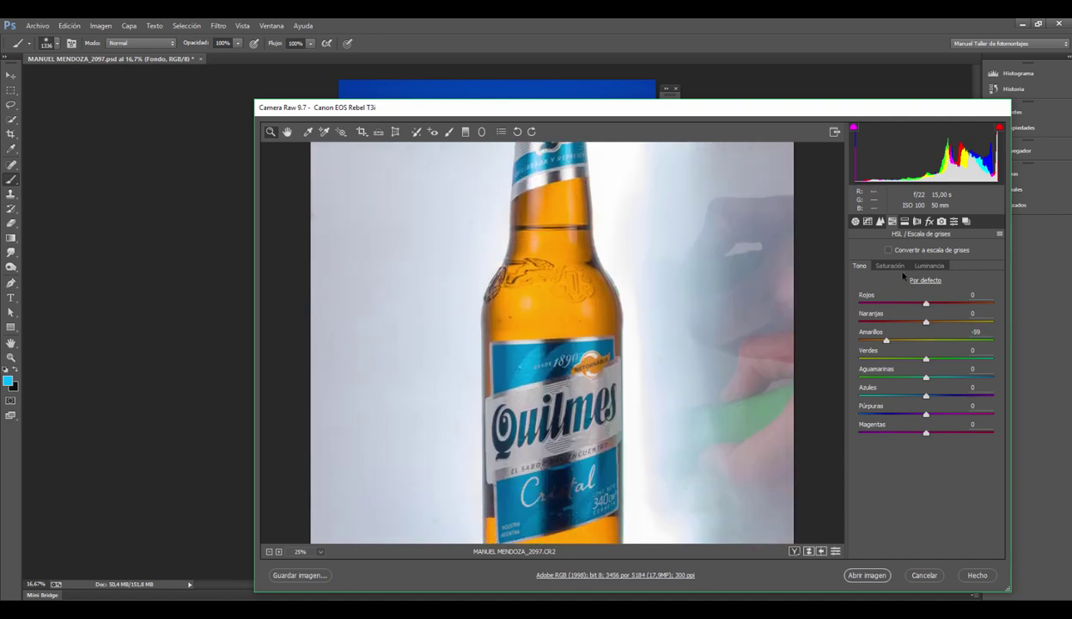
mouse_move(926, 314)
mouse_down()
mouse_move(898, 321)
mouse_move(929, 303)
mouse_up()
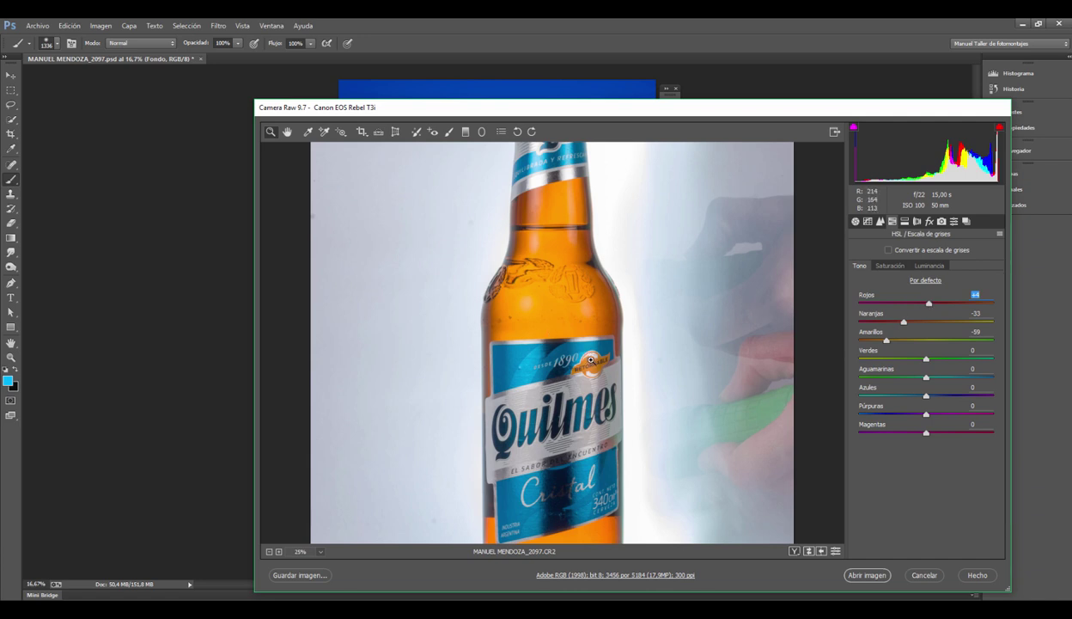
alt+click(585, 353)
click(584, 358)
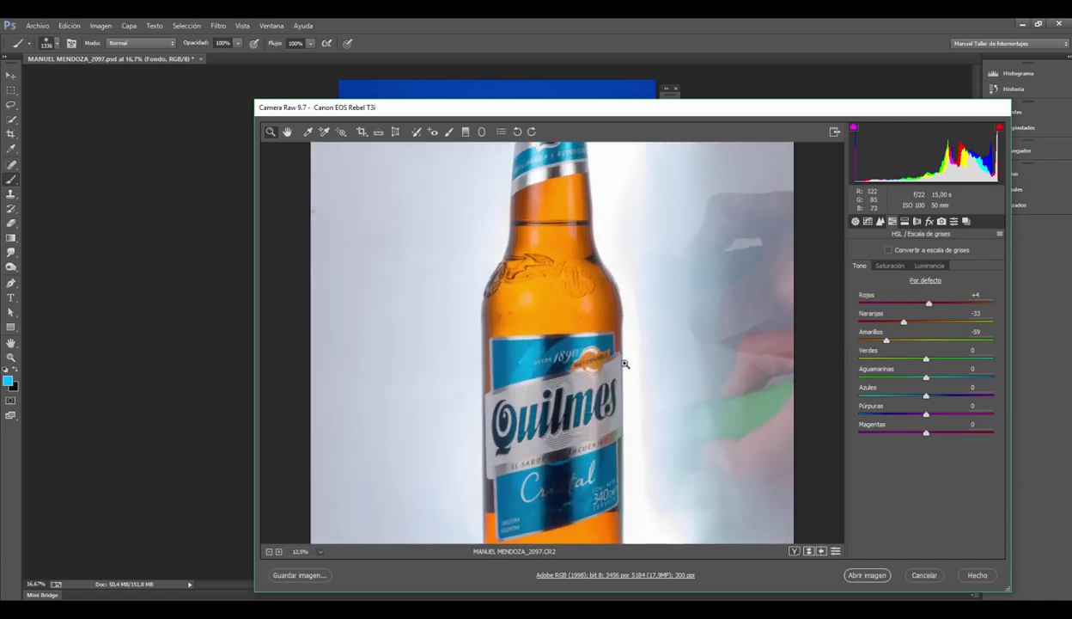
alt+click(610, 334)
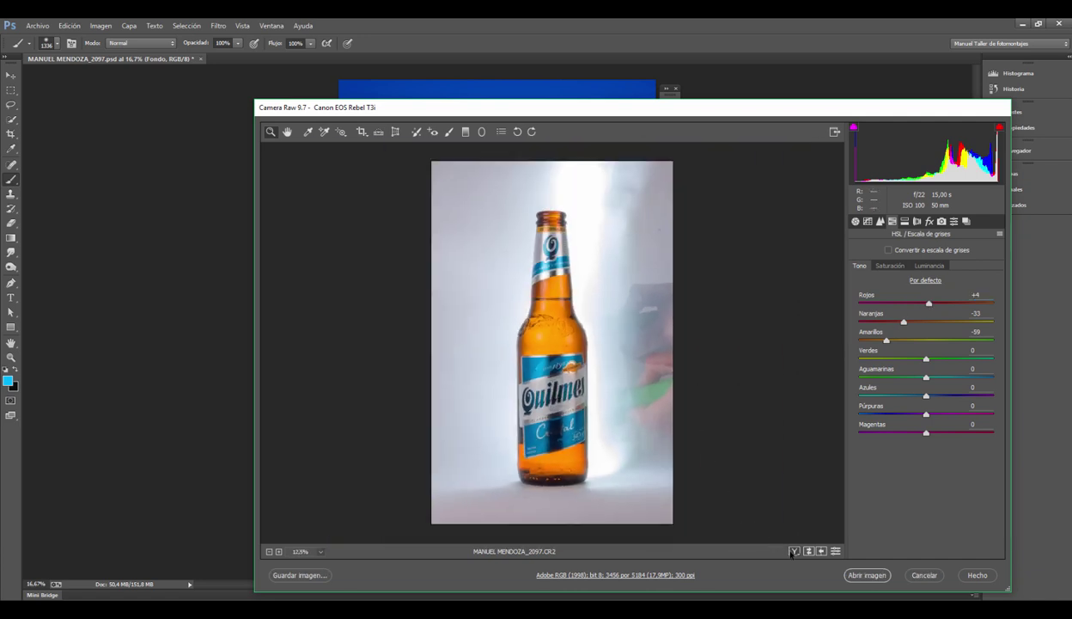
Step: Show the Antes/Después side-by-side comparison, zoomed in on the label
click(793, 550)
click(793, 550)
click(793, 551)
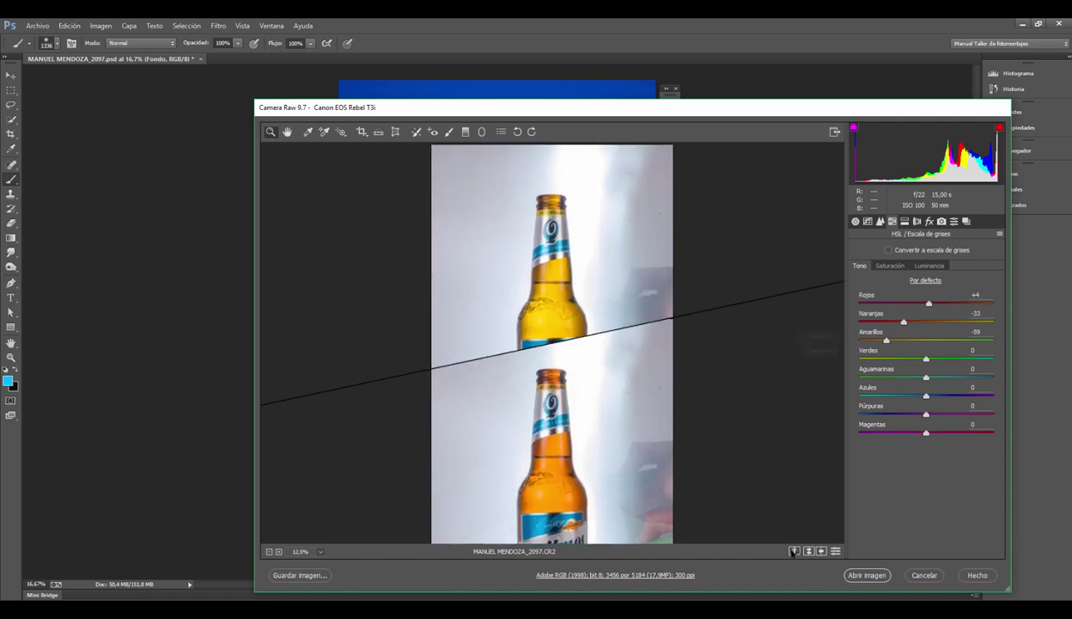
click(793, 551)
click(793, 550)
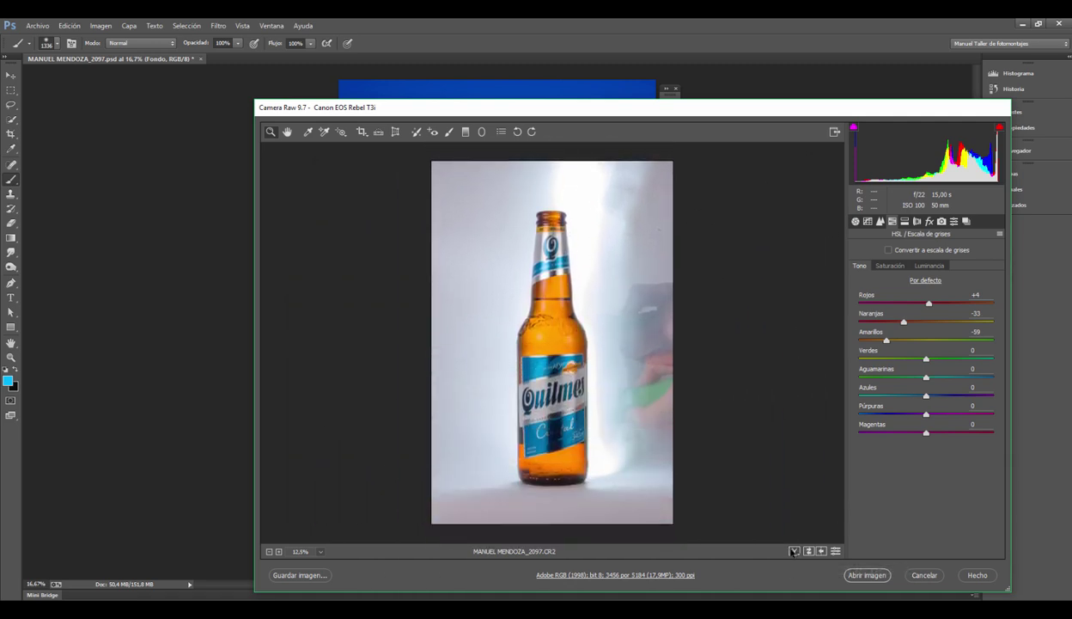
click(793, 551)
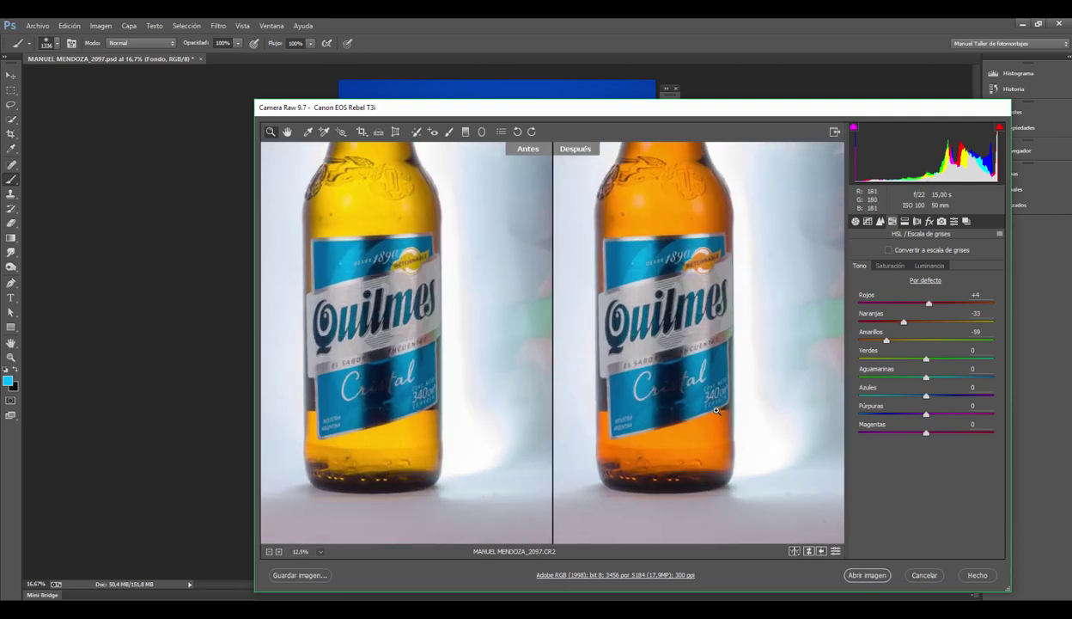
click(698, 403)
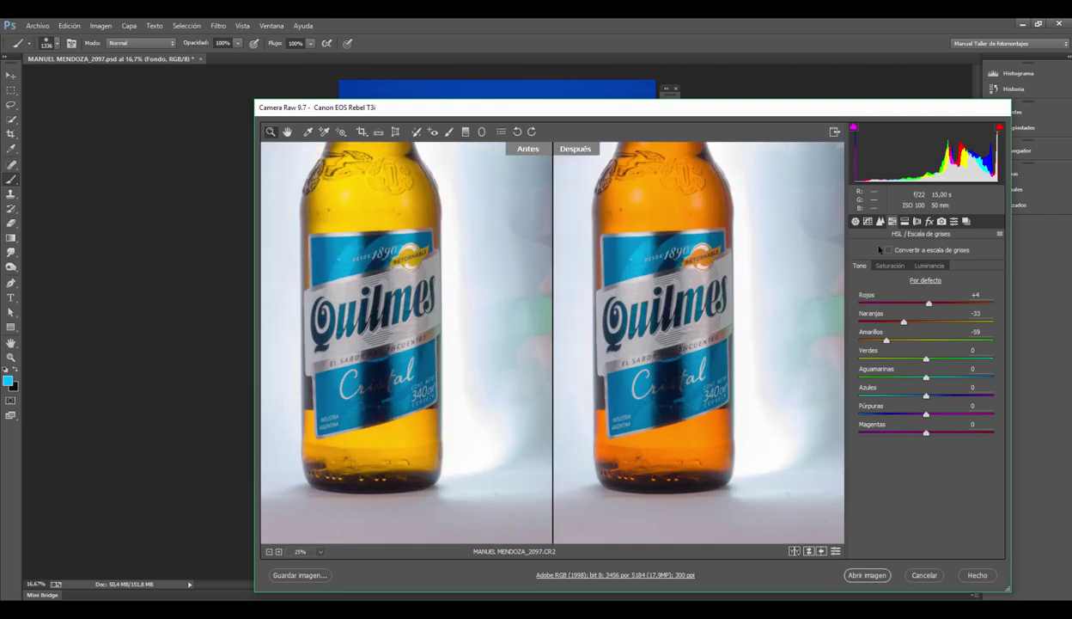
Step: In Básico, set Contraste to +18 and Blancos to +3
click(855, 221)
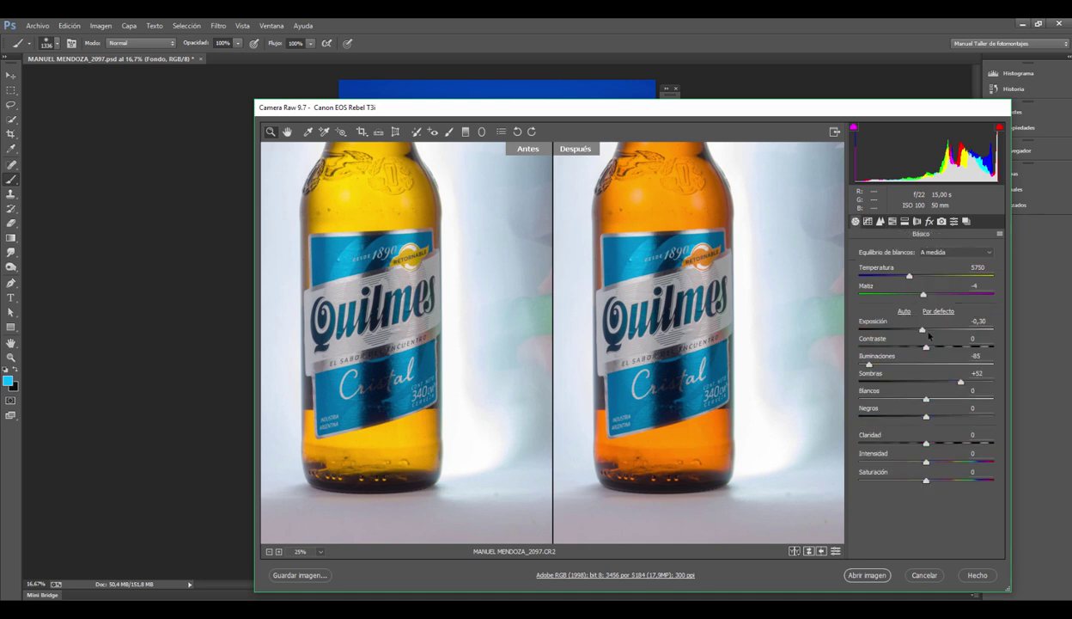
drag(930, 348, 936, 350)
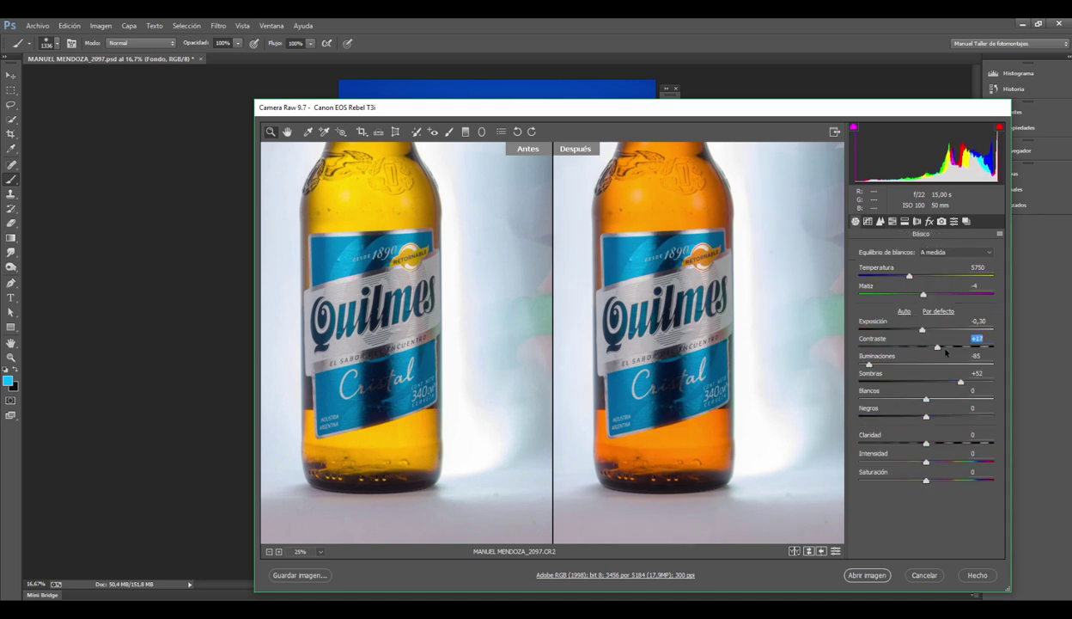
key(Up)
key(Tab)
key(Tab)
key(Tab)
key(Up)
key(Up)
key(Up)
Step: Set Sombras to +41 and Temperatura to 5650
drag(961, 381, 929, 397)
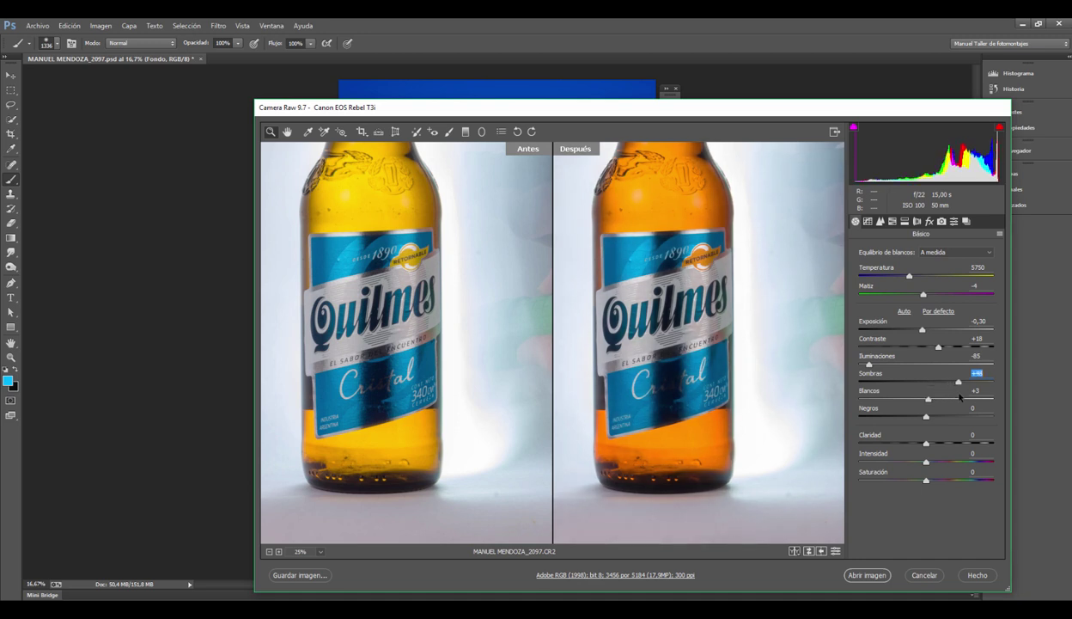
mouse_move(932, 395)
mouse_down()
mouse_move(972, 395)
mouse_move(955, 393)
mouse_up()
drag(909, 275, 924, 276)
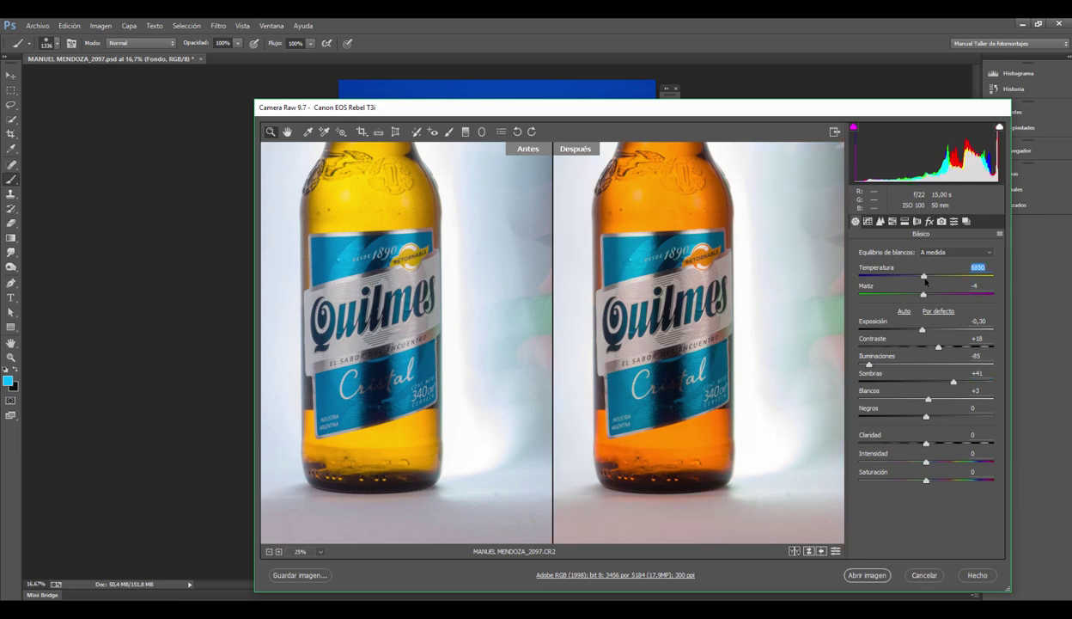
text(6850)
drag(923, 276, 906, 277)
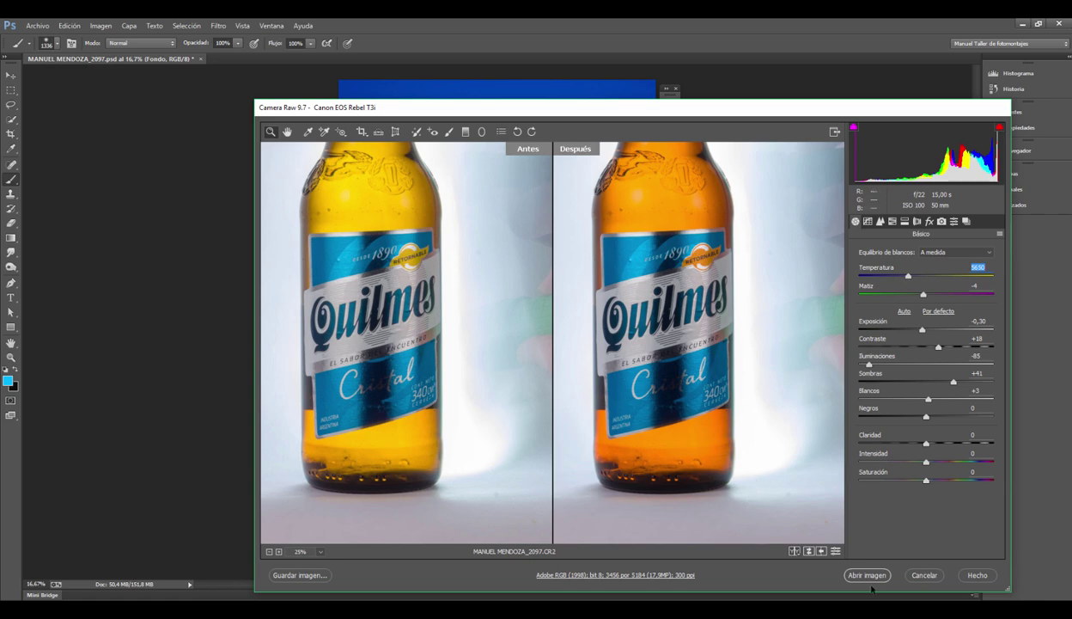
Step: Open the adjusted raw photo as a Photoshop document and zoom from 16.7% to 33.3%
click(867, 575)
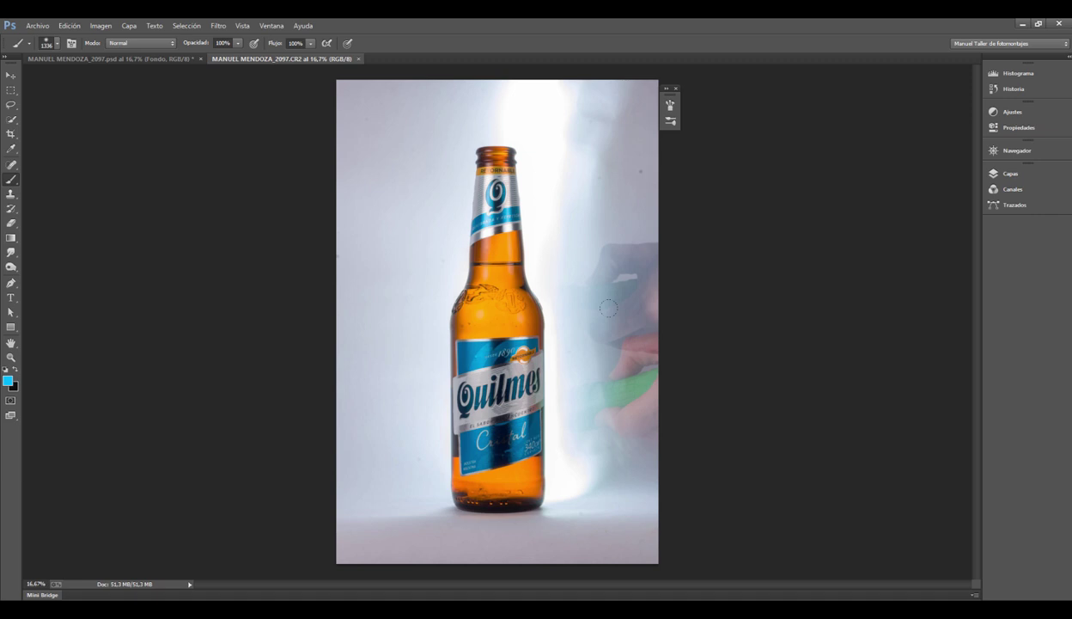
key(ctrl+plus)
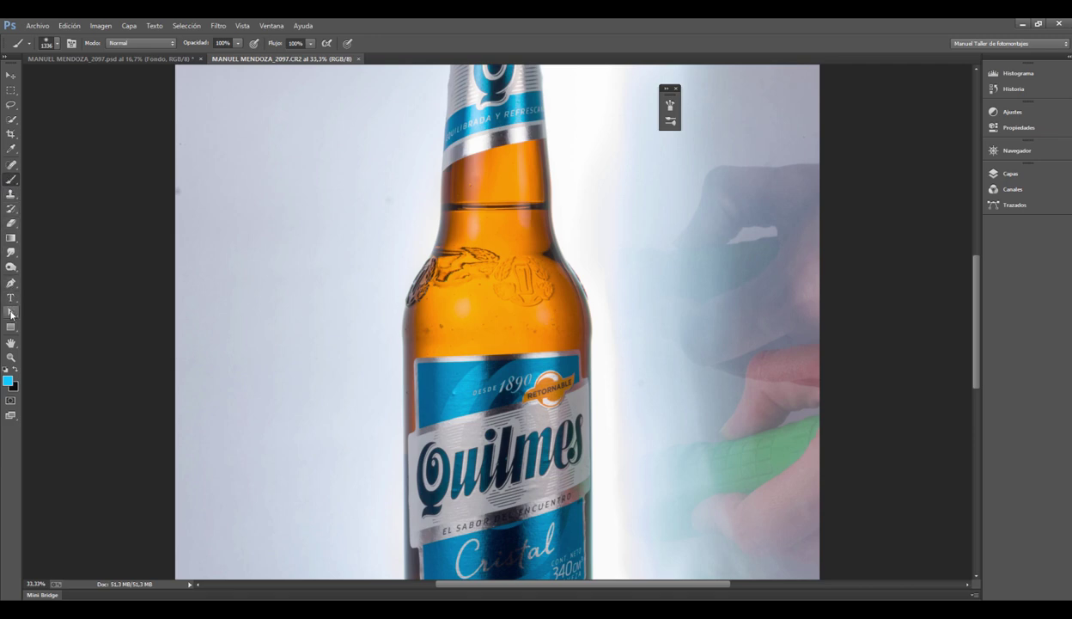
Step: Select the Pen tool and frame the bottle's neck for tracing
click(10, 282)
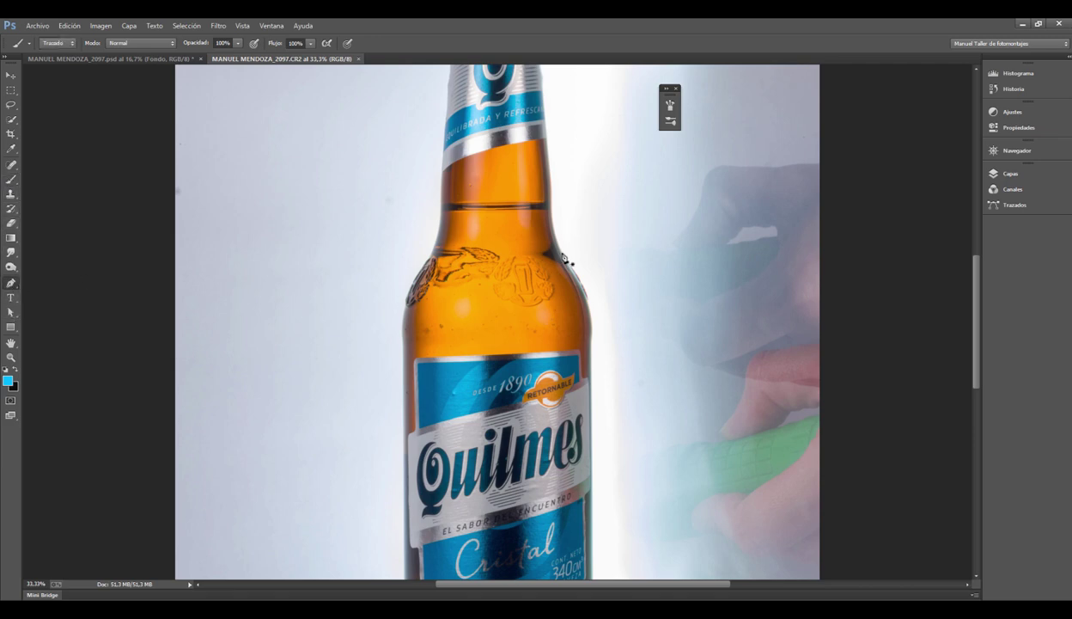
scroll(560, 255, up, 1)
scroll(565, 256, up, 1)
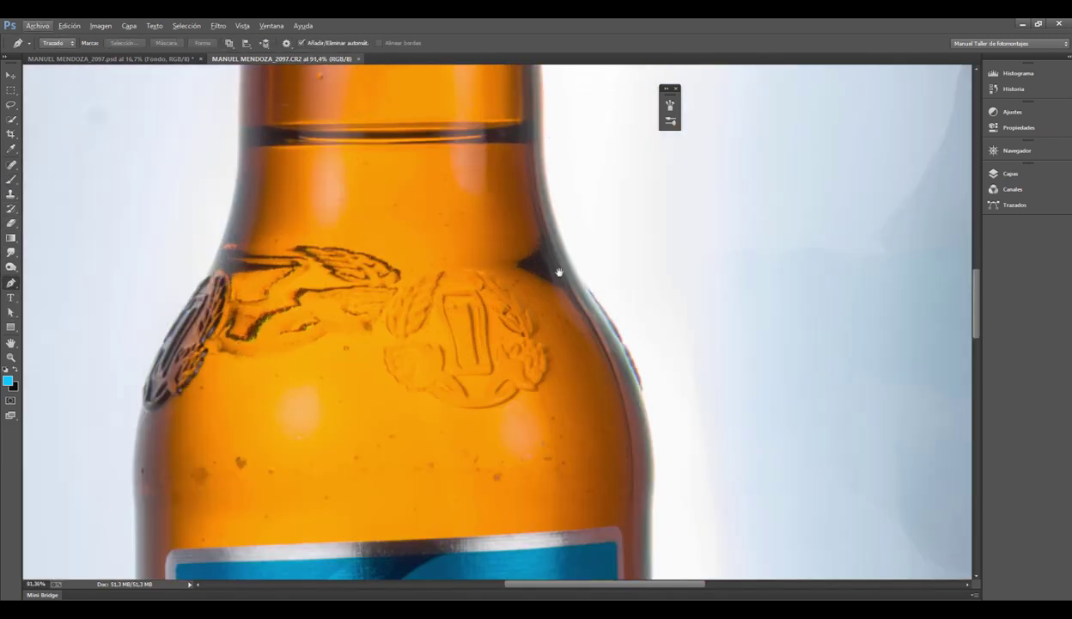
scroll(558, 271, up, 3)
scroll(592, 459, down, 1)
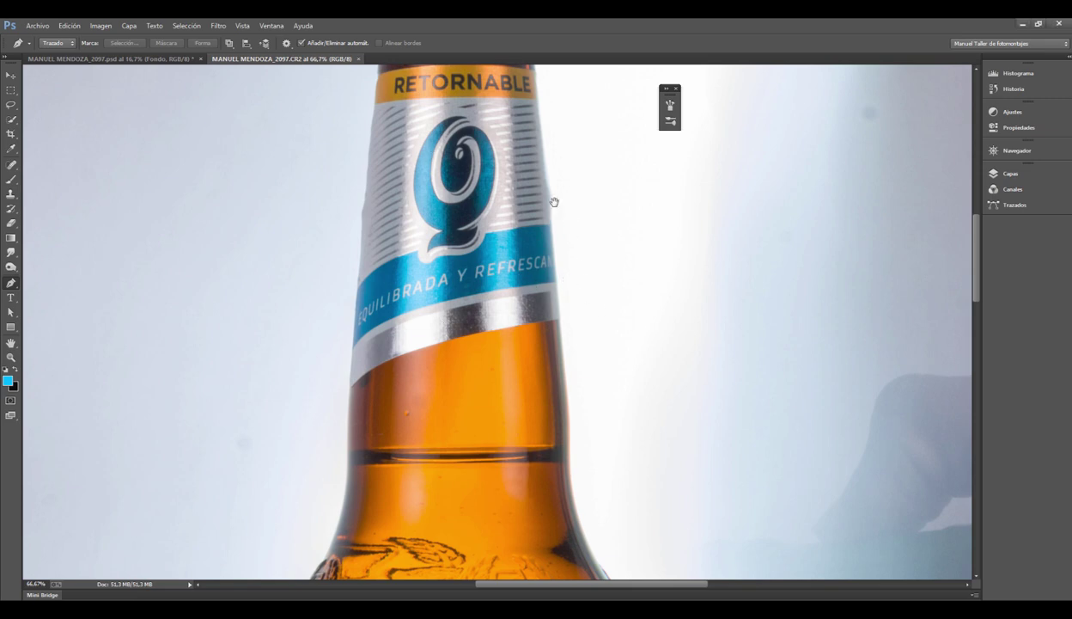
drag(554, 203, 573, 378)
scroll(516, 146, down, 5)
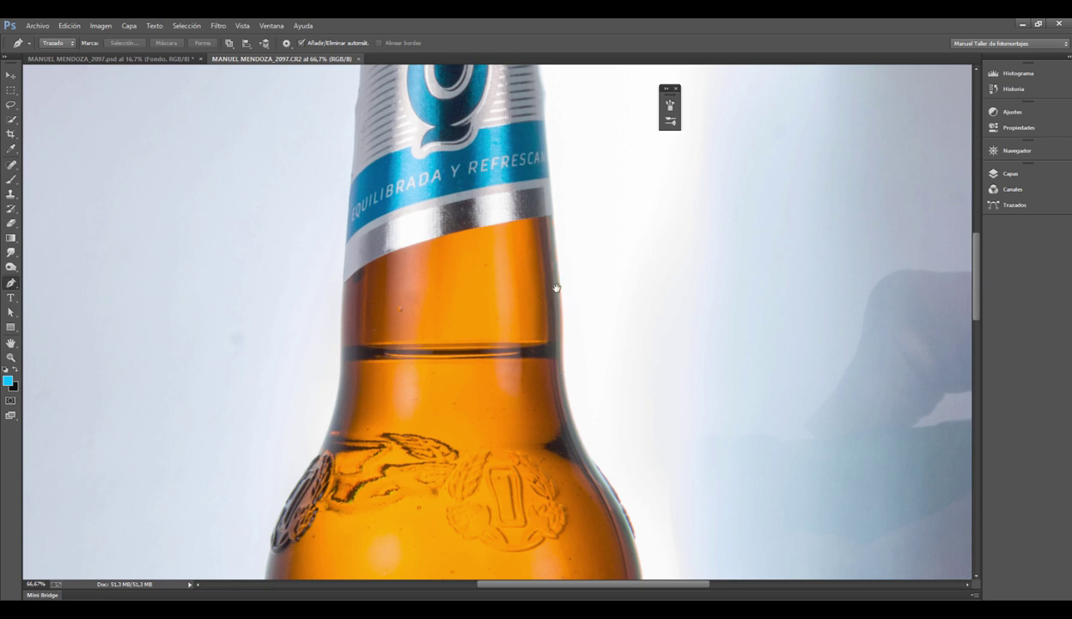
scroll(550, 343, down, 1)
scroll(552, 304, up, 3)
scroll(555, 321, up, 3)
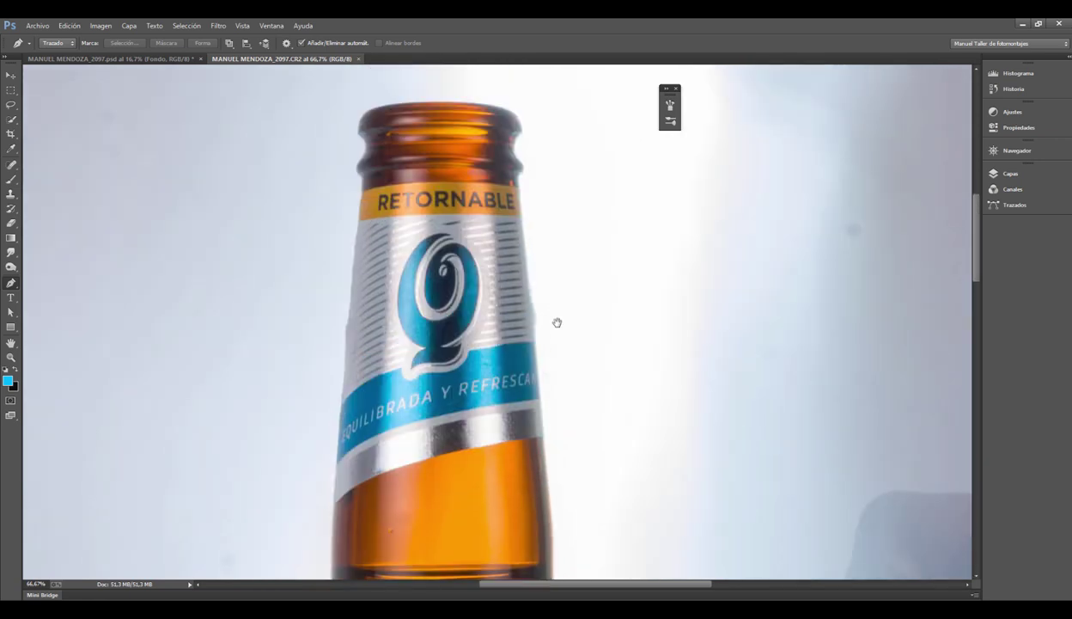
Step: Start the path beside RETORNABLE and curve anchors down the right edge around the shoulder
click(520, 198)
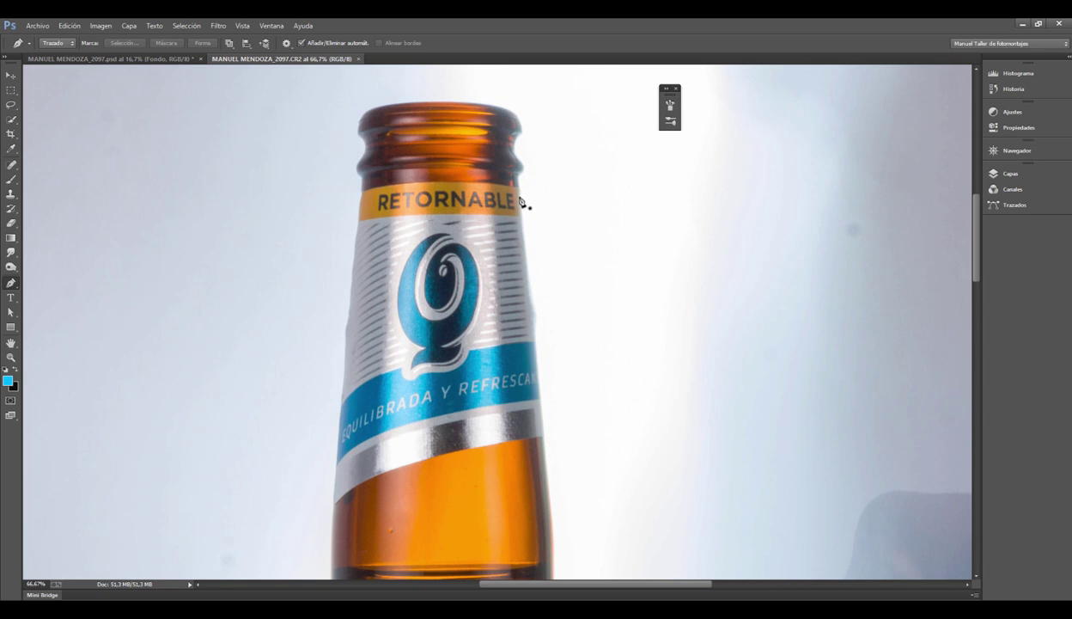
click(552, 505)
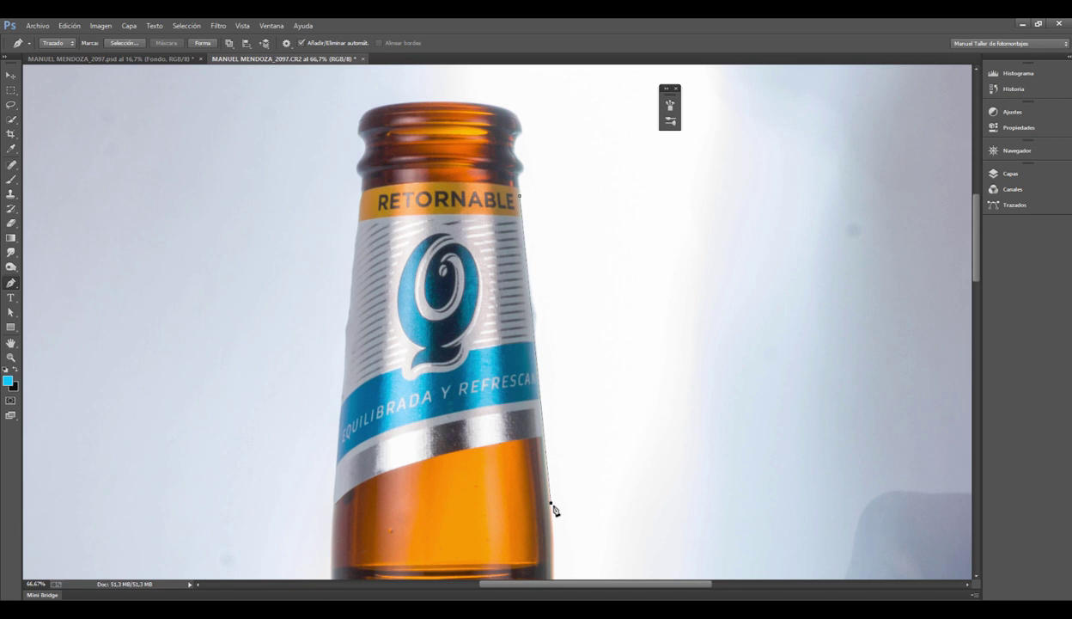
drag(527, 369, 491, 202)
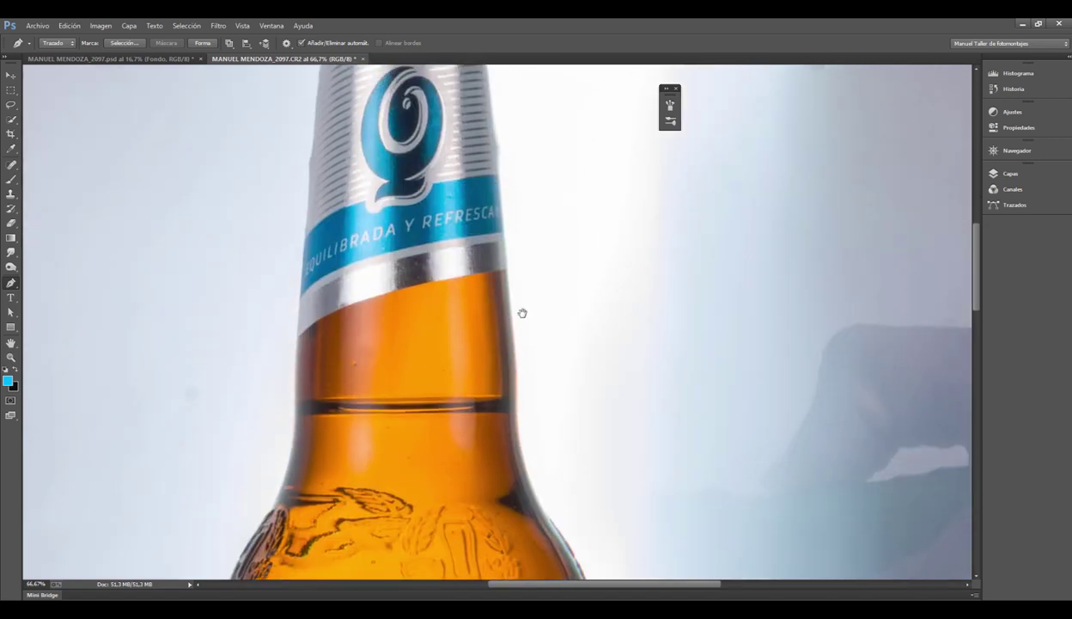
click(515, 353)
click(549, 521)
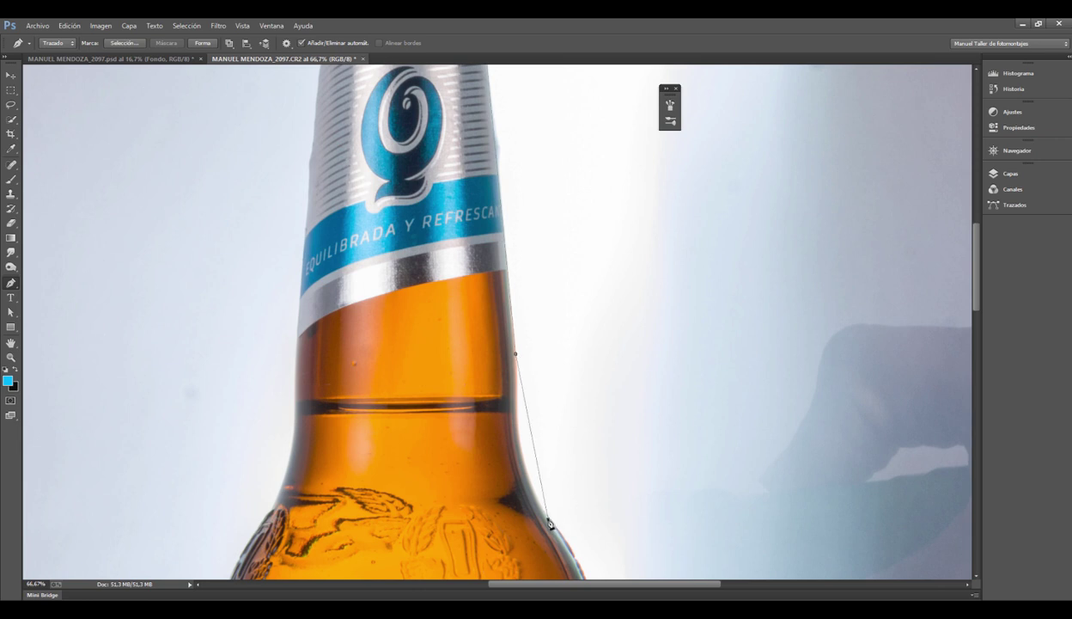
key(ctrl+z)
click(552, 523)
mouse_move(553, 523)
mouse_down()
mouse_move(647, 527)
mouse_move(612, 577)
mouse_up()
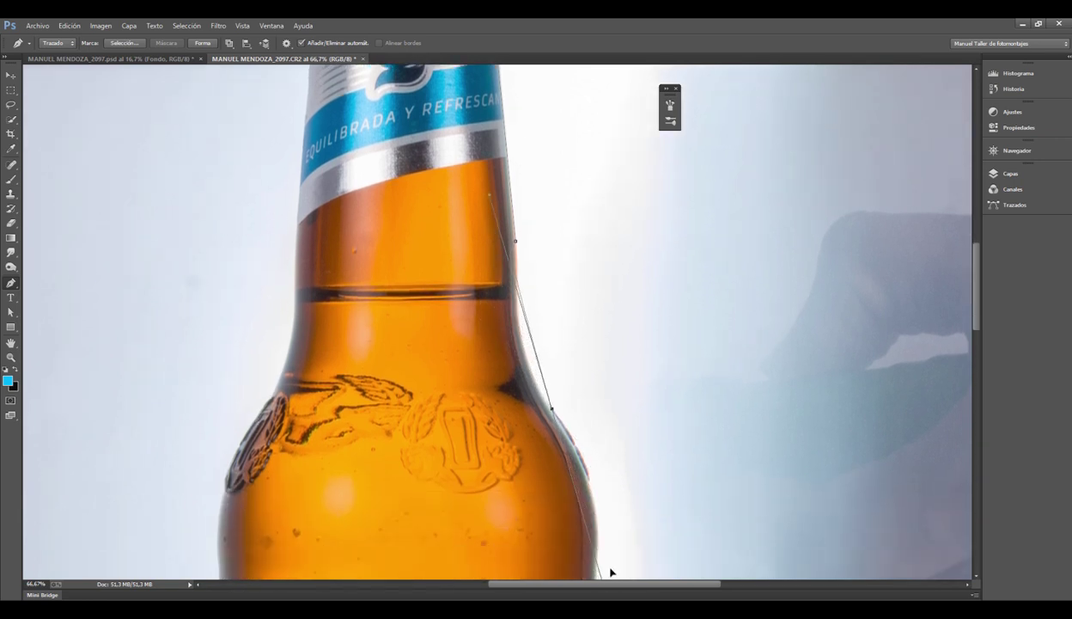
mouse_move(613, 578)
mouse_down()
mouse_move(622, 428)
mouse_move(592, 425)
mouse_move(600, 447)
mouse_up()
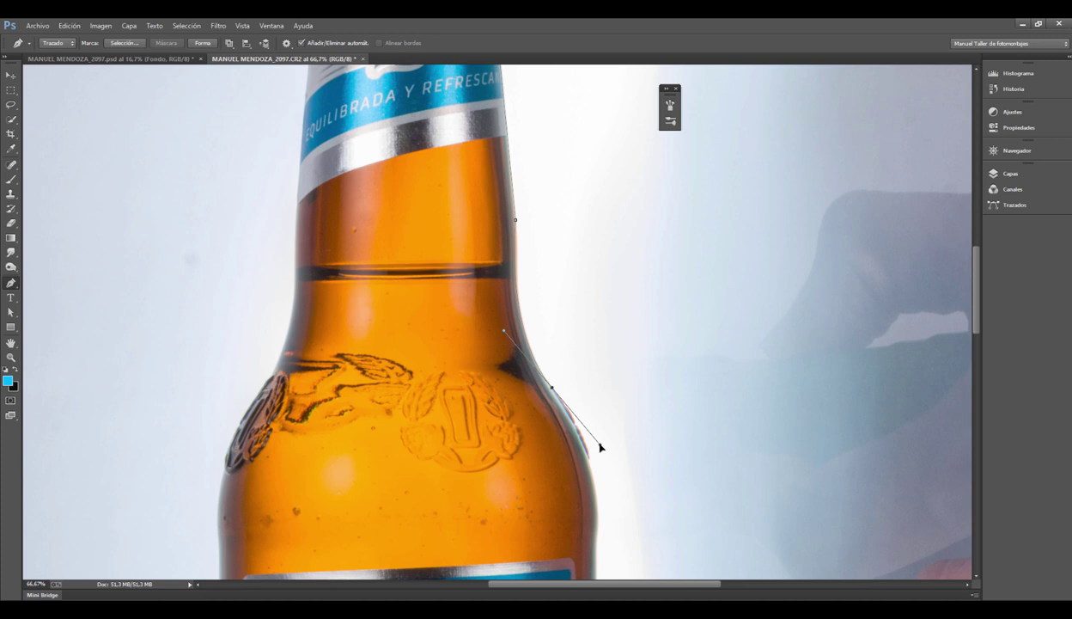
drag(599, 448, 600, 346)
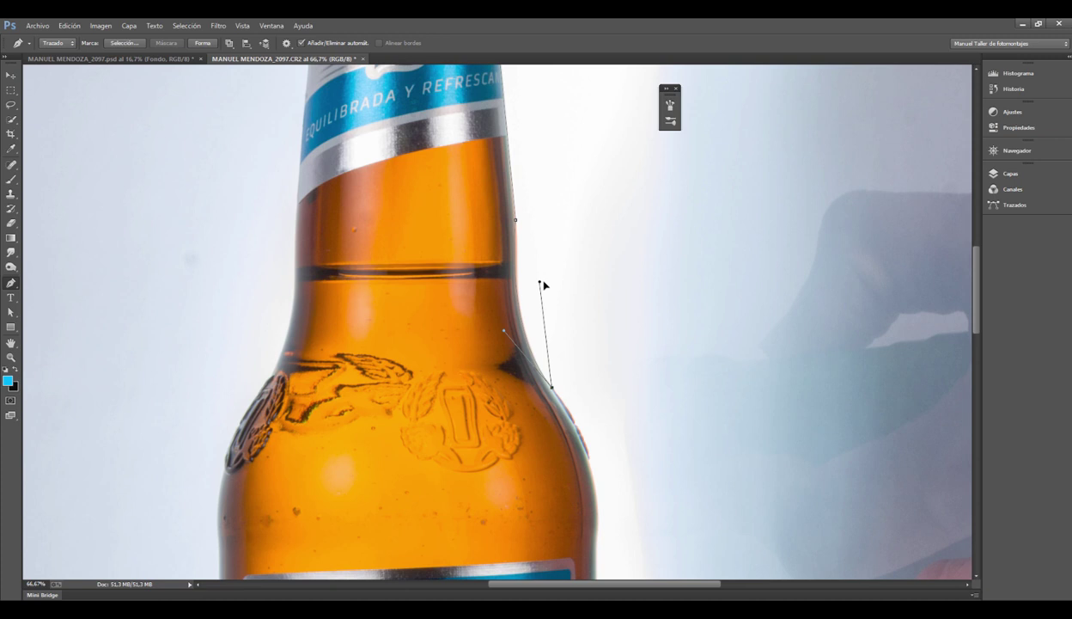
ctrl+click(599, 391)
drag(596, 503, 599, 558)
drag(599, 558, 593, 553)
Step: Continue curved anchors down the bottle's right edge to beside the main label
ctrl+click(529, 222)
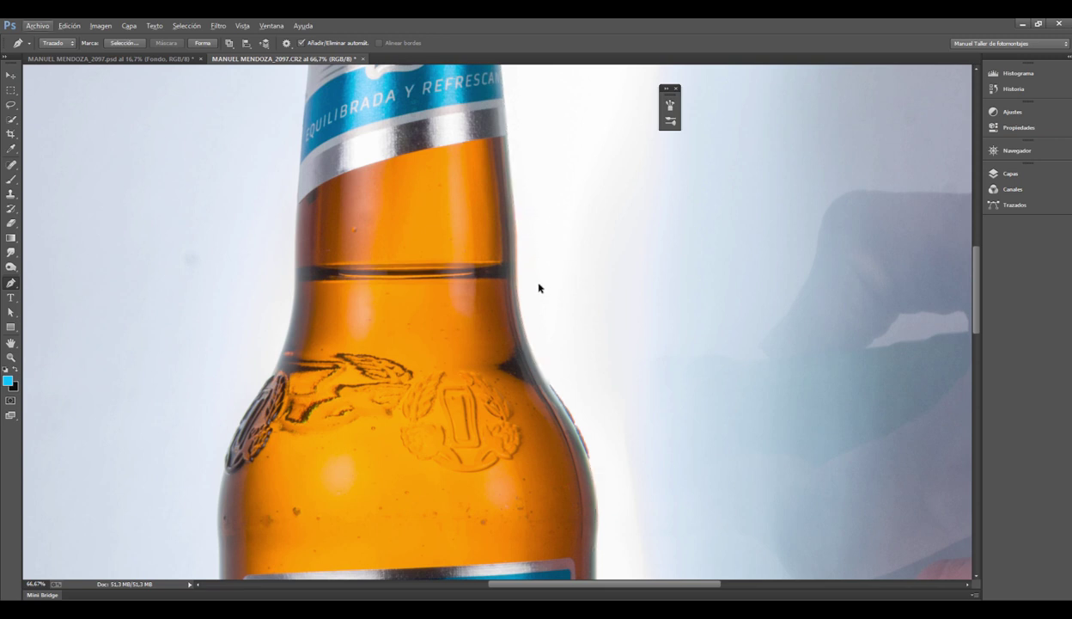
scroll(541, 249, down, 1)
scroll(552, 278, down, 1)
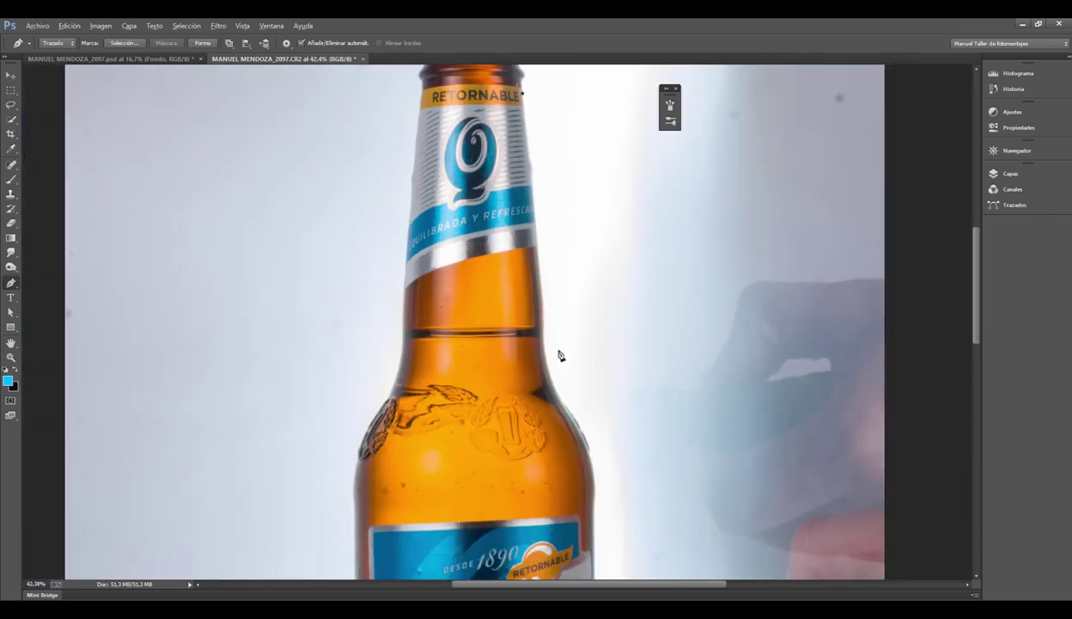
scroll(537, 320, up, 1)
scroll(546, 317, up, 3)
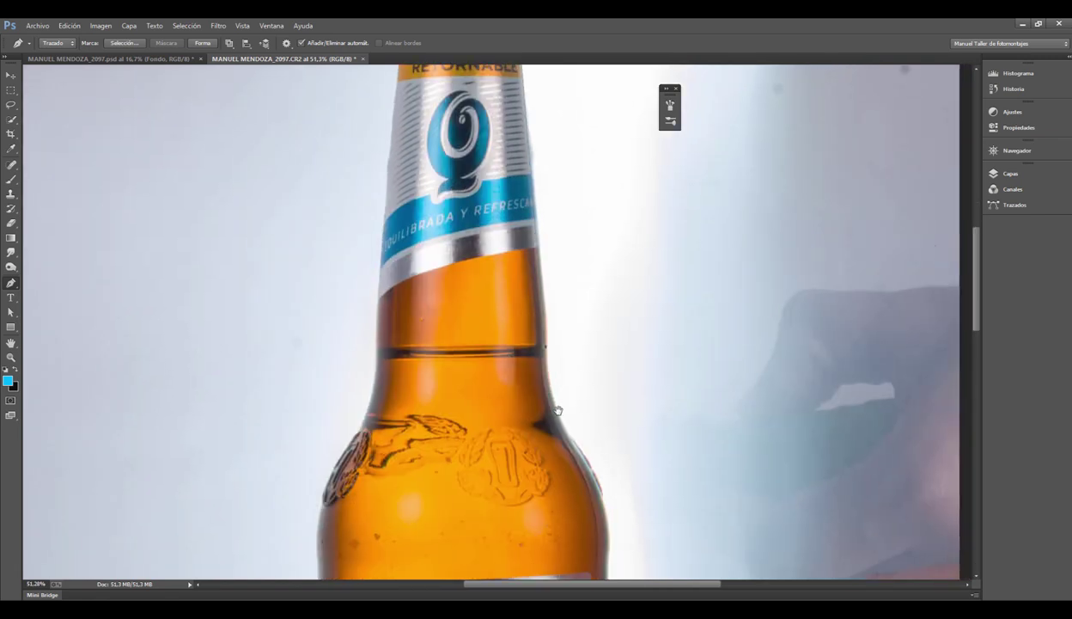
scroll(555, 429, down, 3)
drag(573, 444, 604, 483)
drag(591, 469, 597, 309)
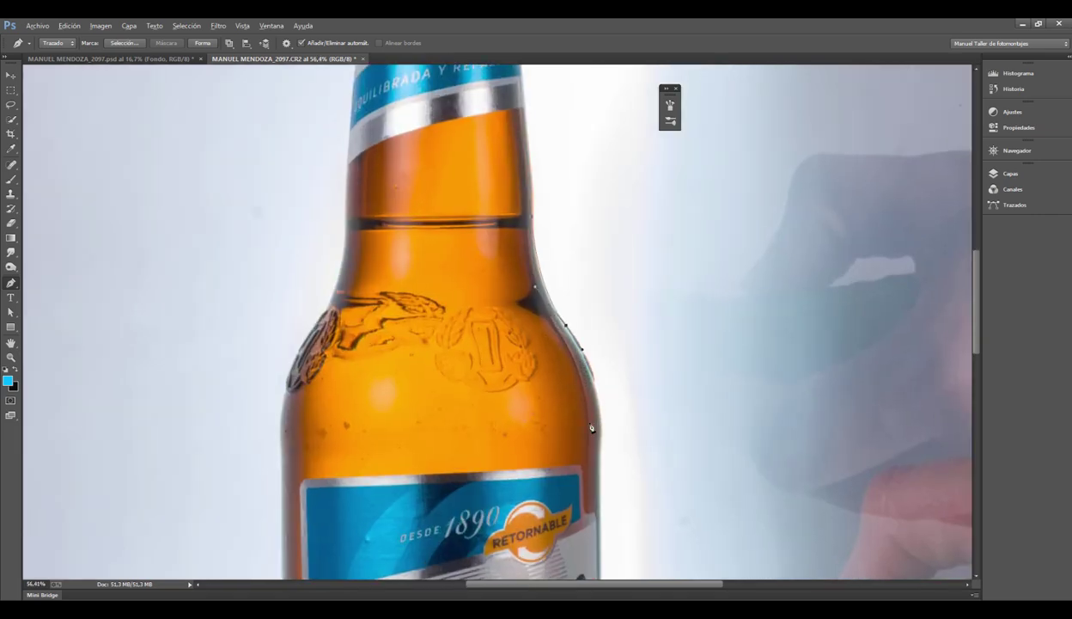
scroll(597, 308, down, 3)
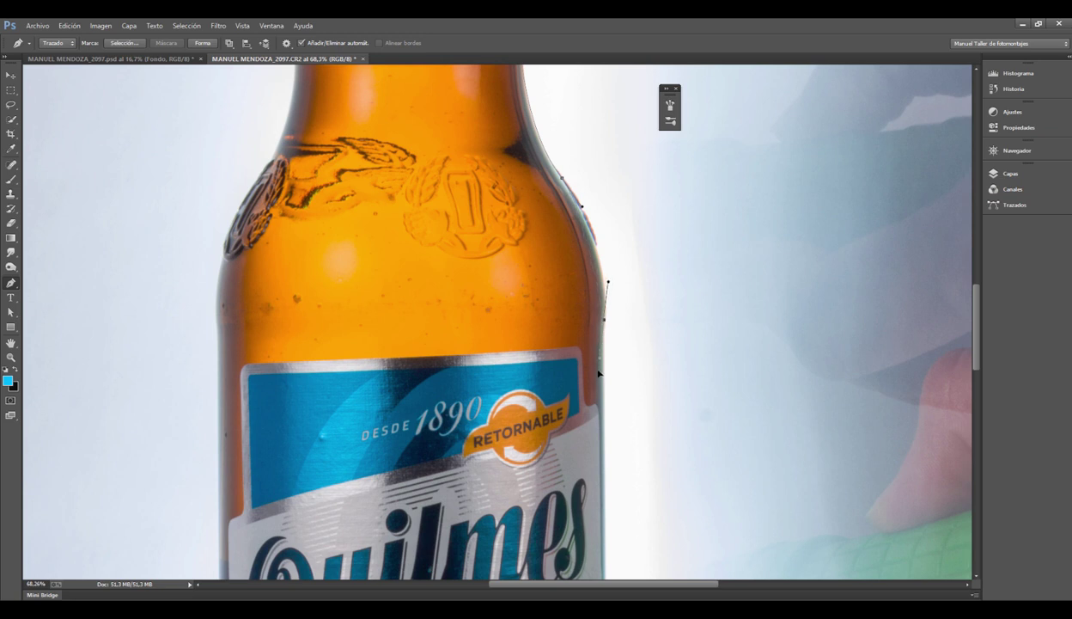
click(602, 253)
mouse_move(606, 390)
mouse_down()
mouse_move(630, 349)
mouse_move(614, 346)
mouse_up()
drag(599, 350, 631, 389)
alt+click(604, 319)
drag(606, 400, 604, 401)
Step: Curve the path around the lower right corner, across the base, to its lower left corner
scroll(604, 402, down, 2)
scroll(608, 442, down, 5)
scroll(593, 447, down, 2)
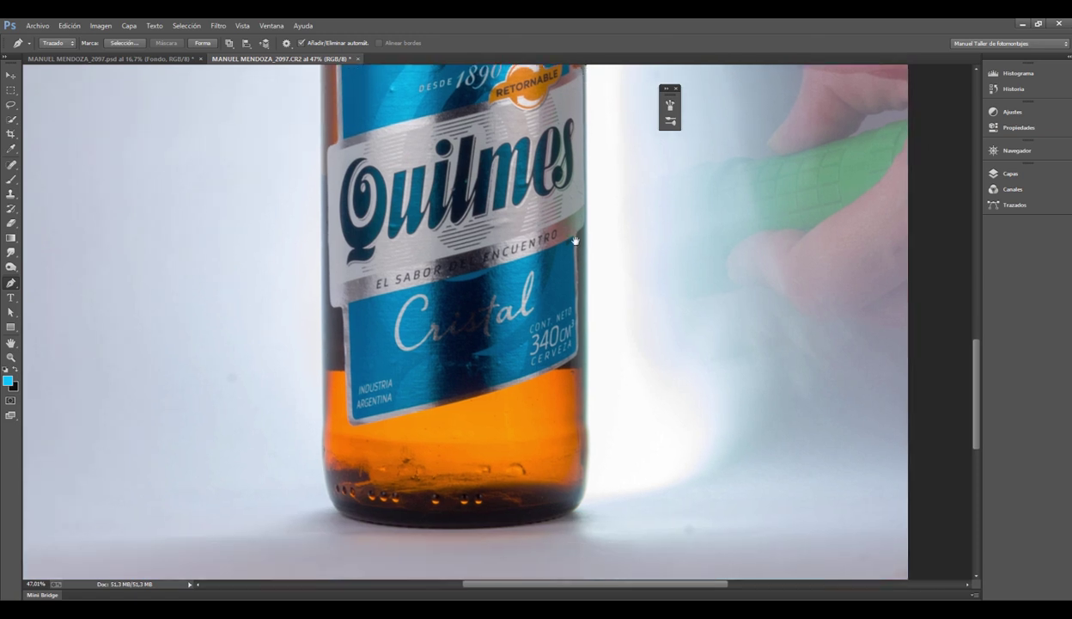
scroll(591, 455, up, 2)
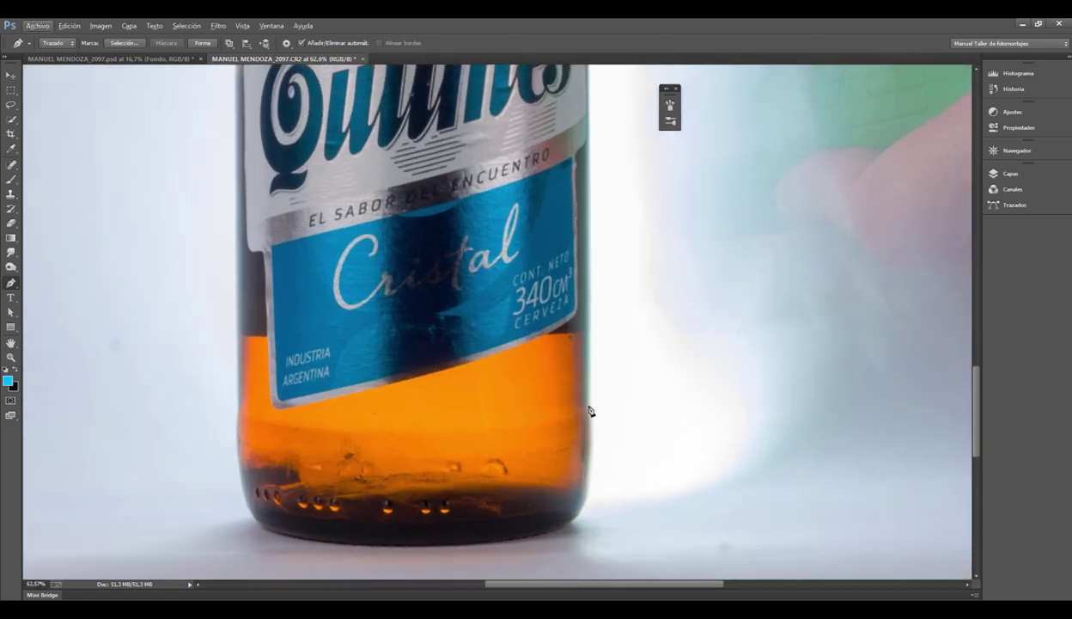
click(589, 407)
drag(582, 510, 569, 543)
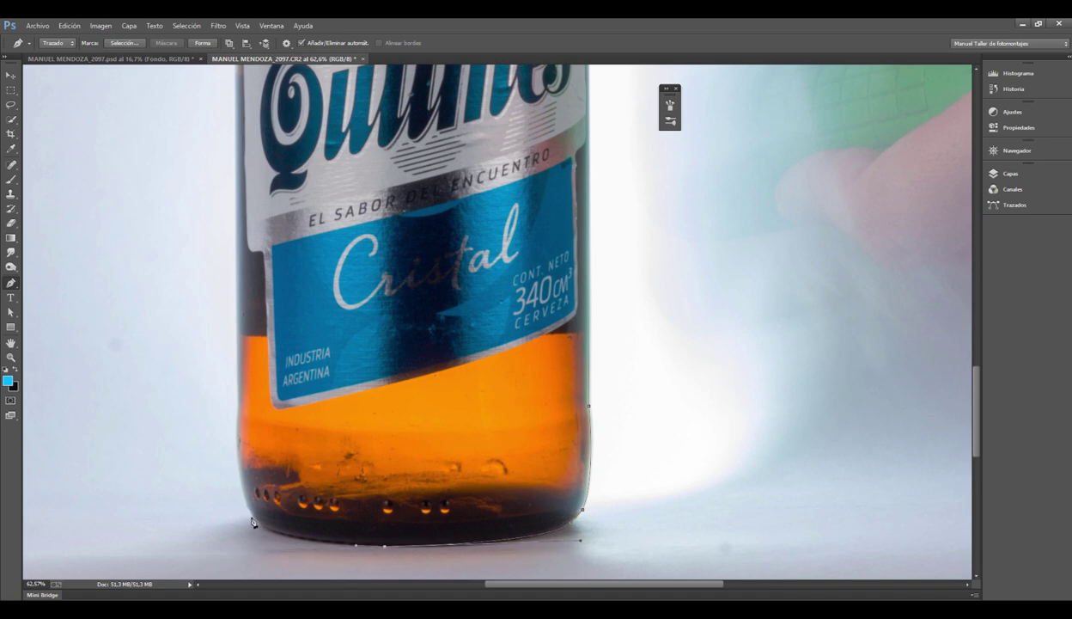
click(249, 506)
click(236, 458)
click(236, 425)
Step: Trace anchor points up the bottle's left side and shoulder to the neck
click(236, 330)
scroll(239, 349, down, 1)
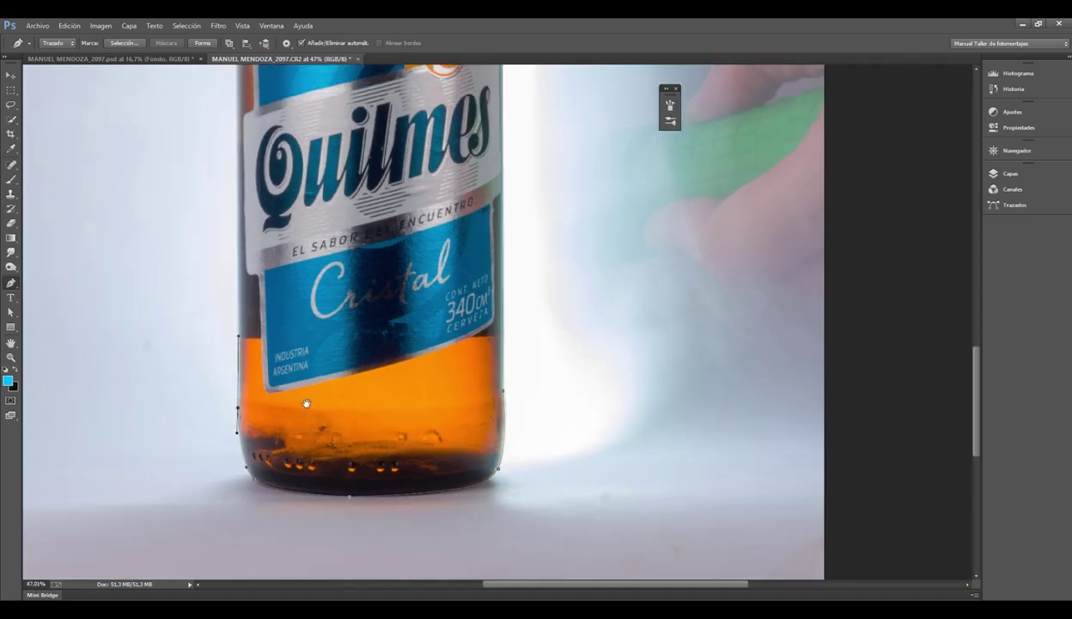
drag(306, 403, 354, 609)
click(276, 193)
scroll(289, 156, up, 2)
click(276, 151)
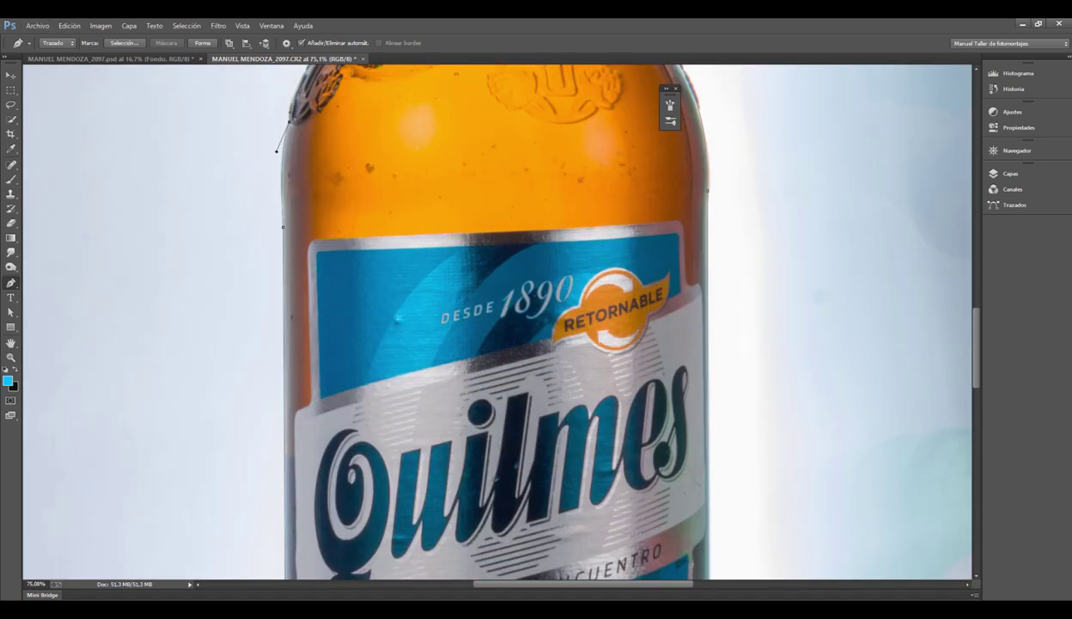
scroll(256, 387, up, 2)
click(311, 230)
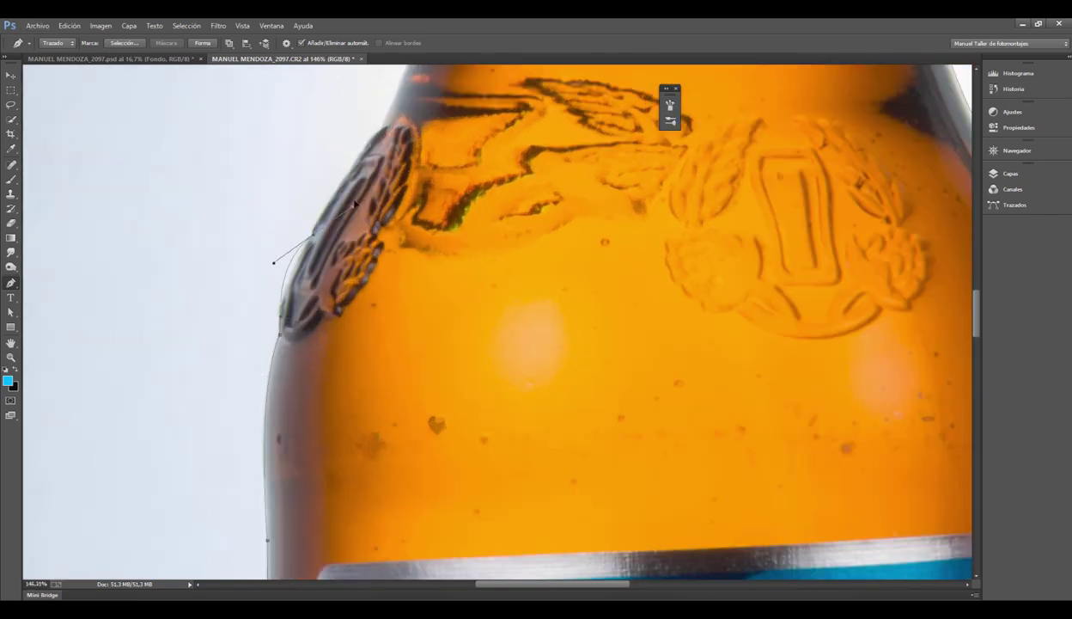
click(383, 133)
scroll(400, 237, up, 3)
scroll(455, 217, down, 1)
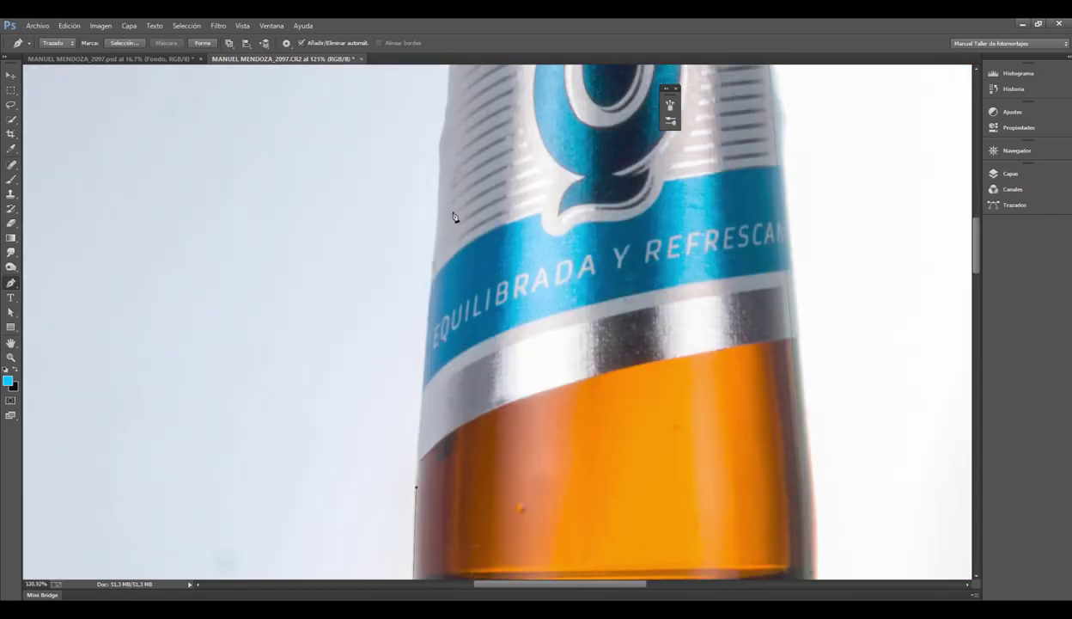
scroll(455, 217, up, 2)
scroll(425, 223, up, 2)
scroll(408, 310, up, 2)
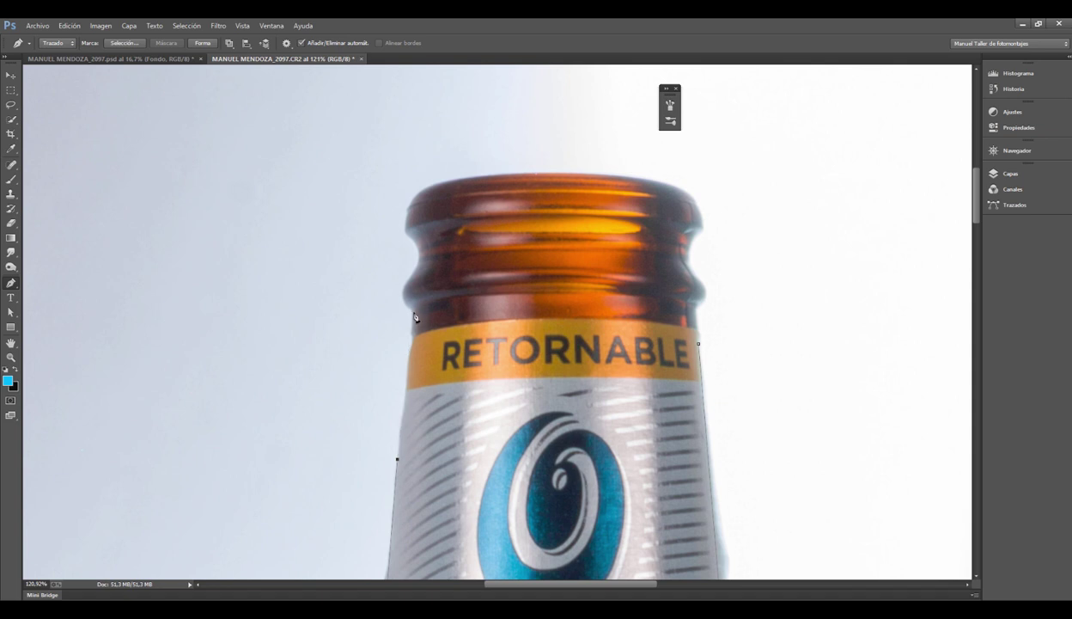
Step: Add points up the neck's left edge to the upper lip, undoing misplaced top points
click(414, 313)
click(406, 228)
click(421, 190)
mouse_move(590, 175)
mouse_down()
mouse_move(736, 177)
mouse_move(628, 177)
mouse_up()
mouse_move(704, 223)
mouse_down()
mouse_move(707, 274)
mouse_move(683, 320)
mouse_move(684, 305)
mouse_up()
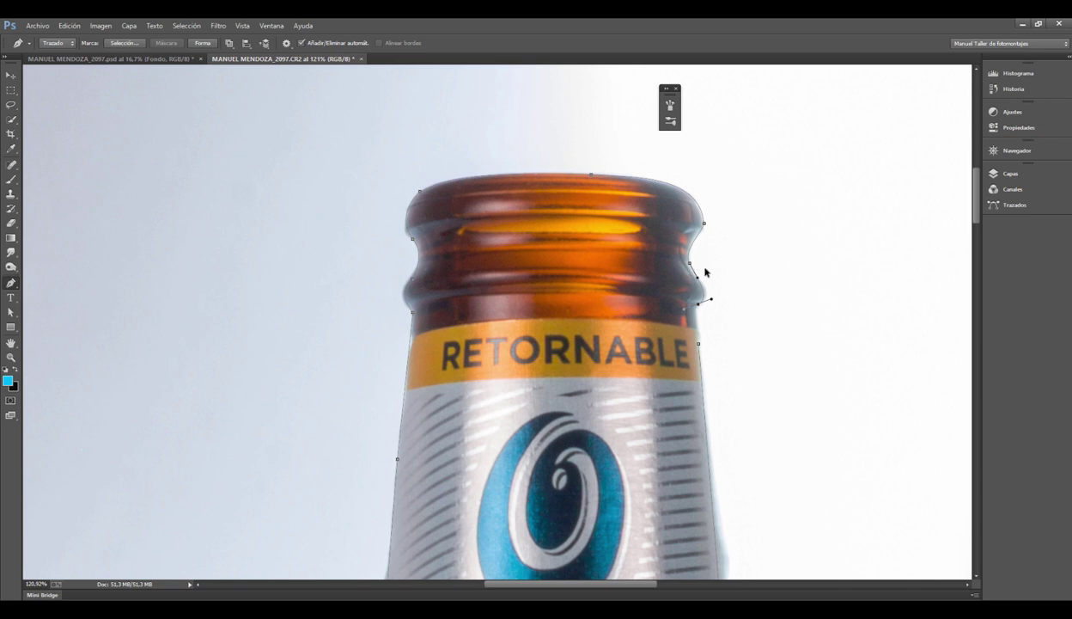
key(ctrl+alt+z)
key(ctrl+alt+z)
key(ctrl+alt+z)
Step: Trace the path across the top rim and down the neck's right side, joining earlier points
scroll(725, 237, up, 1)
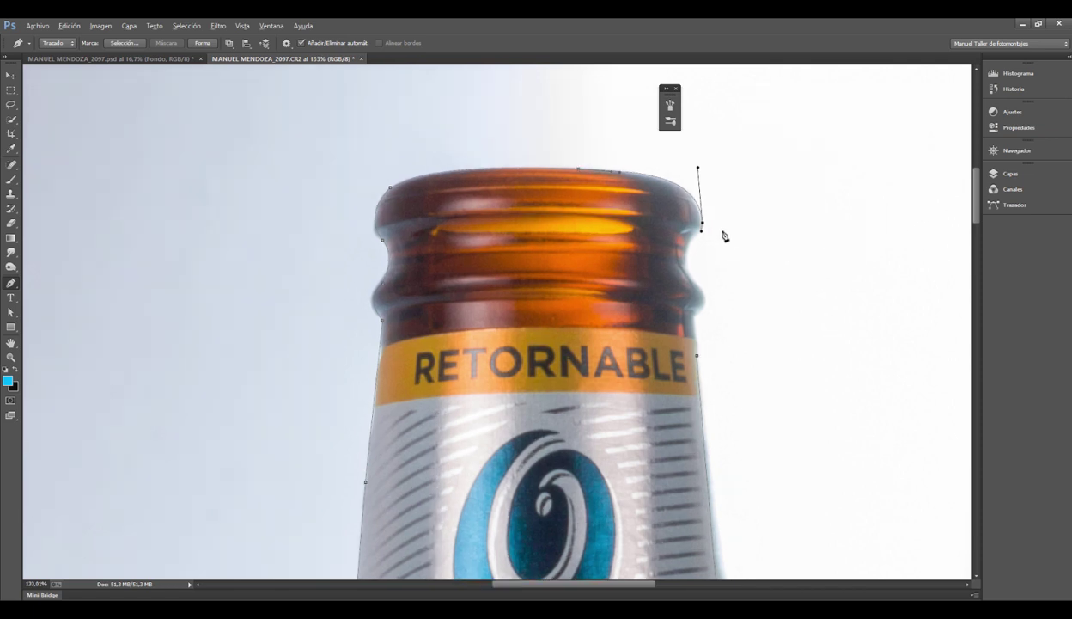
drag(535, 169, 659, 176)
mouse_move(686, 190)
mouse_down()
mouse_move(713, 215)
mouse_move(690, 183)
mouse_move(693, 199)
mouse_up()
click(698, 237)
drag(697, 232, 690, 247)
mouse_move(695, 283)
mouse_down()
mouse_move(714, 305)
mouse_move(703, 294)
mouse_move(679, 332)
mouse_move(697, 335)
mouse_up()
click(698, 355)
scroll(697, 365, down, 5)
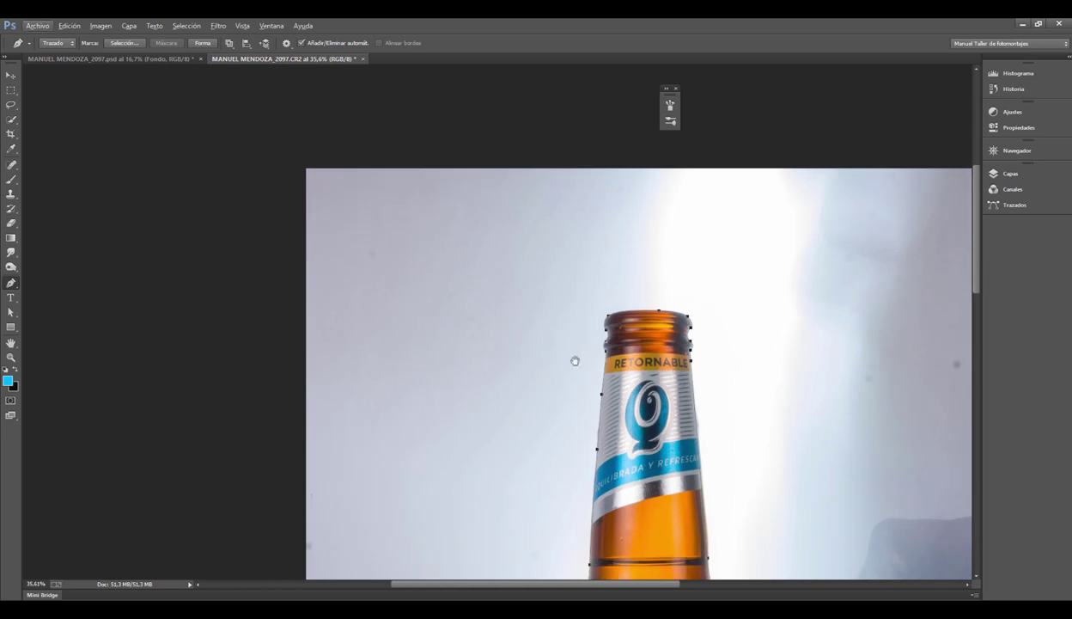
drag(561, 354, 554, 207)
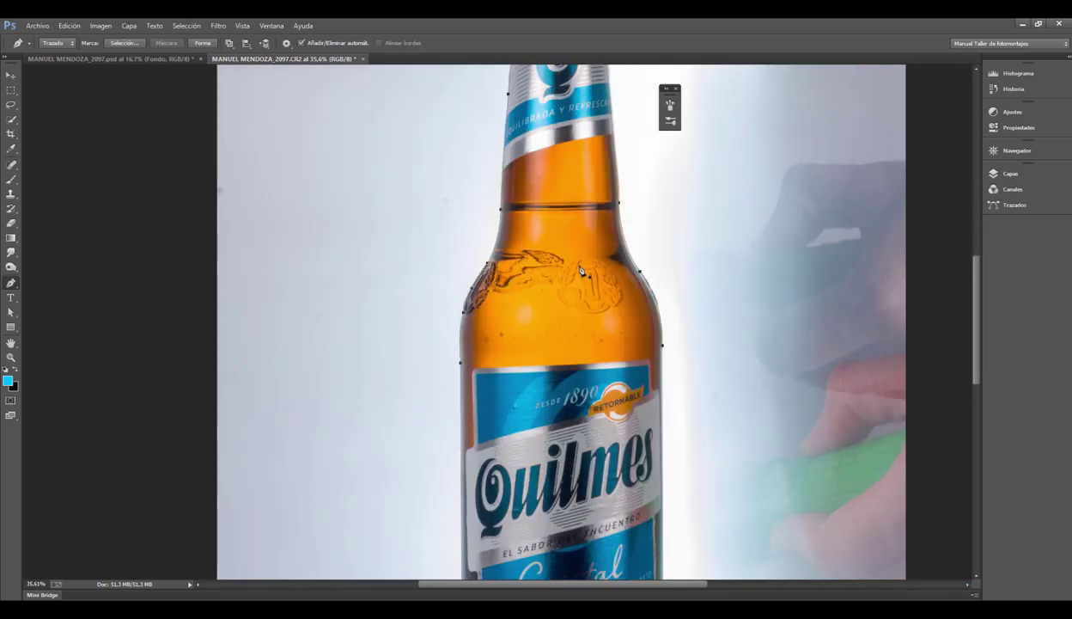
Step: In the Paths panel, save Trazado de trabajo under the name 'mi trazo'
click(1012, 205)
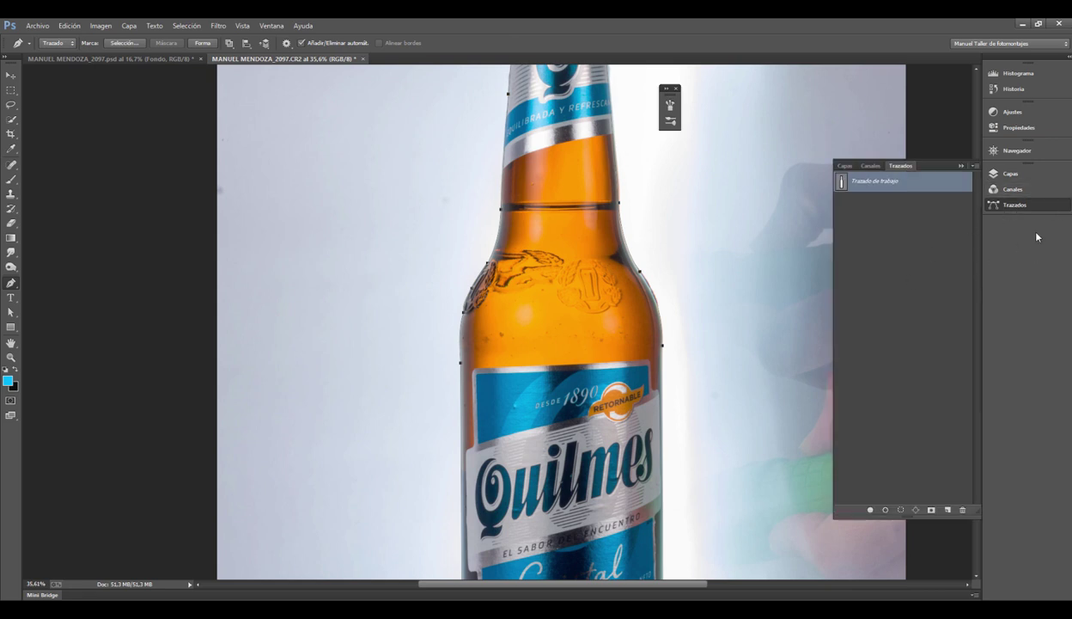
click(280, 27)
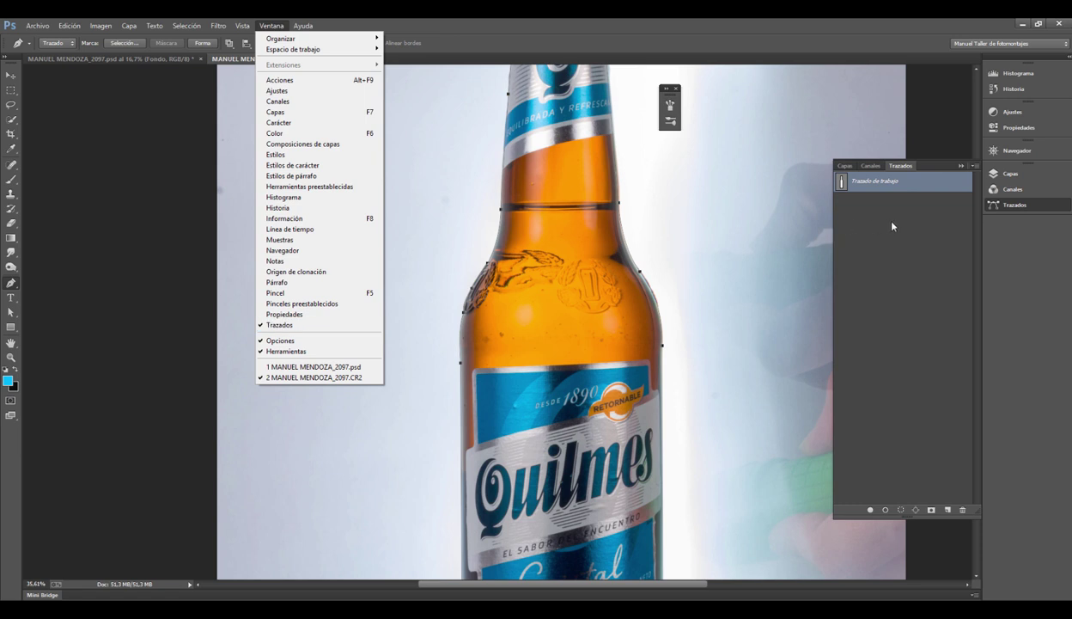
click(869, 215)
click(854, 187)
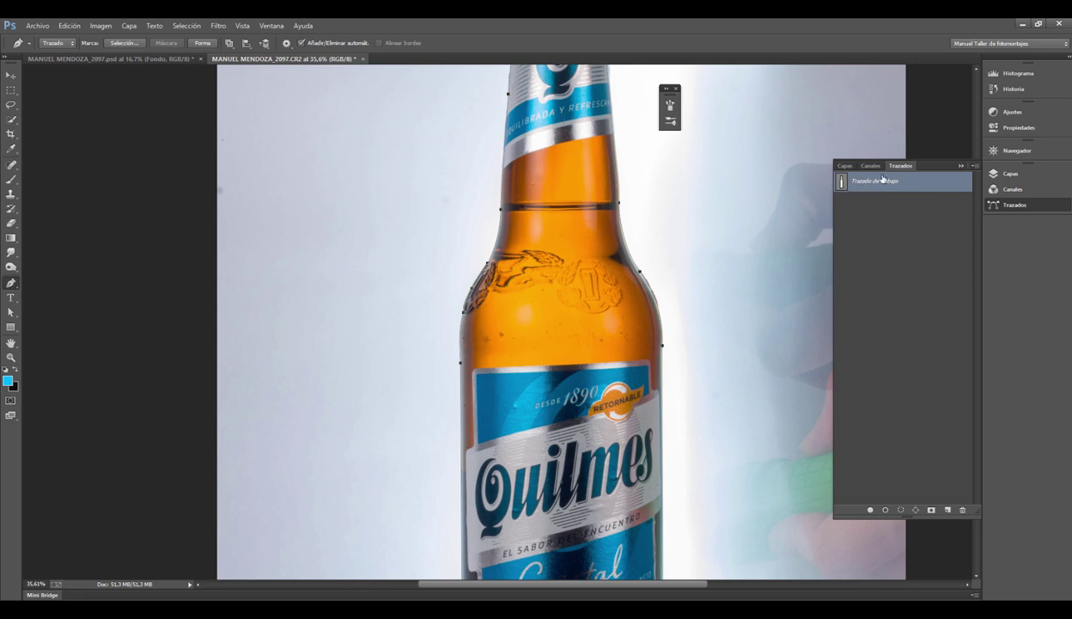
double_click(861, 181)
text(b)
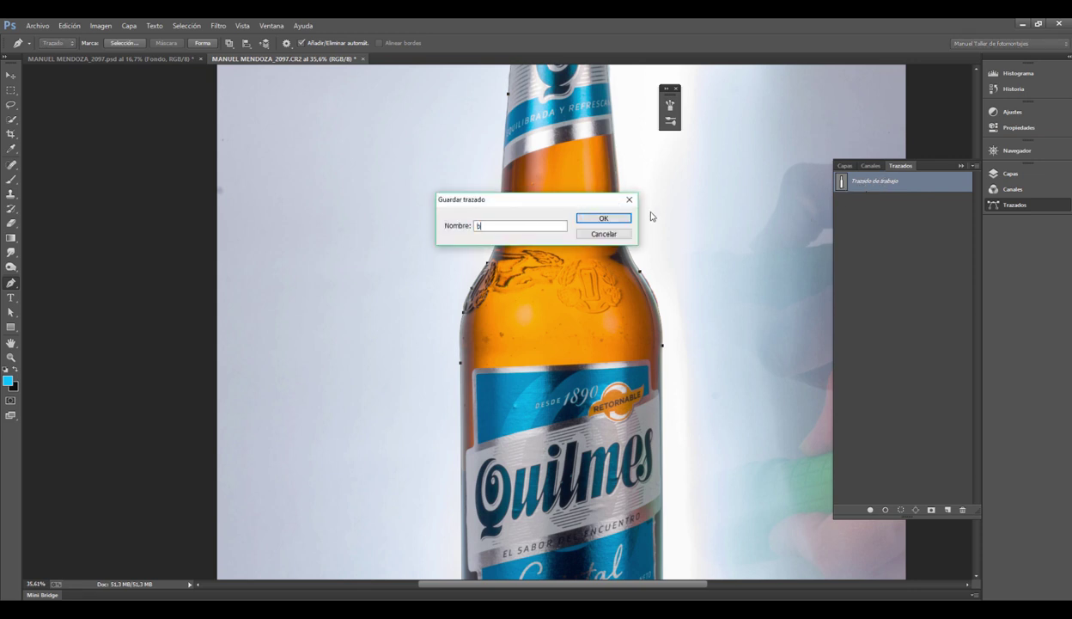
text(i trazo)
key(Return)
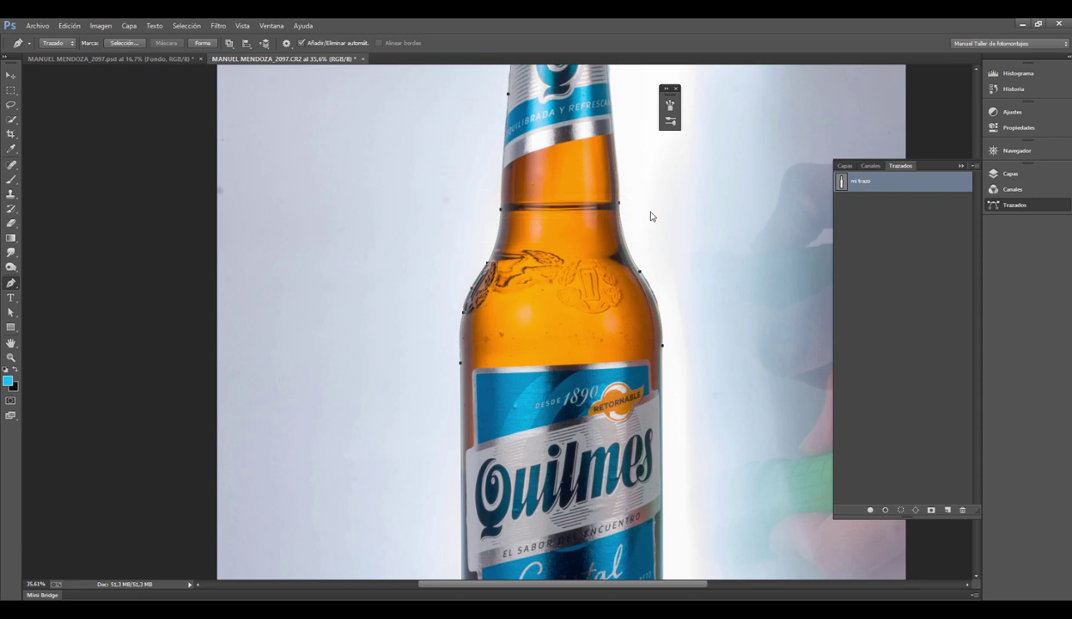
Step: Turn the mi trazo path into a selection with Hacer selección and return to Capas
right_click(855, 193)
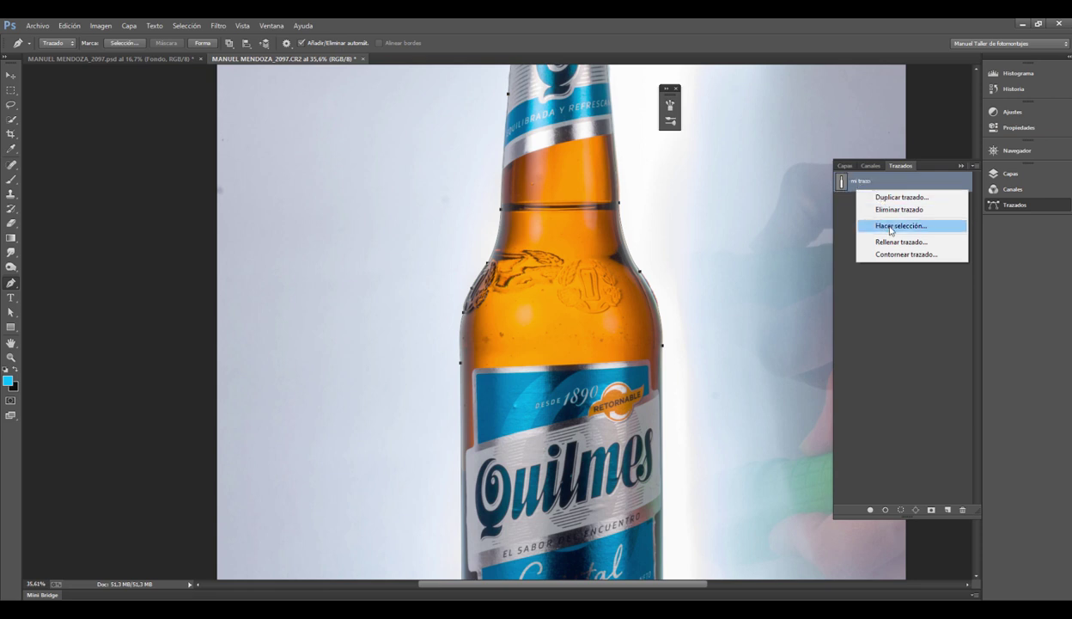
click(891, 226)
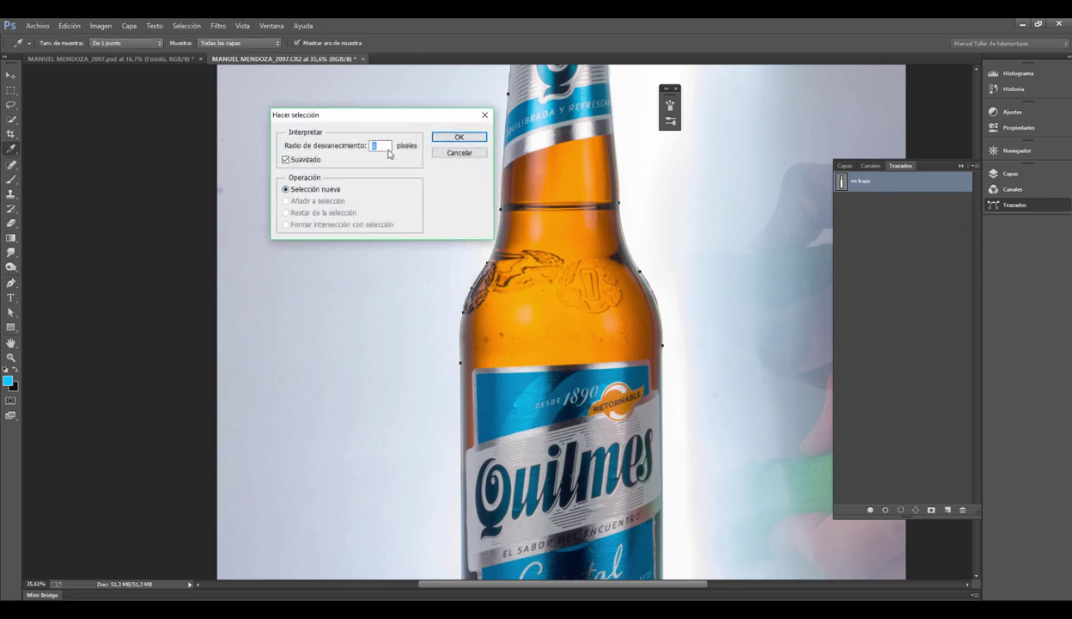
click(443, 138)
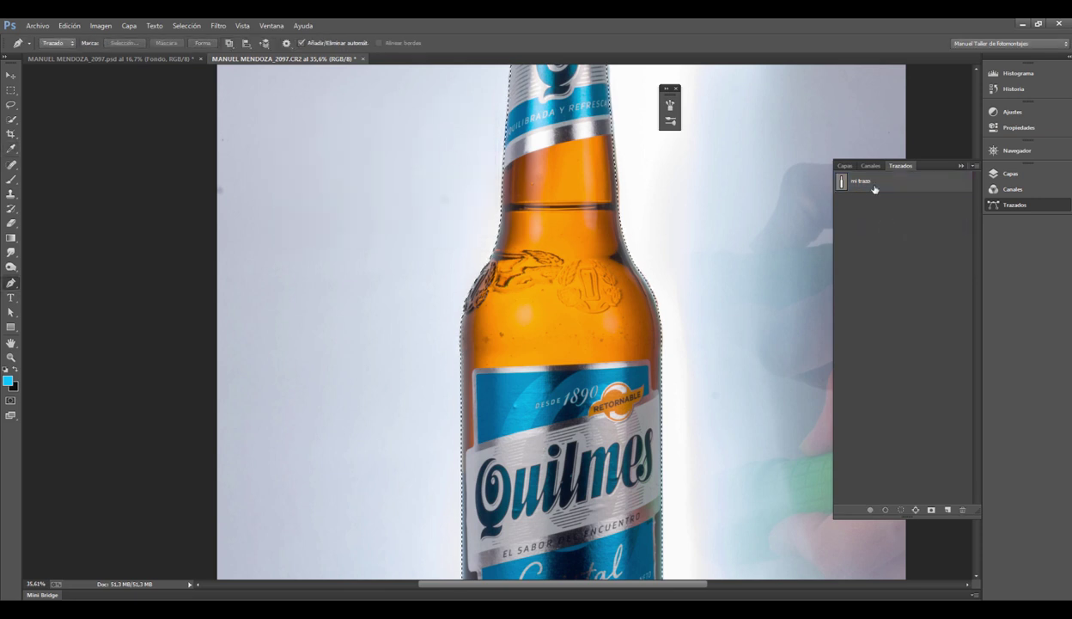
click(1010, 174)
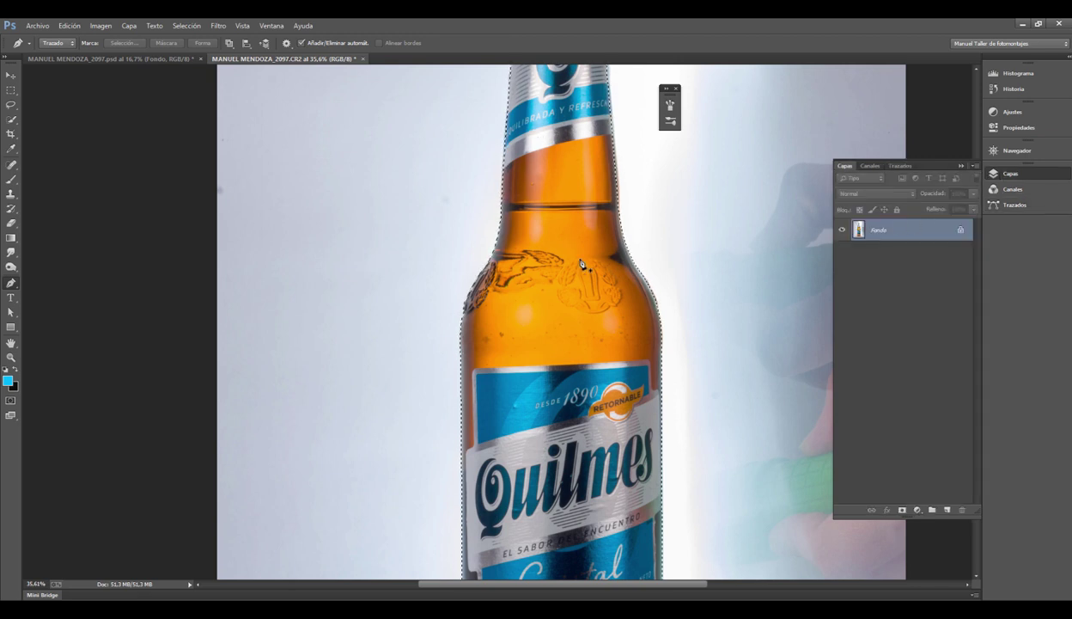
Step: Fit the image on screen, mask Capa 0 from the bottle selection, and preview the mask
key(ctrl+plus)
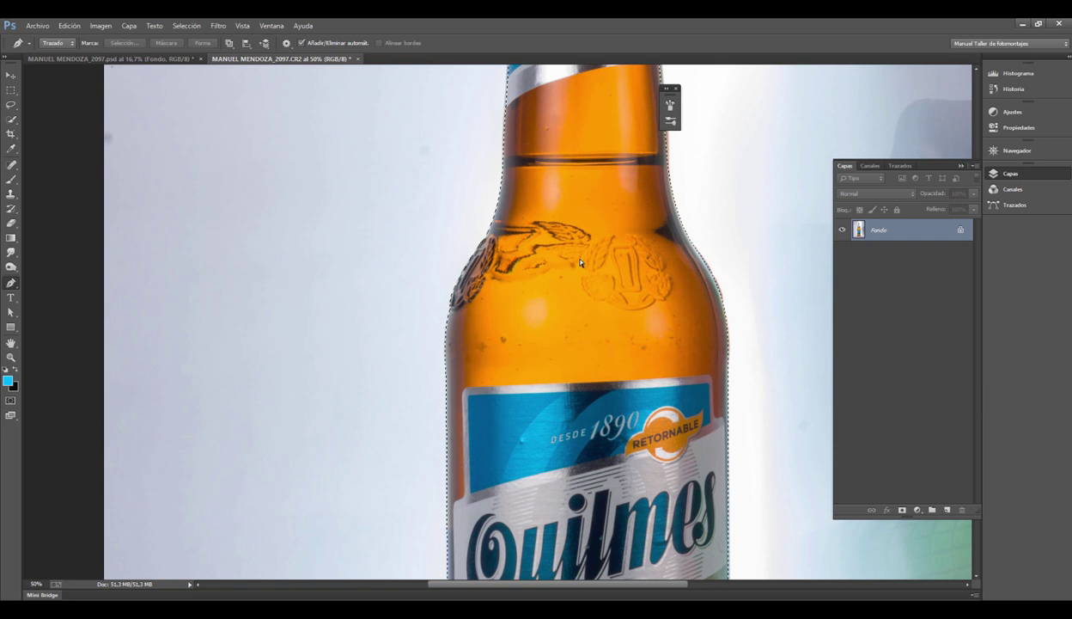
key(ctrl+0)
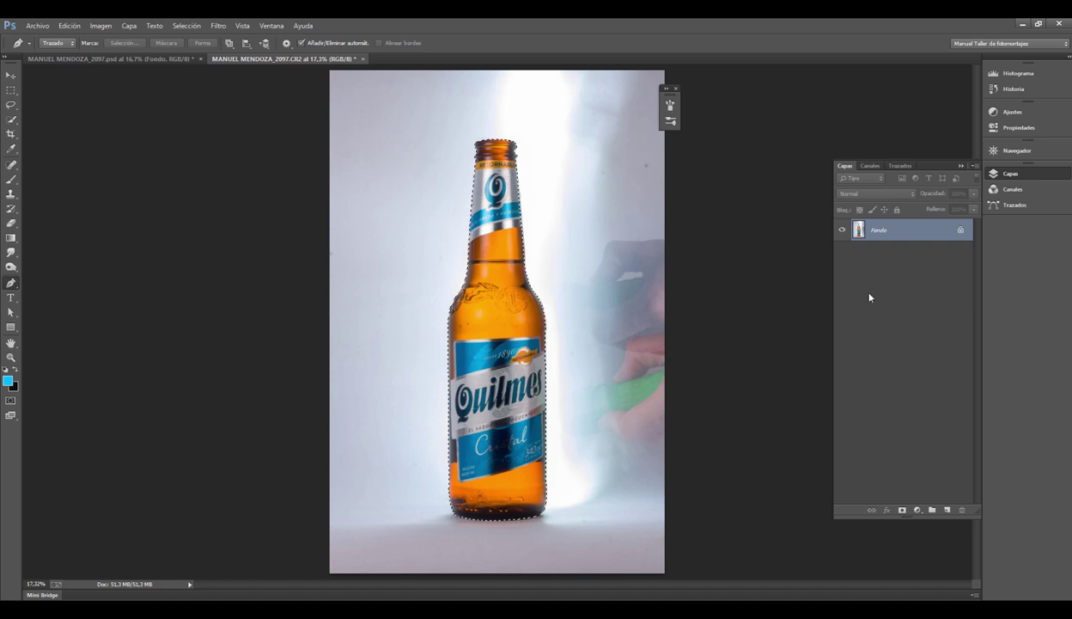
click(902, 510)
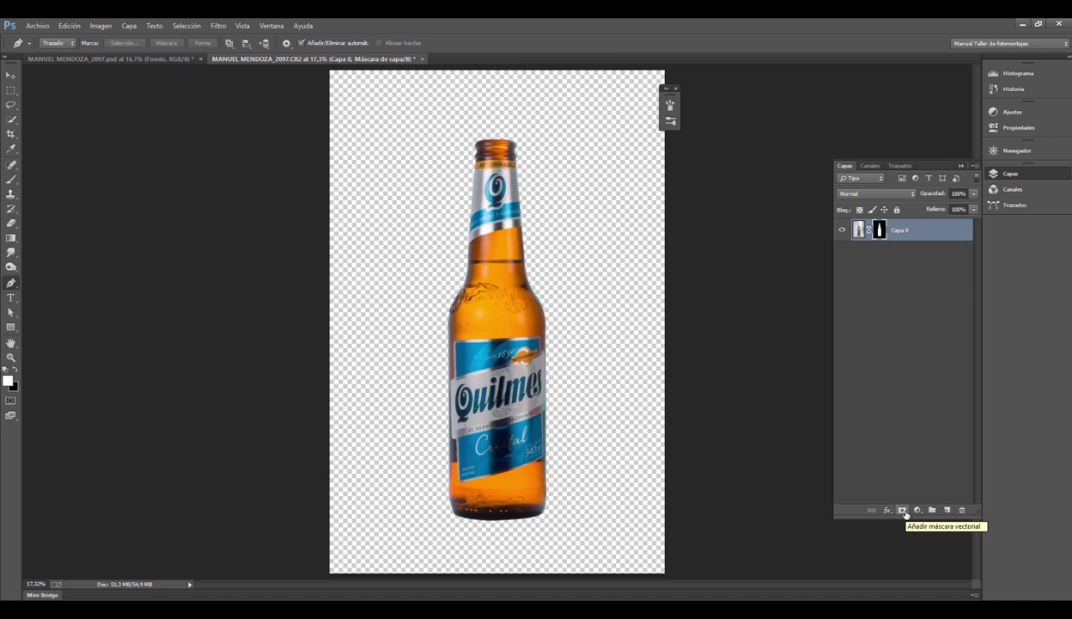
alt+click(879, 230)
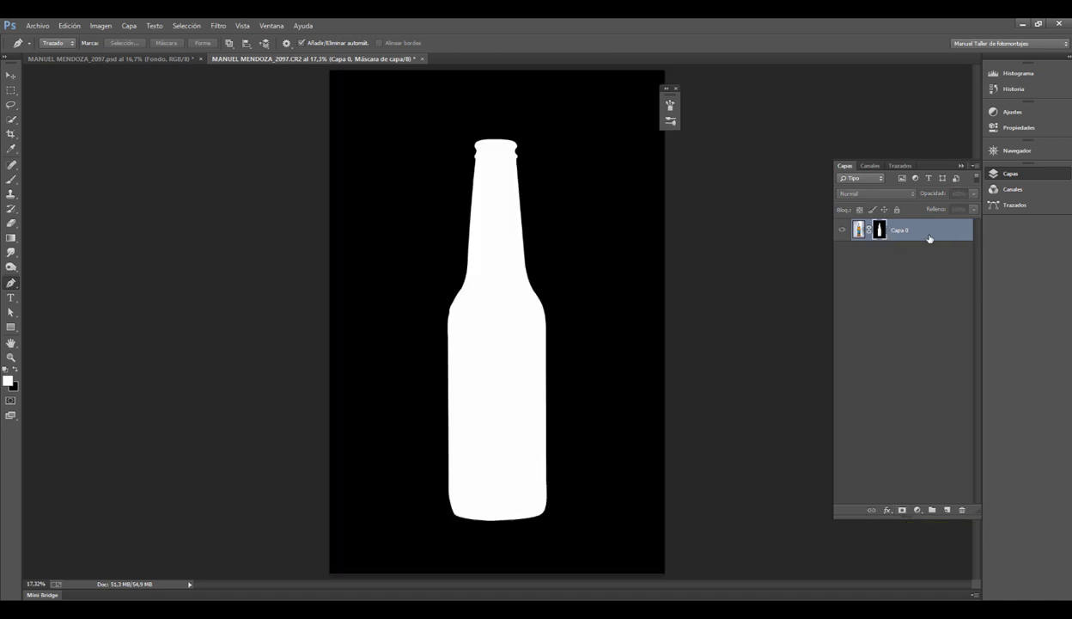
alt+click(881, 229)
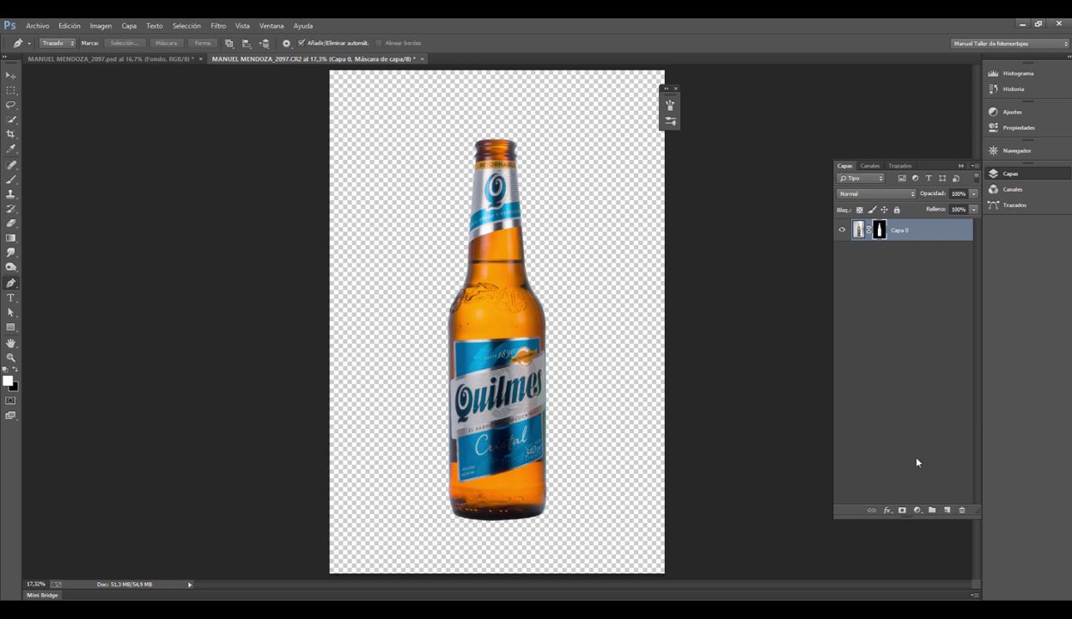
Step: Add a new layer, Capa 1, and place it beneath the bottle layer
click(947, 509)
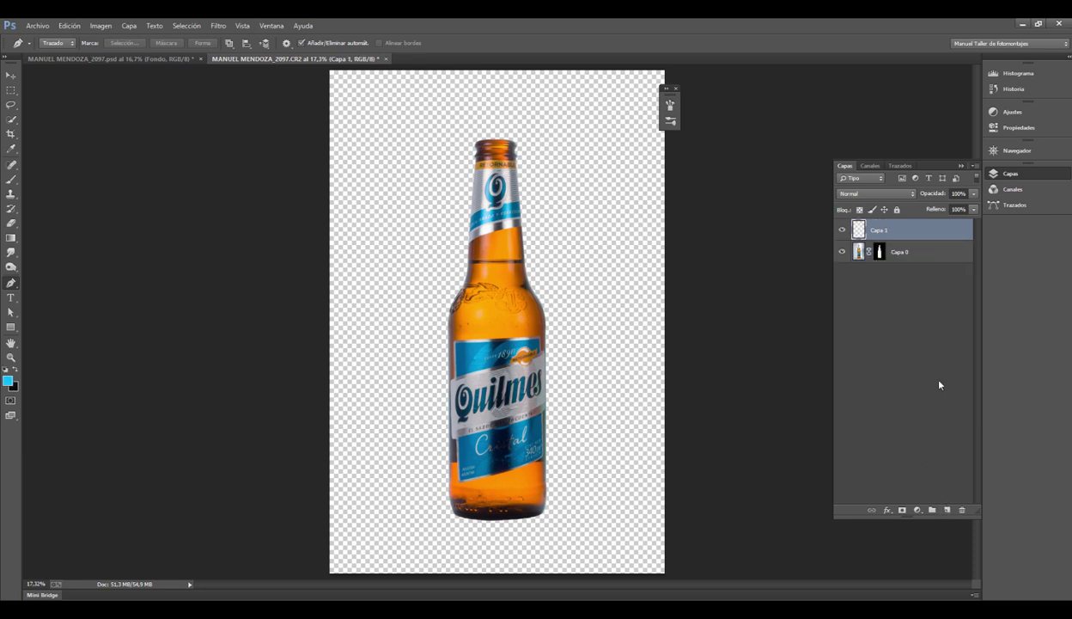
drag(907, 234, 907, 267)
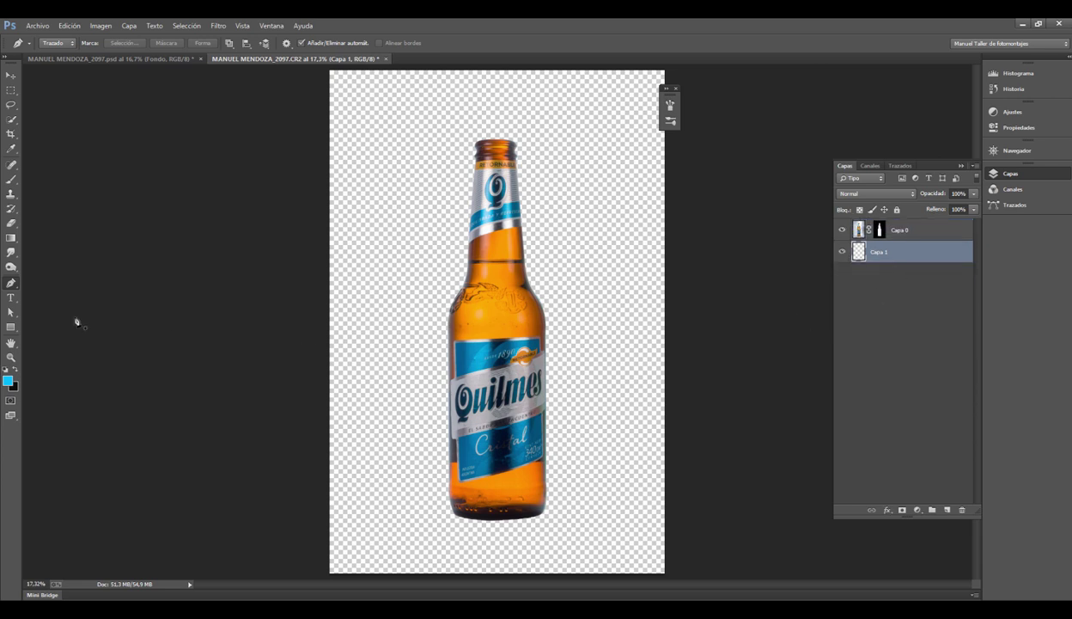
key(F7)
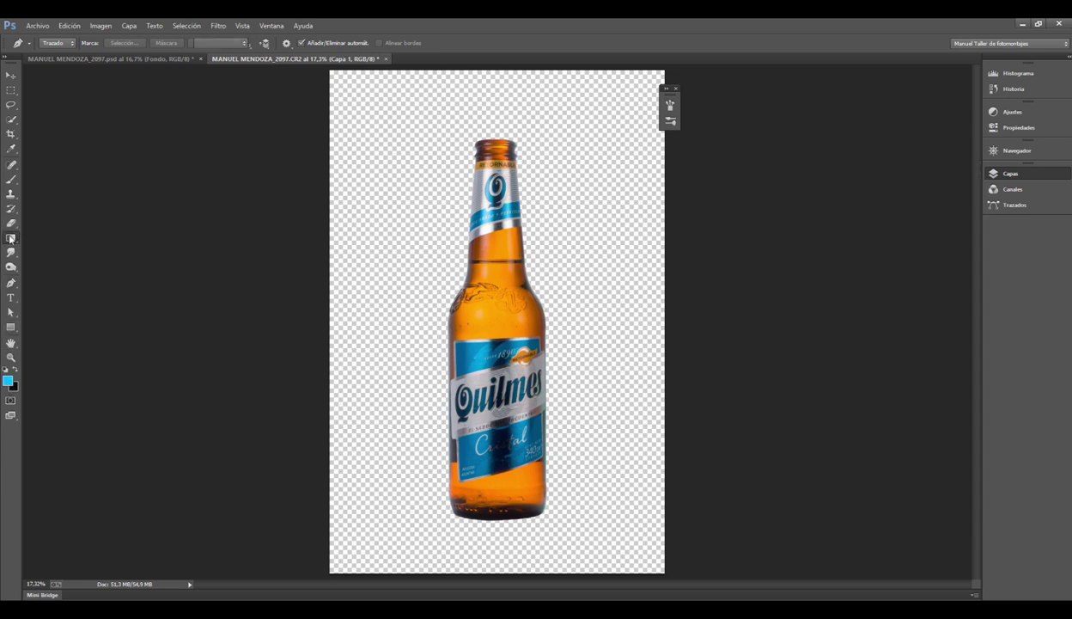
Step: Fill Capa 1 with cyan using the Paint Bucket tool
click(10, 239)
click(34, 247)
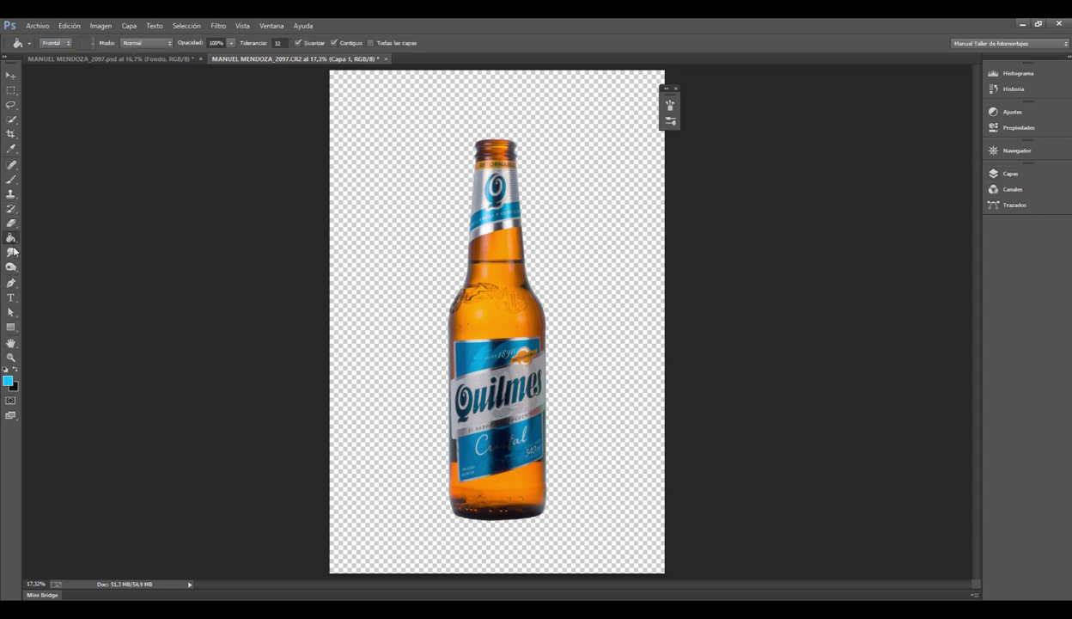
click(413, 302)
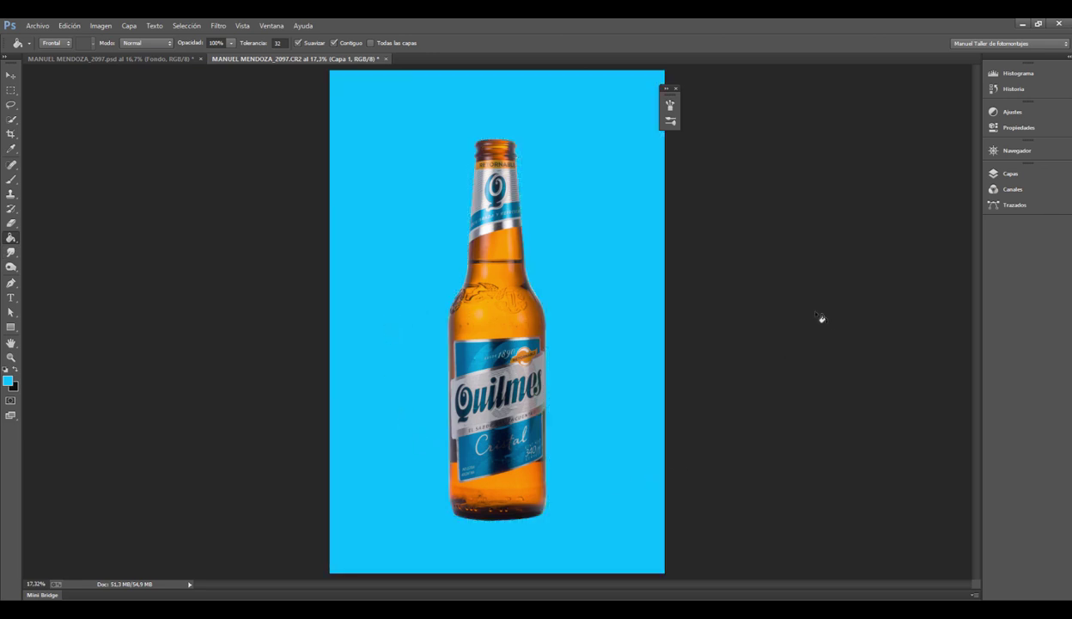
scroll(494, 292, up, 4)
scroll(636, 244, down, 3)
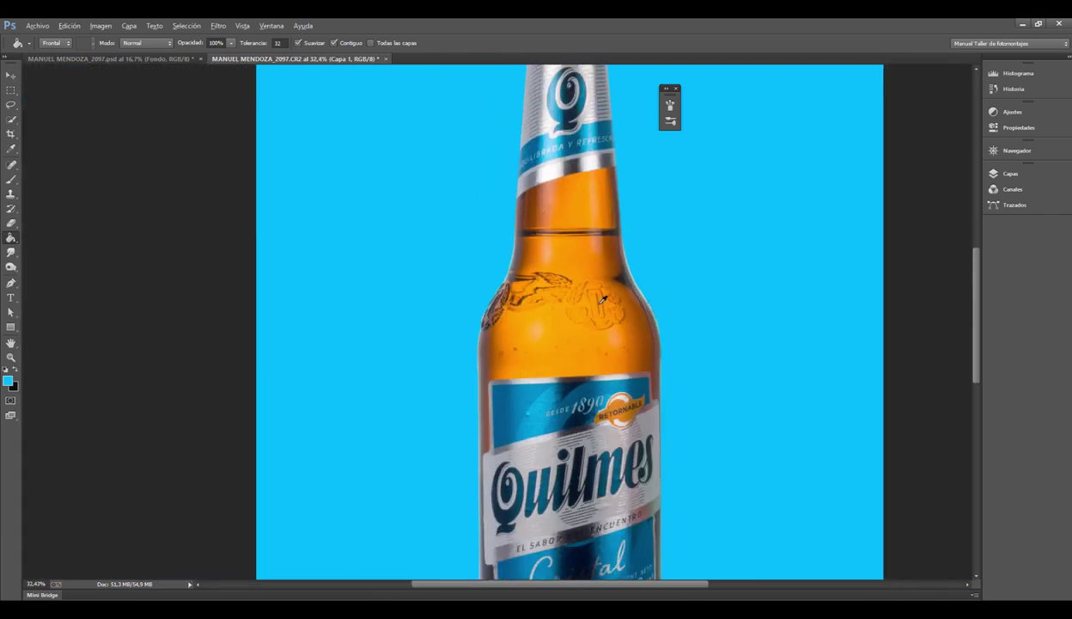
scroll(522, 353, down, 3)
scroll(504, 414, up, 3)
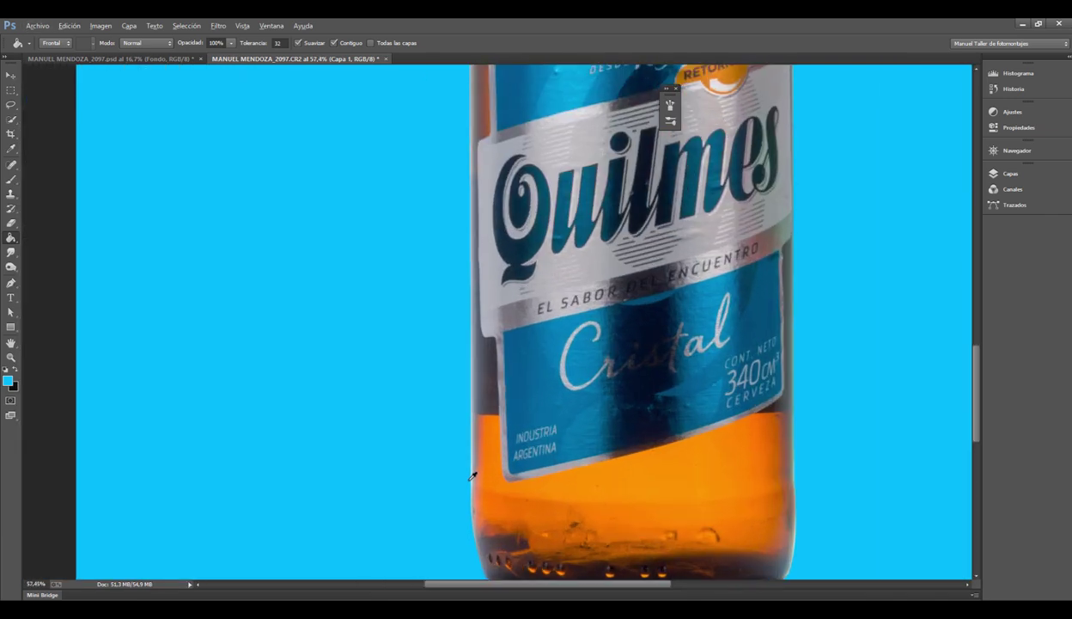
scroll(524, 262, down, 3)
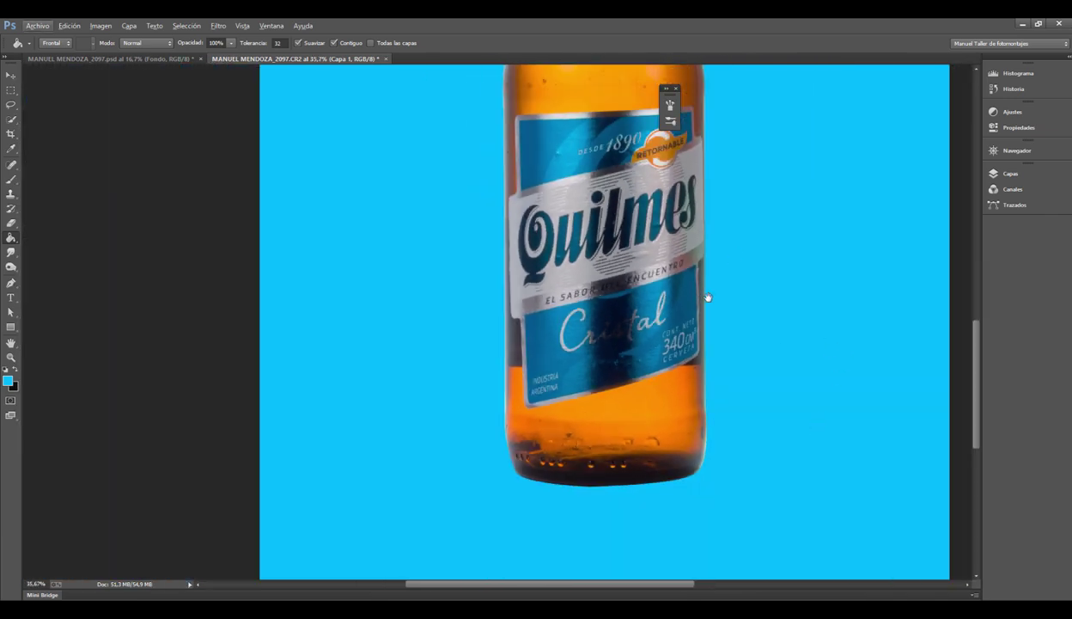
Step: Rename Capa 0 to 'botella' and open its mask's density and feather properties
drag(707, 295, 679, 509)
drag(576, 257, 614, 438)
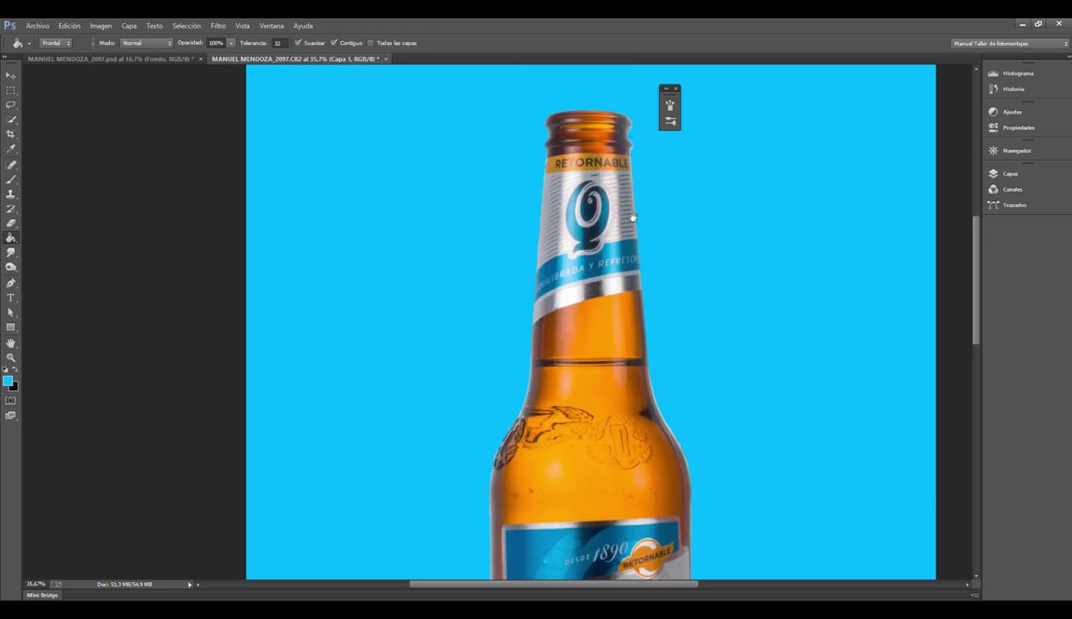
drag(552, 314, 531, 205)
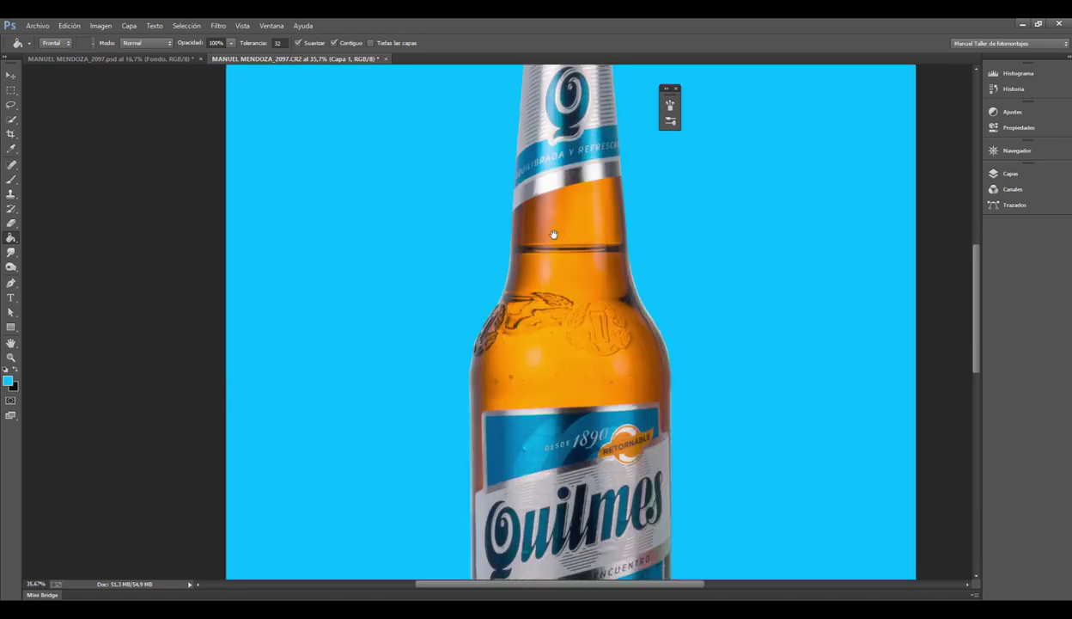
click(1010, 175)
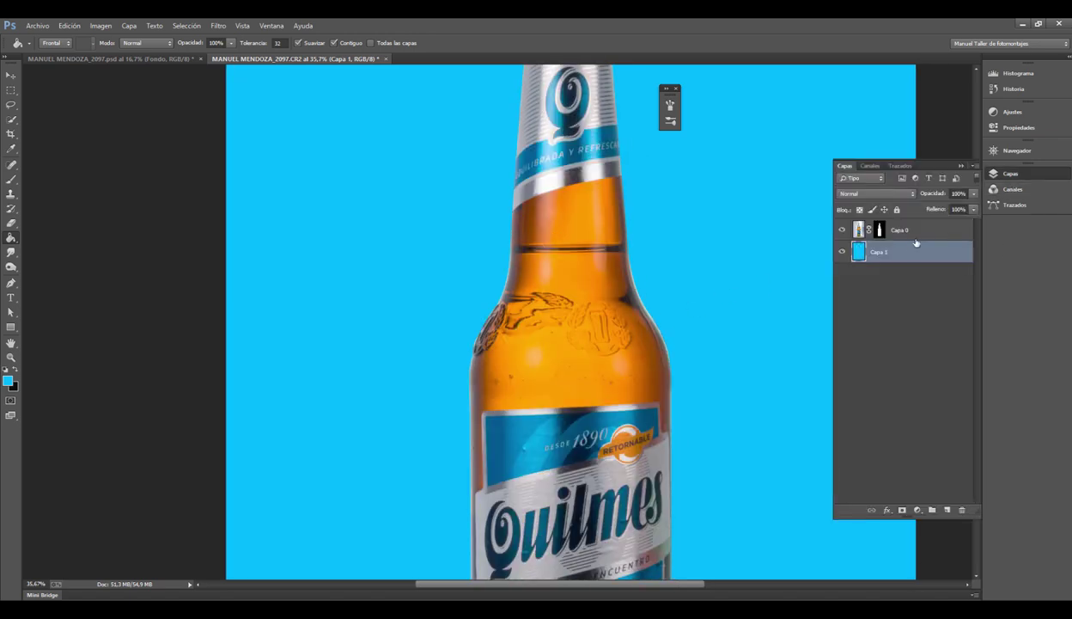
click(859, 228)
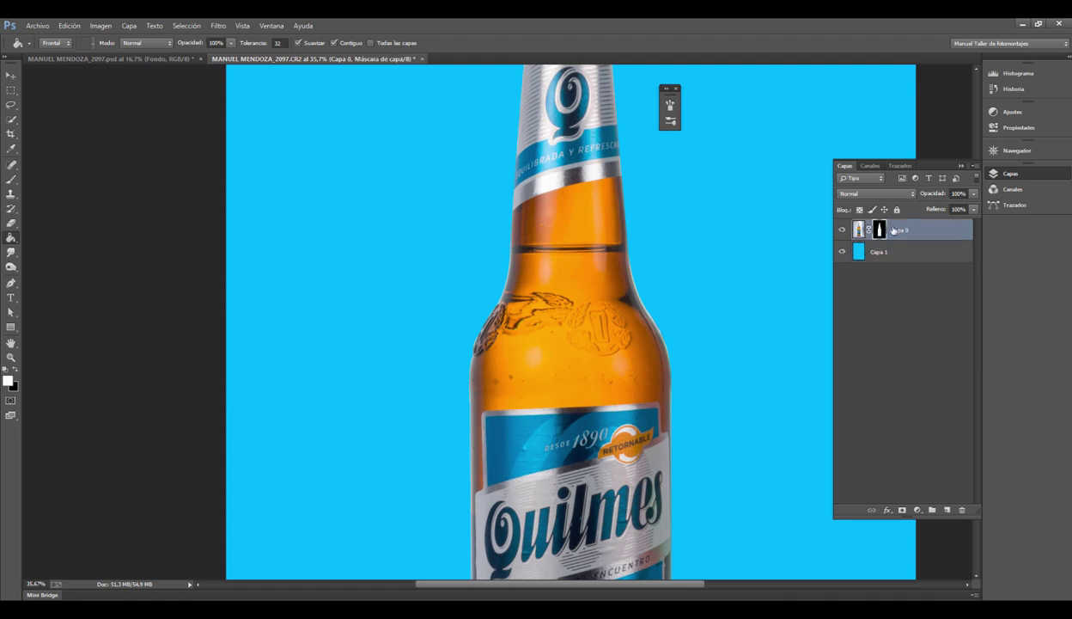
double_click(900, 230)
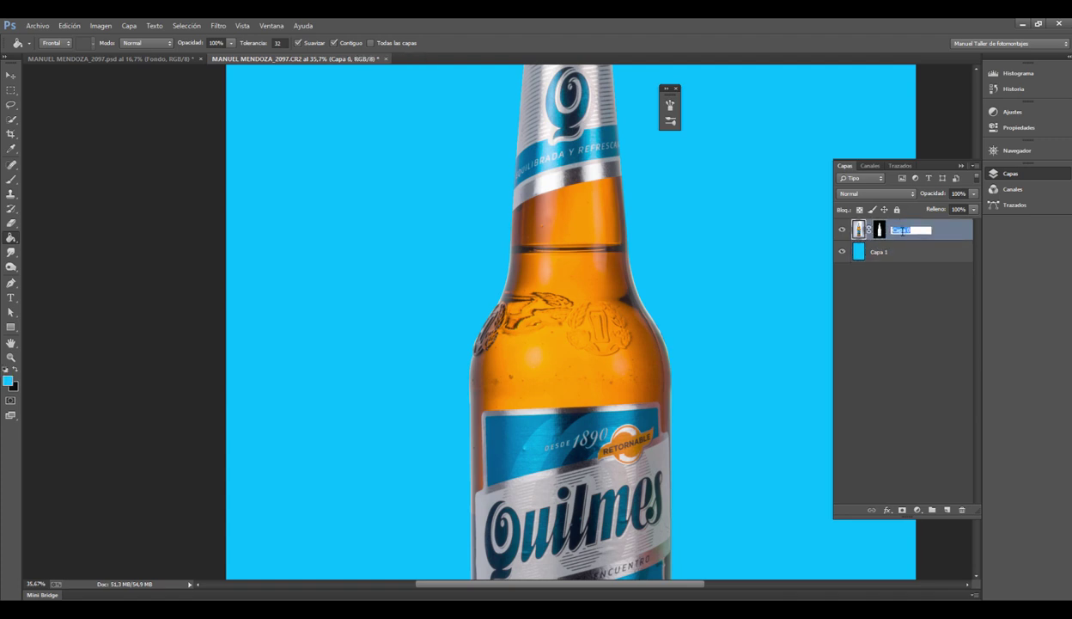
text(botella)
key(Return)
click(879, 229)
double_click(879, 229)
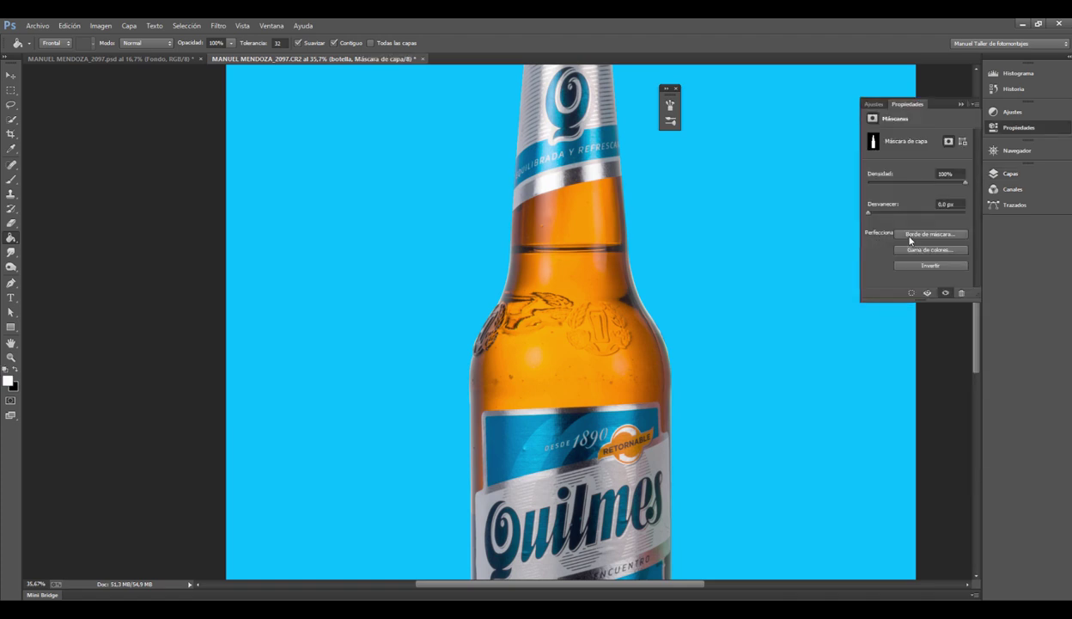
Step: Open the mask edge refinement and set Smooth to 17 with an initial feather
click(909, 235)
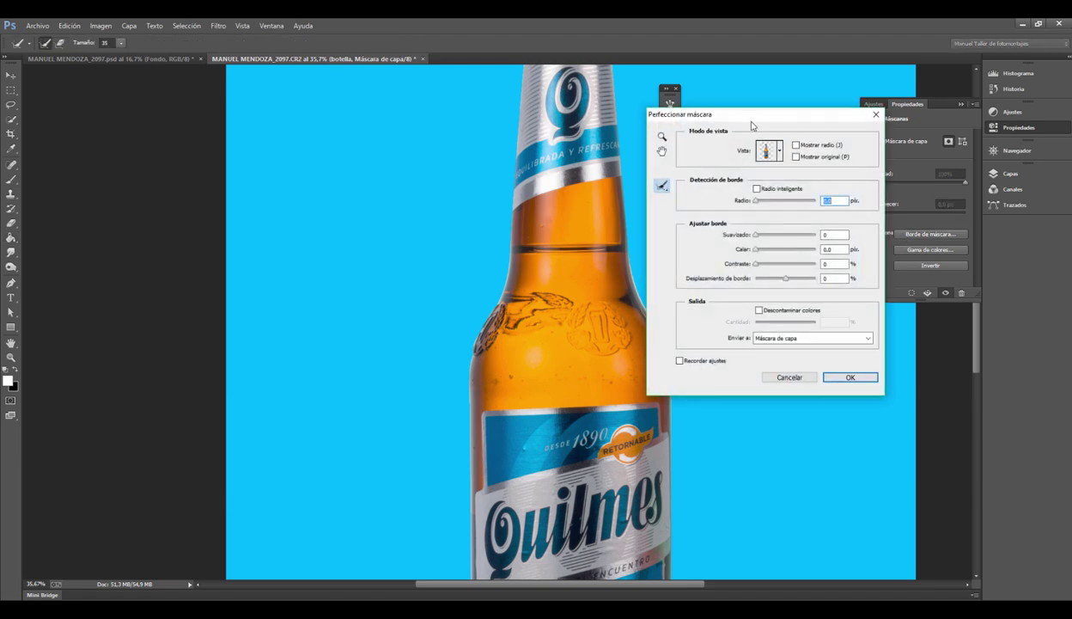
drag(752, 127, 813, 121)
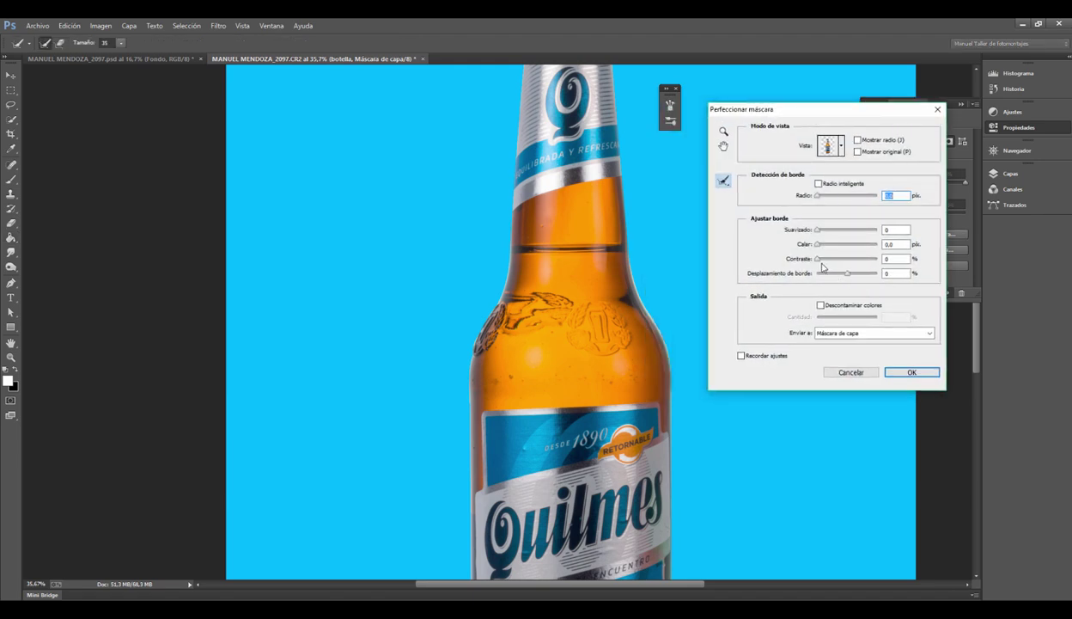
click(819, 230)
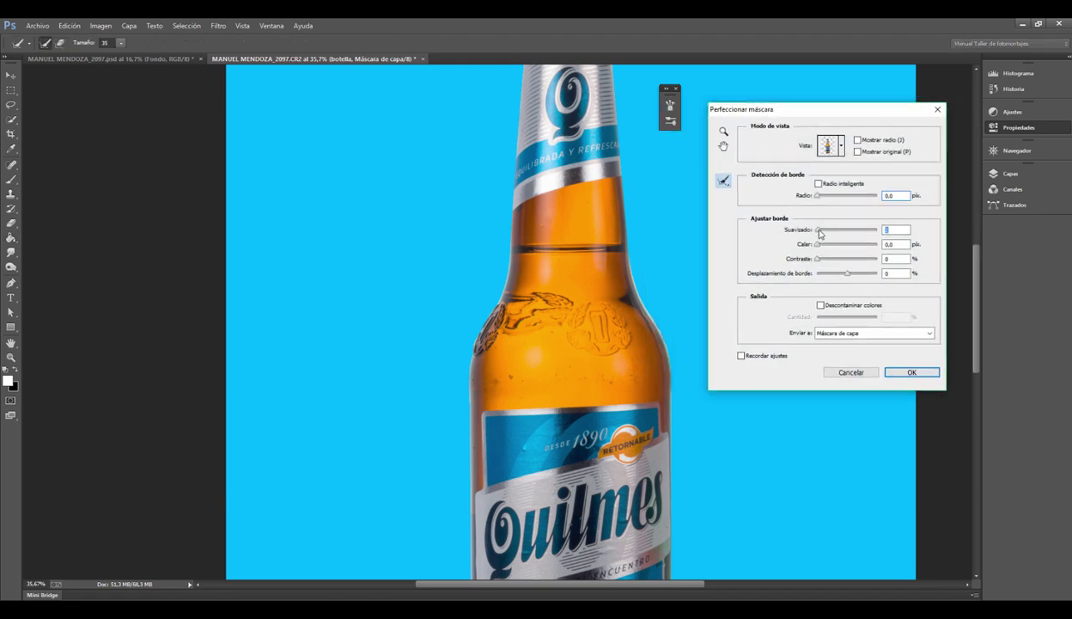
drag(819, 232, 827, 230)
scroll(550, 273, up, 1)
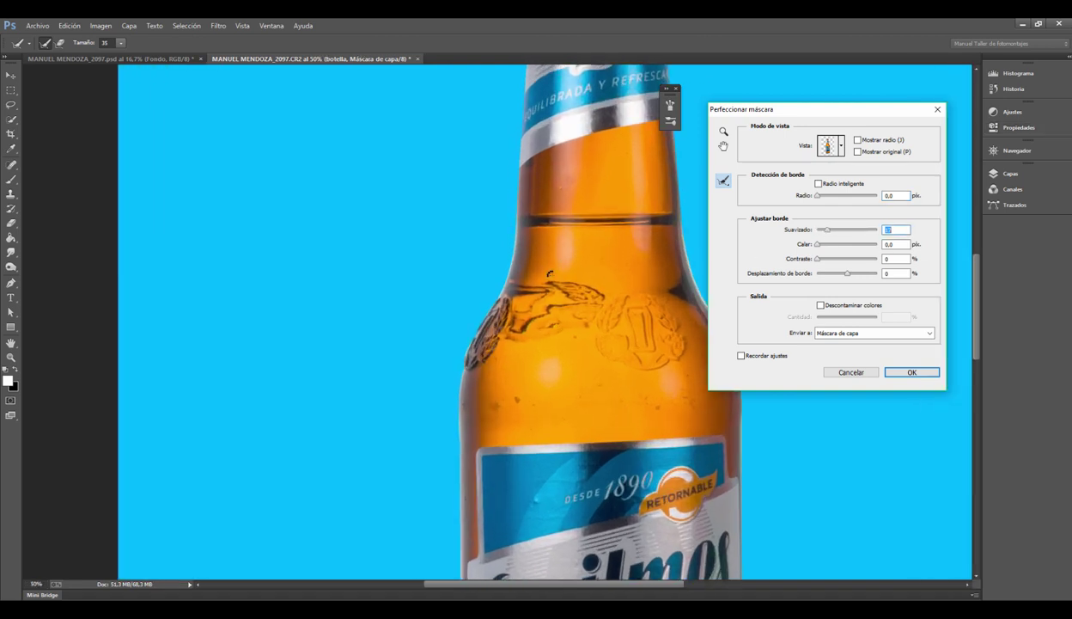
scroll(559, 266, up, 1)
scroll(574, 255, up, 1)
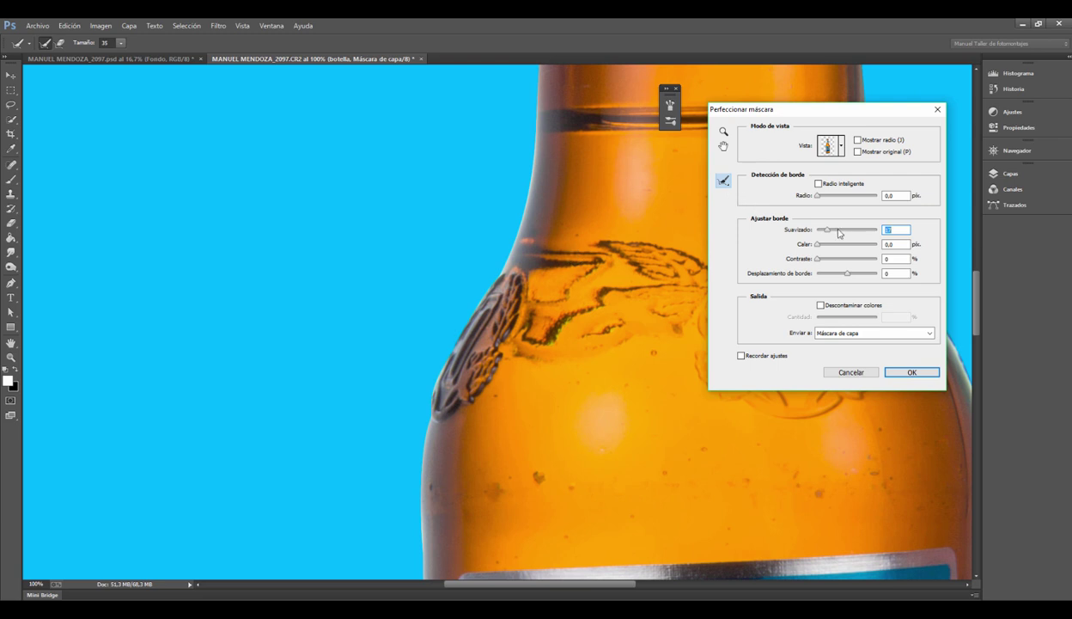
drag(817, 245, 833, 248)
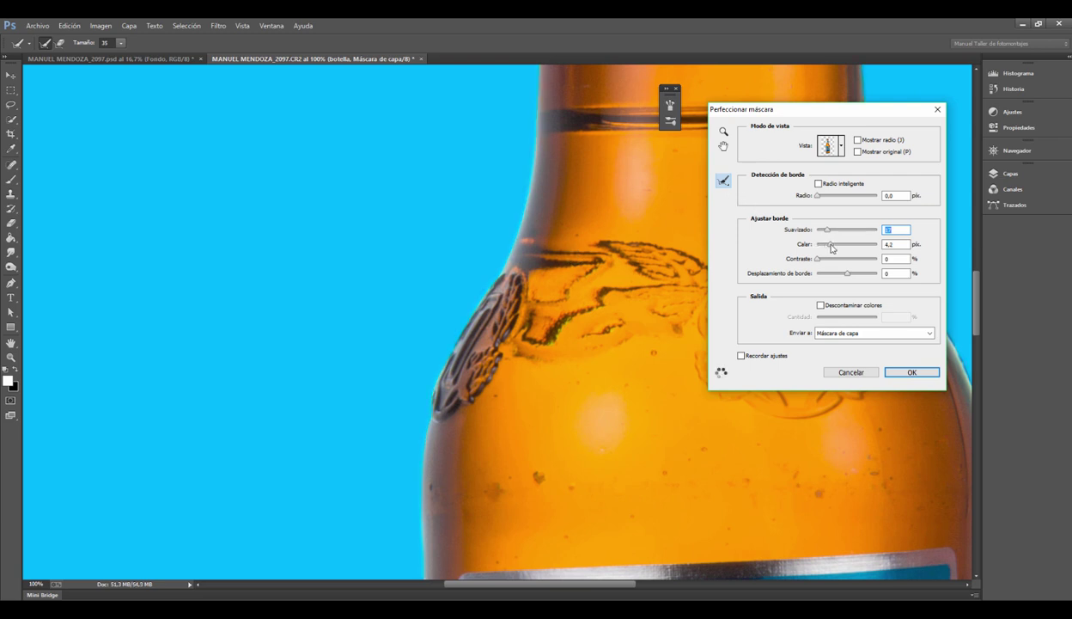
click(832, 248)
drag(824, 261, 832, 262)
Step: Raise mask edge contrast to 22 and feather to 5,8 px while checking the bottle
drag(509, 180, 316, 373)
drag(651, 503, 541, 266)
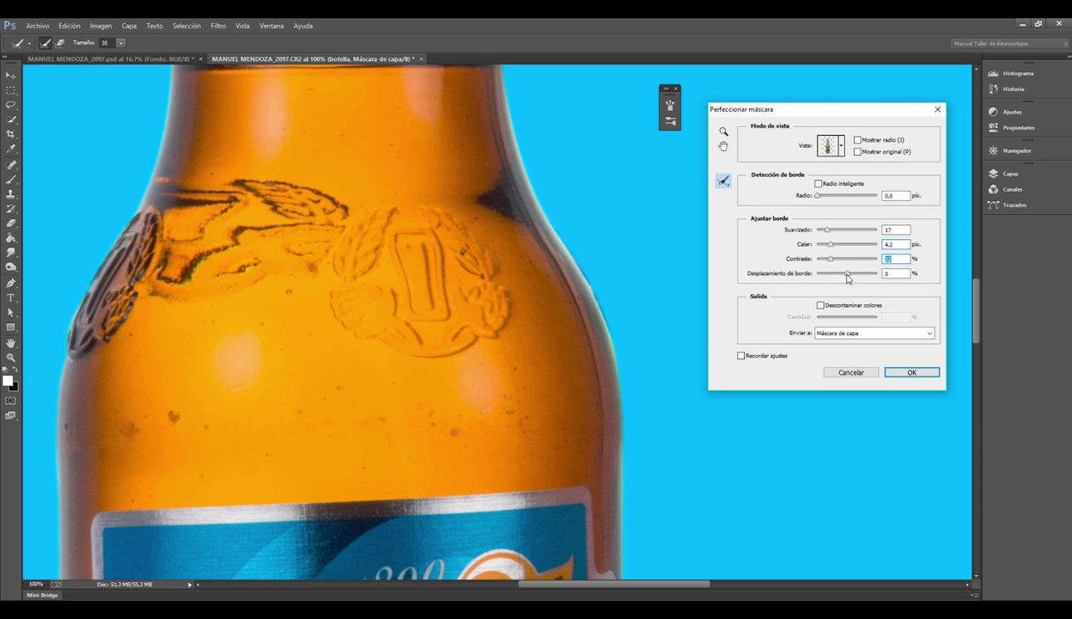
click(843, 274)
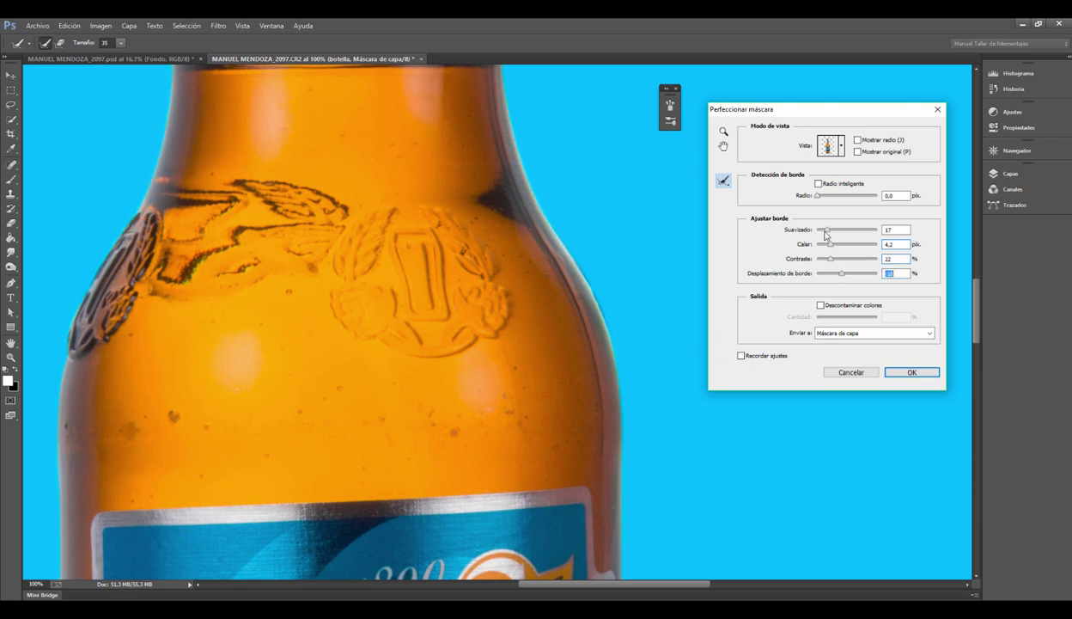
drag(830, 245, 835, 248)
click(833, 248)
key(ctrl+minus)
key(ctrl+minus)
key(ctrl+minus)
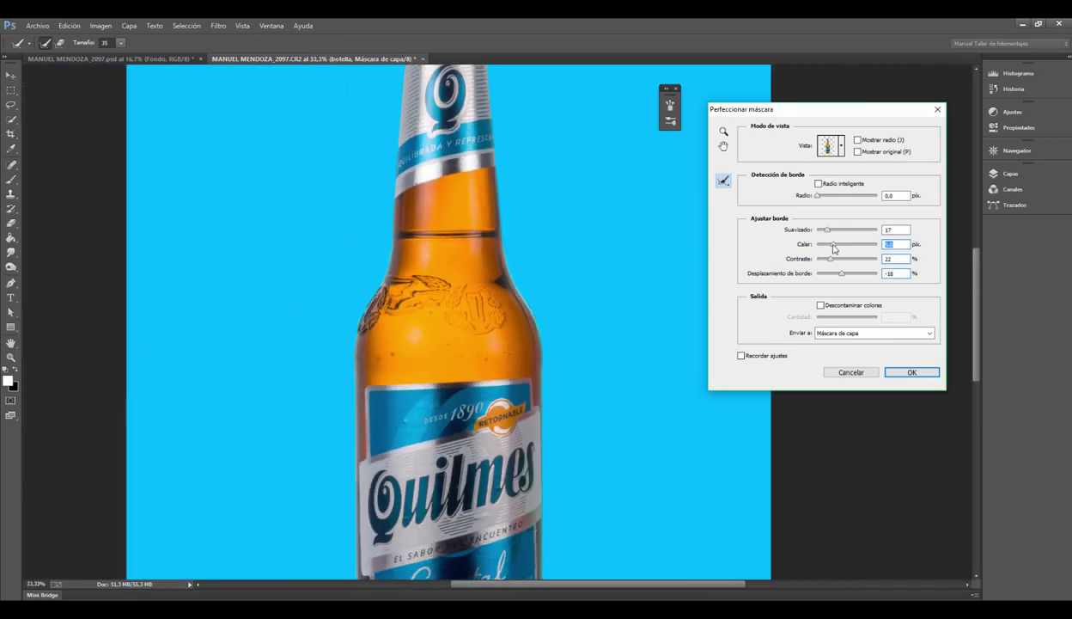
key(ctrl+minus)
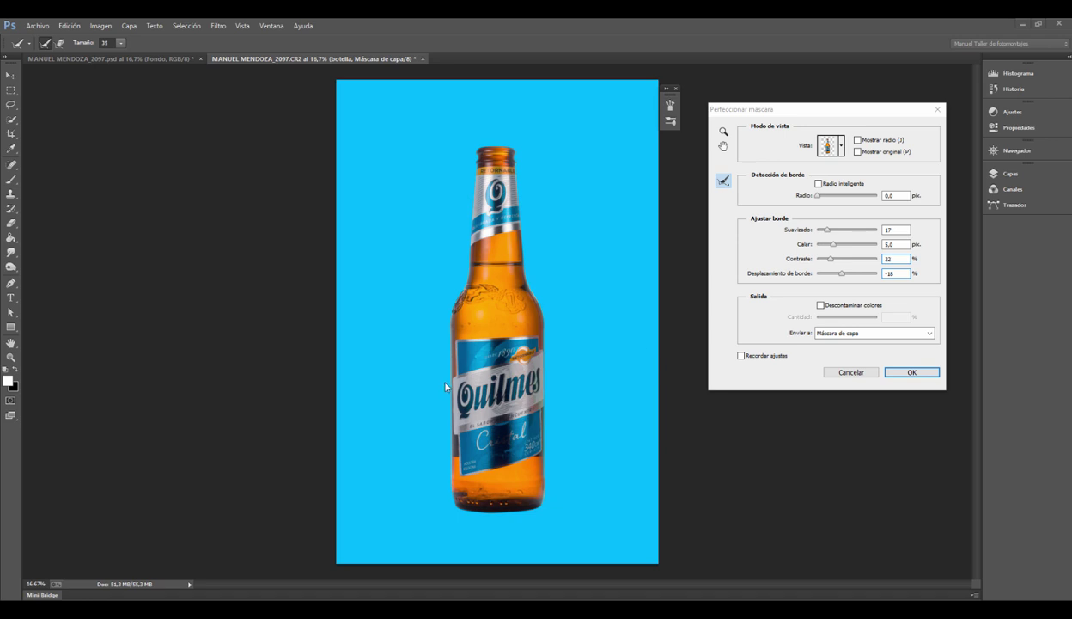
click(710, 129)
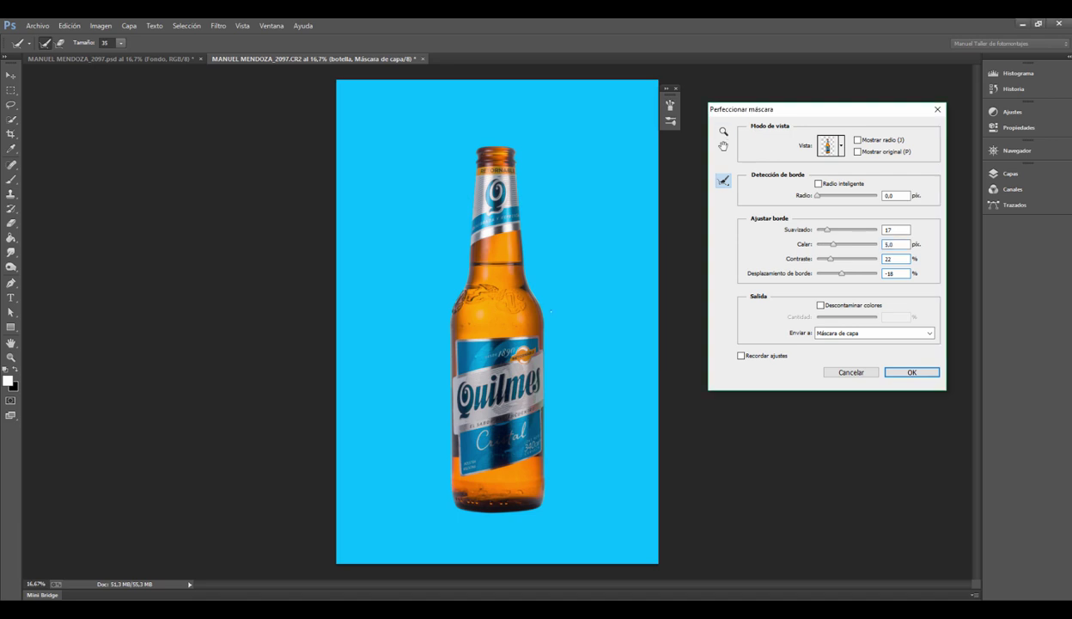
key(ctrl+plus)
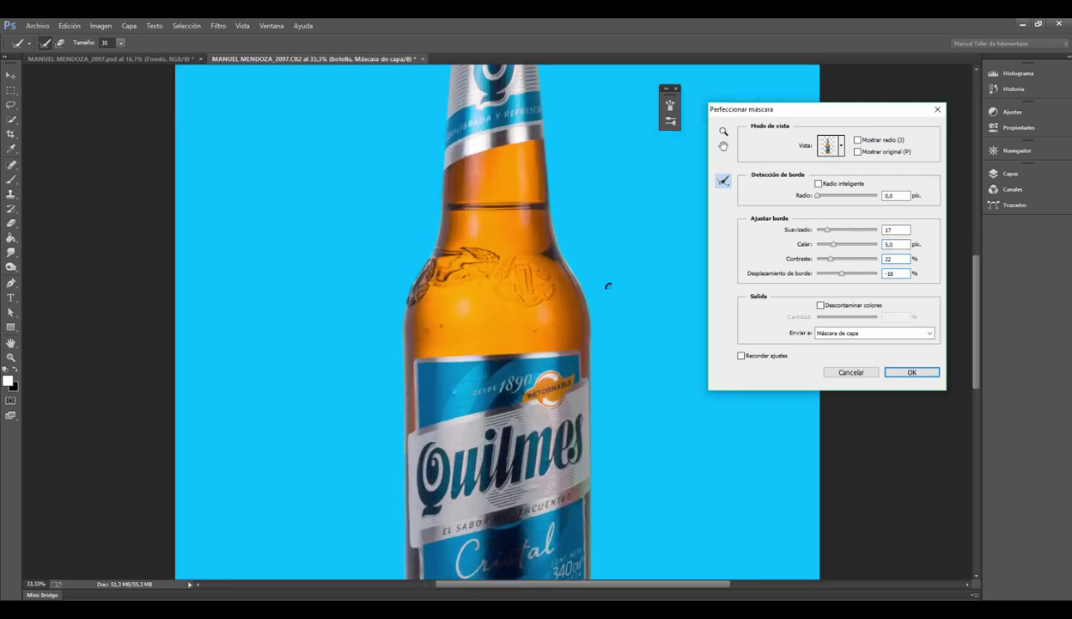
key(ctrl+plus)
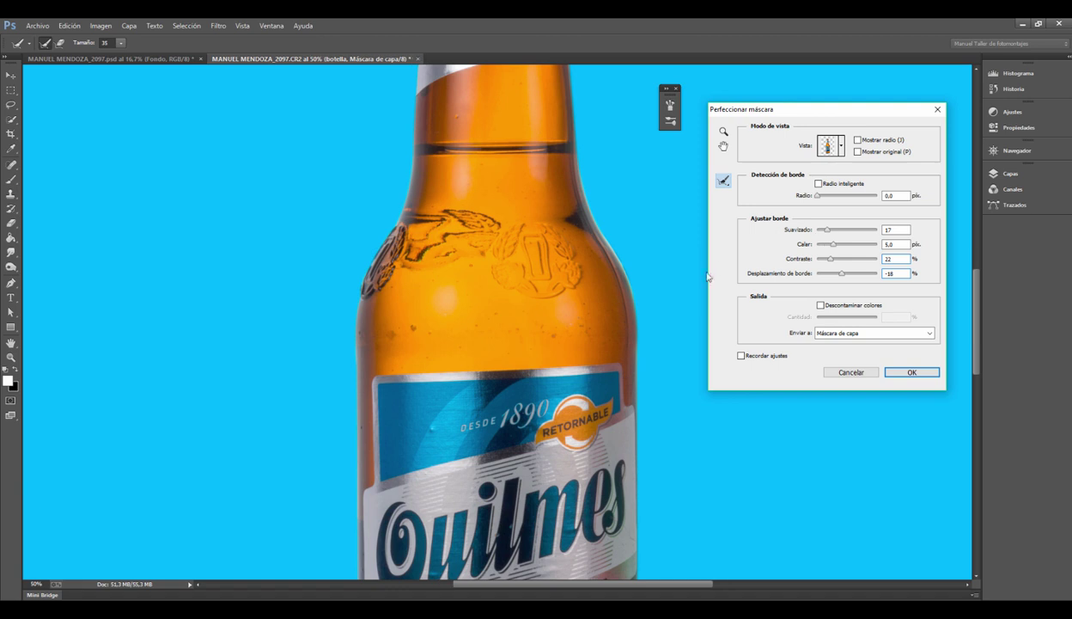
Step: Increase feather to 9,7 px, raise contrast, shift edge -18 and apply the refined mask
drag(833, 244, 841, 248)
click(832, 260)
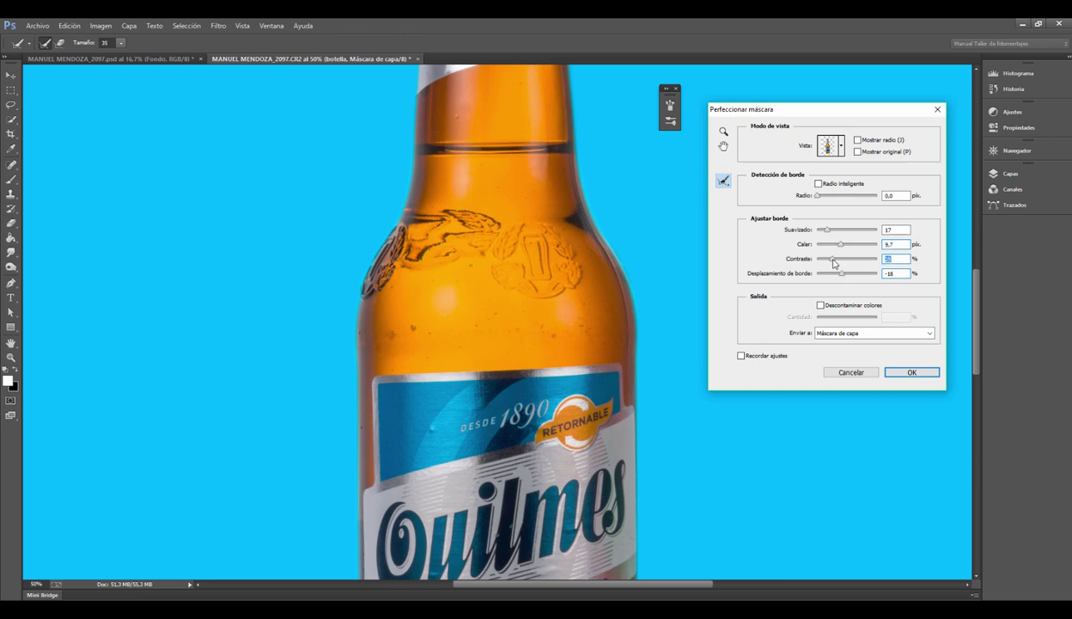
drag(833, 262, 839, 264)
drag(406, 88, 410, 213)
scroll(412, 197, down, 2)
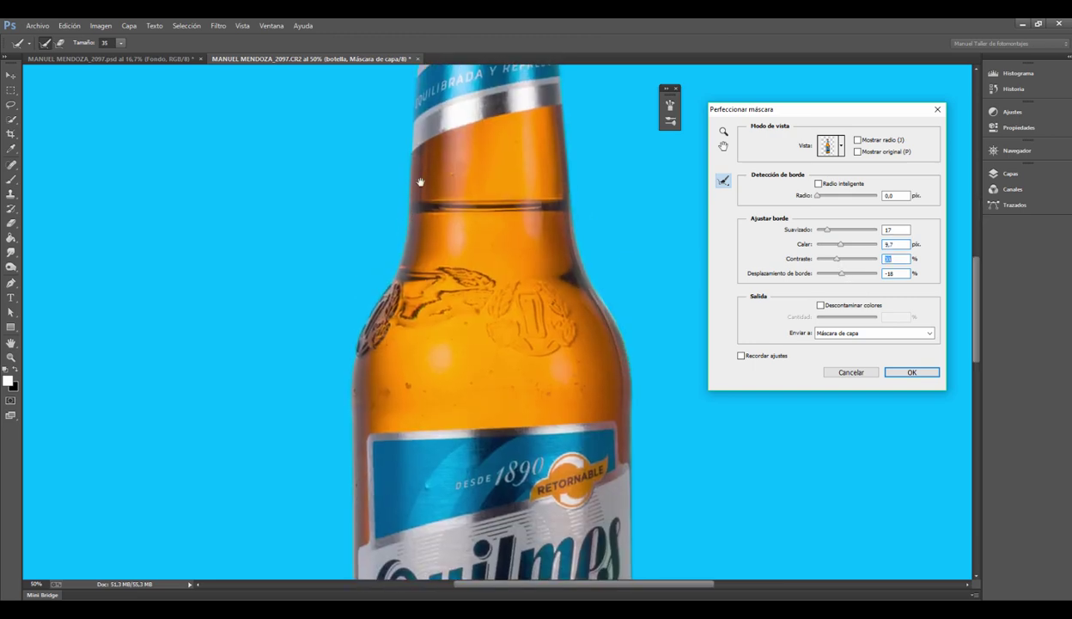
scroll(419, 179, down, 5)
scroll(419, 168, down, 5)
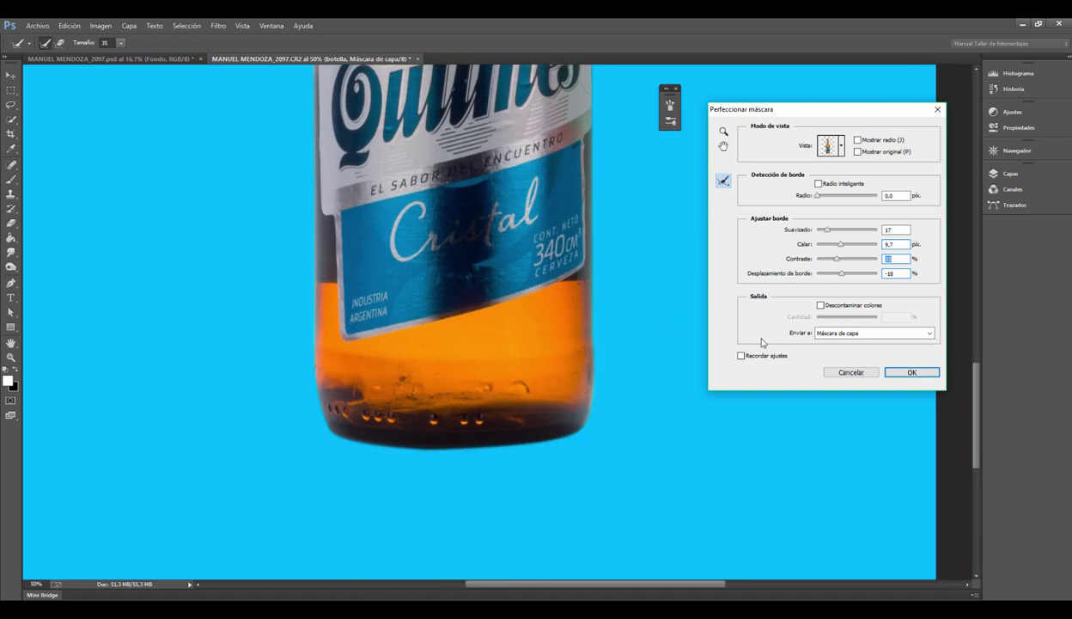
click(901, 375)
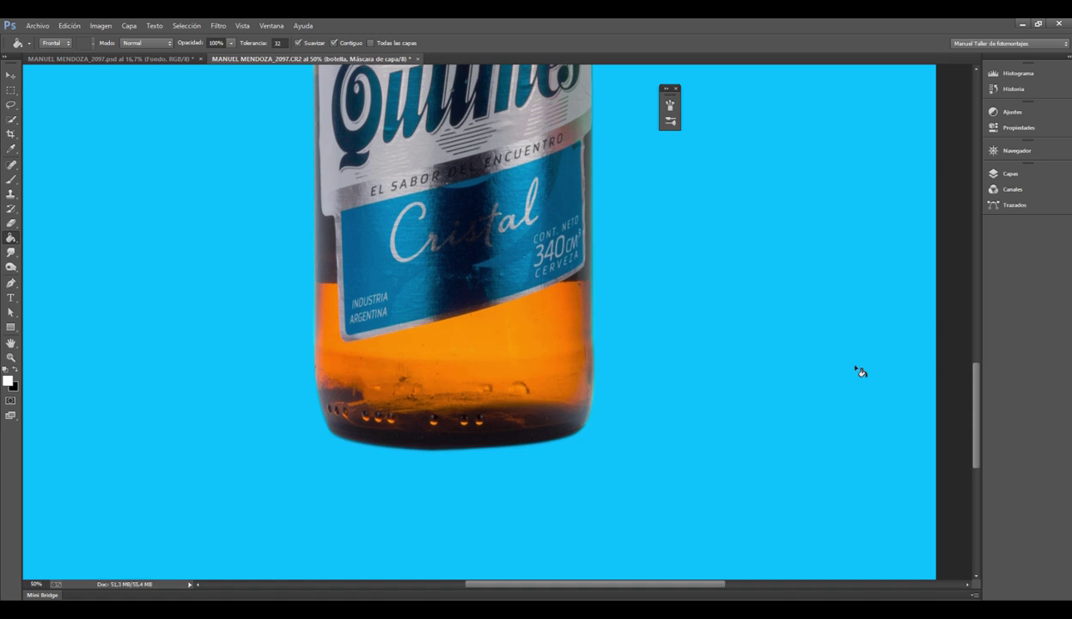
Step: Switch between the cutout and the finished blue-gradient .psd document
key(ctrl+minus)
key(ctrl+minus)
key(ctrl+minus)
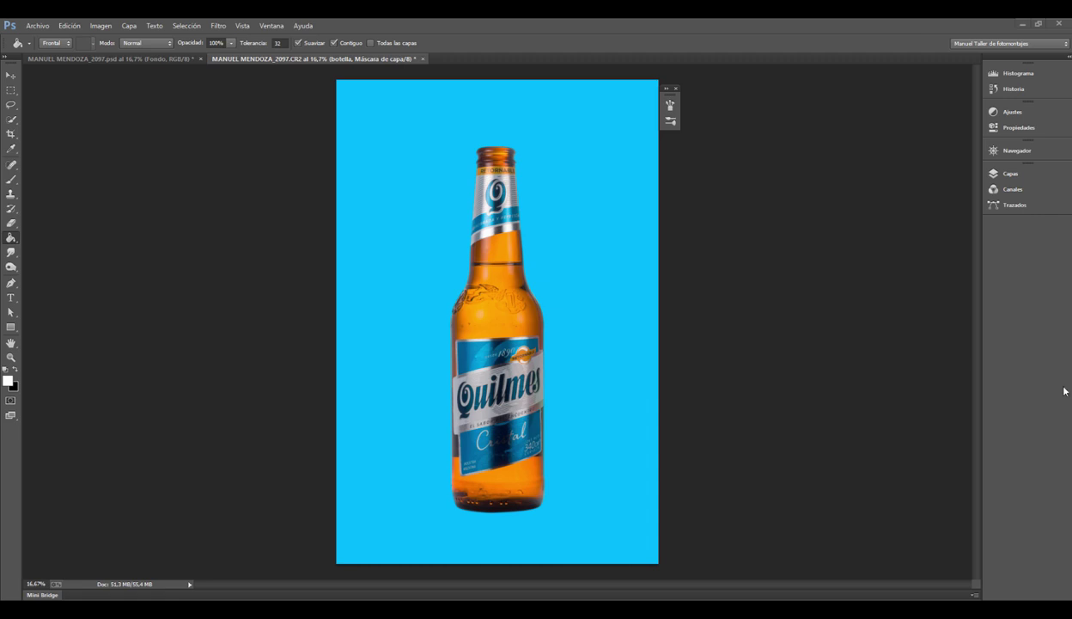
click(100, 57)
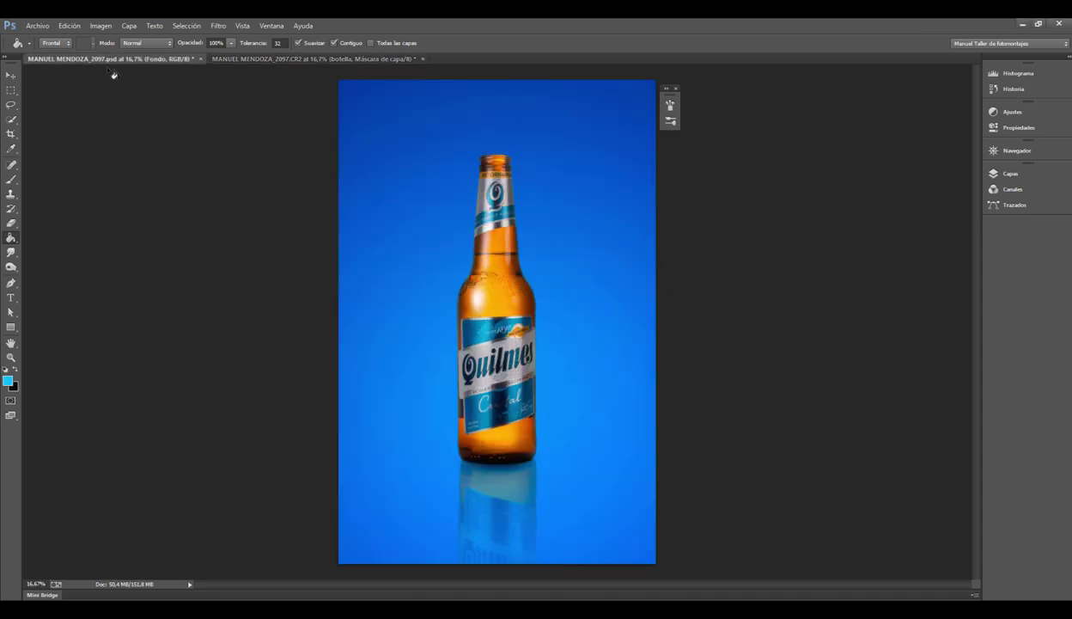
click(258, 60)
click(163, 59)
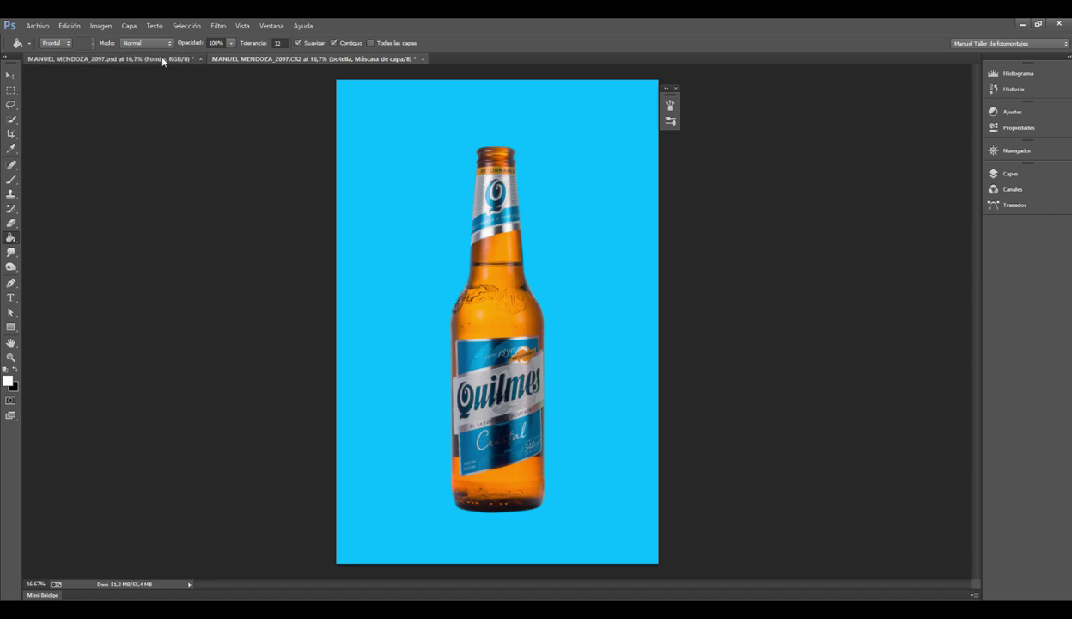
Step: Inspect the .psd bottle's shoulder and base, then return to the cutout's layers list
scroll(439, 273, up, 5)
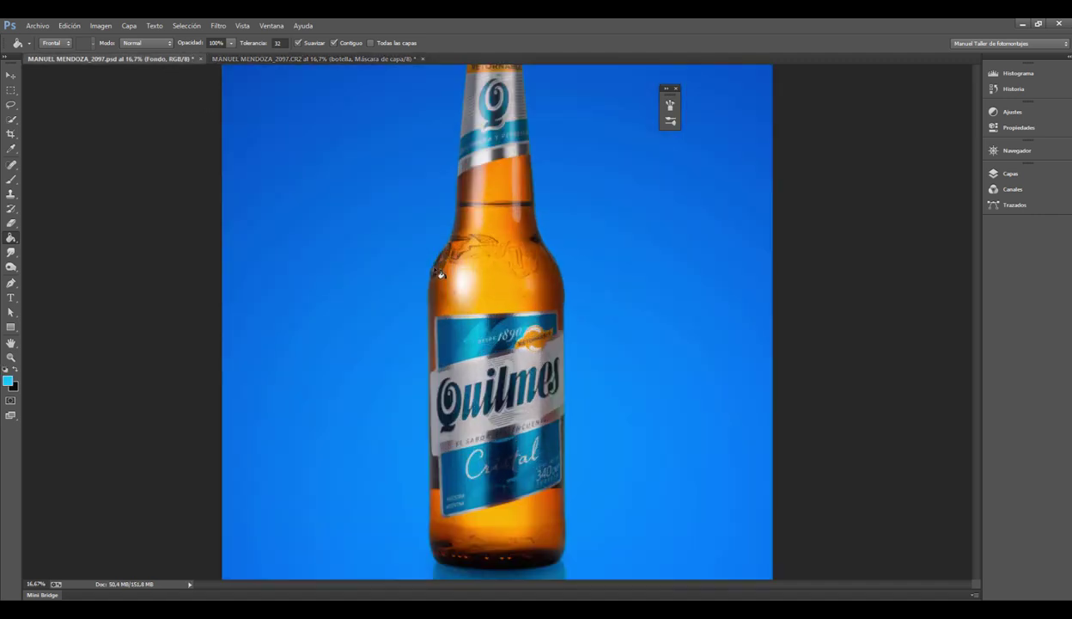
drag(436, 271, 445, 451)
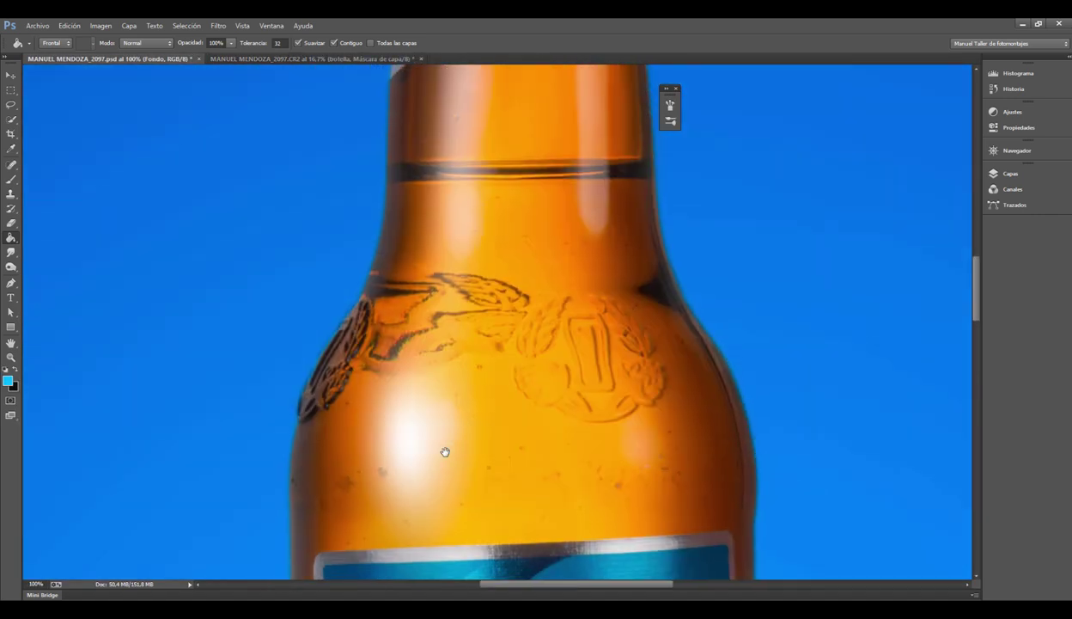
scroll(443, 449, down, 3)
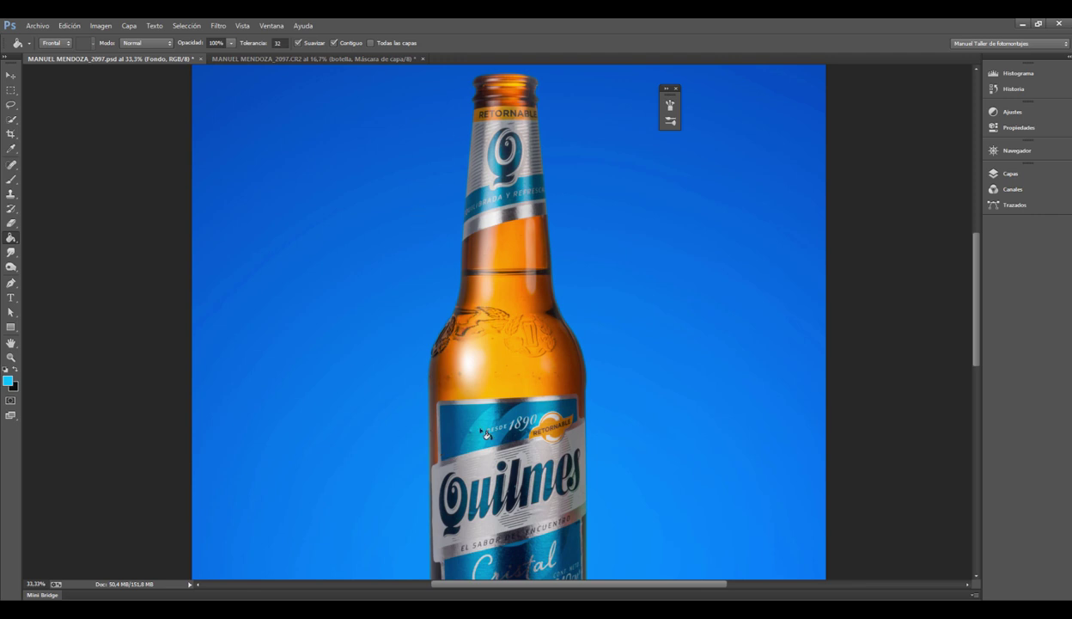
drag(456, 487, 485, 250)
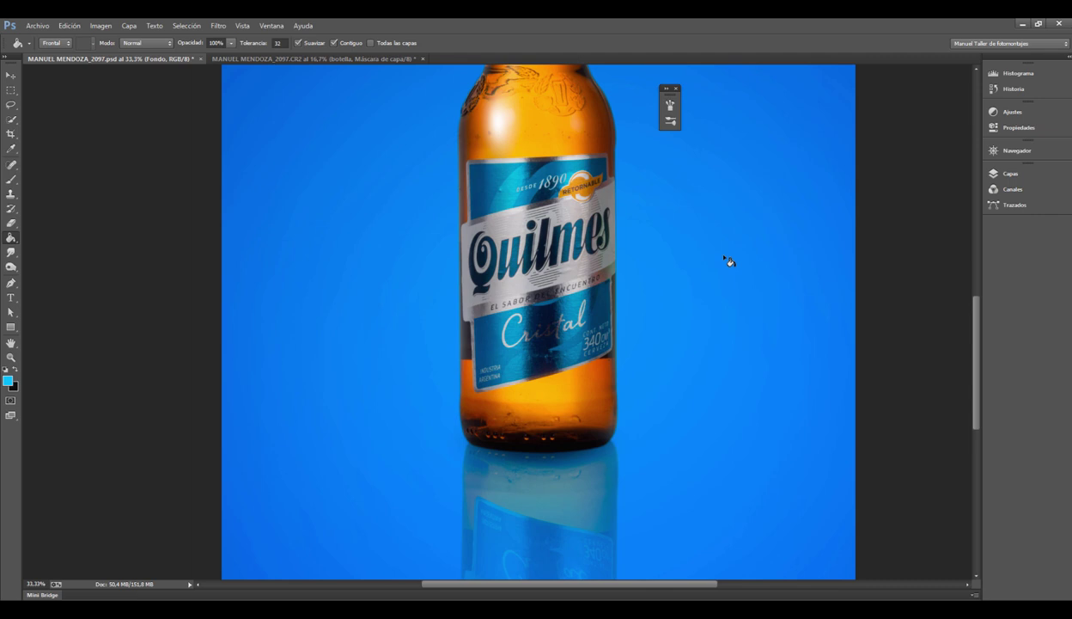
click(340, 60)
click(1010, 173)
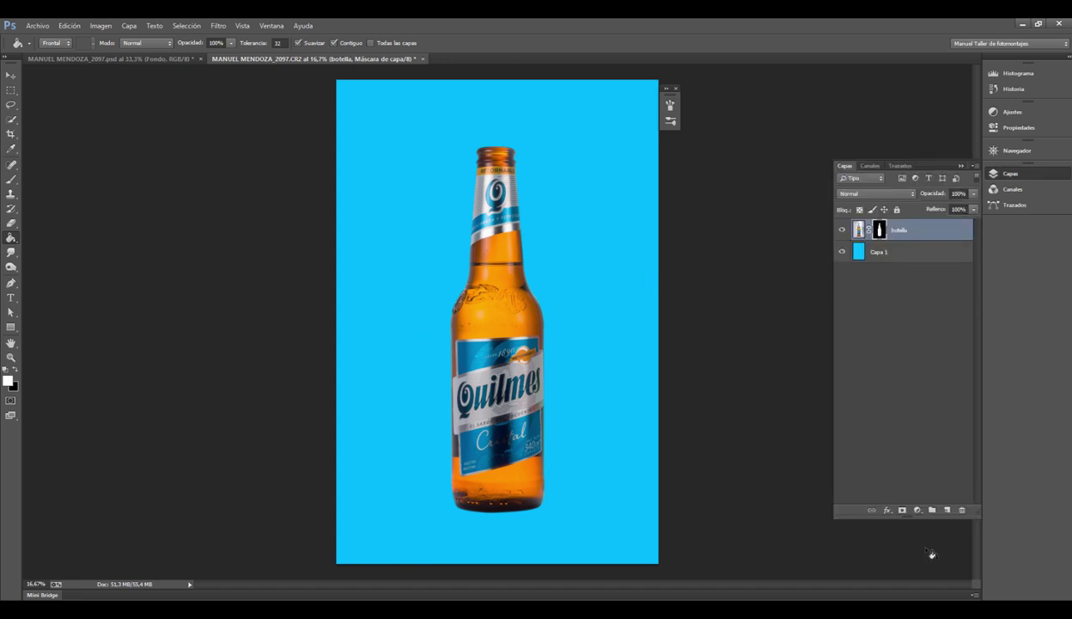
Step: Add a Curves adjustment layer above botella with a lowered point to darken the image
click(916, 510)
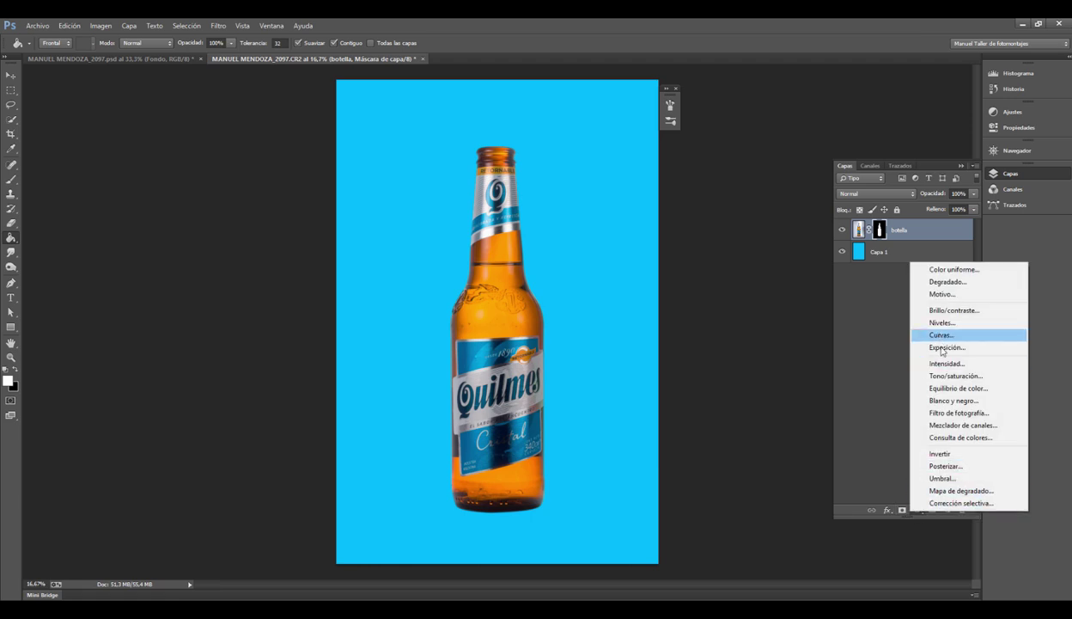
click(917, 512)
click(920, 514)
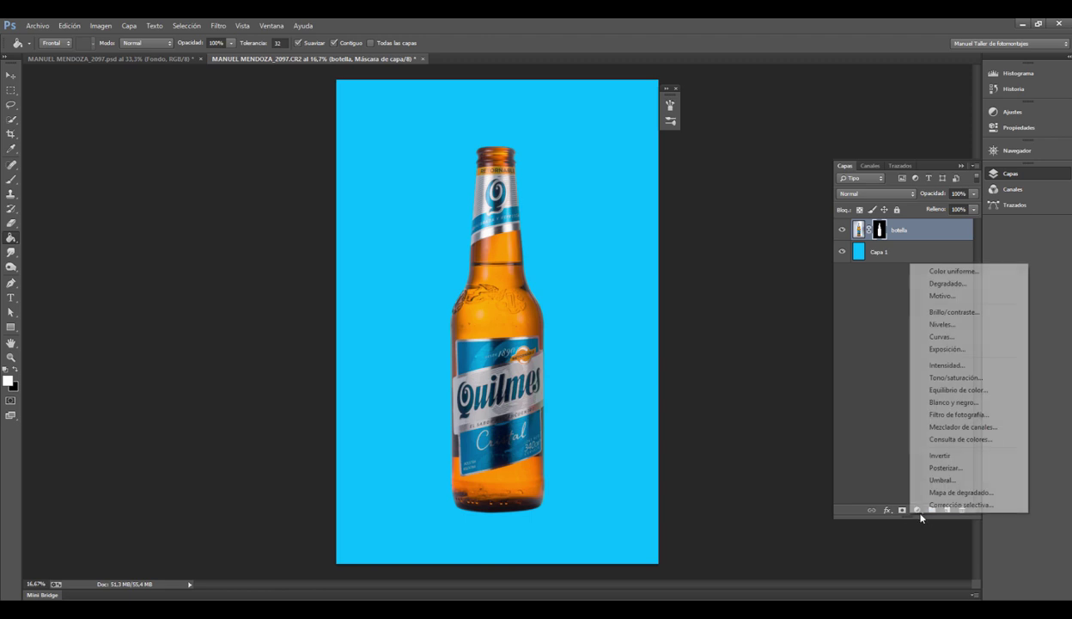
click(960, 336)
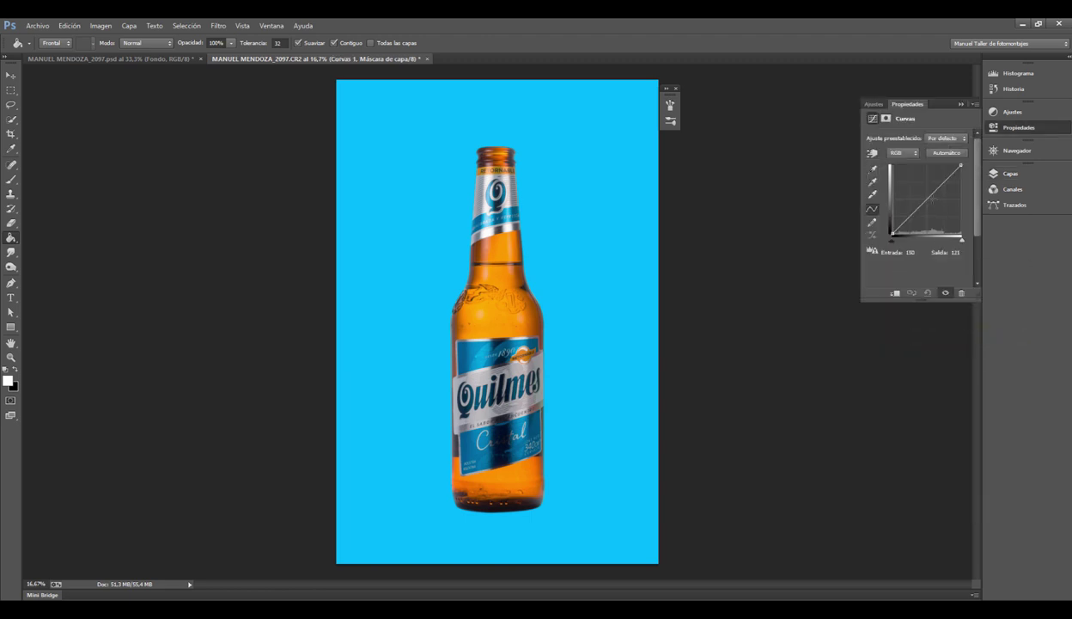
drag(929, 197, 933, 204)
drag(936, 206, 932, 204)
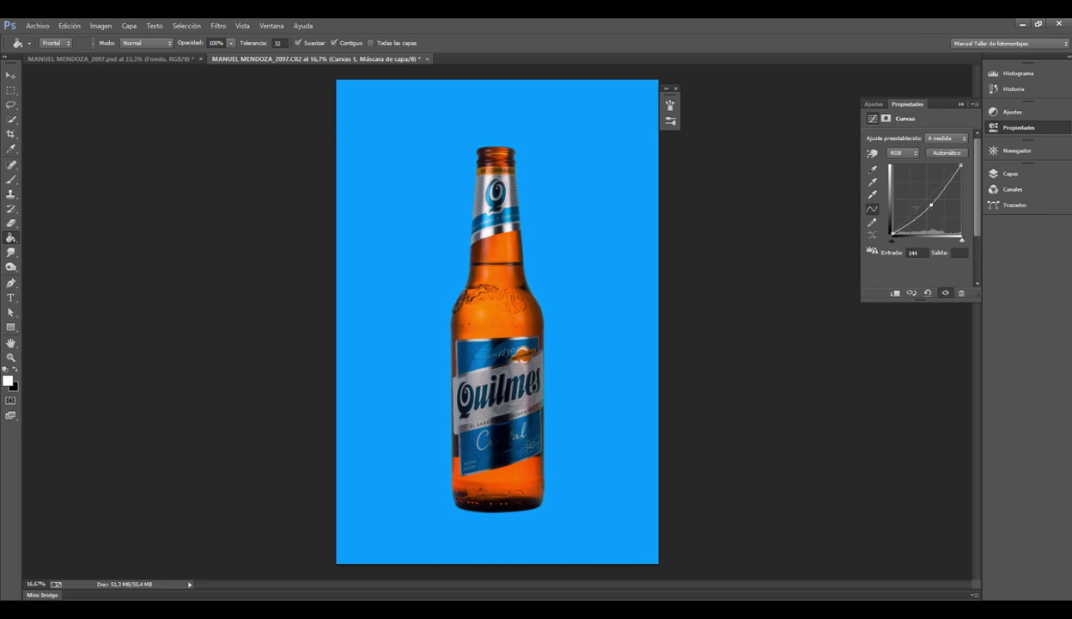
drag(931, 205, 931, 204)
Step: Invert the Curves mask to black and begin renaming the Curvas 1 layer
click(1010, 174)
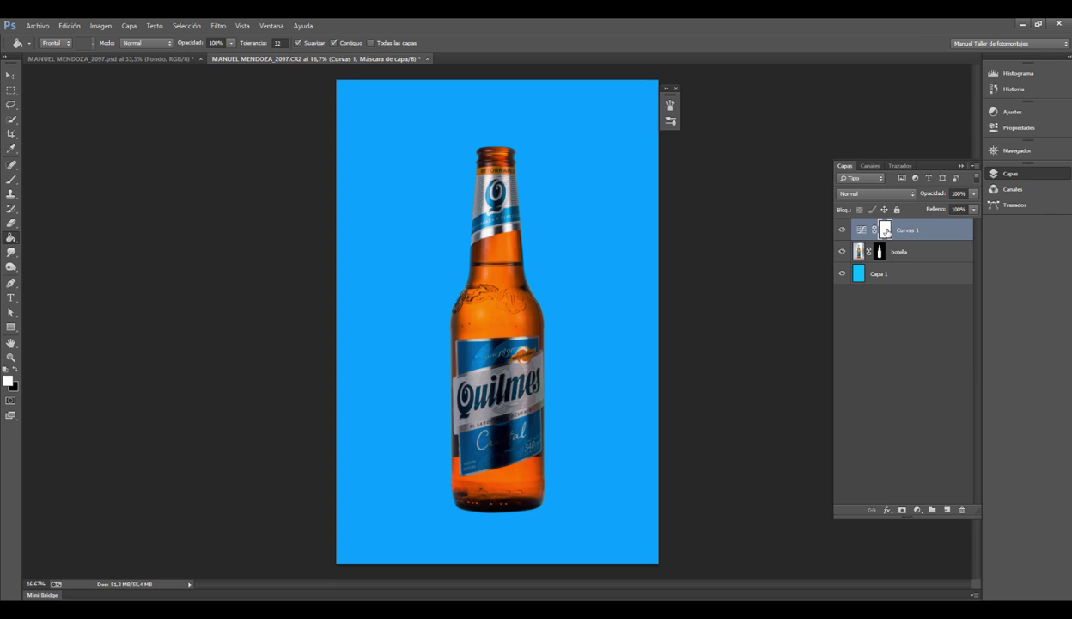
key(ctrl+i)
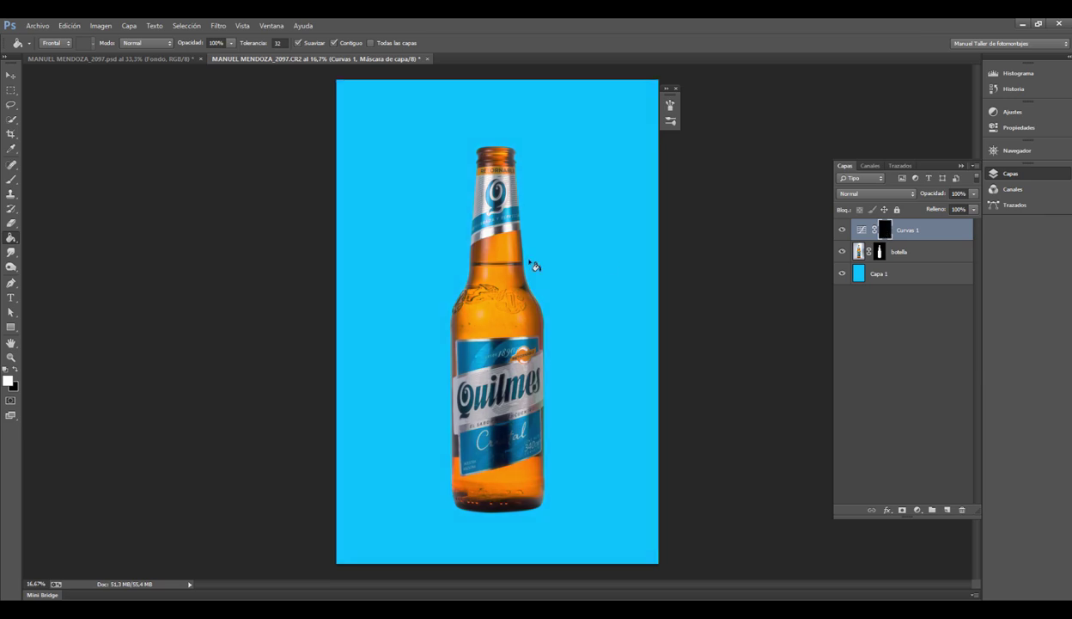
scroll(453, 270, up, 3)
double_click(908, 230)
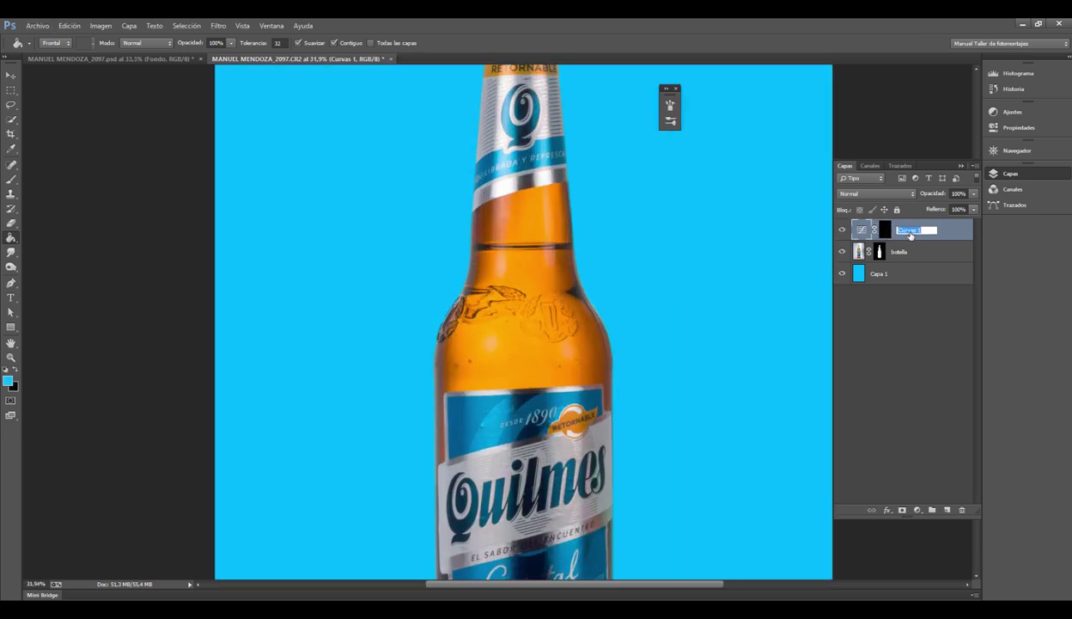
Step: Name the layer 'sombra lateral', target its mask, and set a soft brush around 679 px
text(sombr)
text(a lateral)
key(Return)
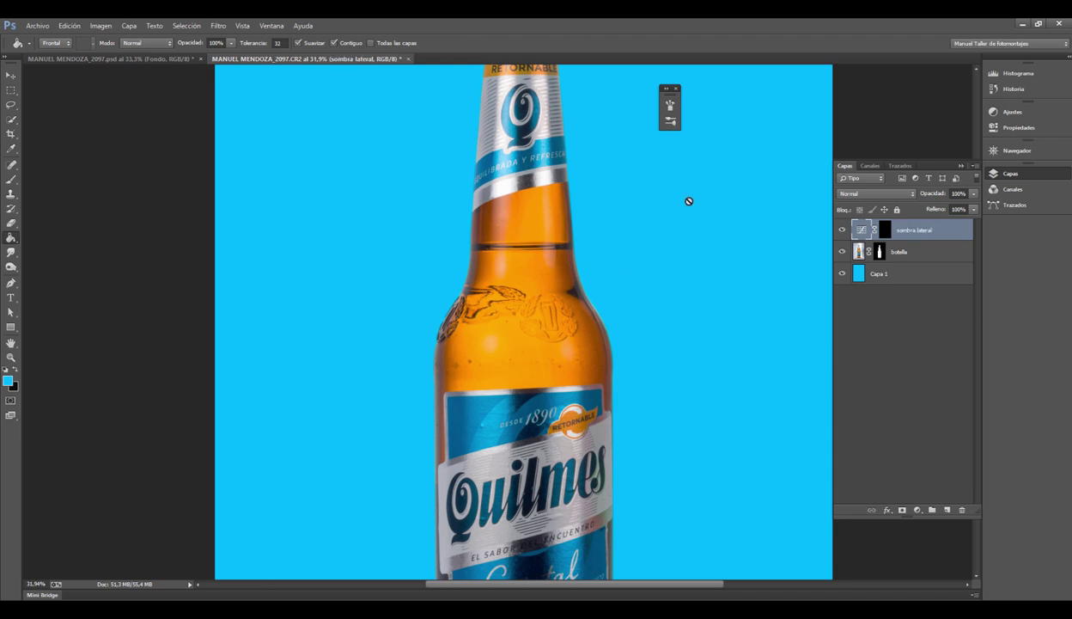
click(884, 230)
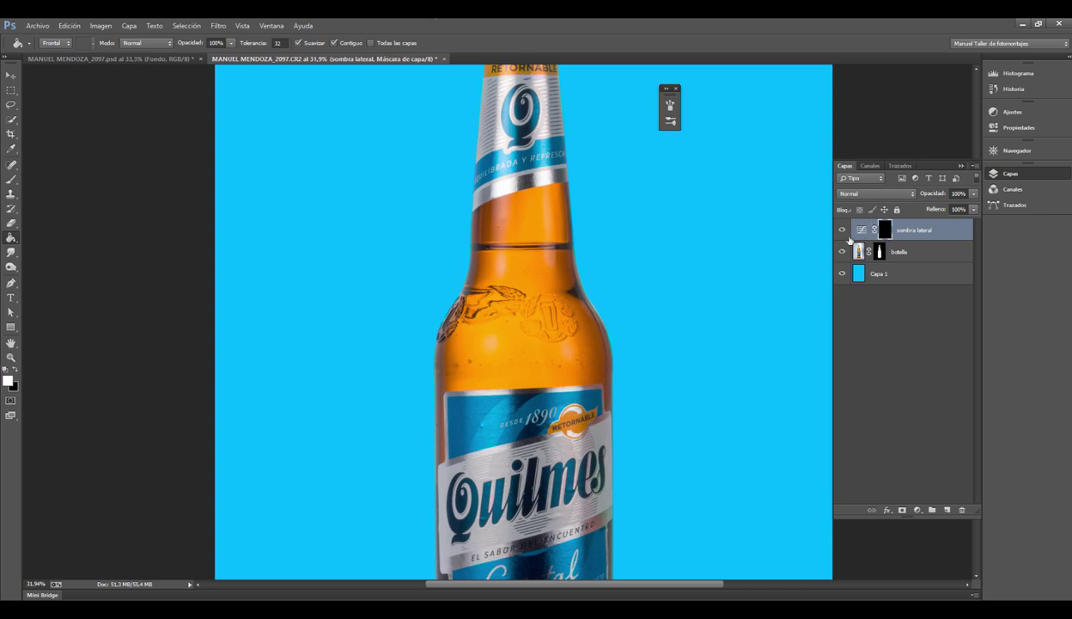
click(11, 180)
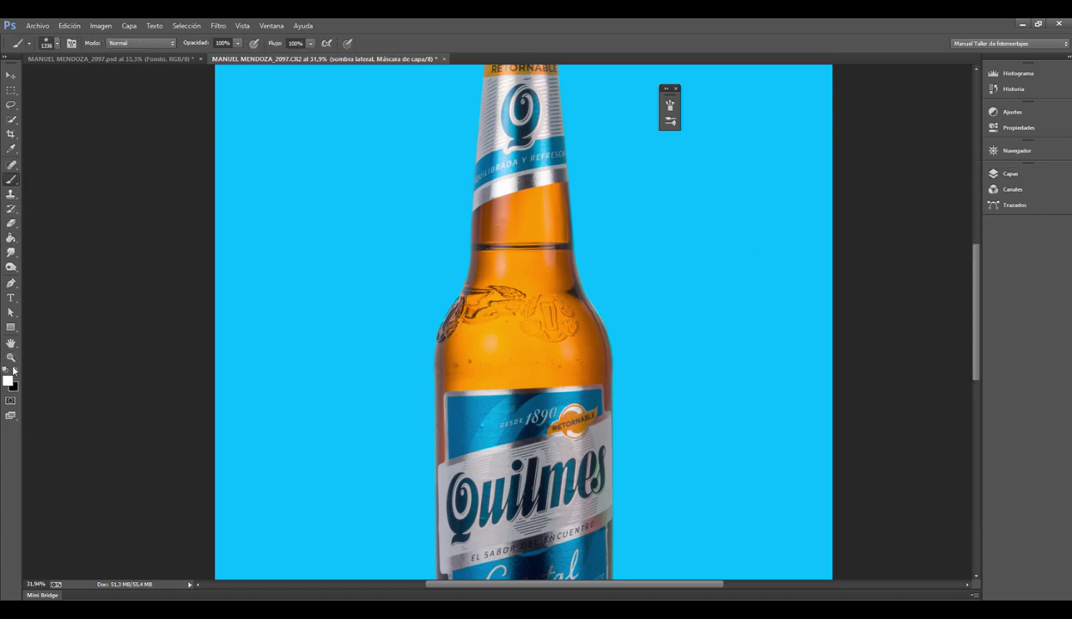
alt+right_click(679, 325)
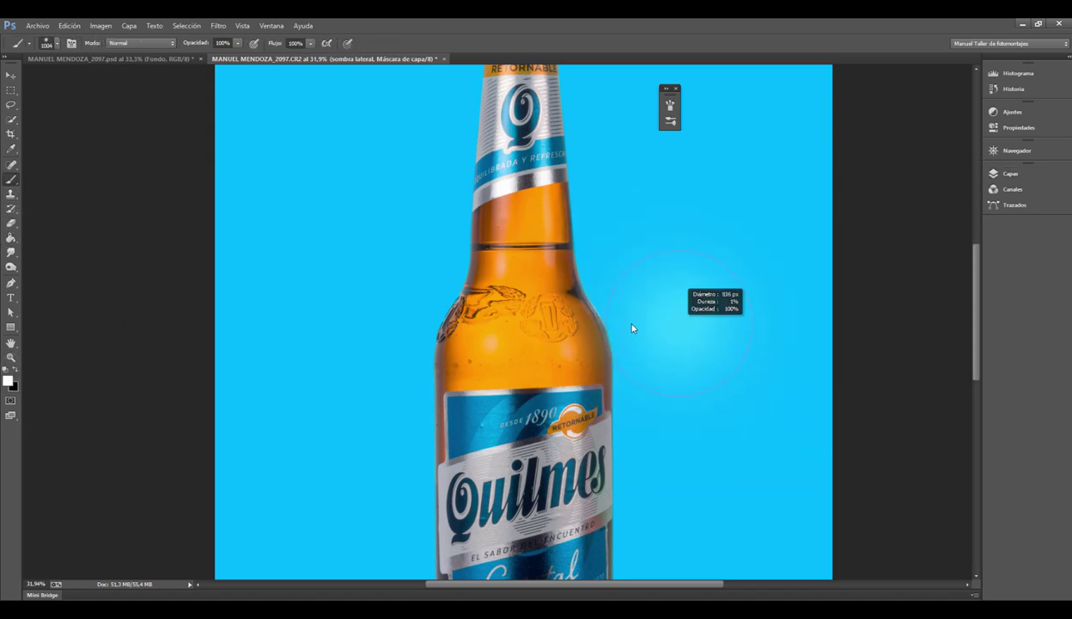
alt+right_click(598, 300)
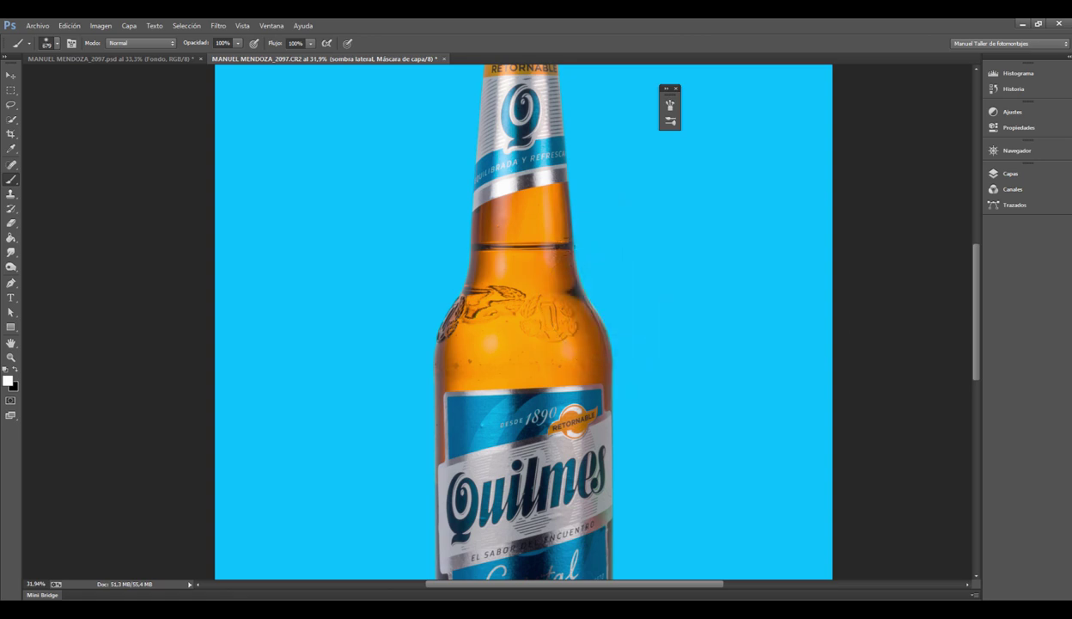
Step: Paint soft shadow strokes on the mask along the bottle's right side, neck and base
click(614, 276)
key(ctrl+z)
click(1005, 175)
drag(586, 266, 589, 344)
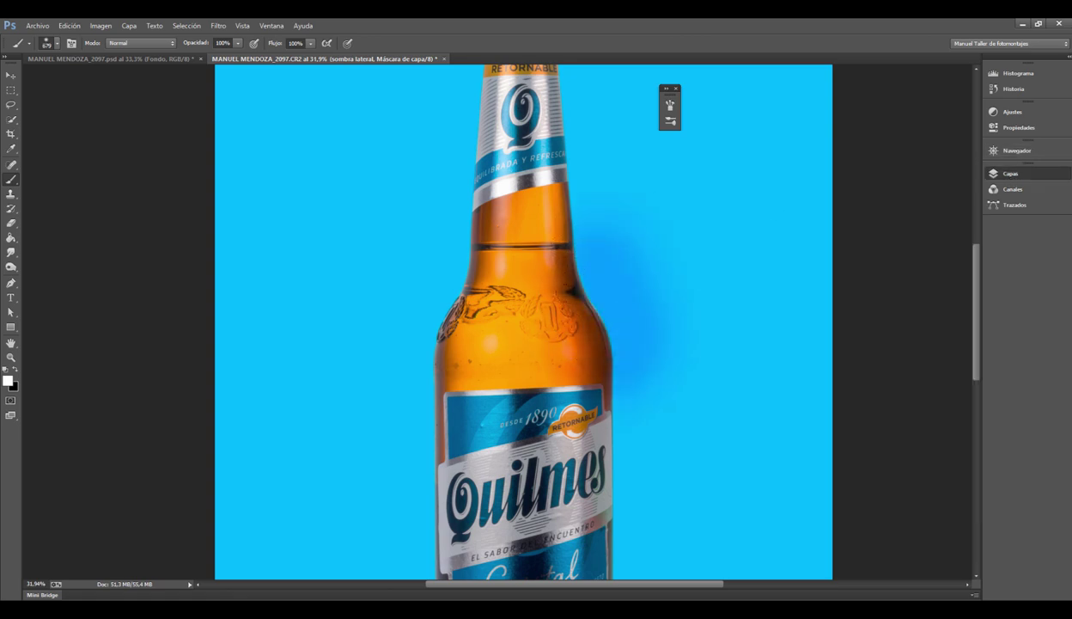
drag(584, 138, 618, 576)
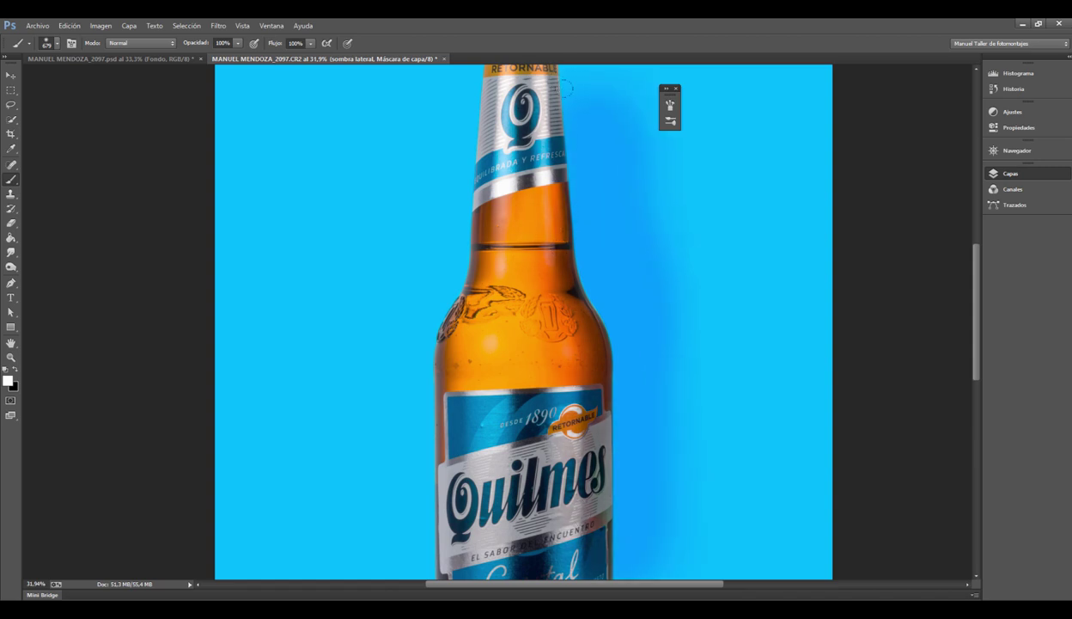
scroll(593, 110, down, 2)
drag(584, 126, 602, 82)
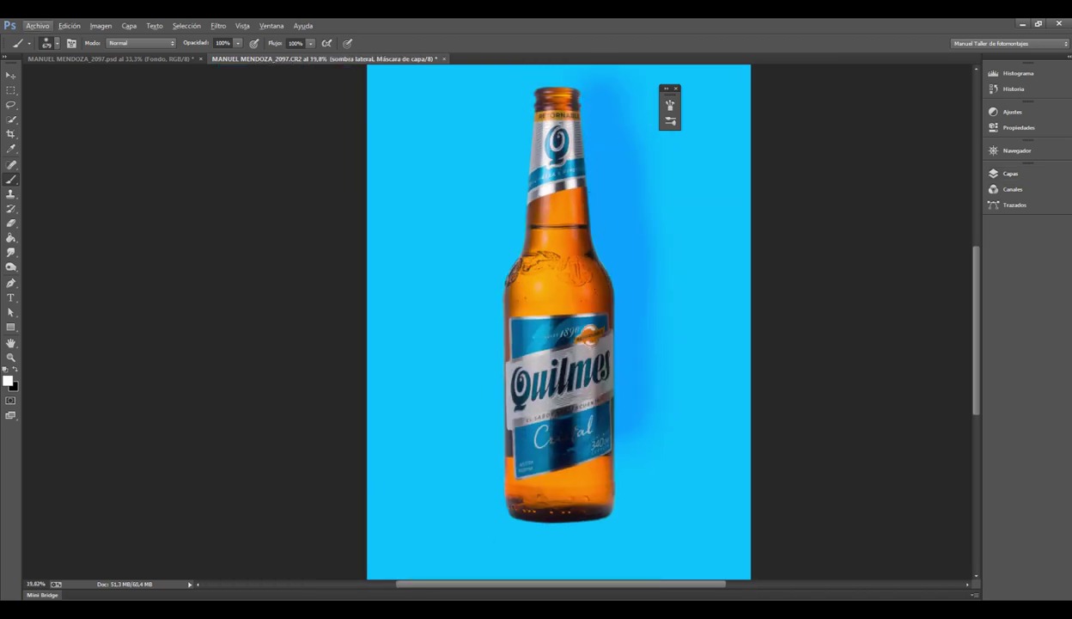
mouse_move(617, 398)
mouse_down()
mouse_move(470, 458)
mouse_move(476, 127)
mouse_move(520, 76)
mouse_move(466, 292)
mouse_up()
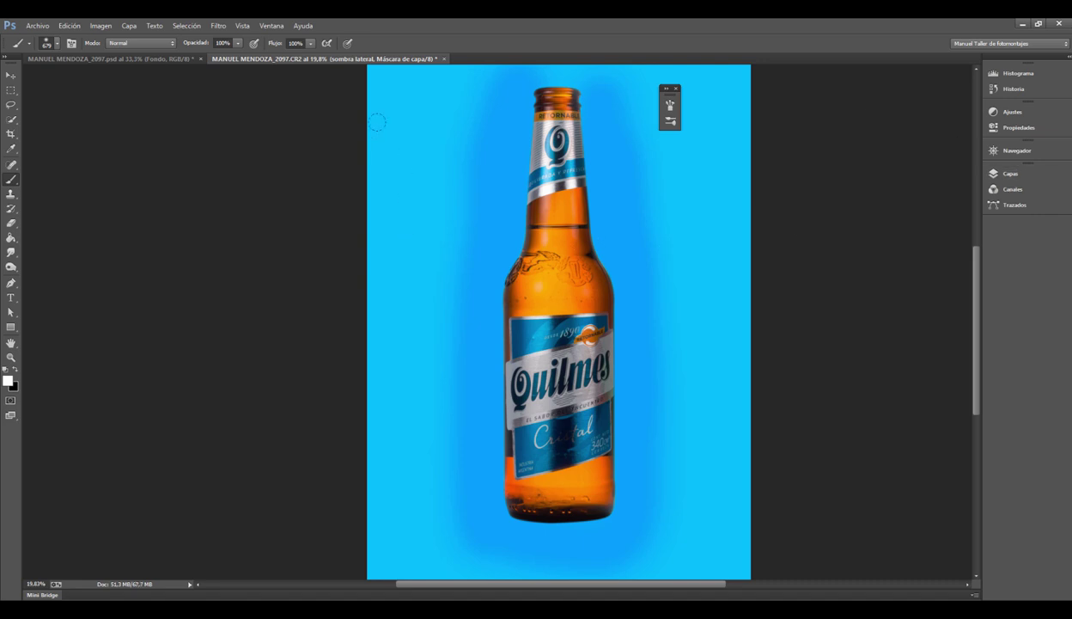
click(1022, 175)
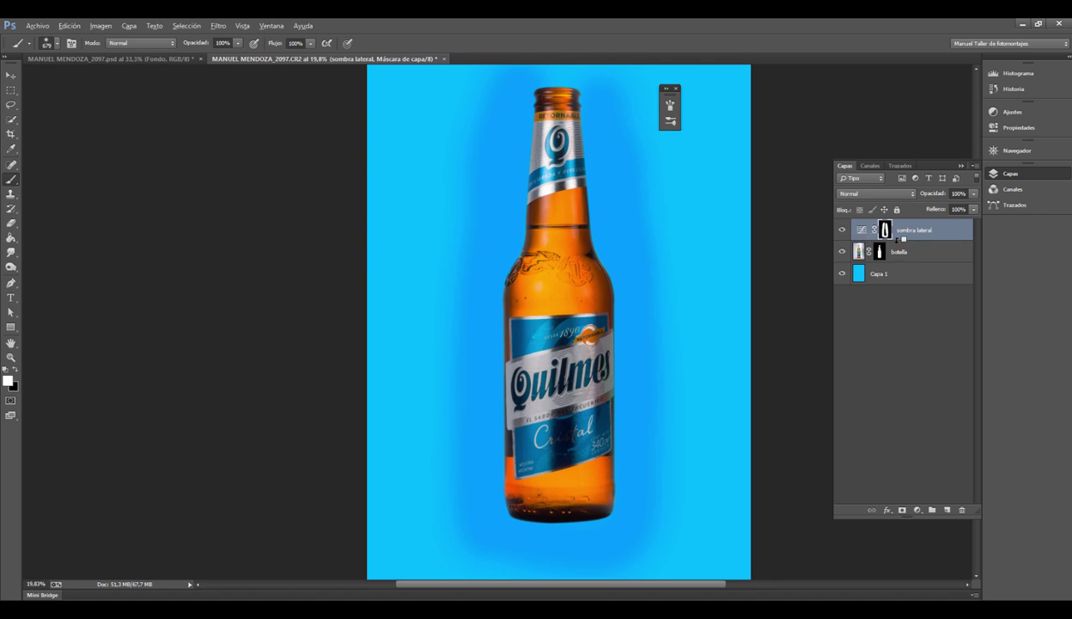
Step: Clip the sombra lateral Curves adjustment to the botella layer from its Properties panel
key(alt)
double_click(884, 231)
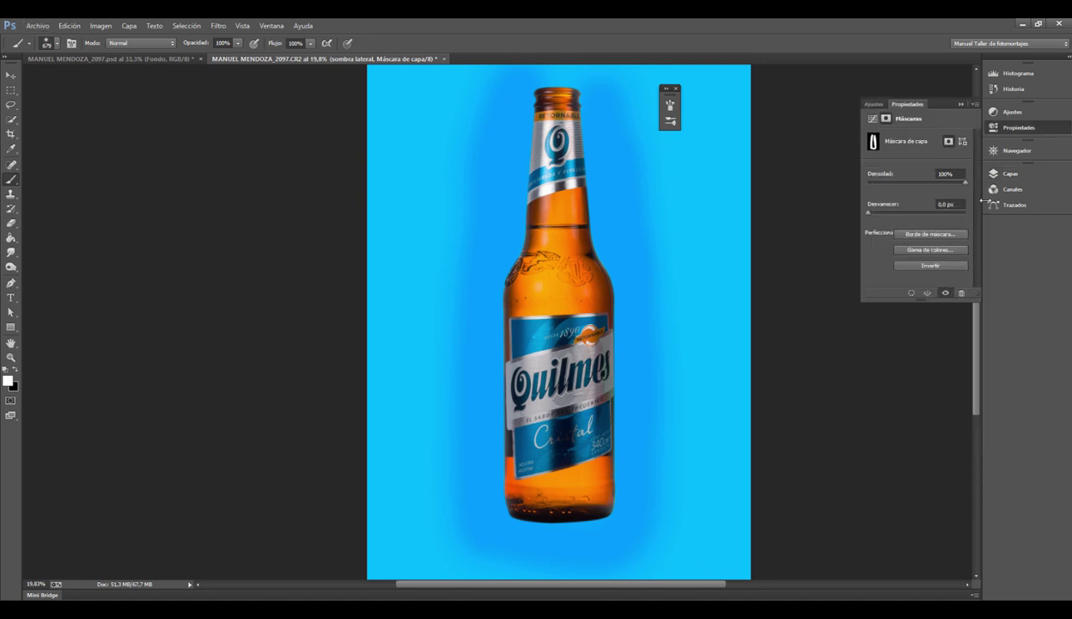
click(1010, 172)
double_click(864, 229)
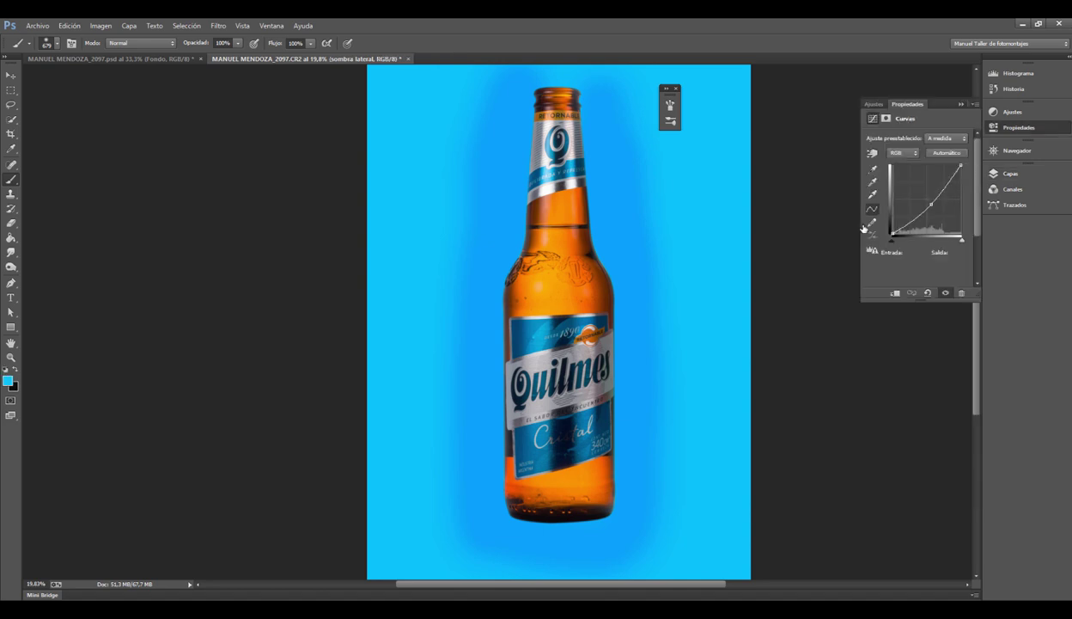
click(1010, 172)
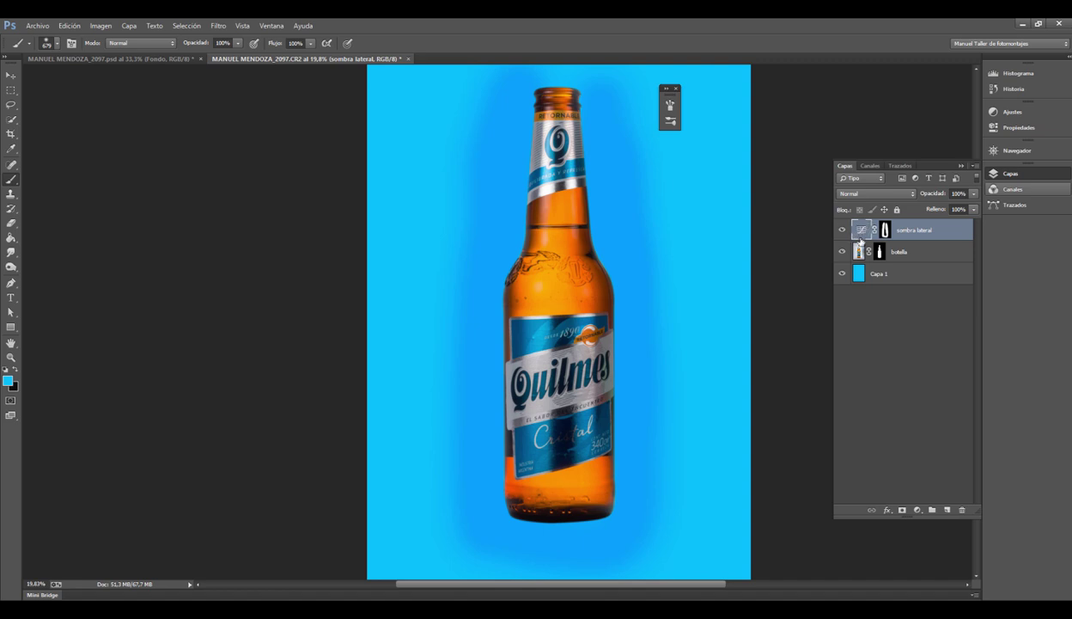
double_click(864, 230)
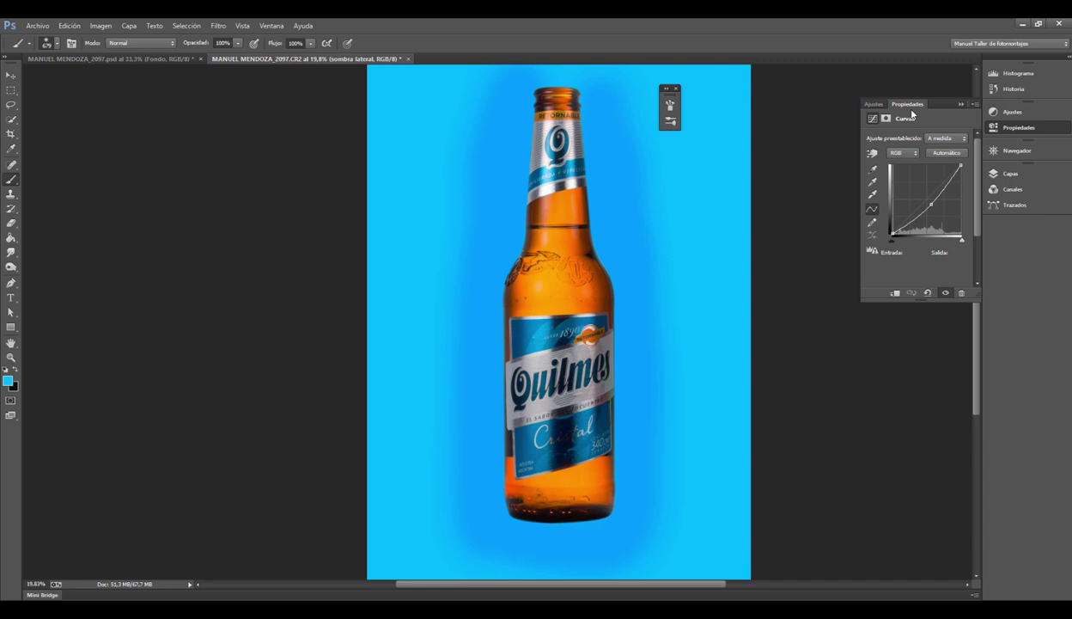
click(895, 293)
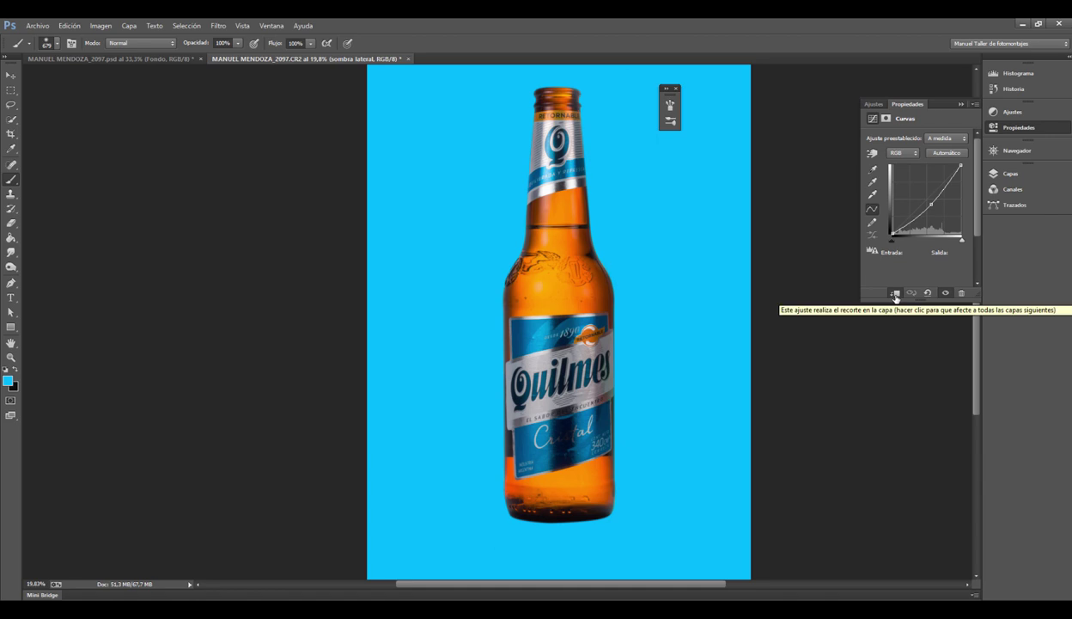
click(1011, 173)
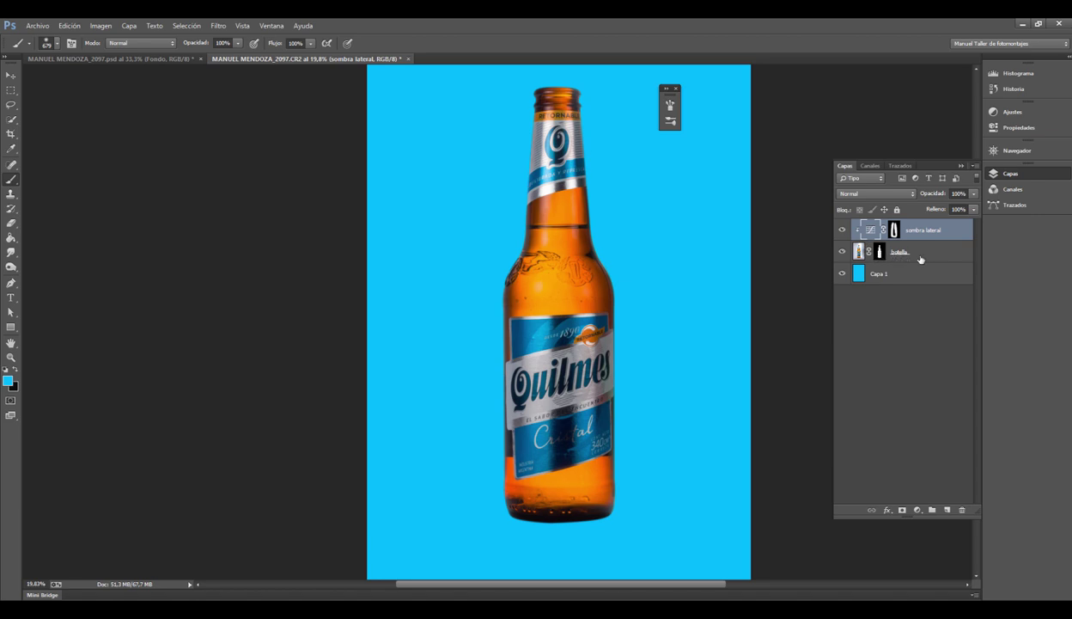
click(857, 251)
click(856, 278)
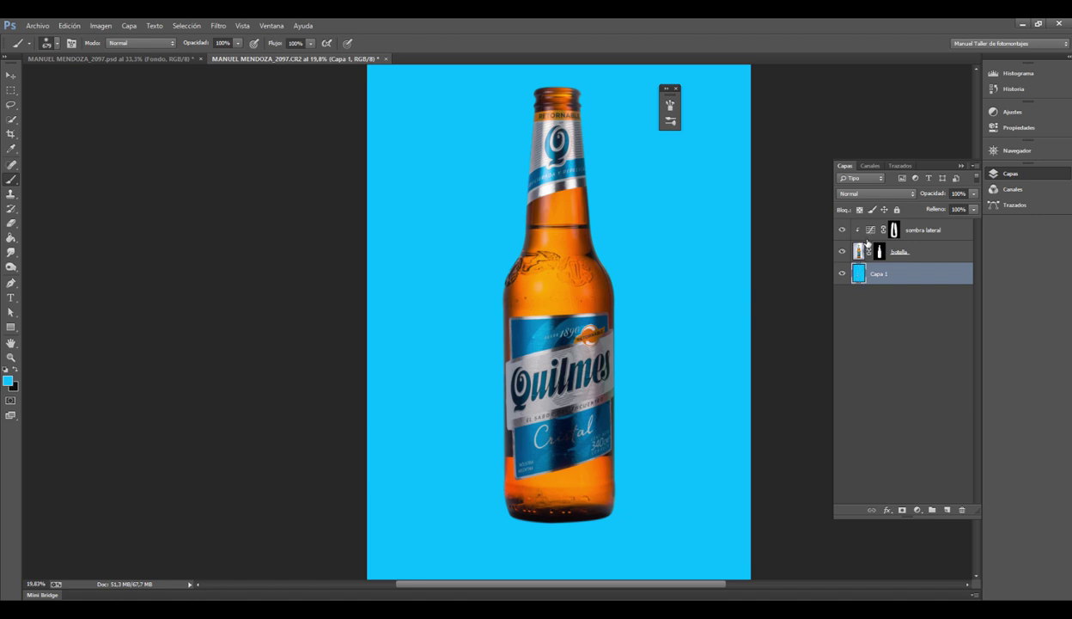
click(861, 230)
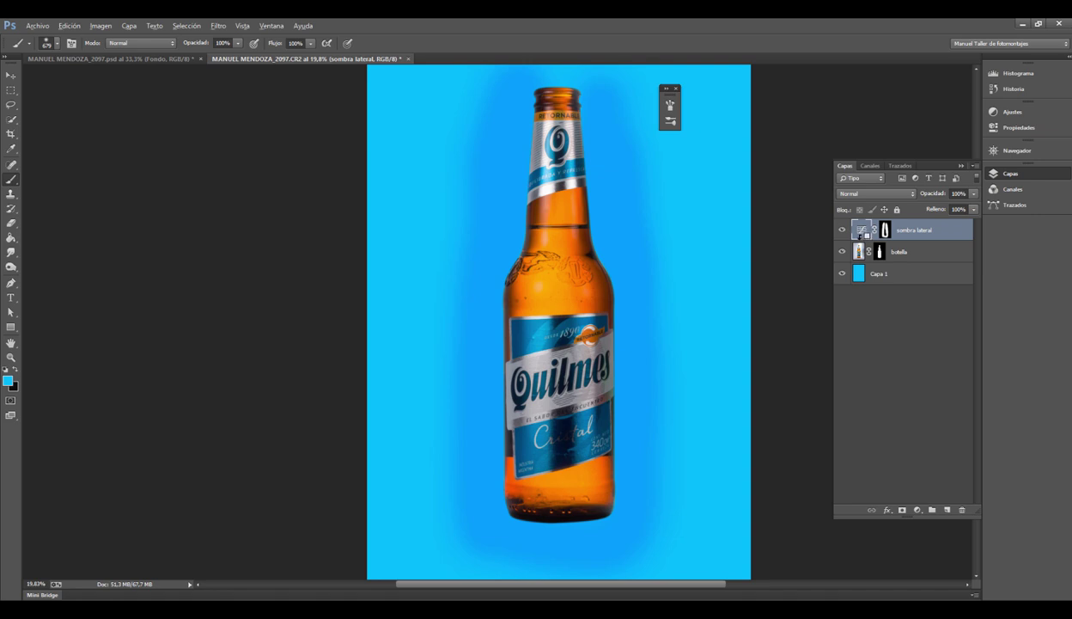
alt+click(859, 239)
alt+click(859, 240)
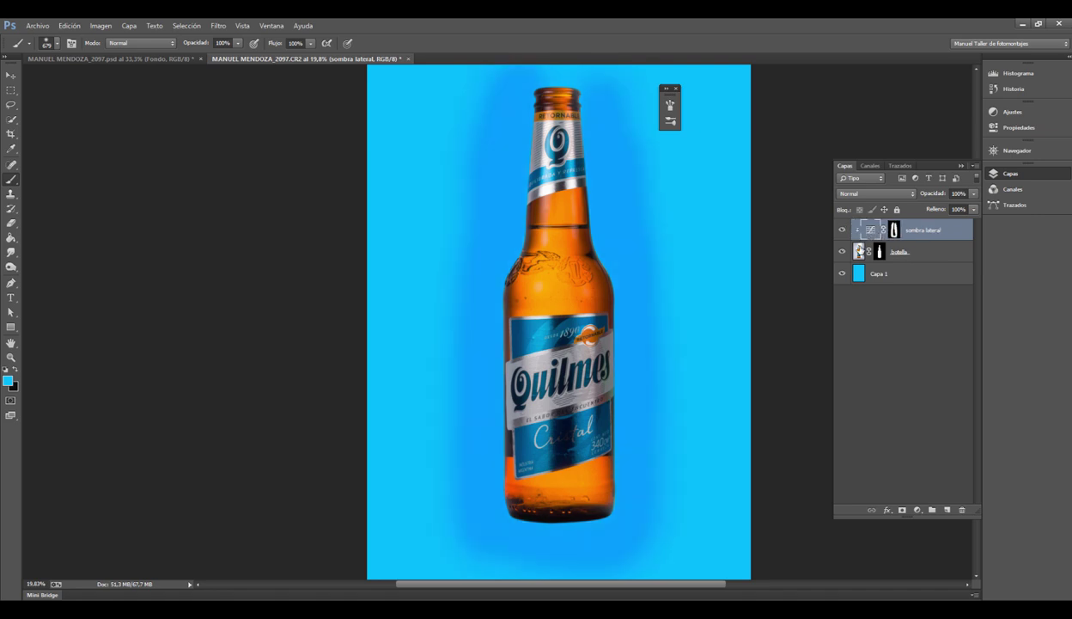
alt+click(845, 243)
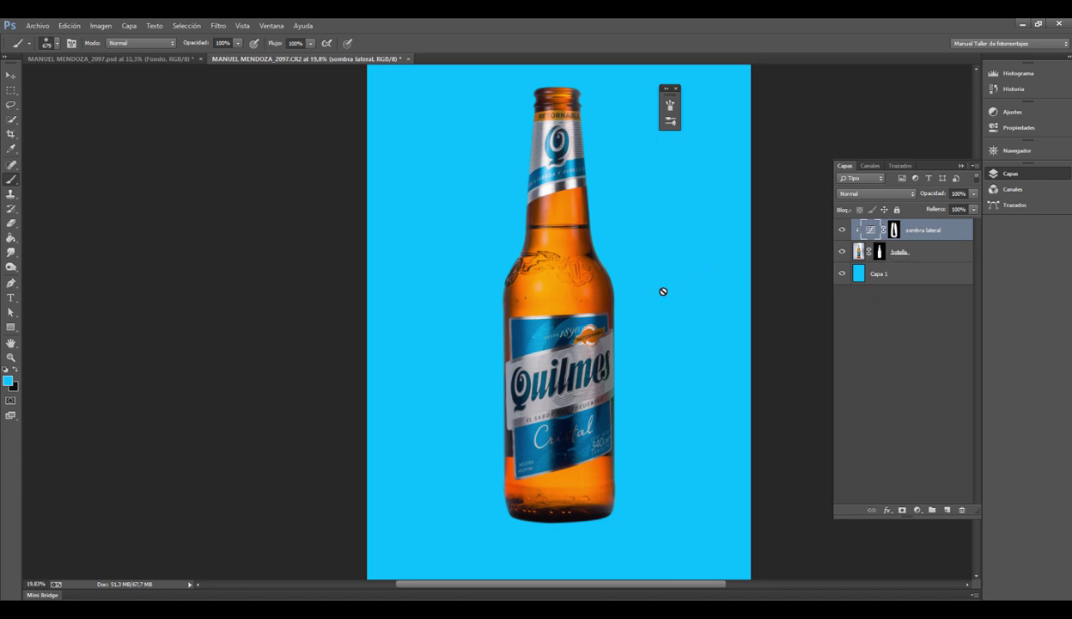
click(896, 230)
key(F7)
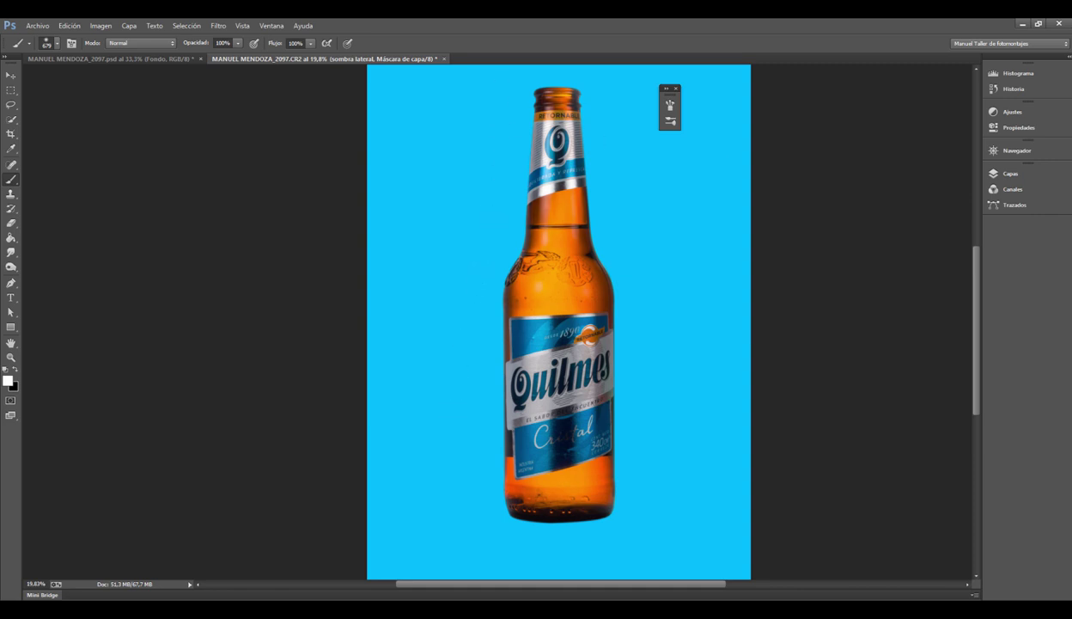
click(1022, 174)
click(843, 230)
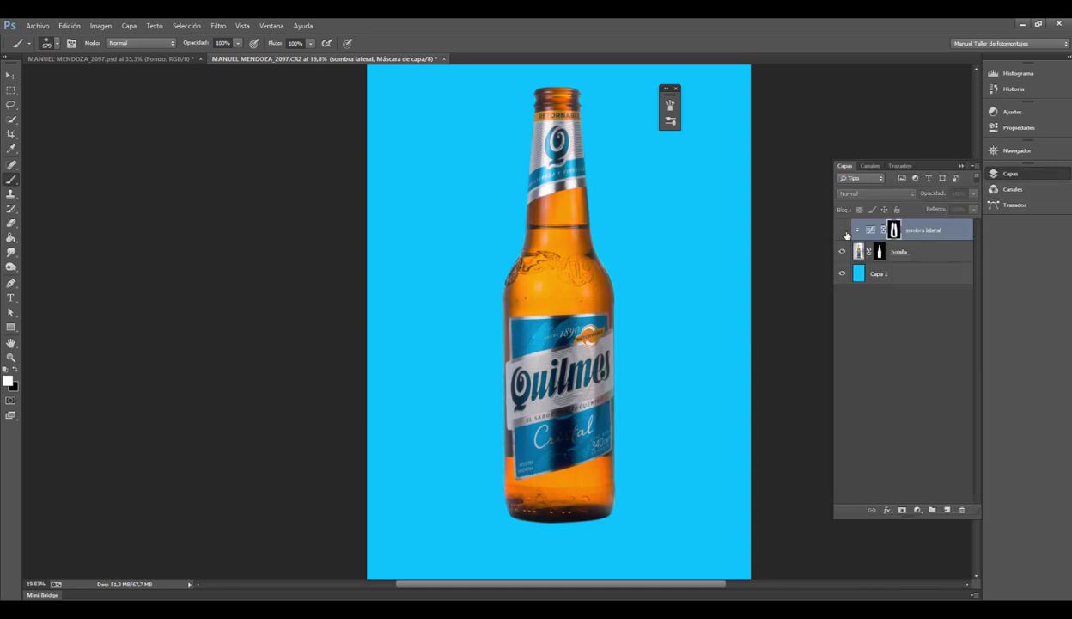
click(843, 230)
click(843, 230)
click(843, 230)
click(843, 231)
click(843, 231)
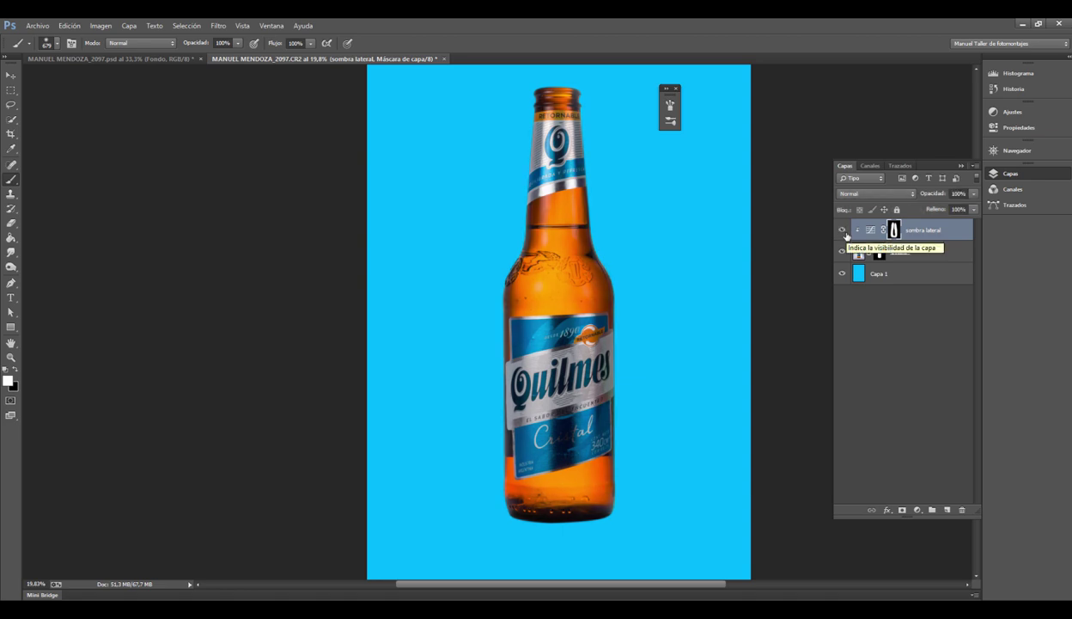
click(843, 230)
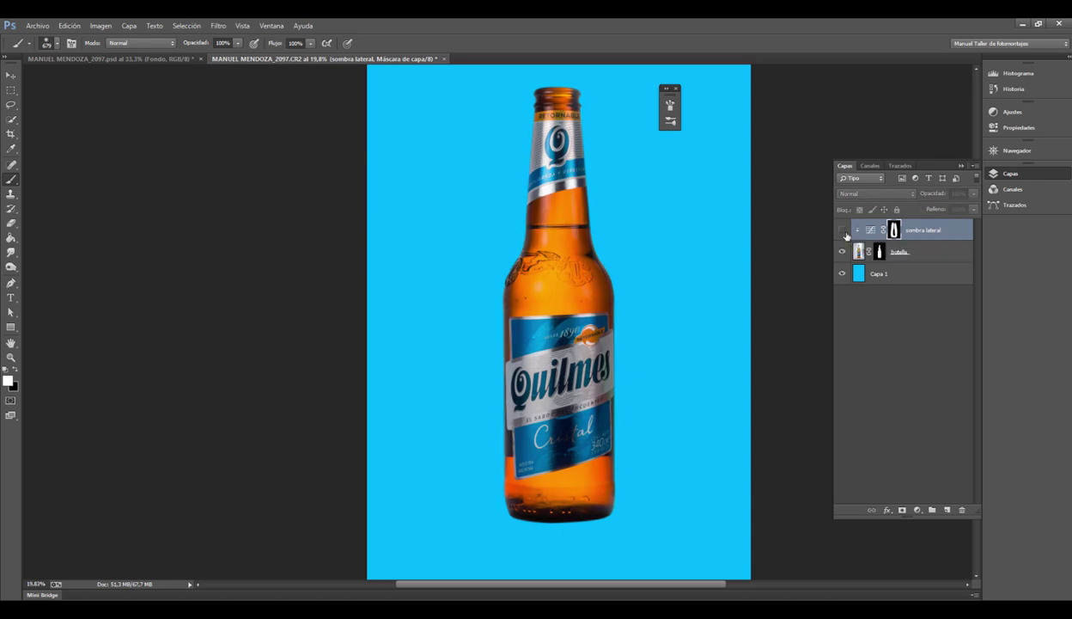
click(843, 231)
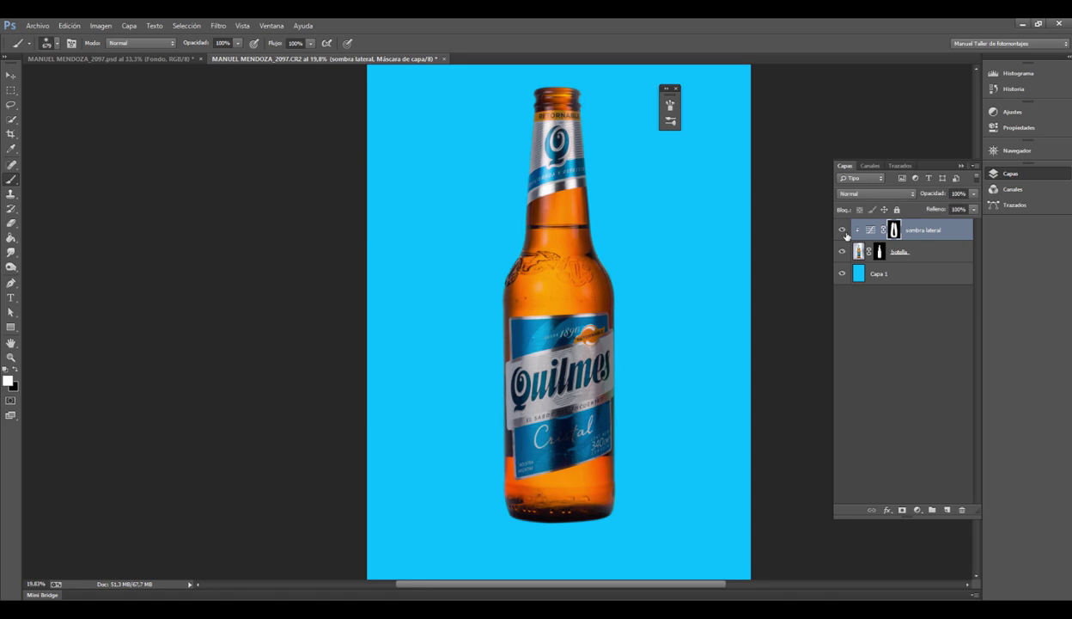
Step: Add a new empty layer named 'Brillos'
click(947, 509)
double_click(880, 229)
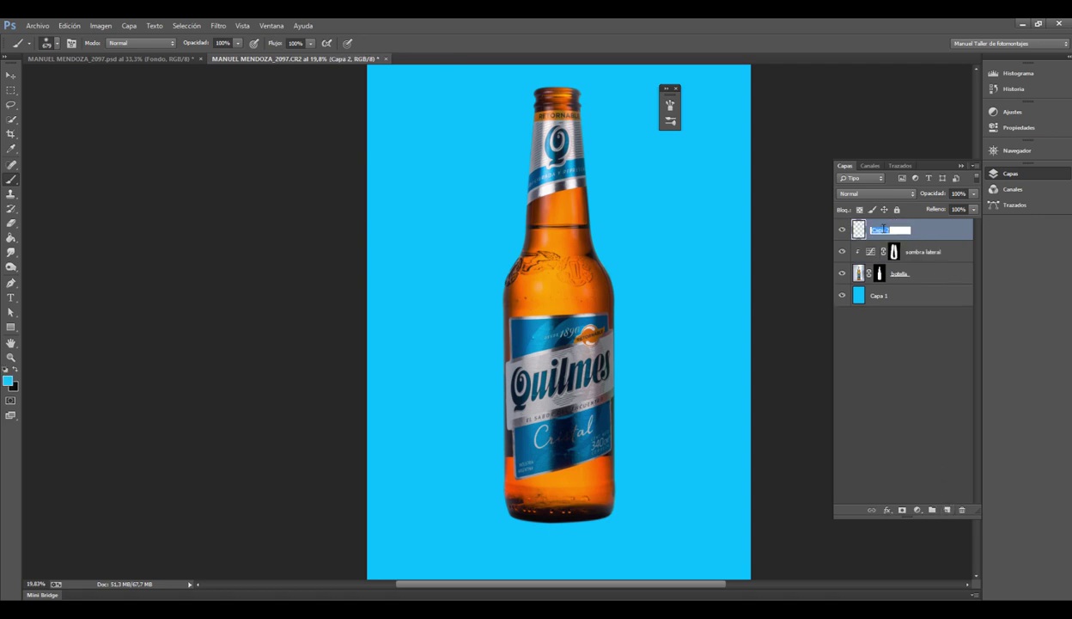
text(Brillos)
key(Return)
scroll(502, 234, up, 2)
scroll(527, 294, up, 2)
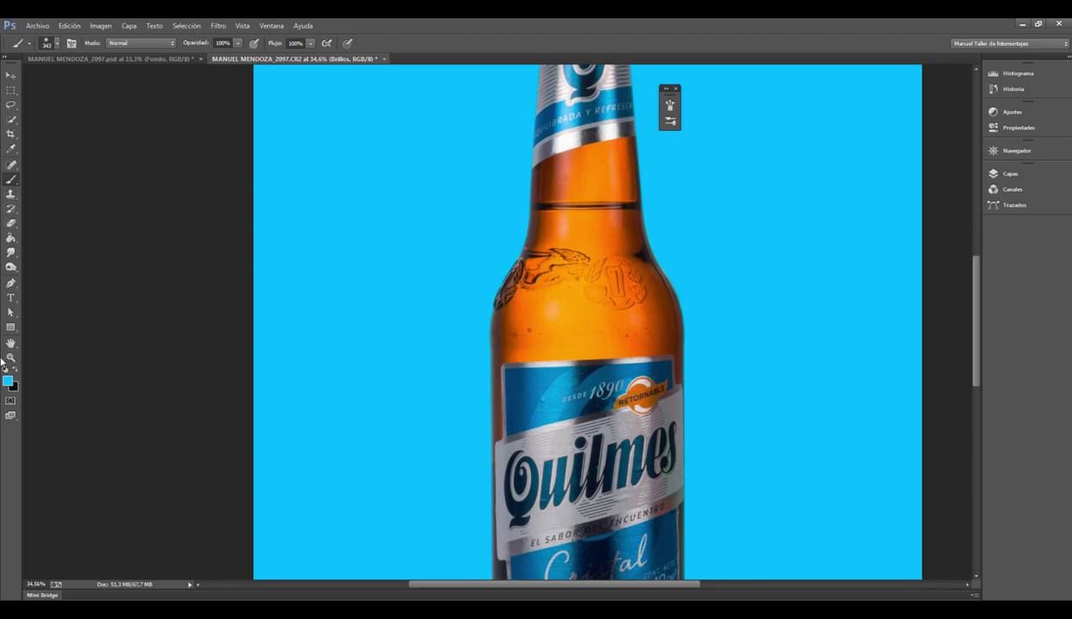
Step: Set the foreground colour to white and brush a soft dab on the bottle
click(10, 381)
drag(447, 184, 413, 120)
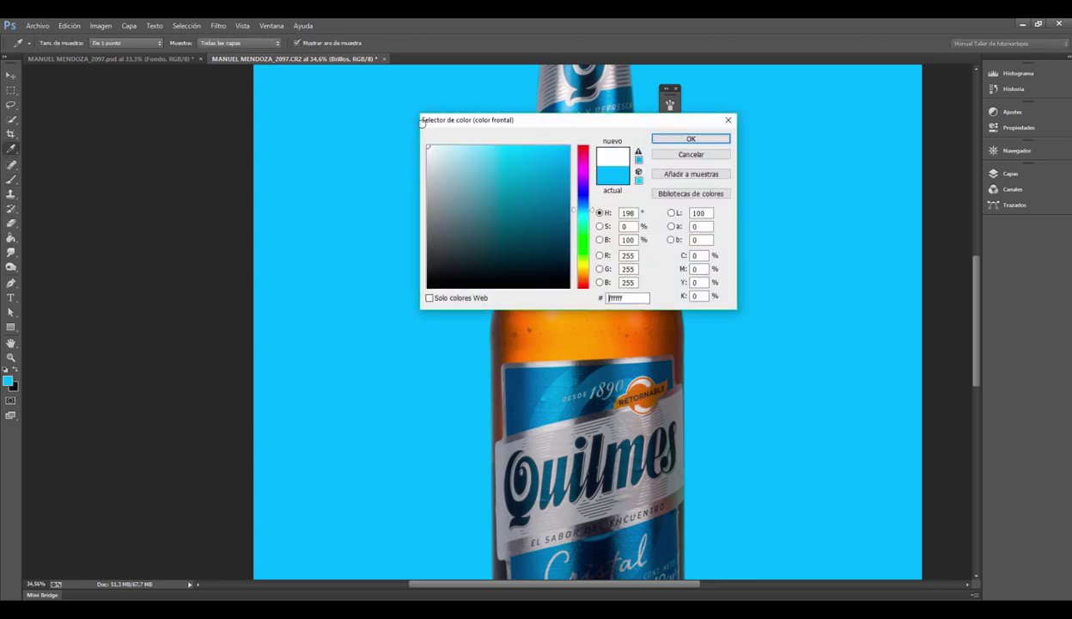
click(688, 140)
key(b)
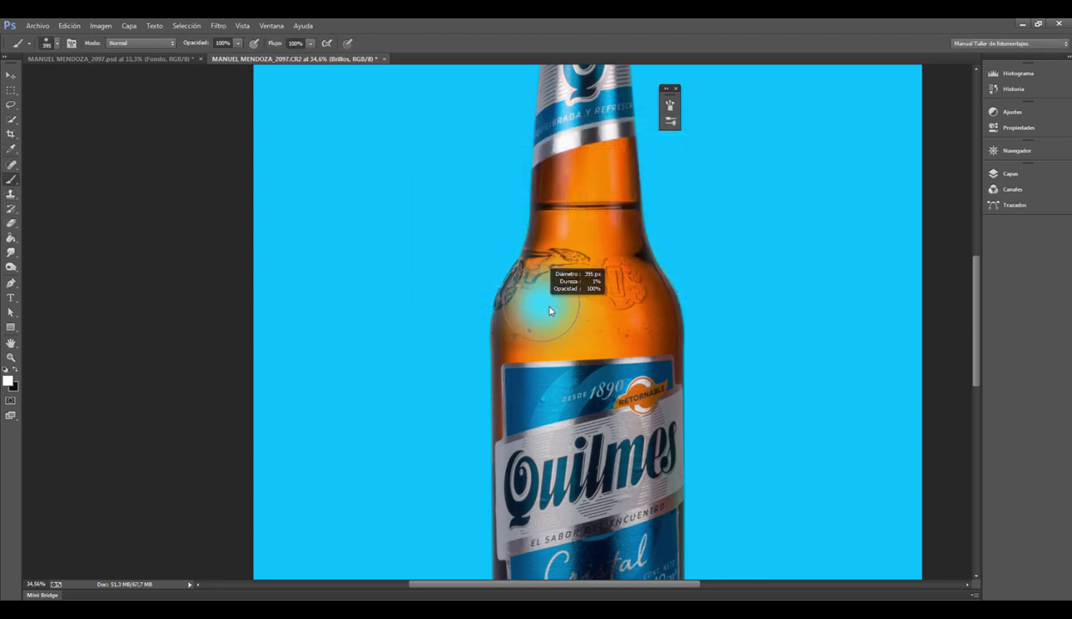
click(541, 301)
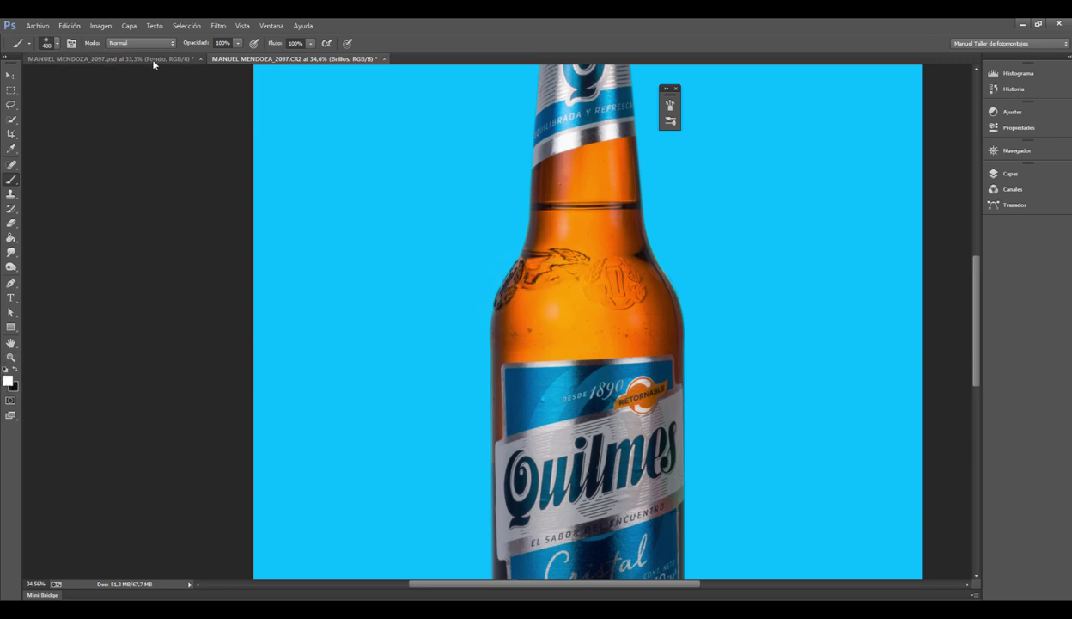
Step: Shrink the brush to 343 px and paint a soft white highlight on the upper left body
click(995, 173)
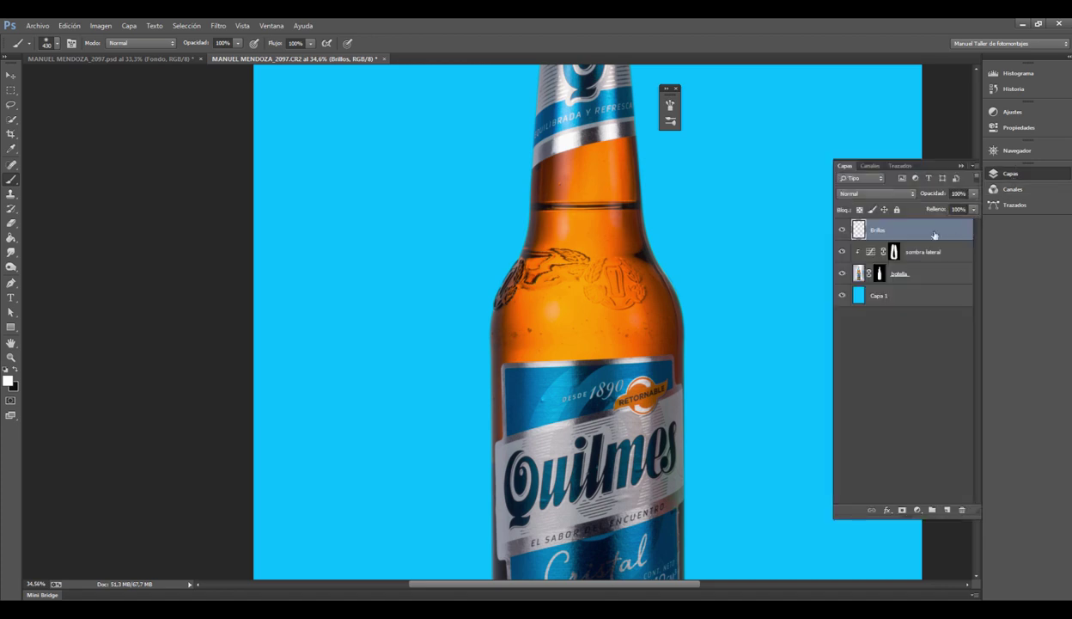
scroll(543, 313, up, 1)
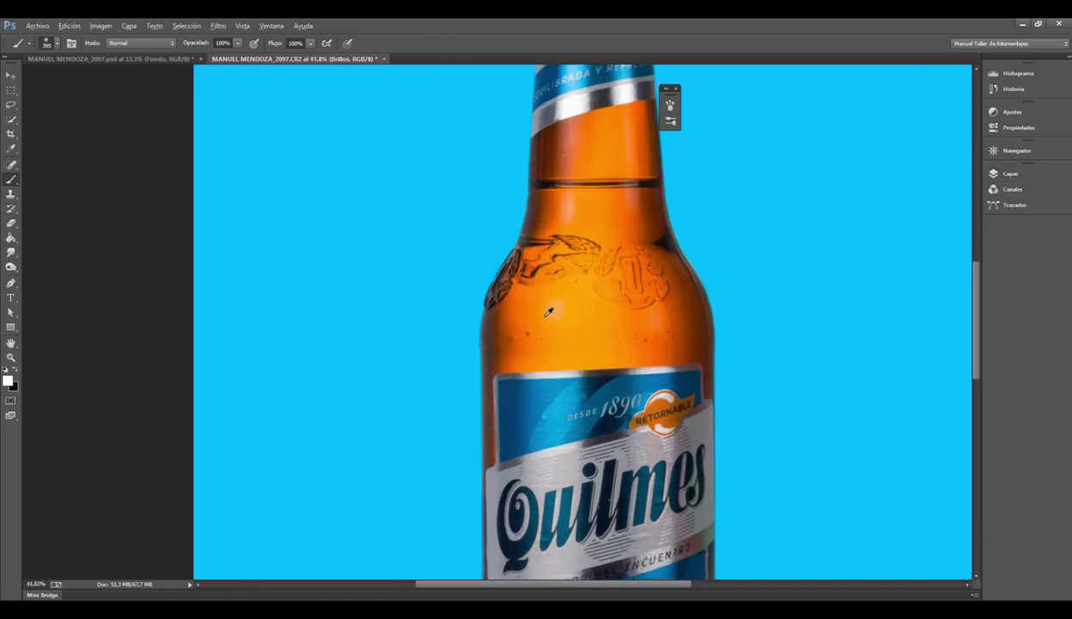
alt+right_click(601, 343)
alt+right_click(543, 319)
alt+right_click(545, 325)
alt+right_click(550, 329)
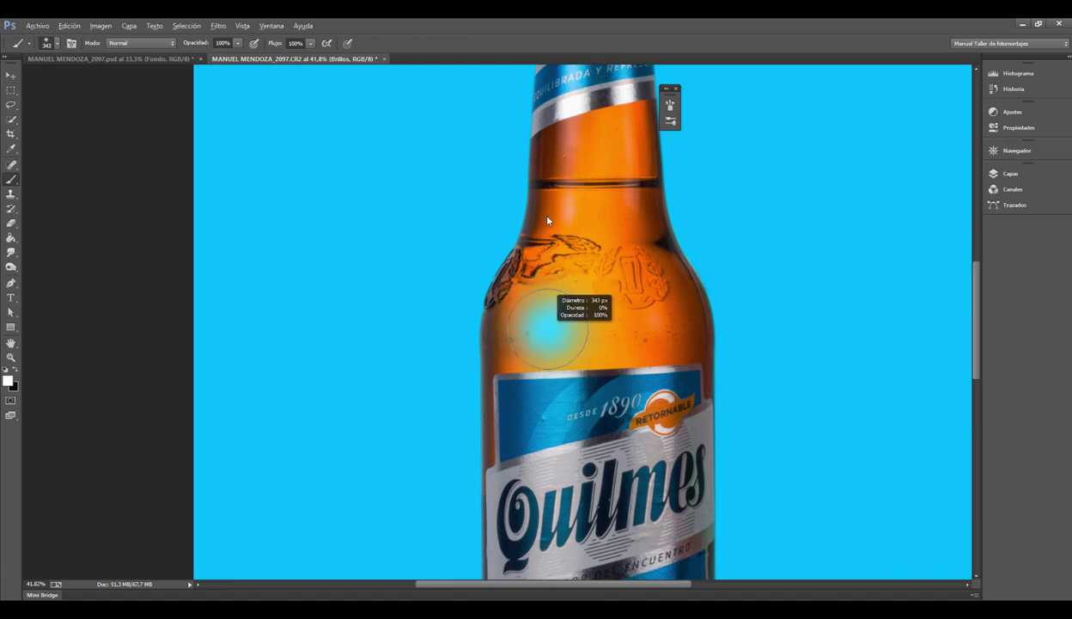
click(540, 319)
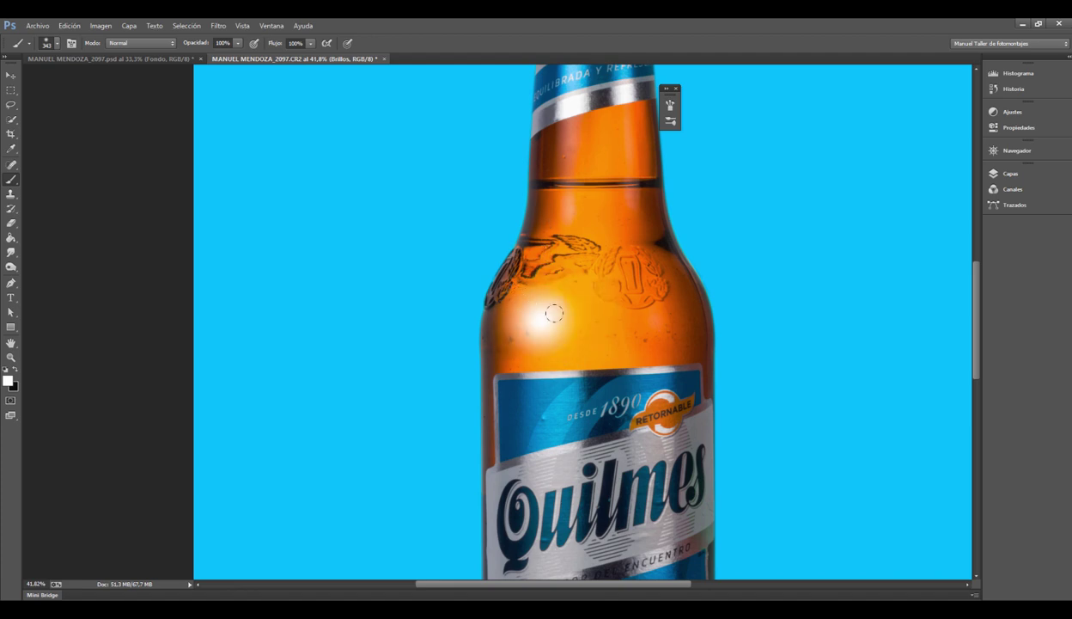
click(1009, 173)
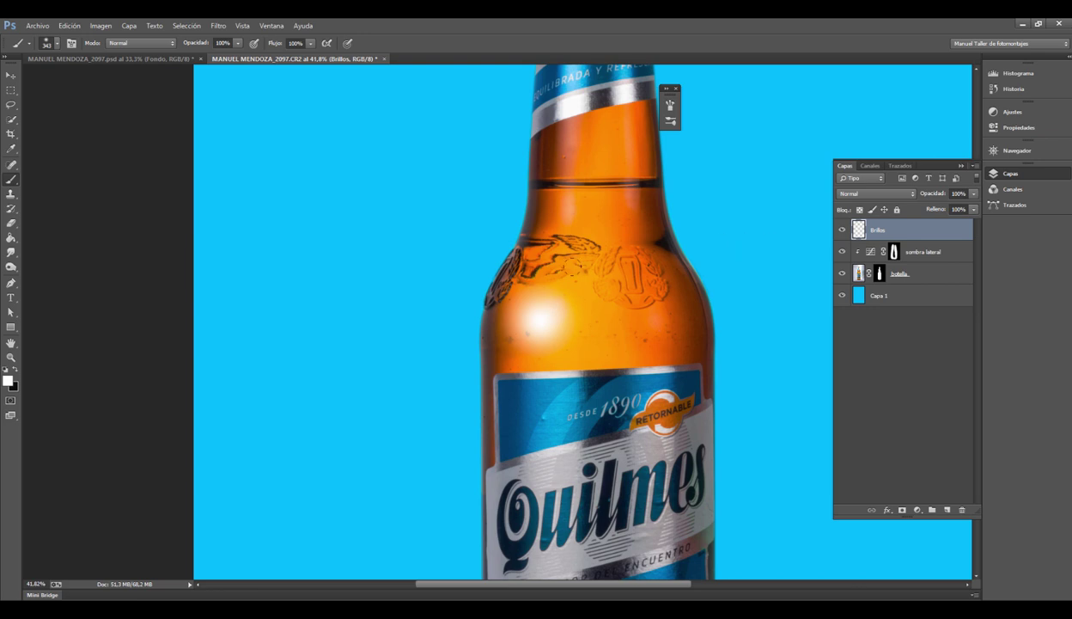
Step: Move the highlight, scale it narrower and taller, and warp it into a curve
click(10, 75)
mouse_move(548, 328)
mouse_down()
mouse_move(594, 307)
mouse_move(544, 317)
mouse_up()
key(ctrl+t)
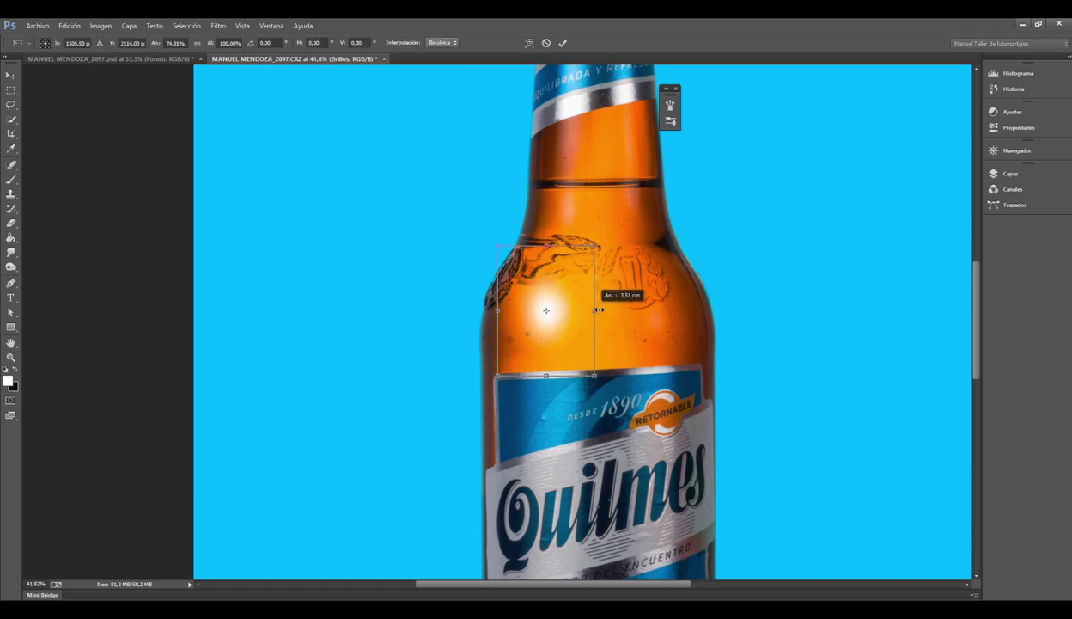
drag(591, 310, 586, 307)
drag(546, 246, 546, 223)
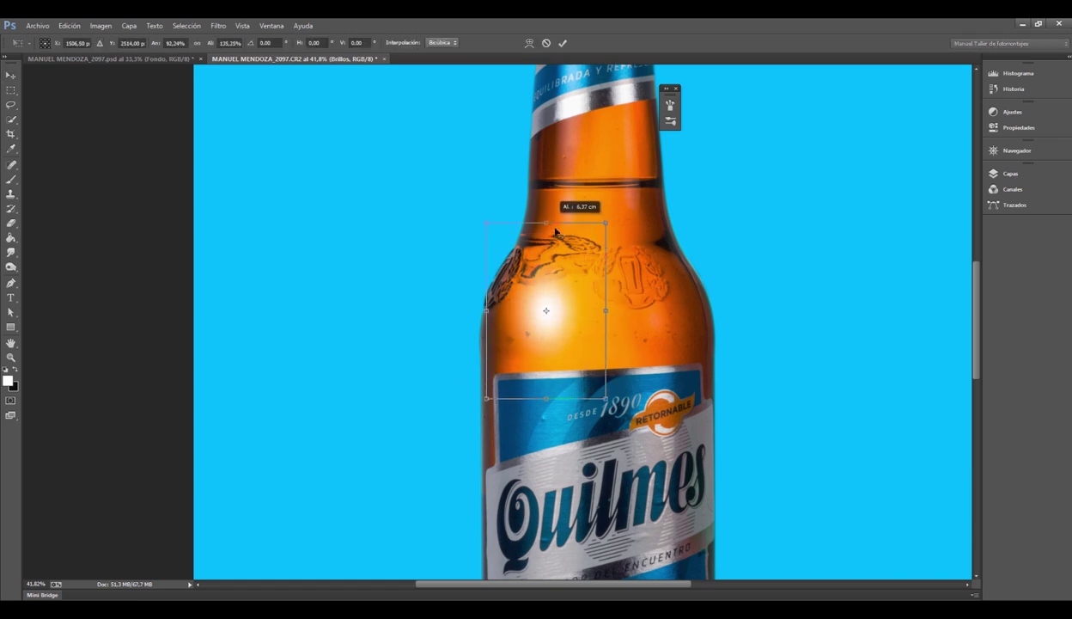
click(529, 43)
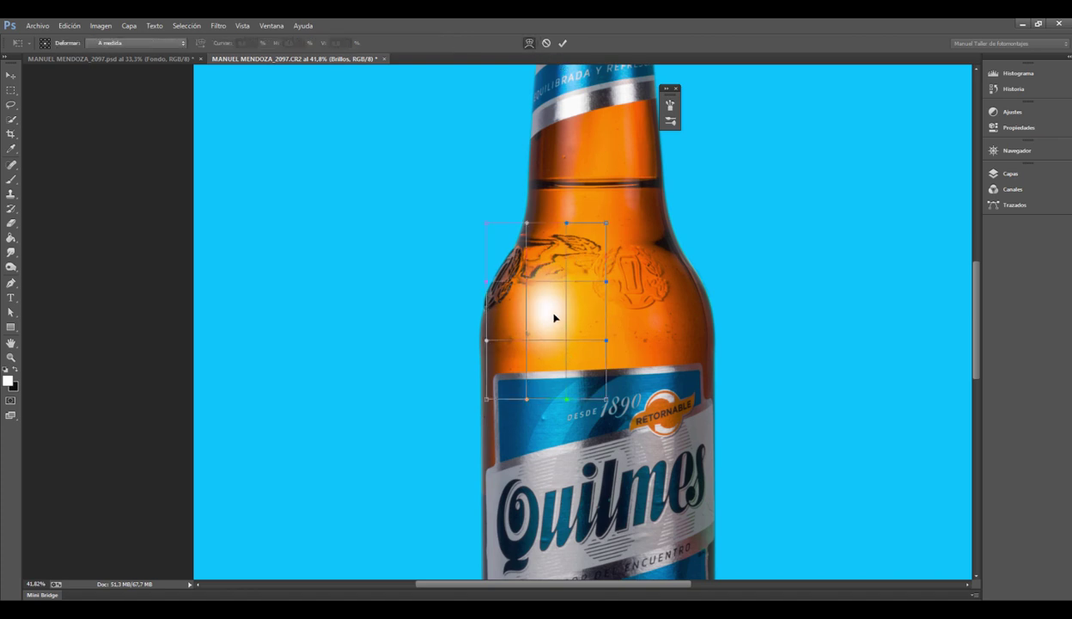
mouse_move(552, 314)
mouse_down()
mouse_move(543, 332)
mouse_move(530, 331)
mouse_up()
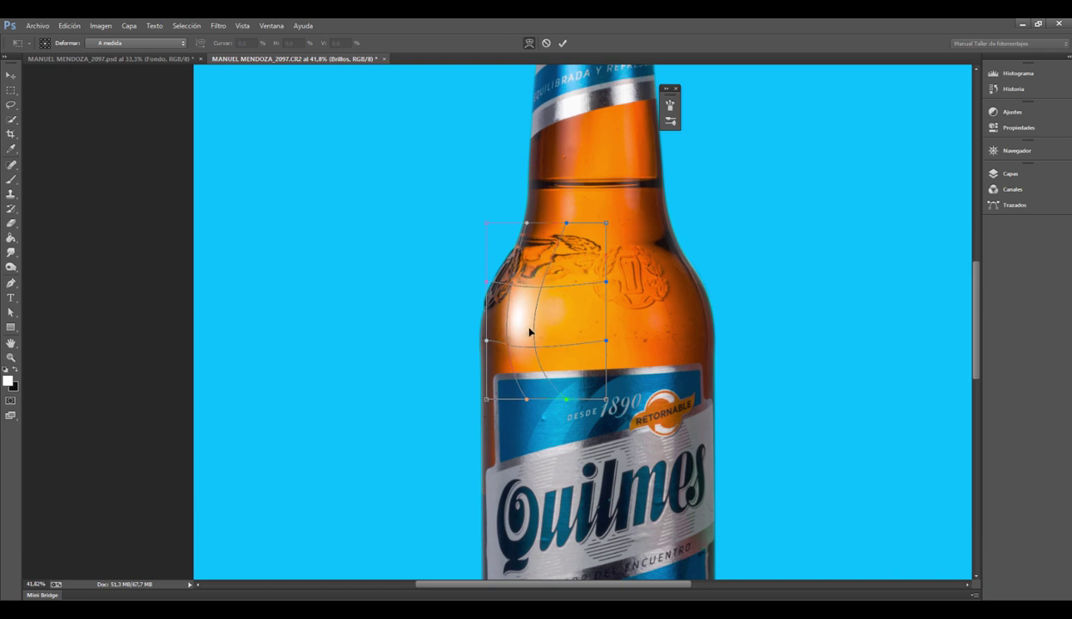
key(Return)
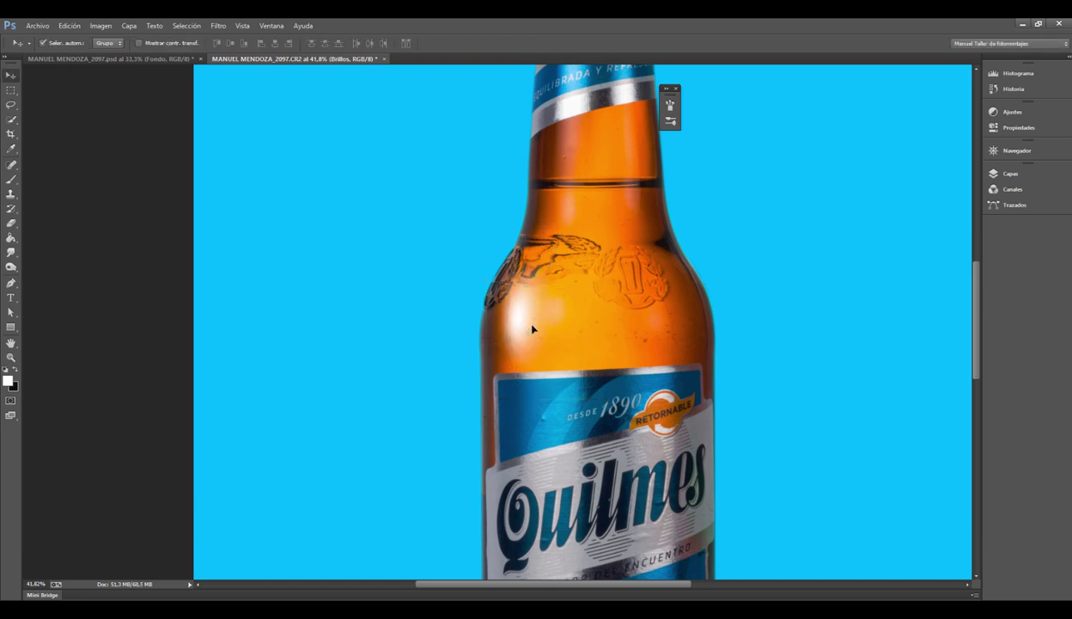
drag(530, 317, 548, 313)
Step: Transform the highlight again to widen it to about 118% across the upper body
key(ctrl+0)
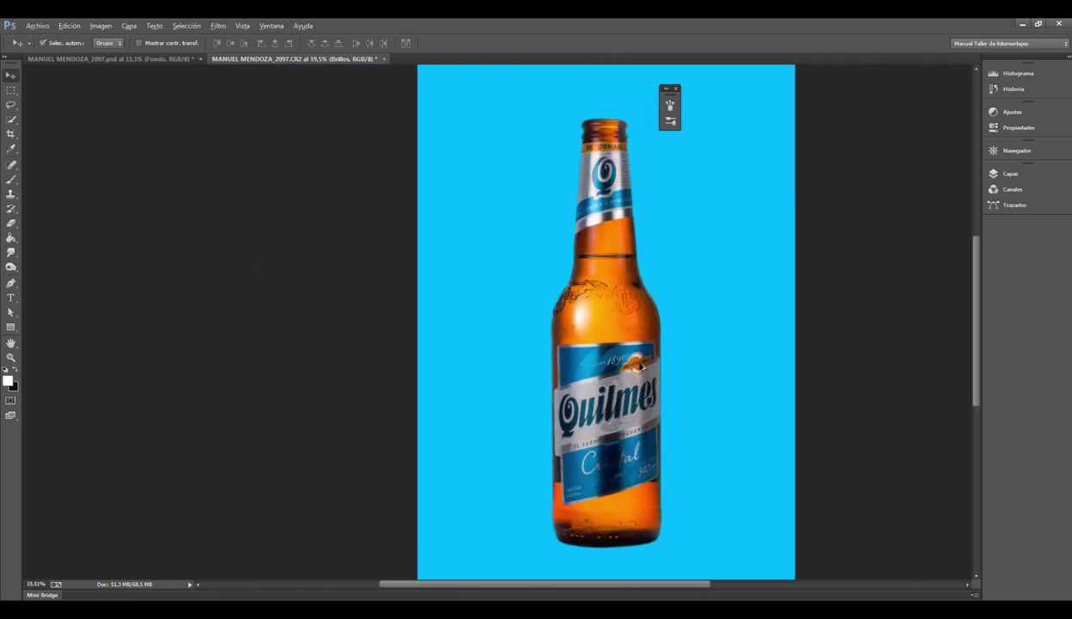
scroll(614, 325, up, 3)
key(ctrl+t)
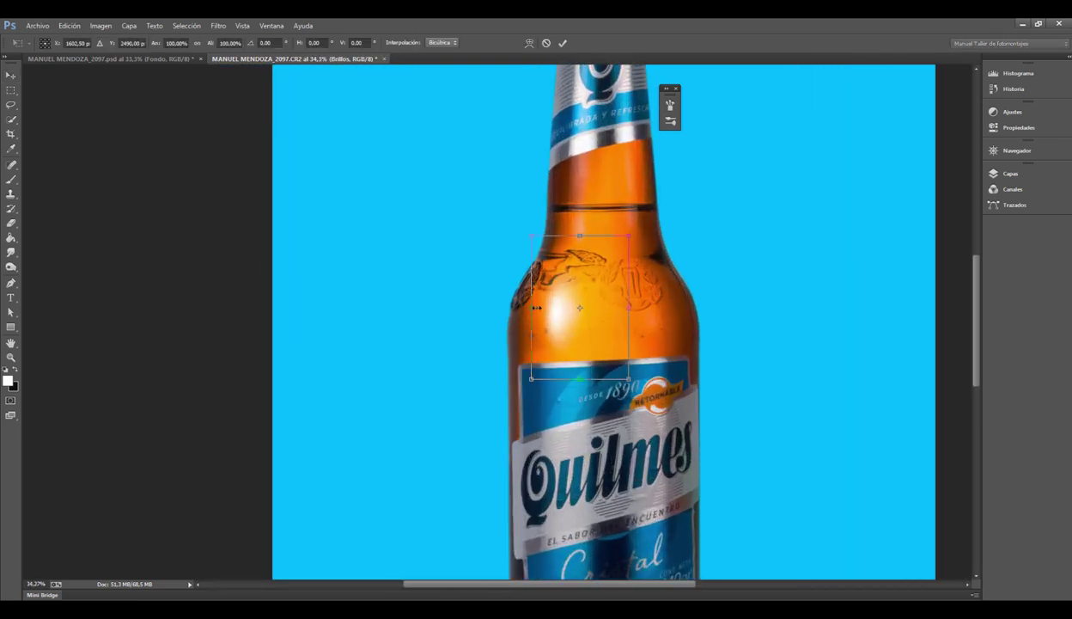
drag(635, 319, 608, 318)
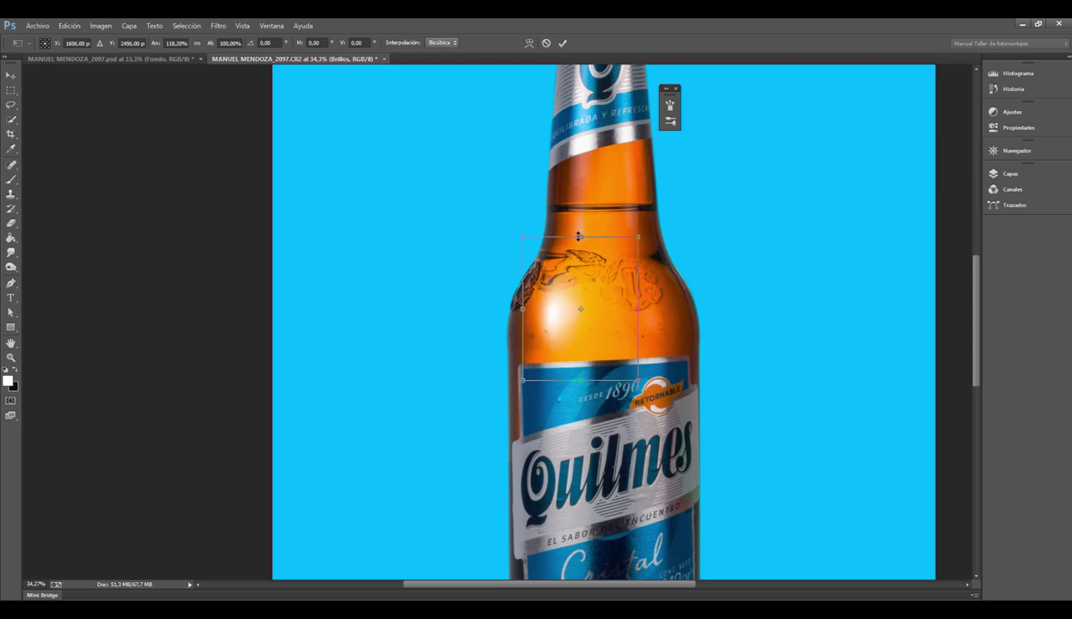
drag(579, 235, 579, 229)
key(Return)
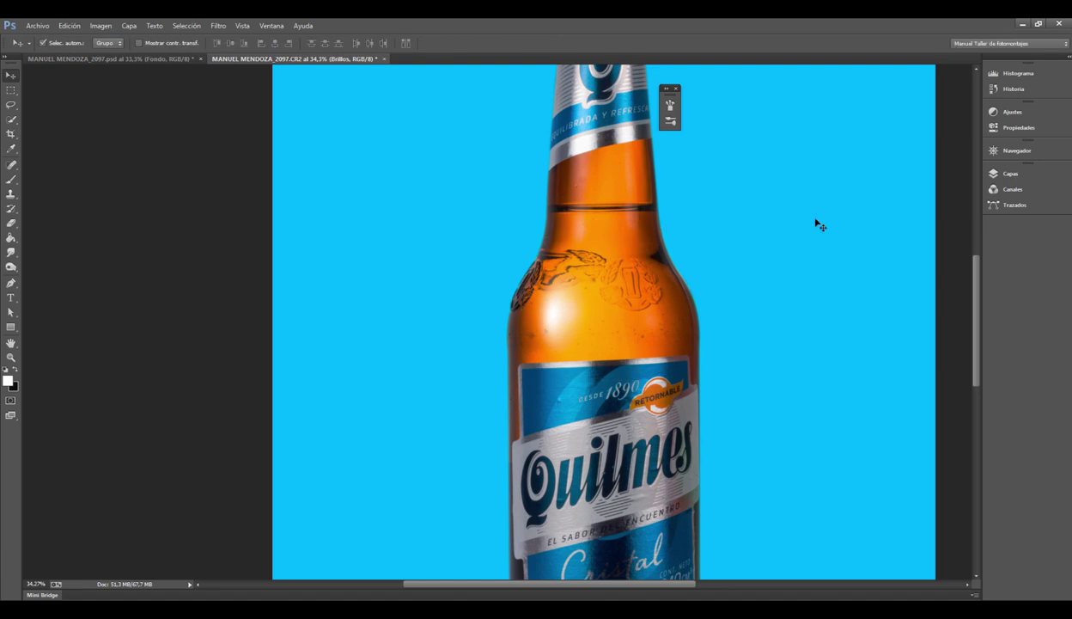
Step: Add a new empty layer and lower the Brillos highlight's opacity
click(1000, 171)
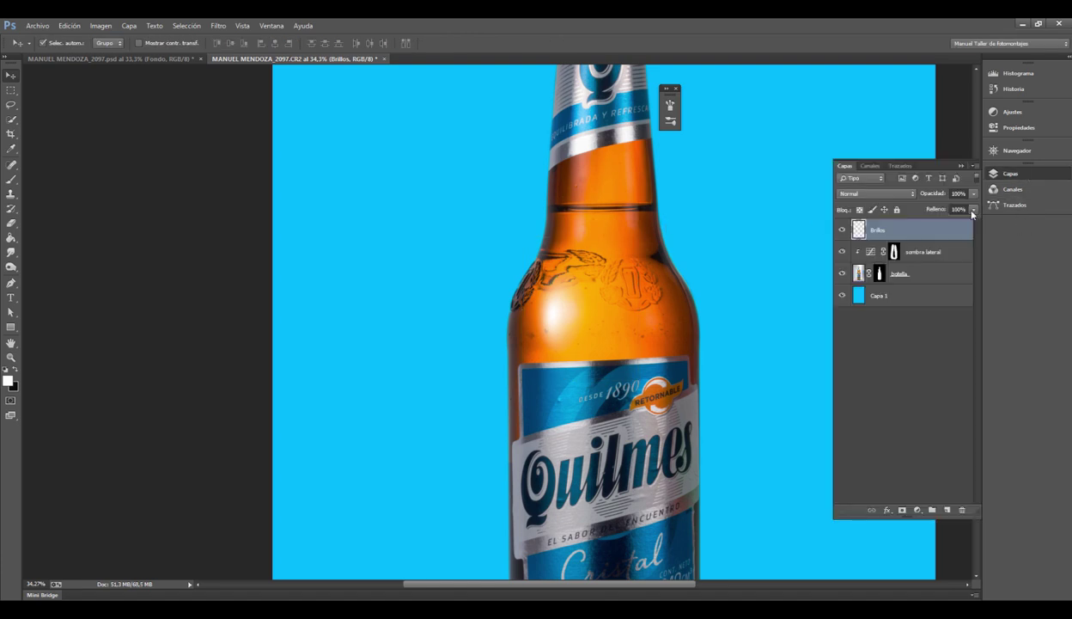
click(944, 510)
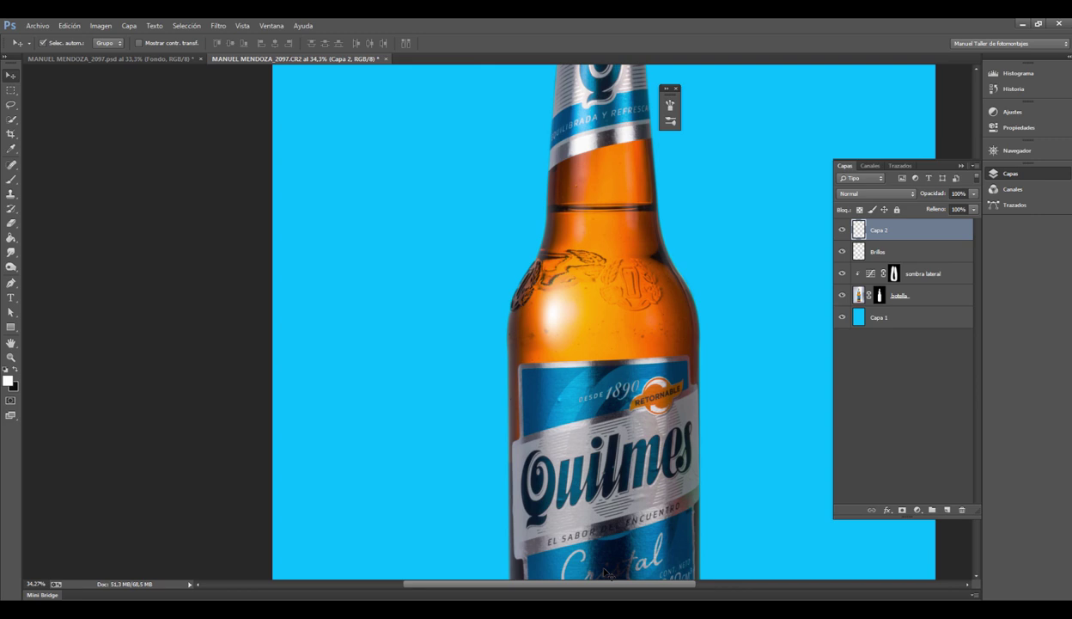
click(858, 251)
drag(550, 305, 555, 306)
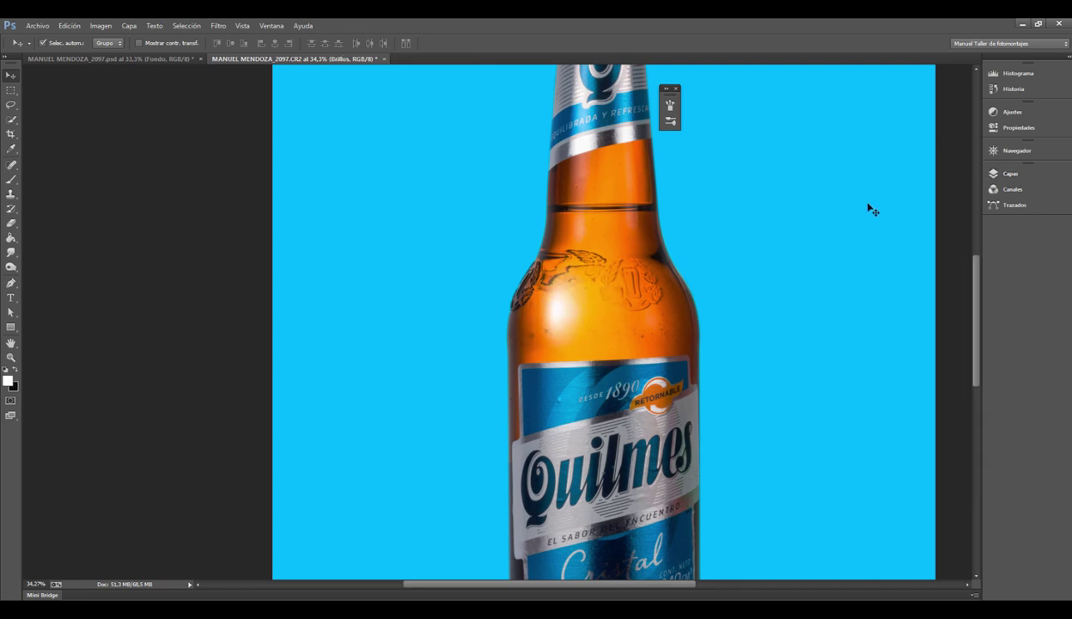
click(997, 172)
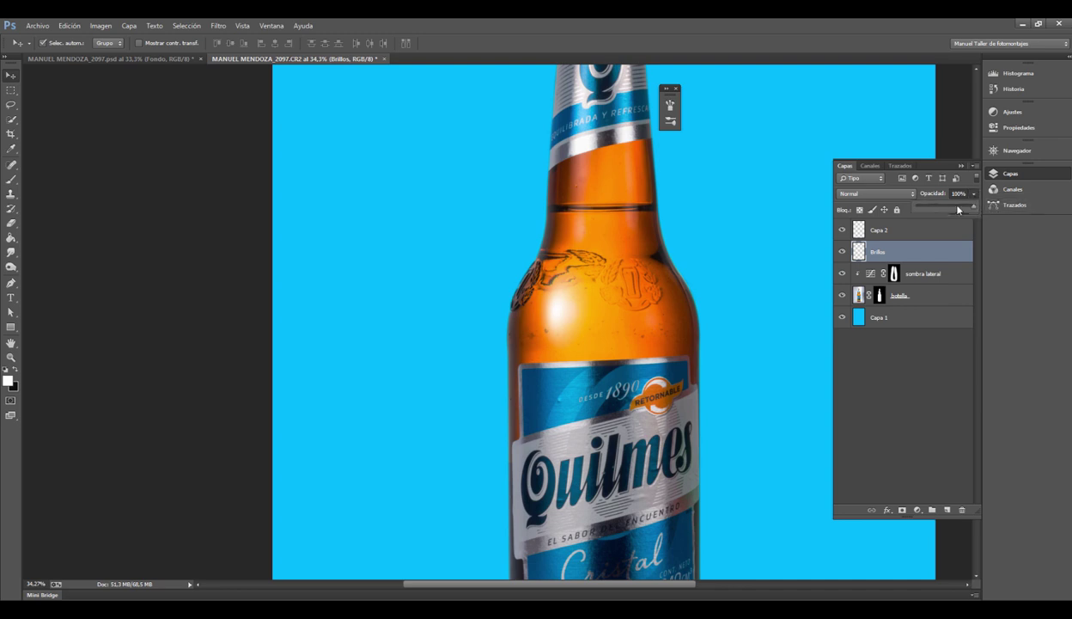
mouse_move(958, 209)
mouse_down()
mouse_move(937, 208)
mouse_move(979, 221)
mouse_move(962, 216)
mouse_up()
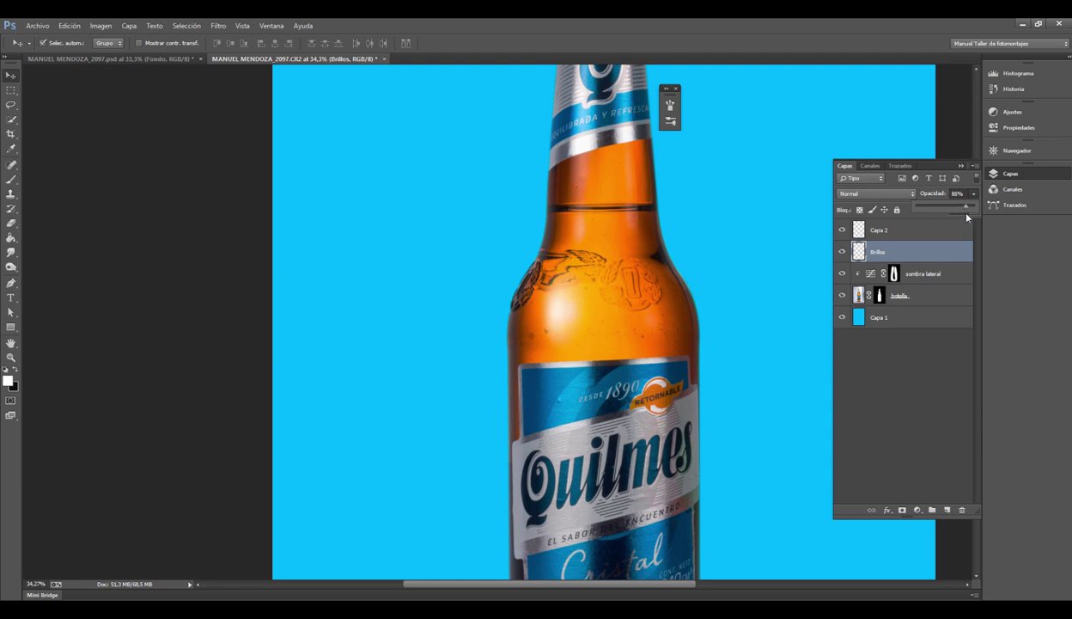
Step: Rename the new Capa 2 layer to 'Brillo superior izquierdo'
click(877, 232)
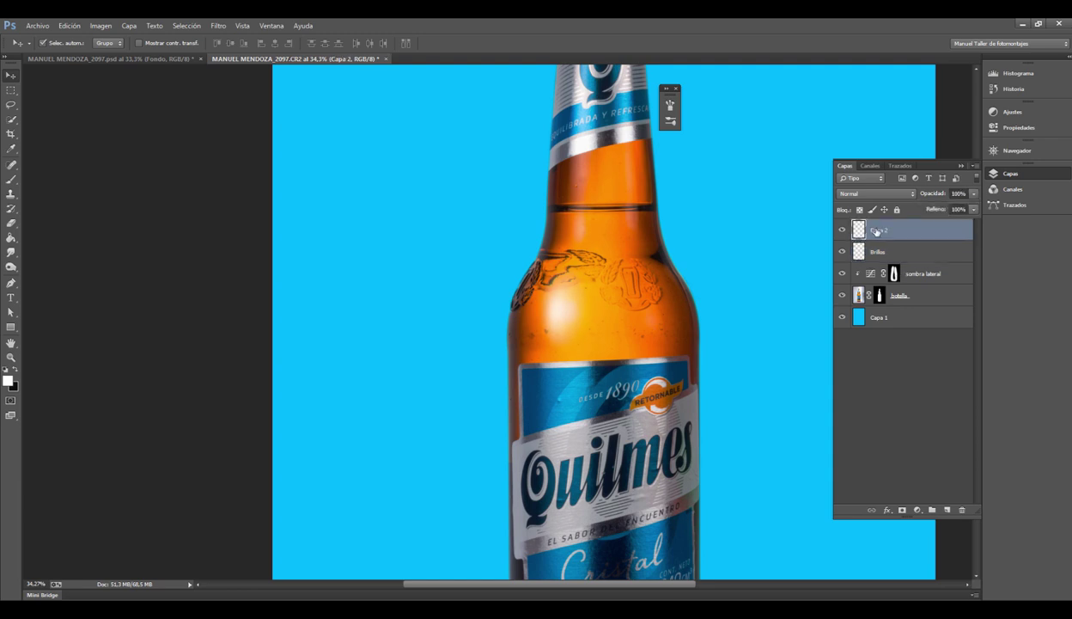
double_click(877, 231)
text(Brillo superior izq)
text(uierdo)
key(Return)
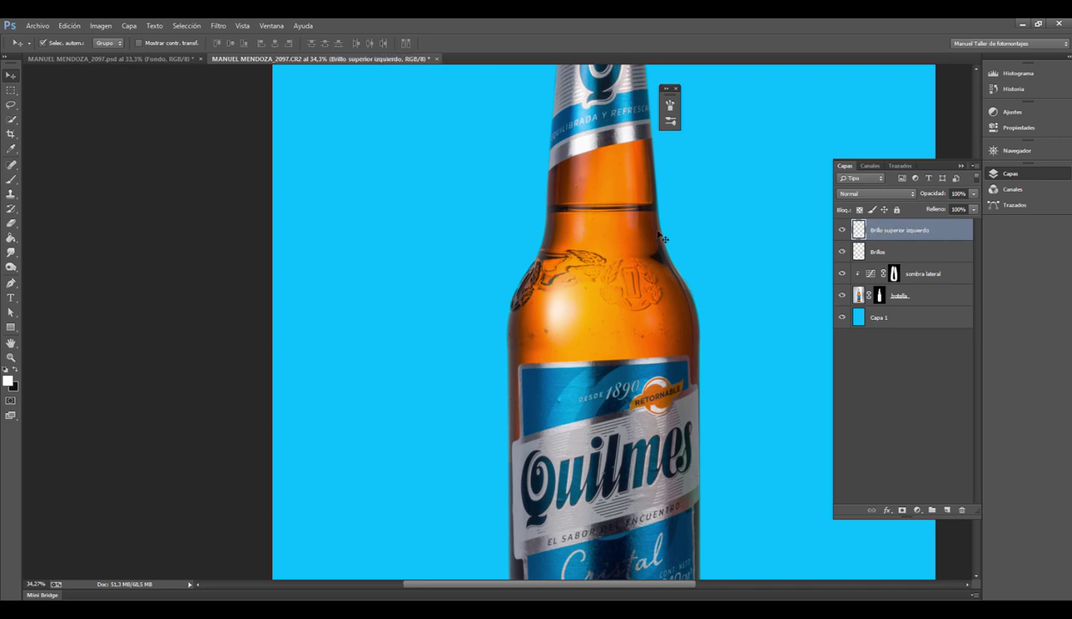
Step: Dab white with a small 0%-hardness brush on the neck's left side
key(F7)
scroll(664, 239, up, 5)
click(11, 178)
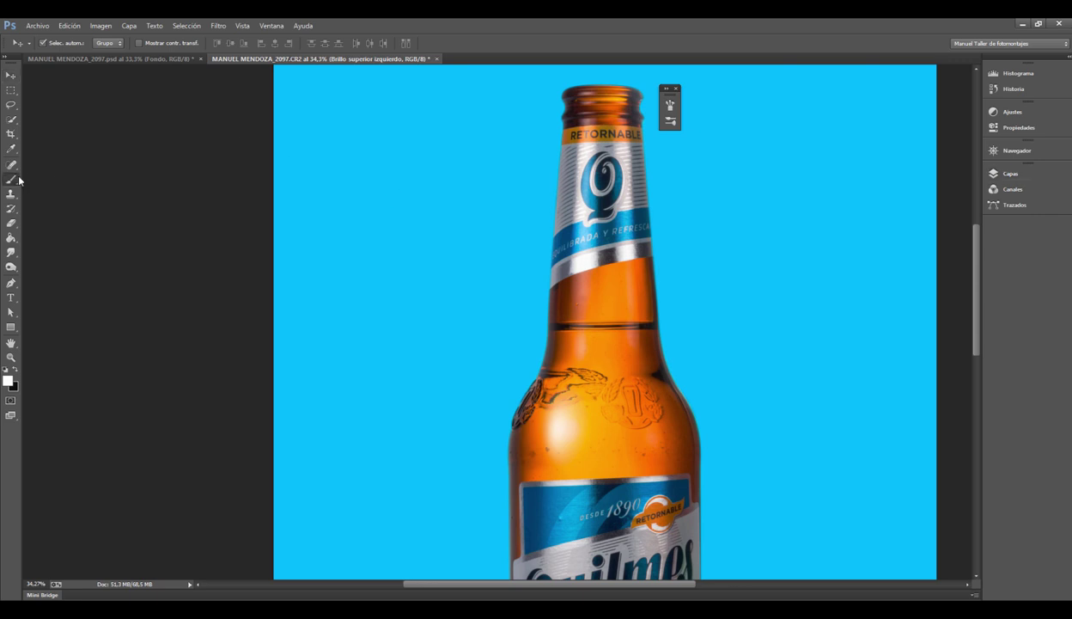
right_click(591, 137)
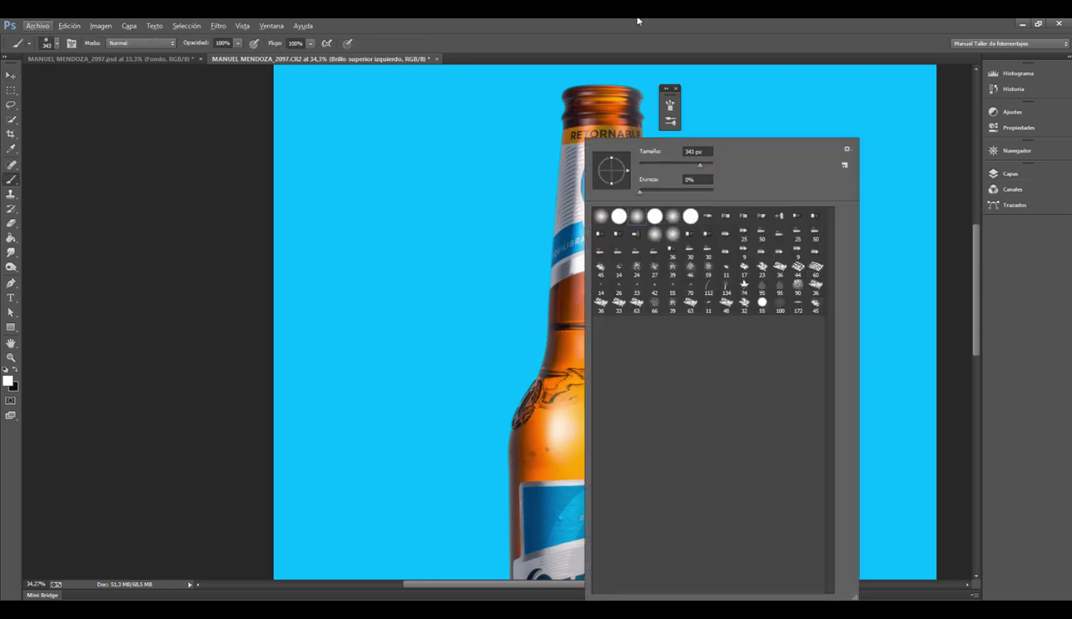
key(Escape)
mouse_move(619, 325)
mouse_down()
mouse_move(599, 324)
mouse_move(603, 301)
mouse_move(565, 351)
mouse_up()
click(570, 287)
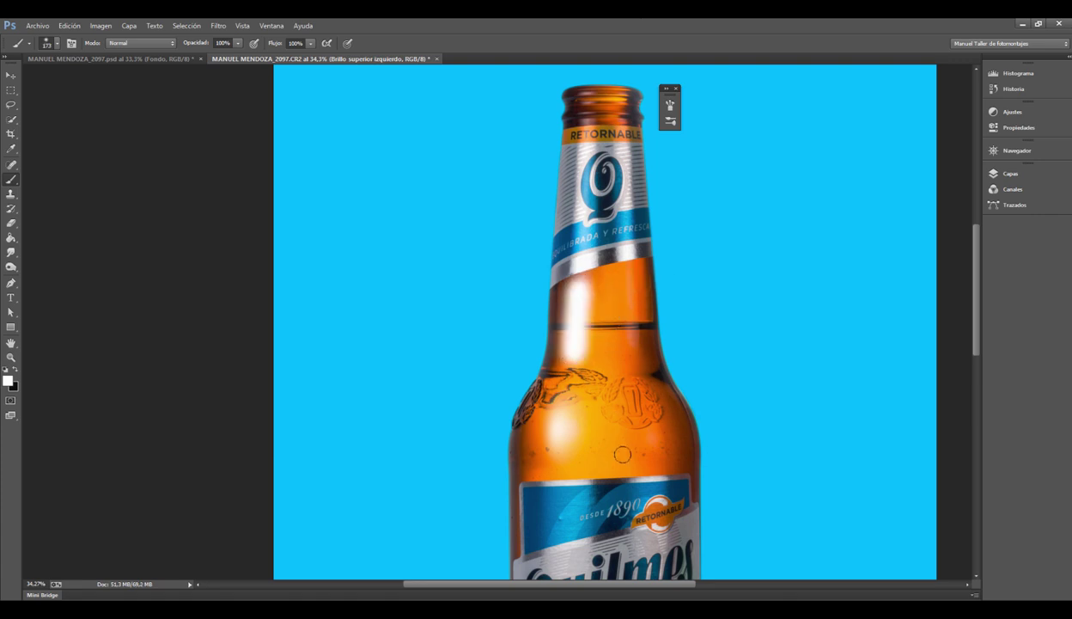
click(1009, 175)
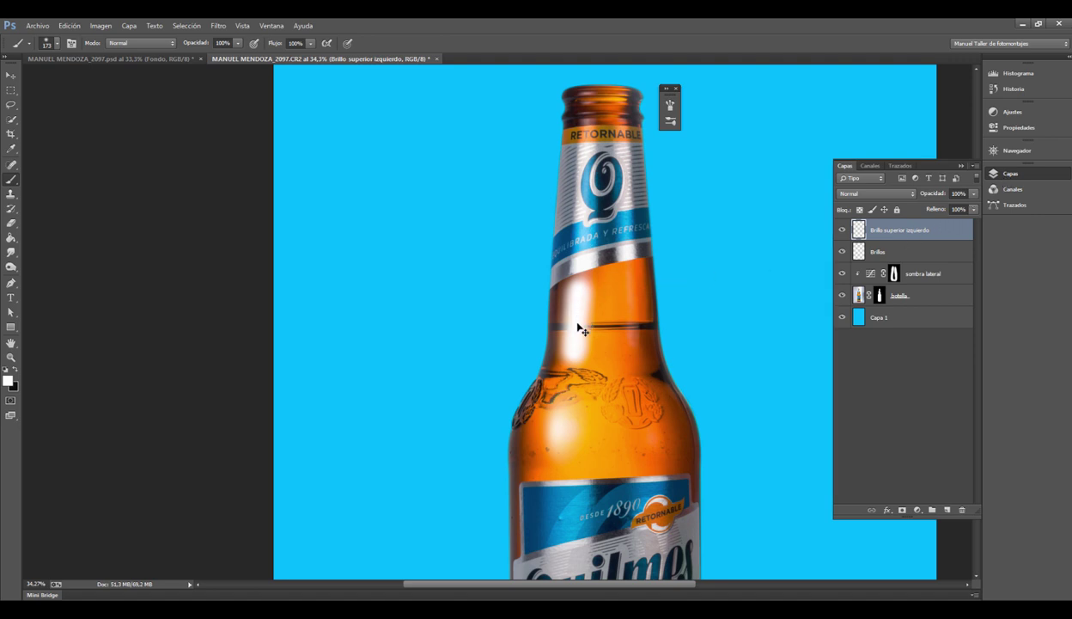
Step: Stretch and narrow the neck highlight upward, then undo that transformation
key(ctrl+t)
drag(604, 321, 596, 320)
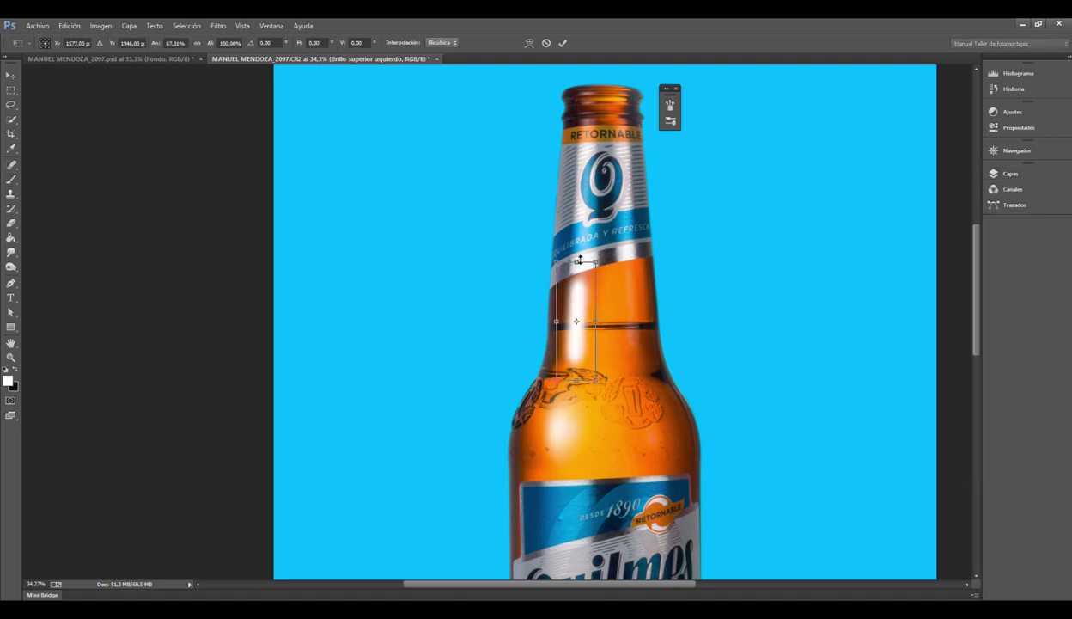
drag(595, 261, 591, 124)
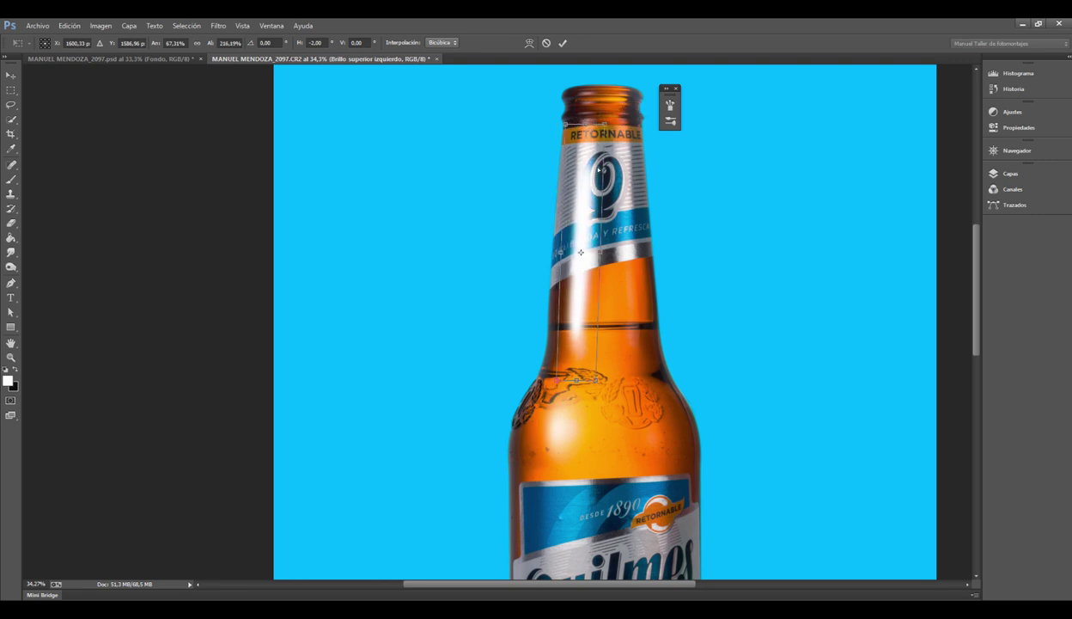
drag(571, 389, 572, 390)
drag(587, 125, 586, 112)
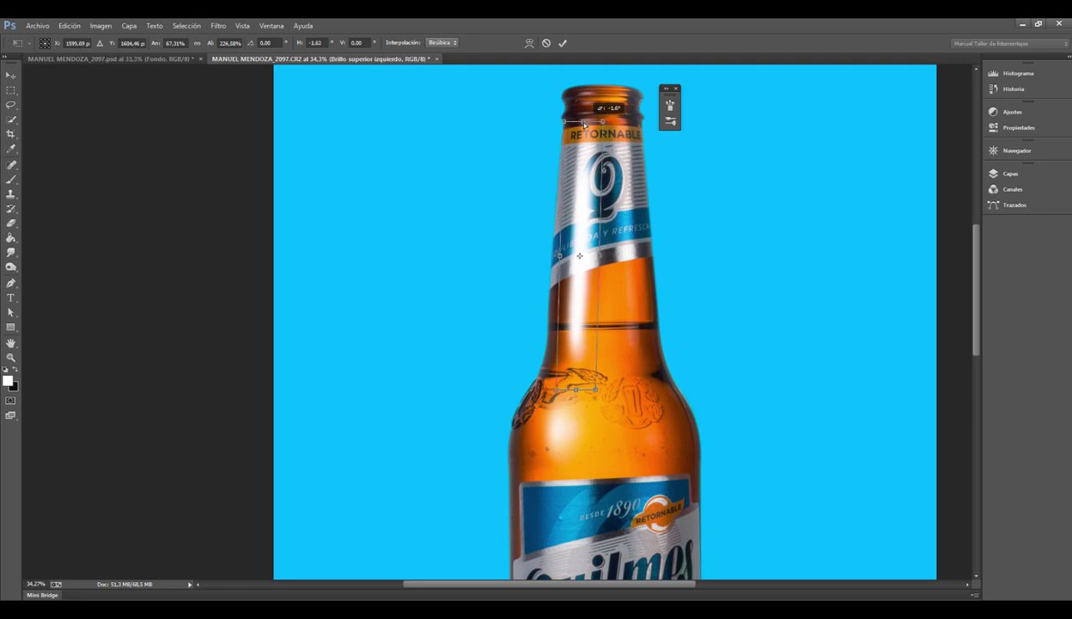
drag(601, 254, 595, 254)
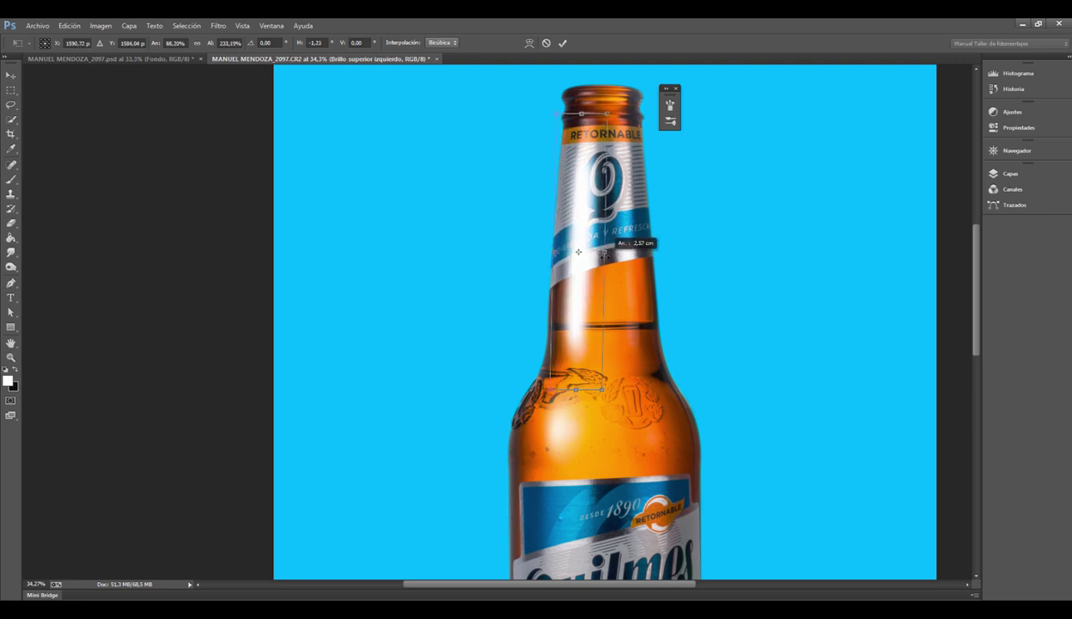
key(Return)
key(b)
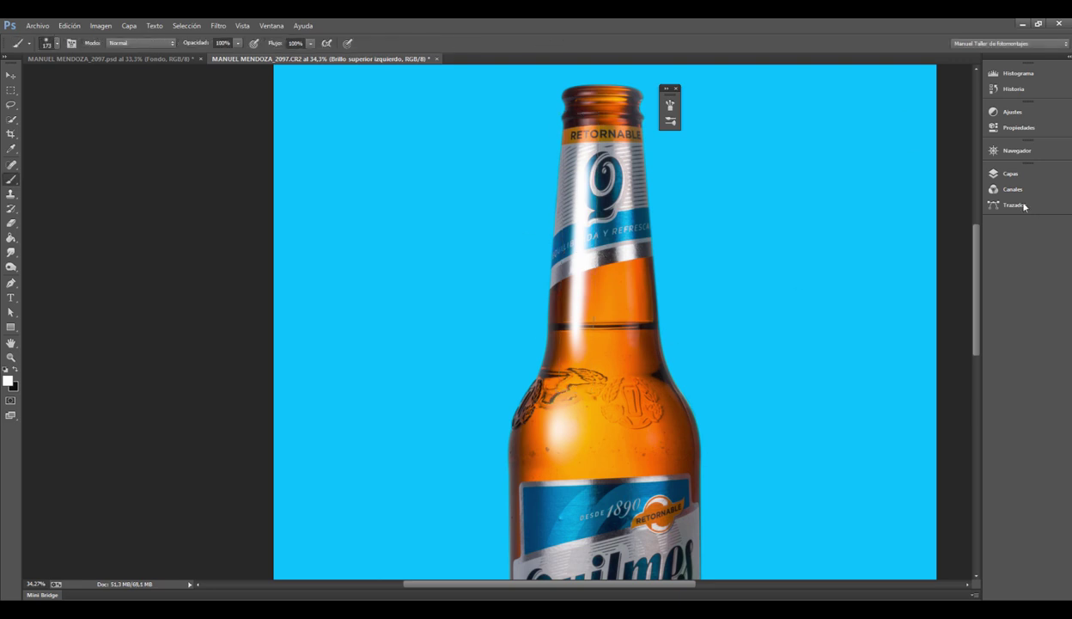
click(1010, 173)
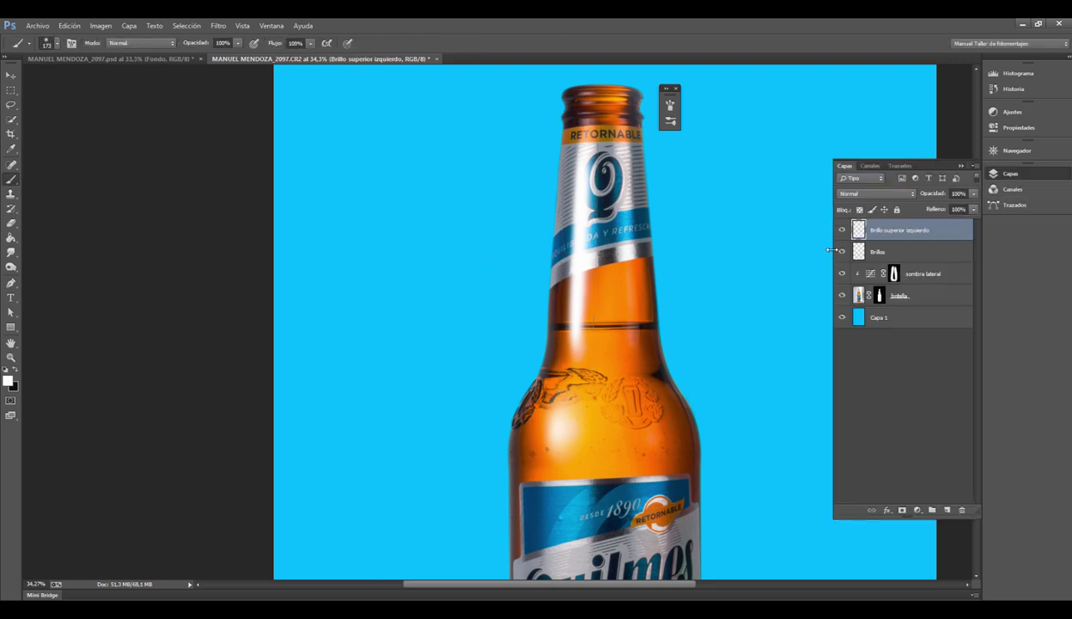
key(ctrl+z)
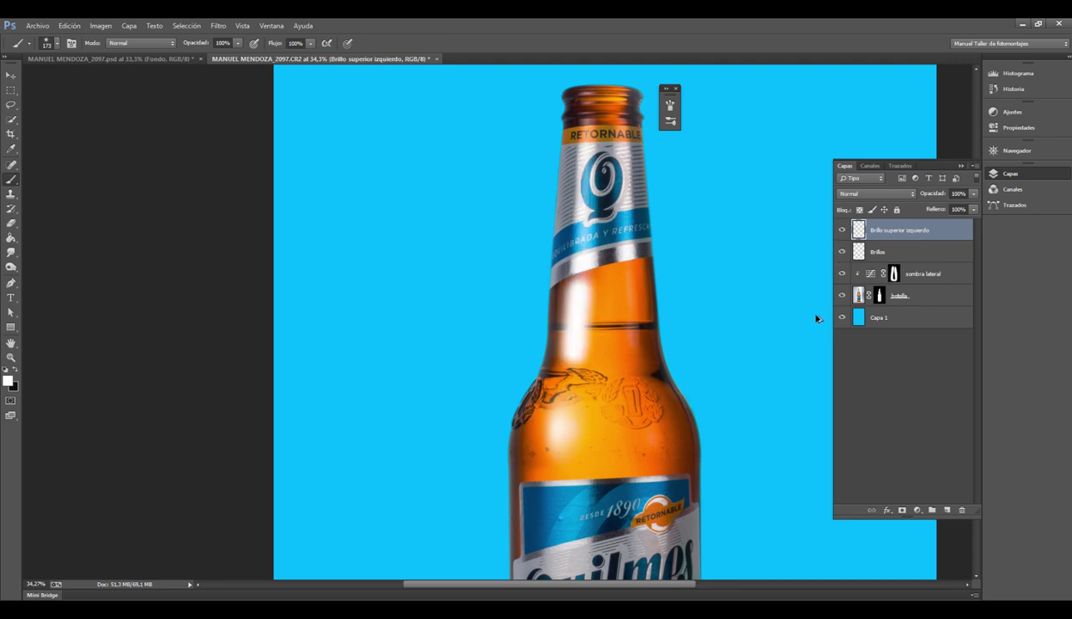
Step: Transform the highlight to about 71% width, 223% height, tilted -1.38° along the neck
key(ctrl+t)
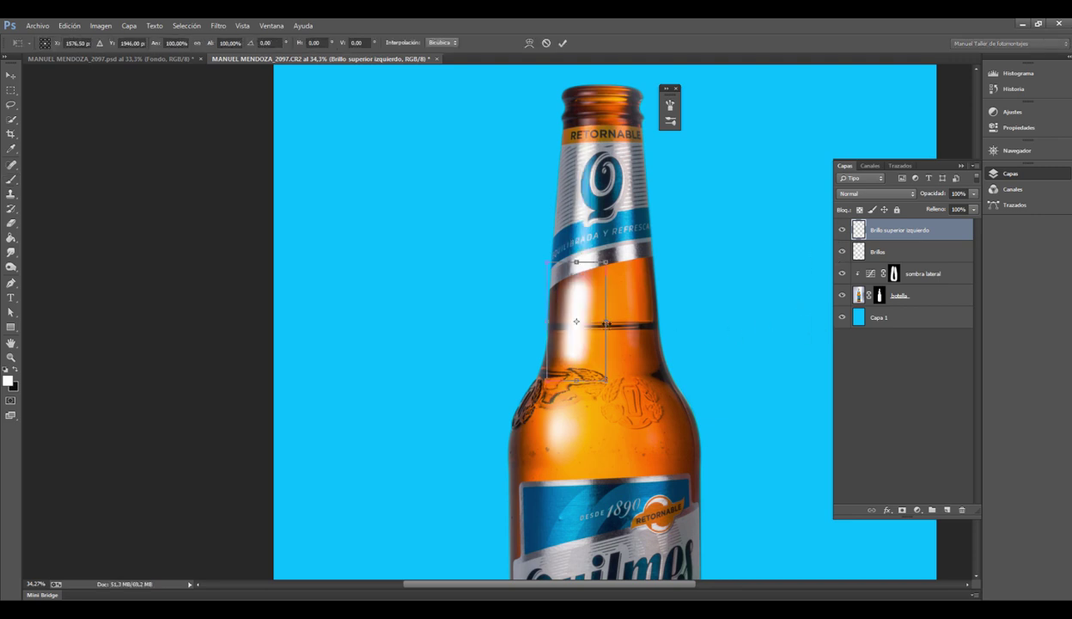
drag(567, 260, 574, 143)
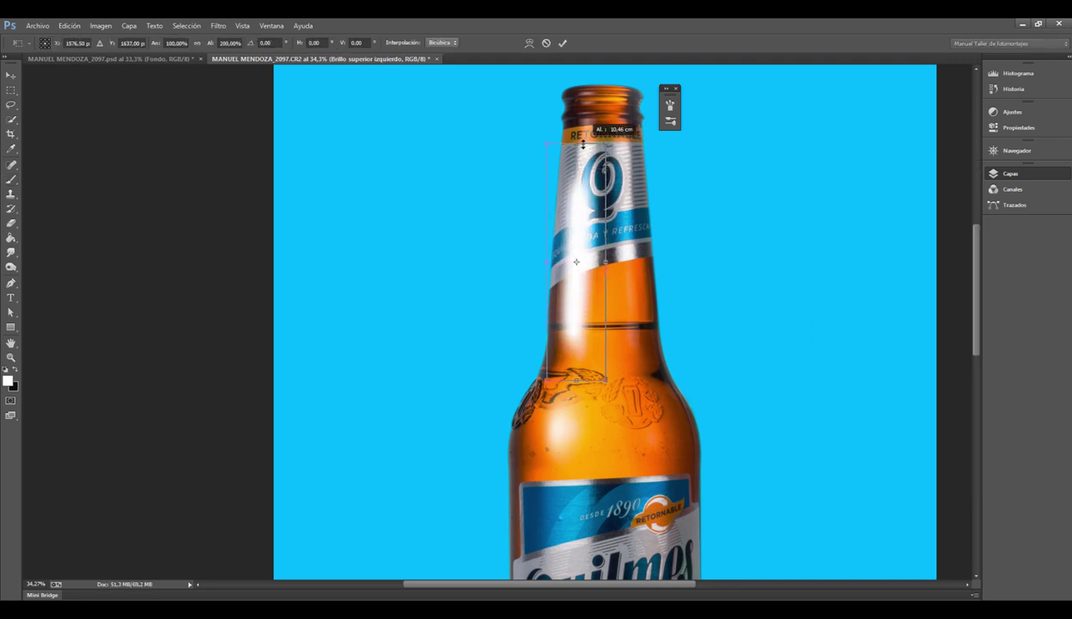
drag(576, 147, 587, 144)
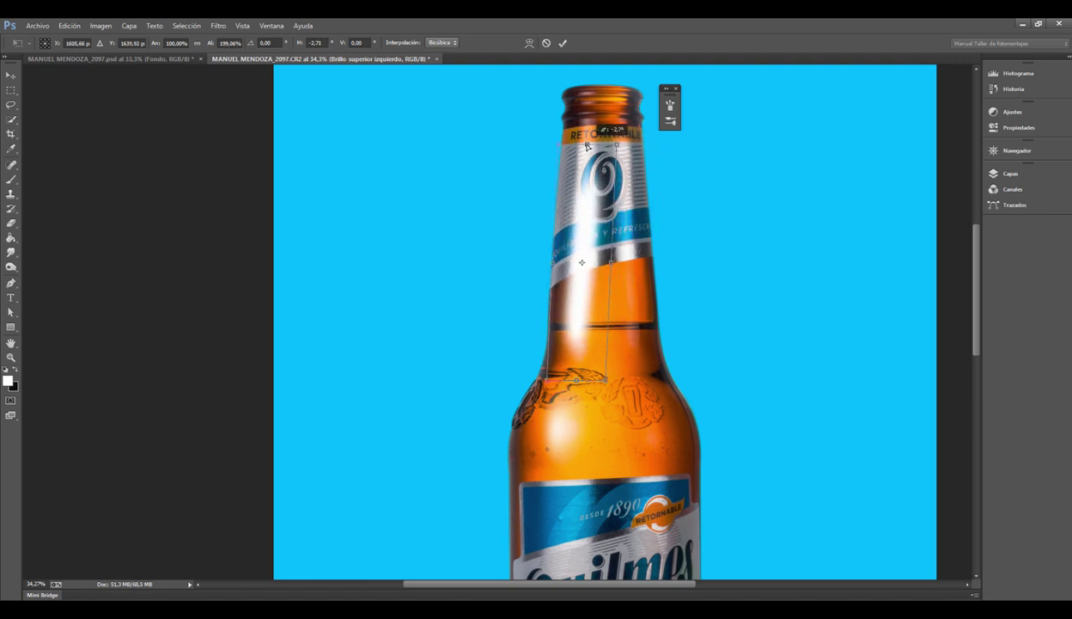
drag(610, 262, 598, 262)
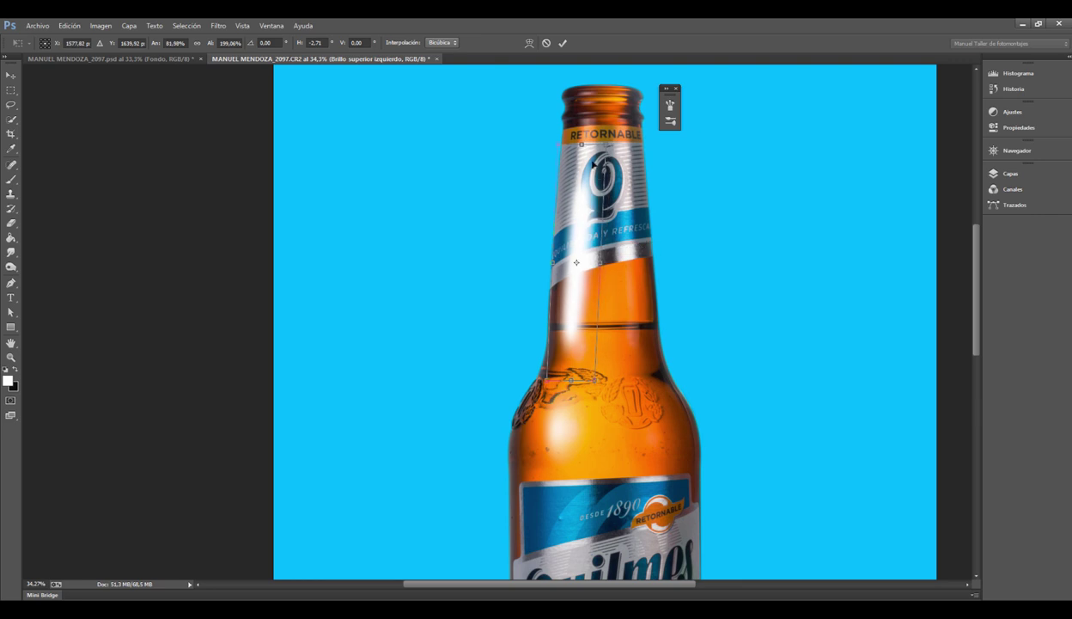
drag(582, 142, 583, 125)
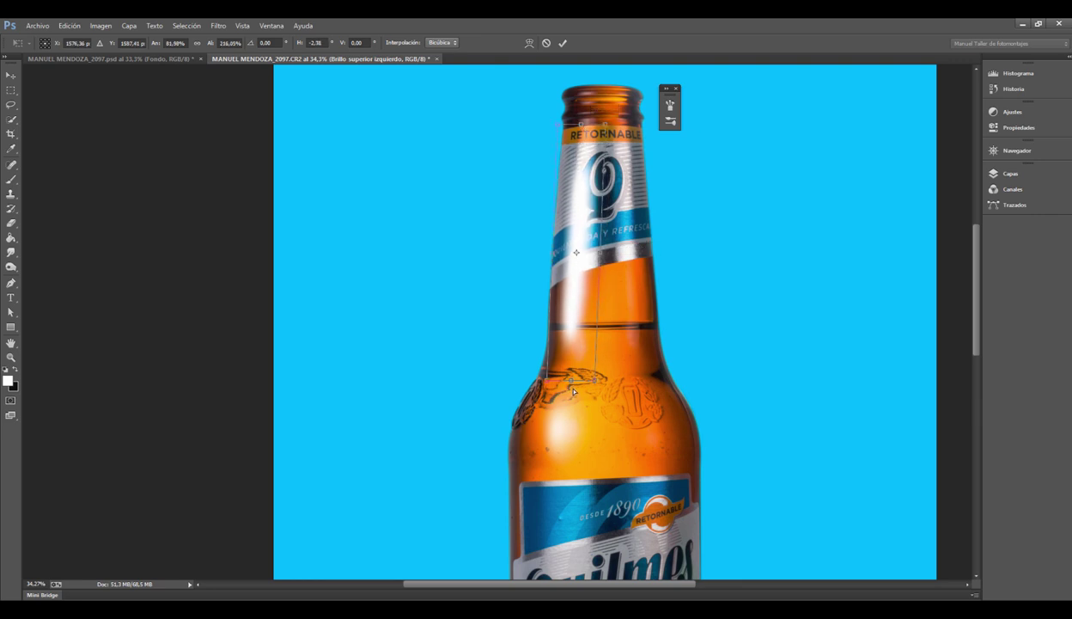
drag(573, 390, 573, 397)
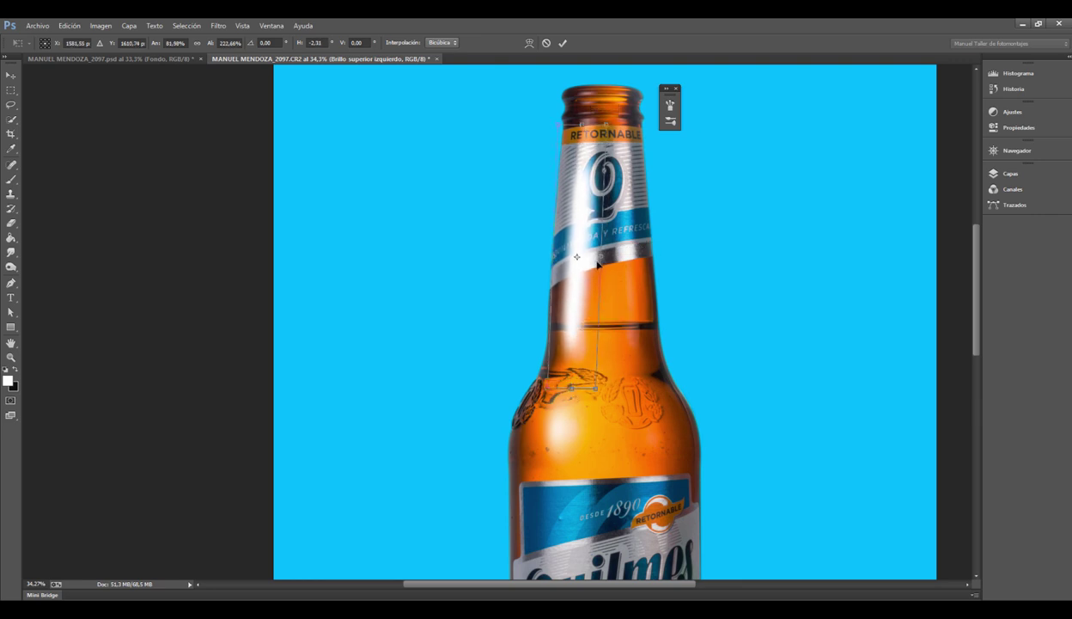
drag(550, 301, 591, 304)
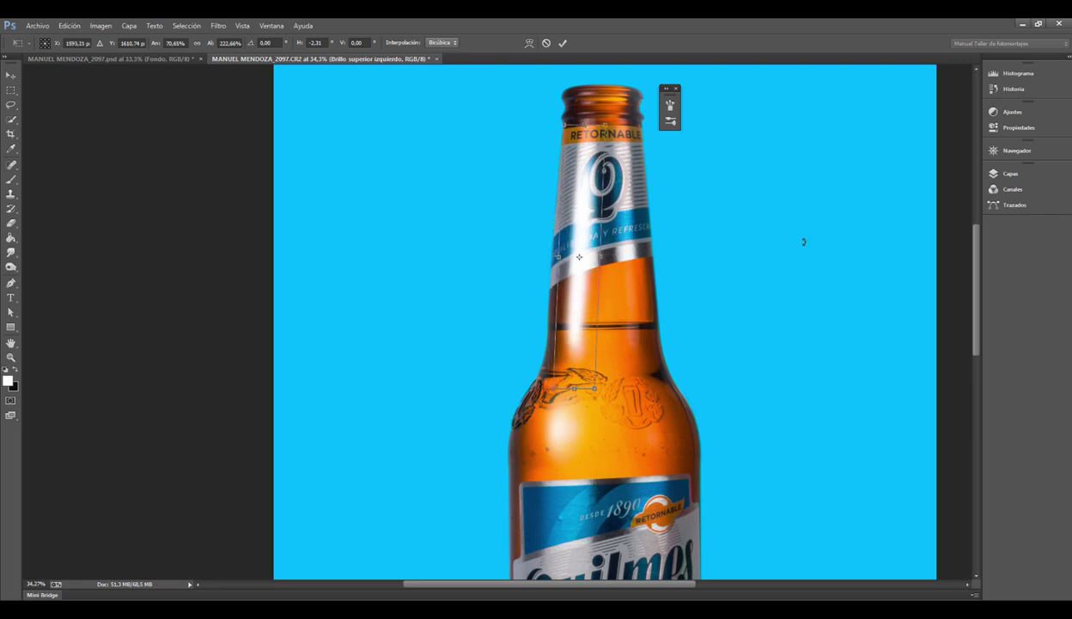
mouse_move(803, 241)
mouse_down()
mouse_move(805, 226)
mouse_move(711, 233)
mouse_up()
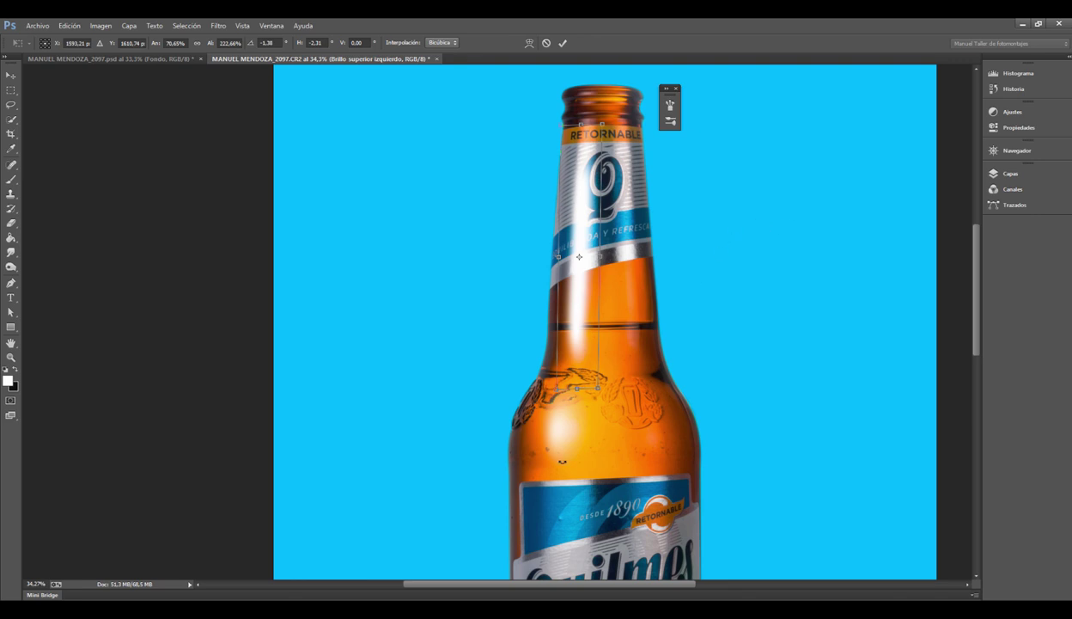
drag(516, 559, 556, 251)
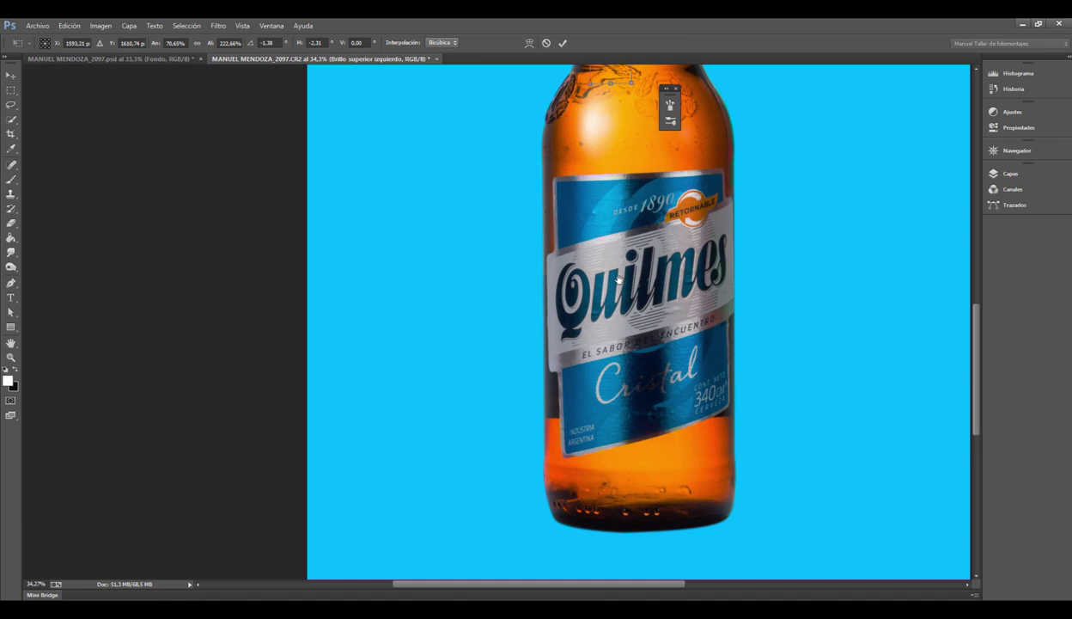
drag(601, 207, 585, 443)
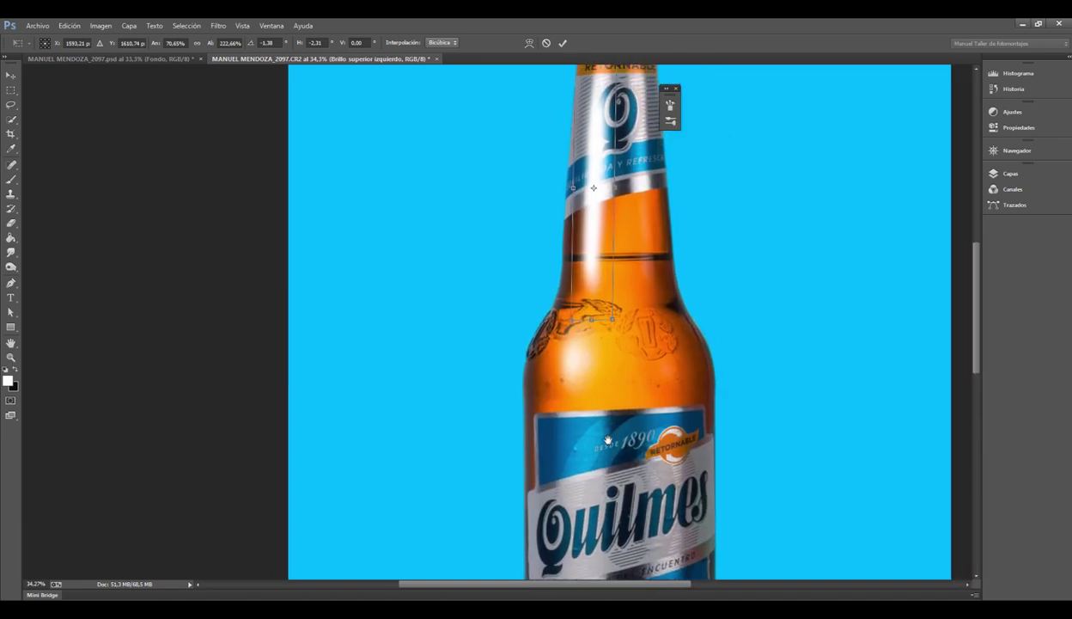
key(Return)
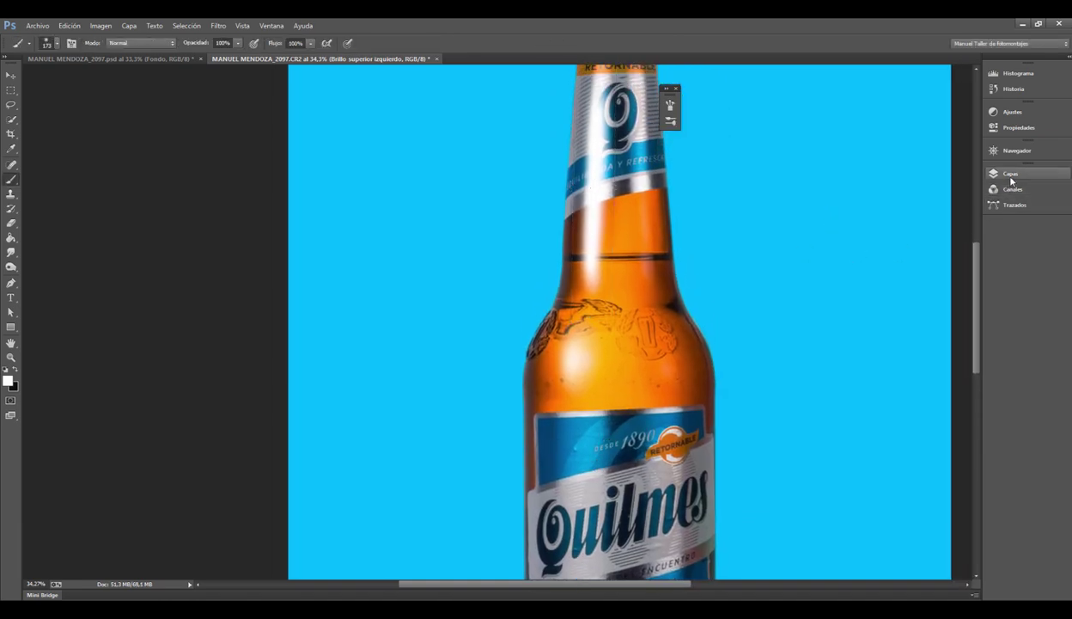
Step: Set the 'Brillo superior izquierdo' layer opacity to 32%
click(1011, 176)
click(975, 195)
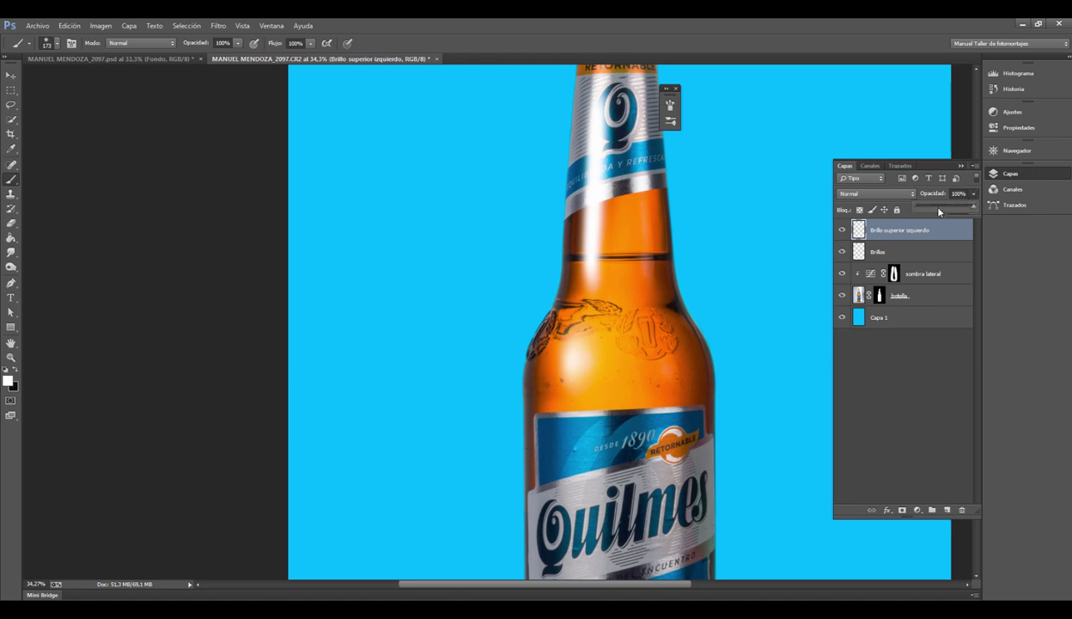
click(931, 209)
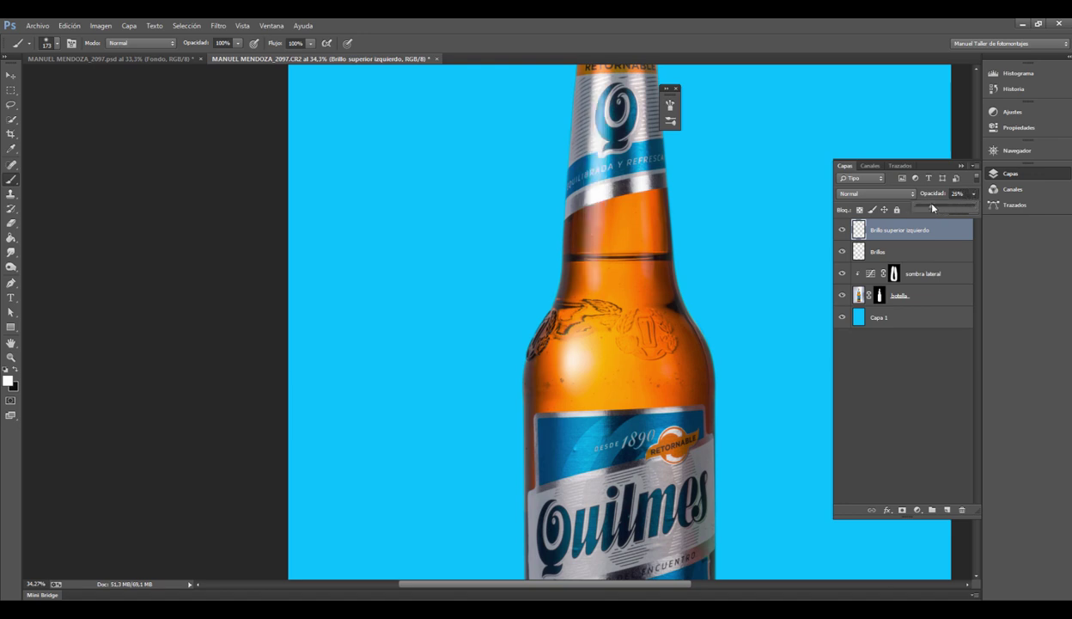
drag(932, 208, 936, 209)
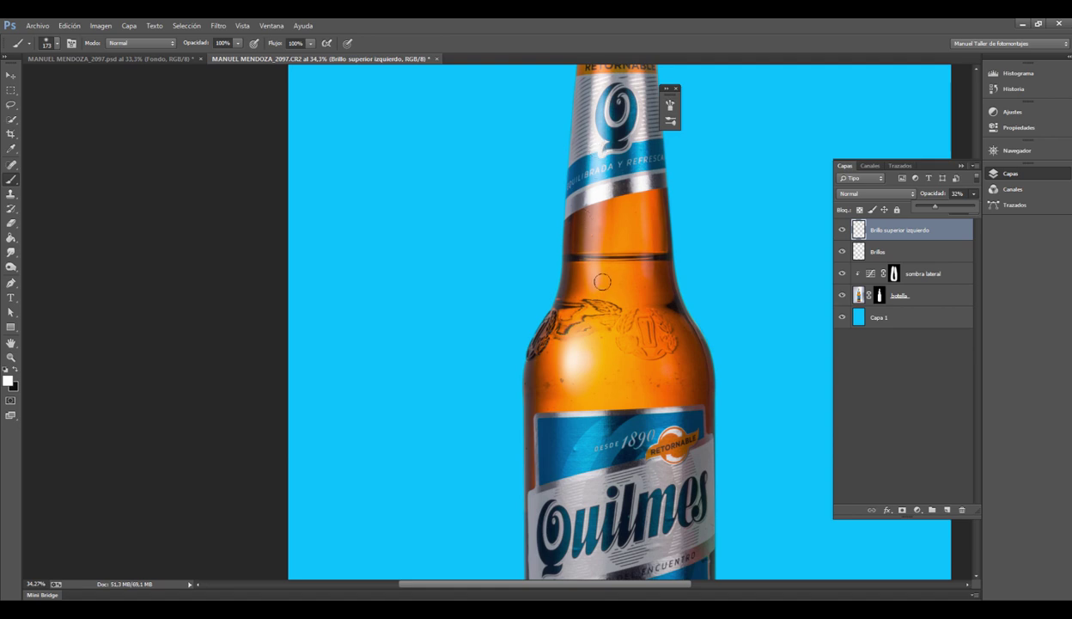
Step: Nudge the highlight opacity, zoom out to the whole document, and add shine down the bottle's left side
drag(944, 210, 939, 210)
key(ctrl+minus)
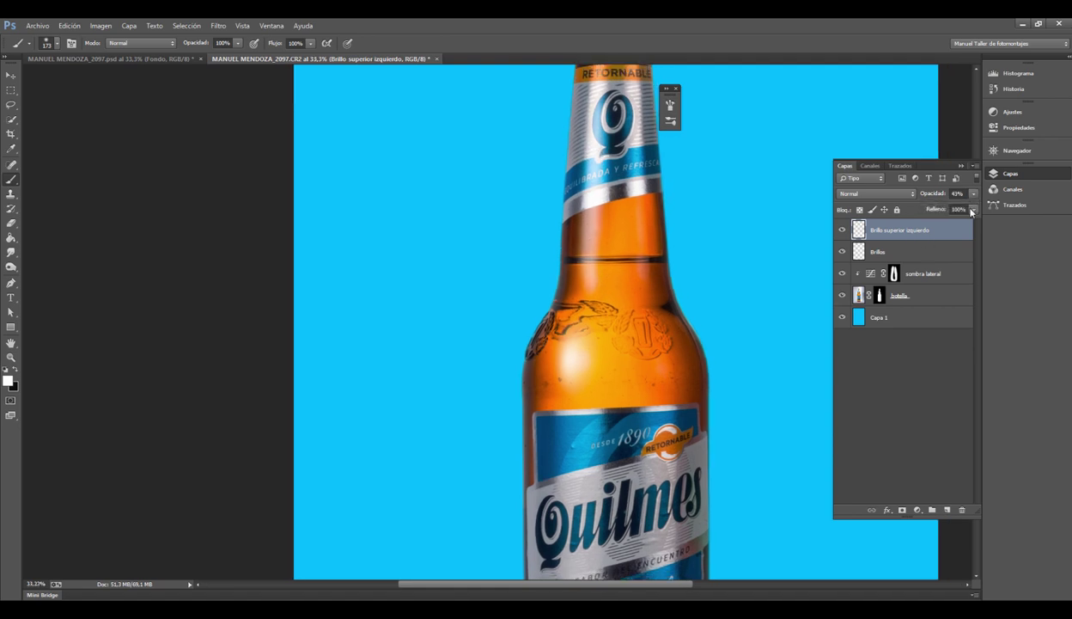
key(ctrl+minus)
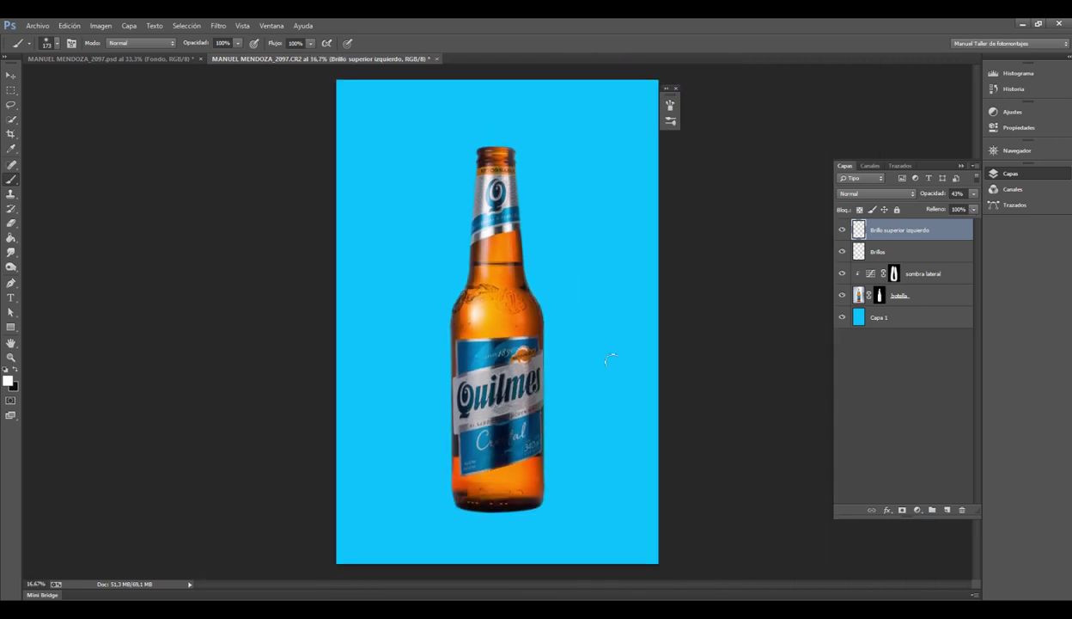
scroll(533, 438, up, 2)
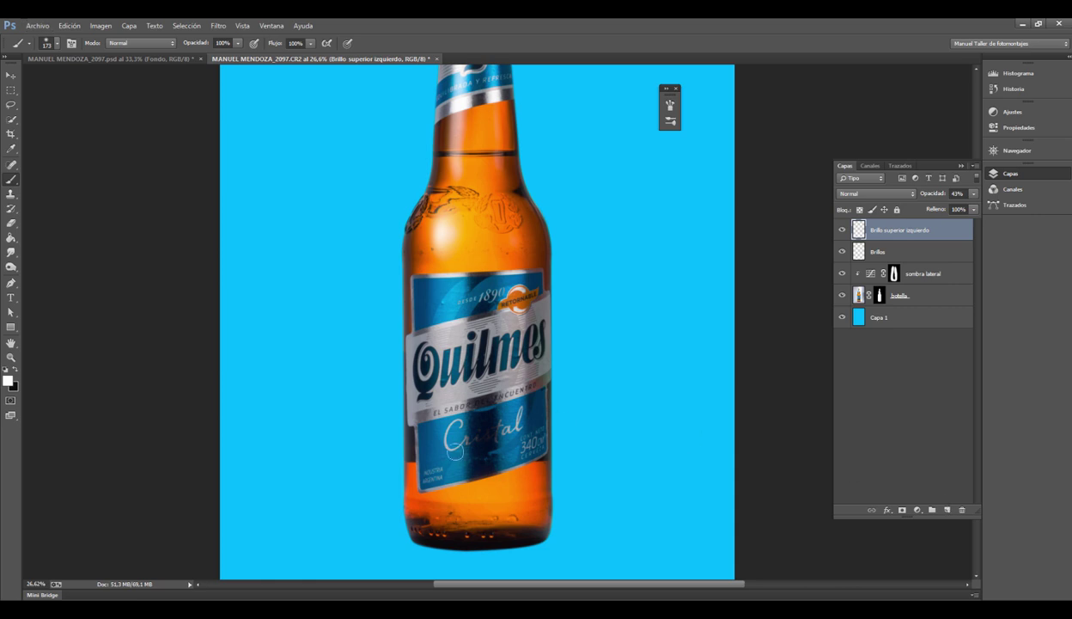
key(F7)
drag(442, 243, 429, 494)
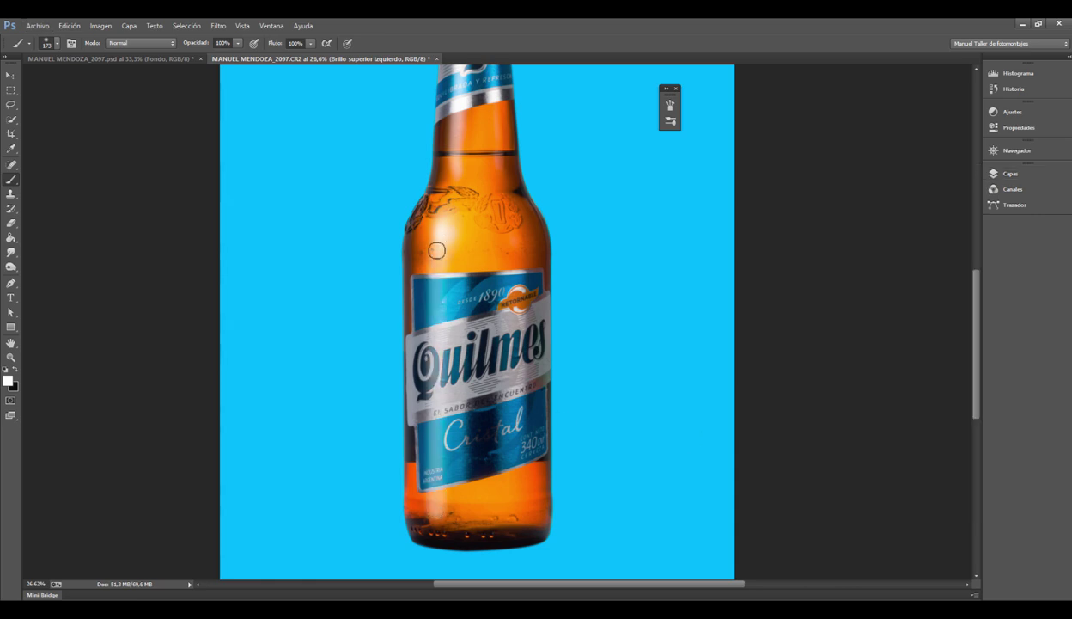
Step: Set 'Brillo superior izquierdo' to 27% opacity and toggle its visibility to compare
click(1001, 174)
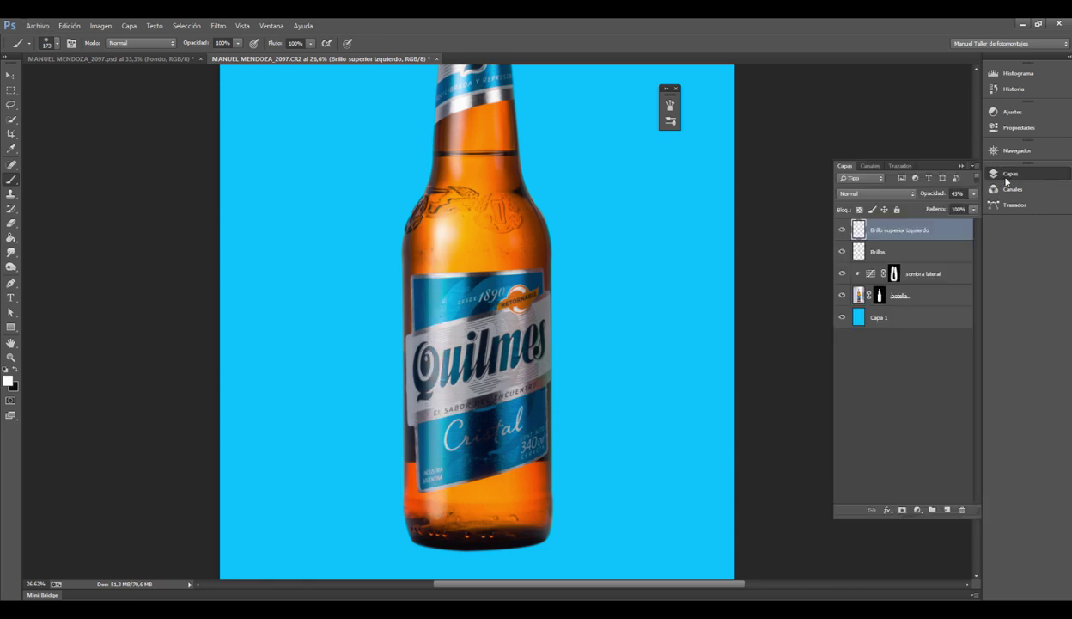
click(973, 193)
drag(959, 208, 937, 208)
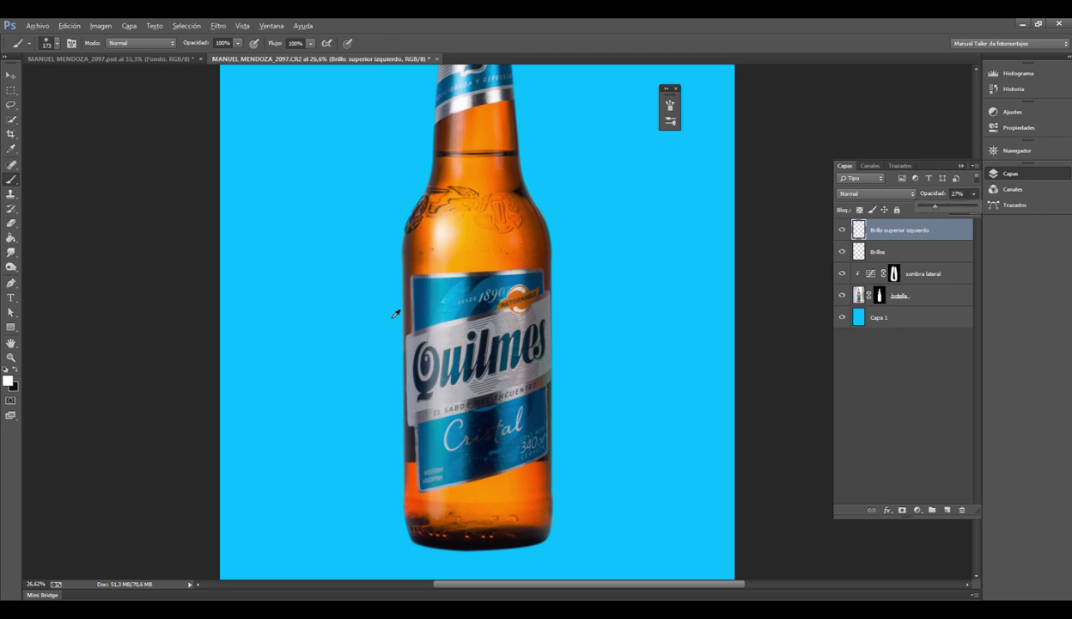
scroll(395, 305, down, 4)
scroll(503, 337, up, 3)
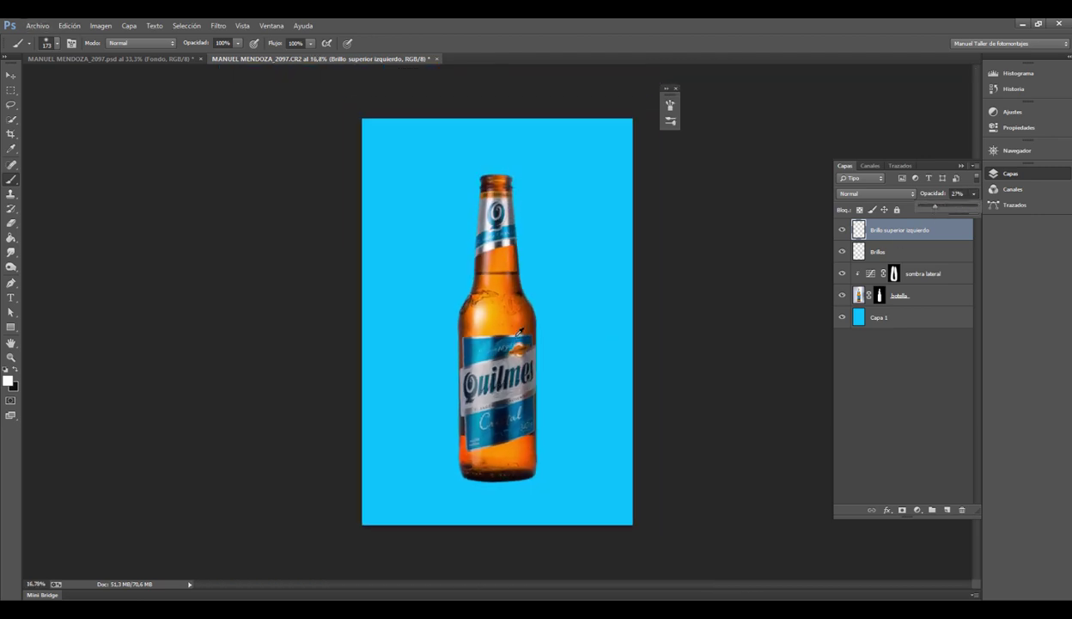
click(866, 249)
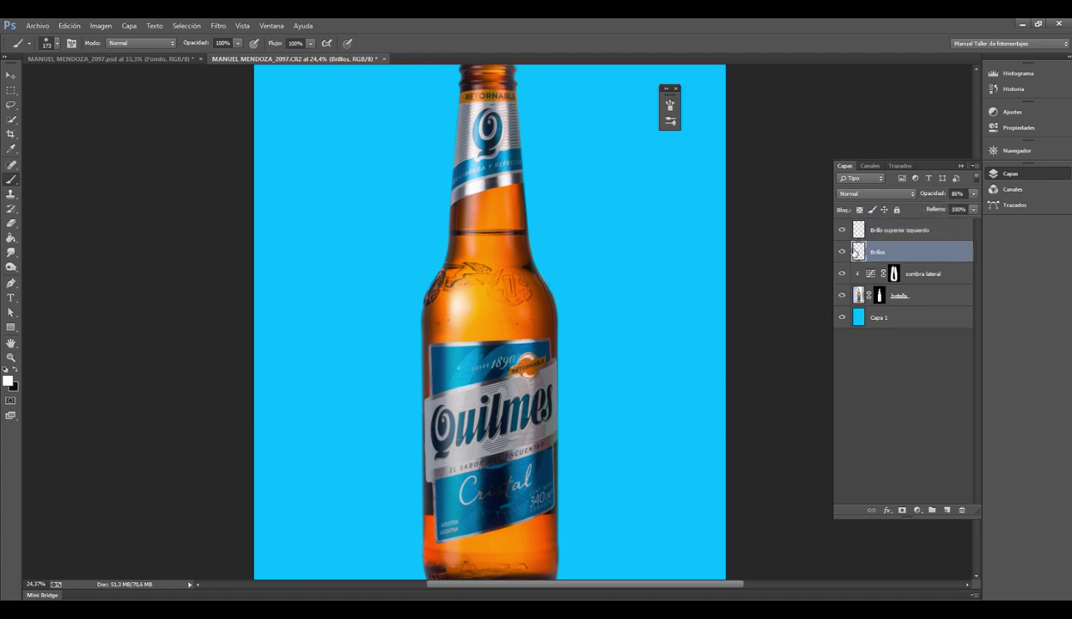
click(844, 230)
click(843, 230)
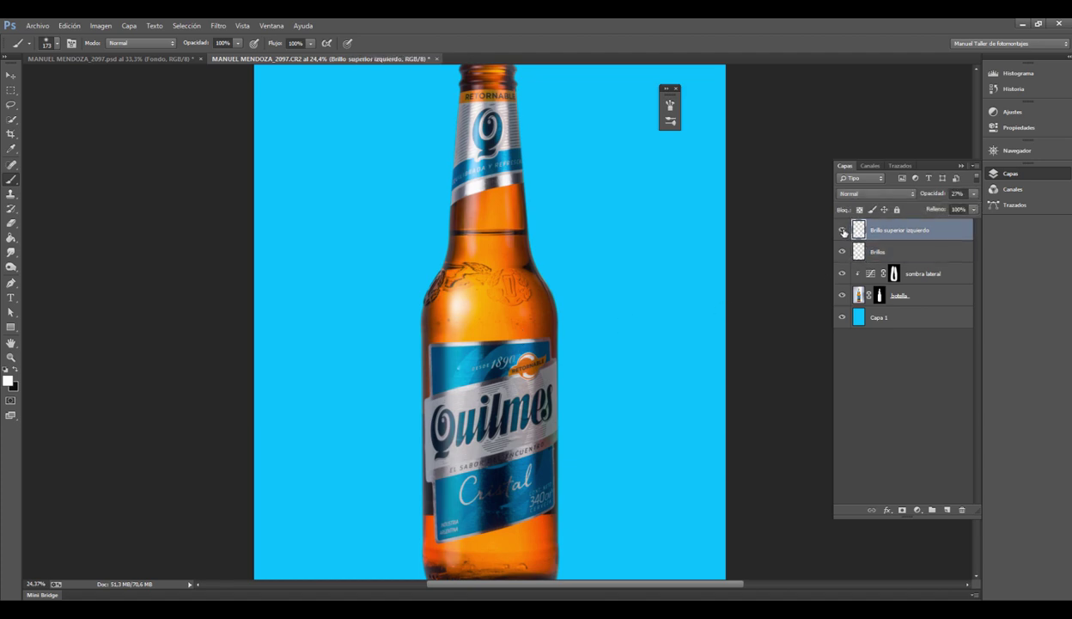
Step: Duplicate the highlight layer as 'brillo derecho' and flip it horizontally
right_click(927, 232)
click(953, 224)
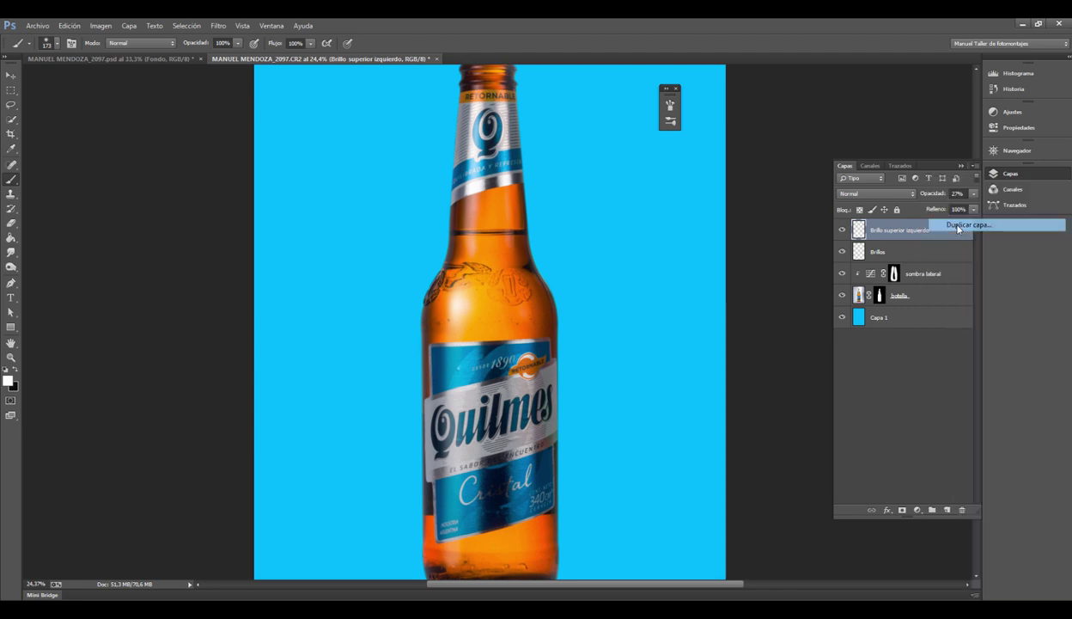
text(bri)
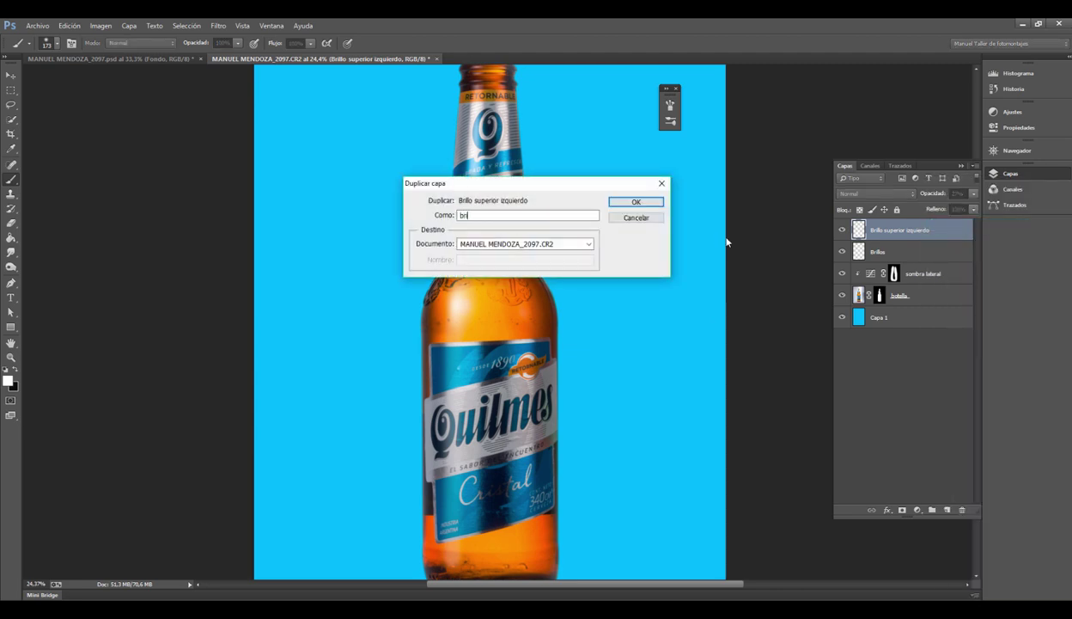
text(llo derecho)
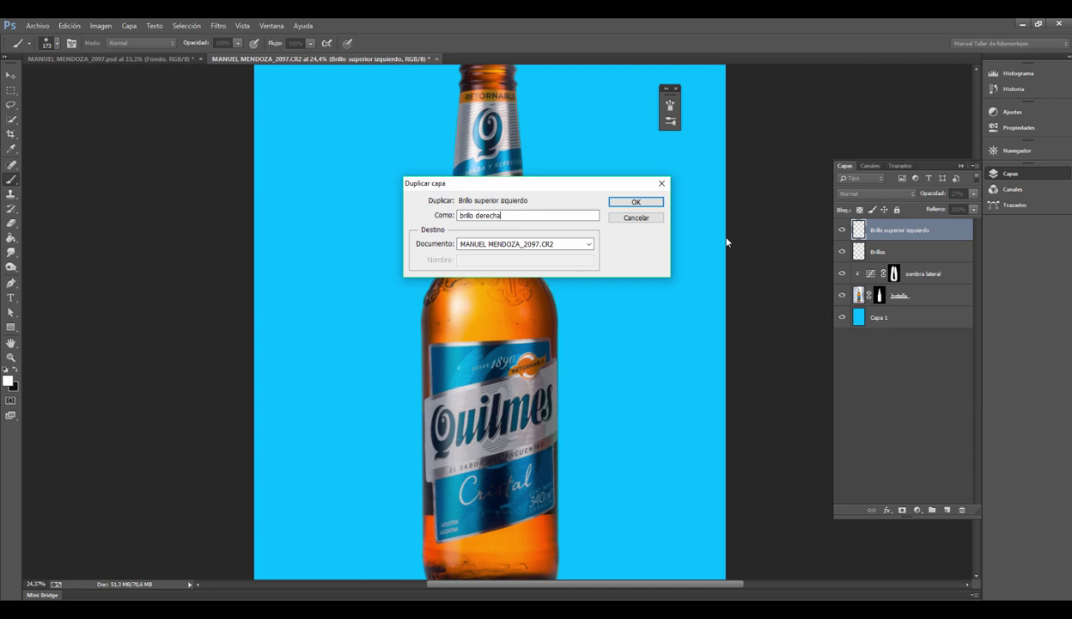
key(Return)
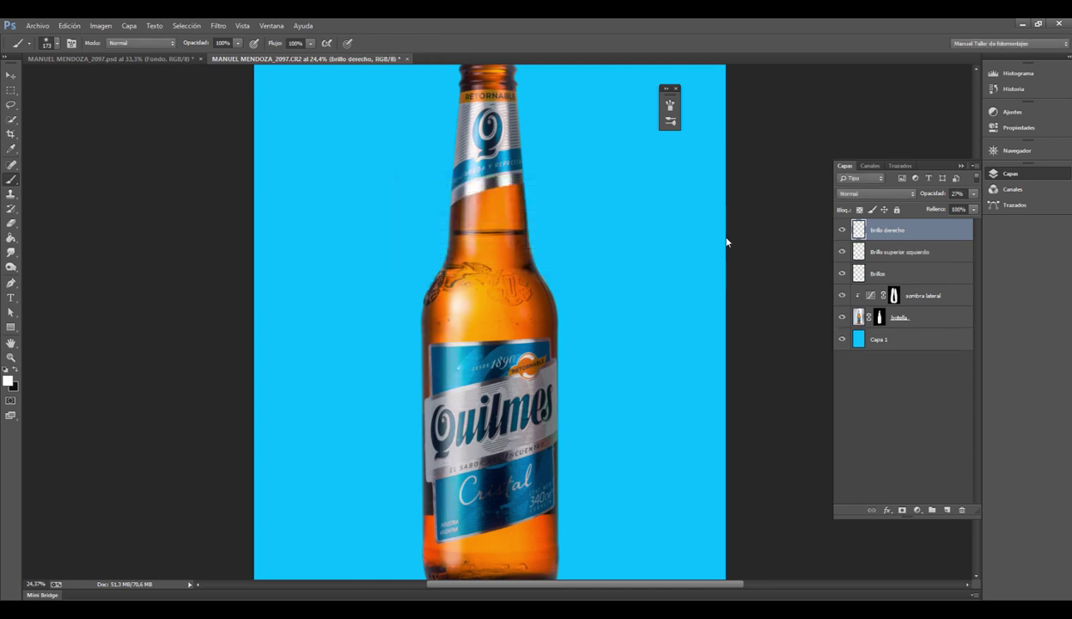
click(73, 25)
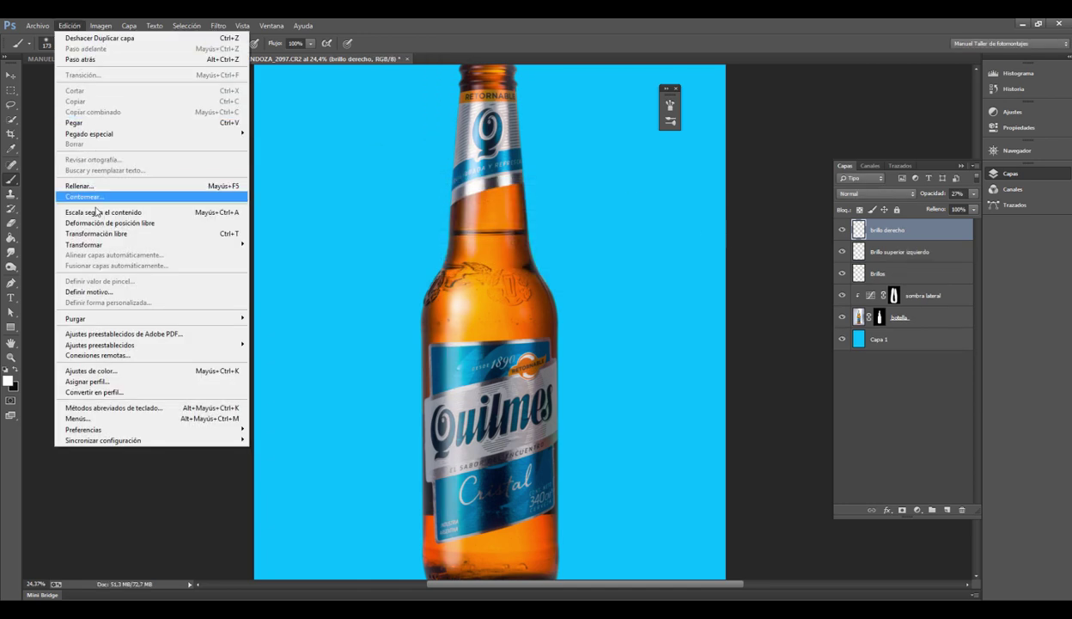
mouse_move(85, 244)
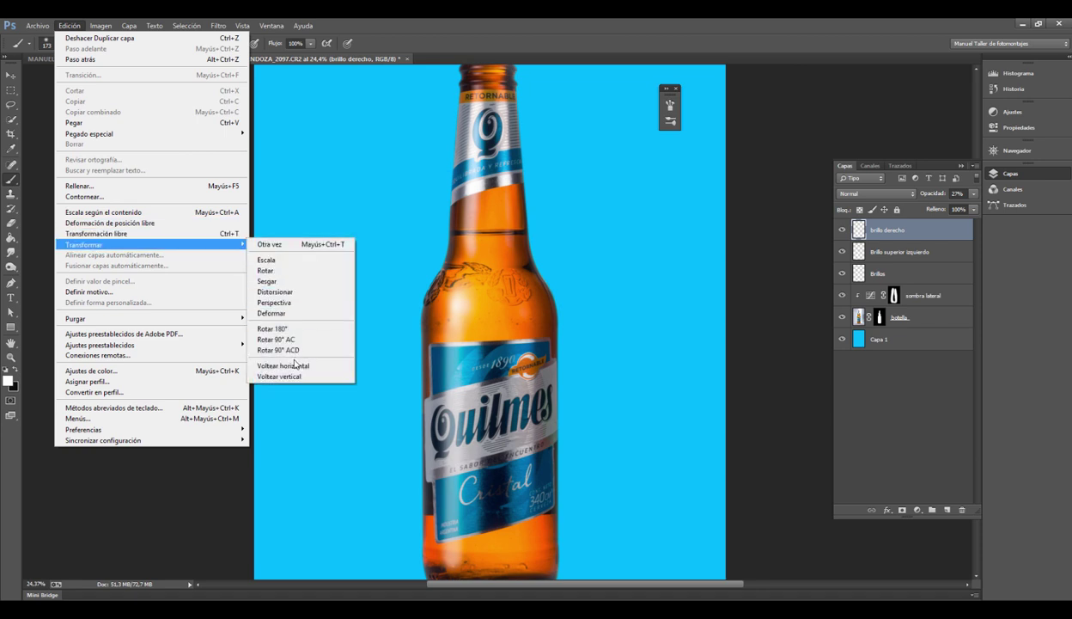
click(284, 365)
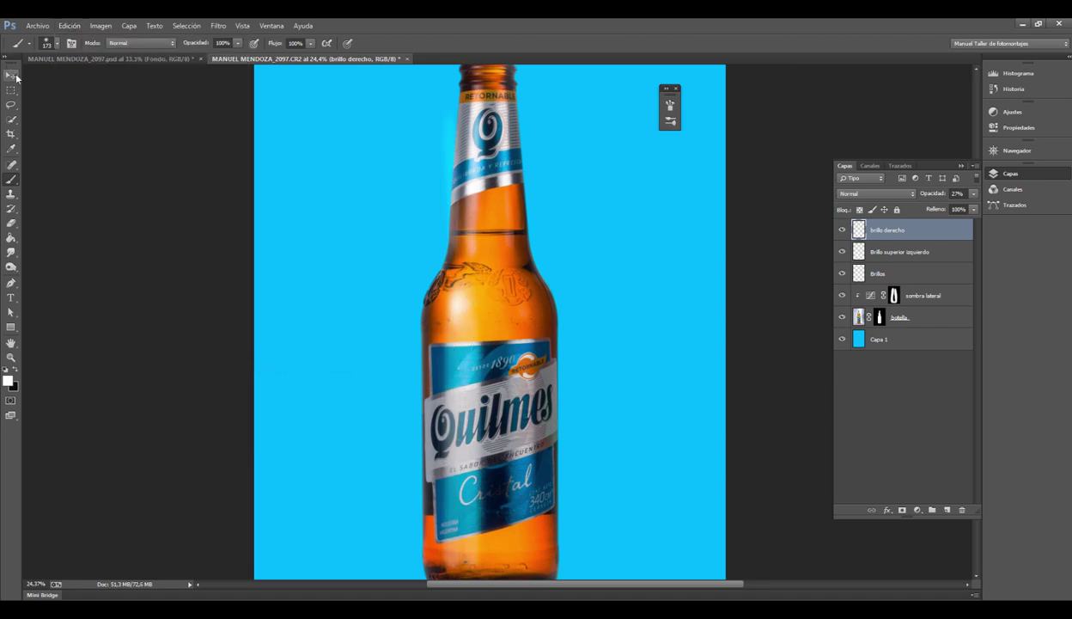
Step: Move the shine right and skew it with Free Transform to follow the bottle's curve
click(11, 76)
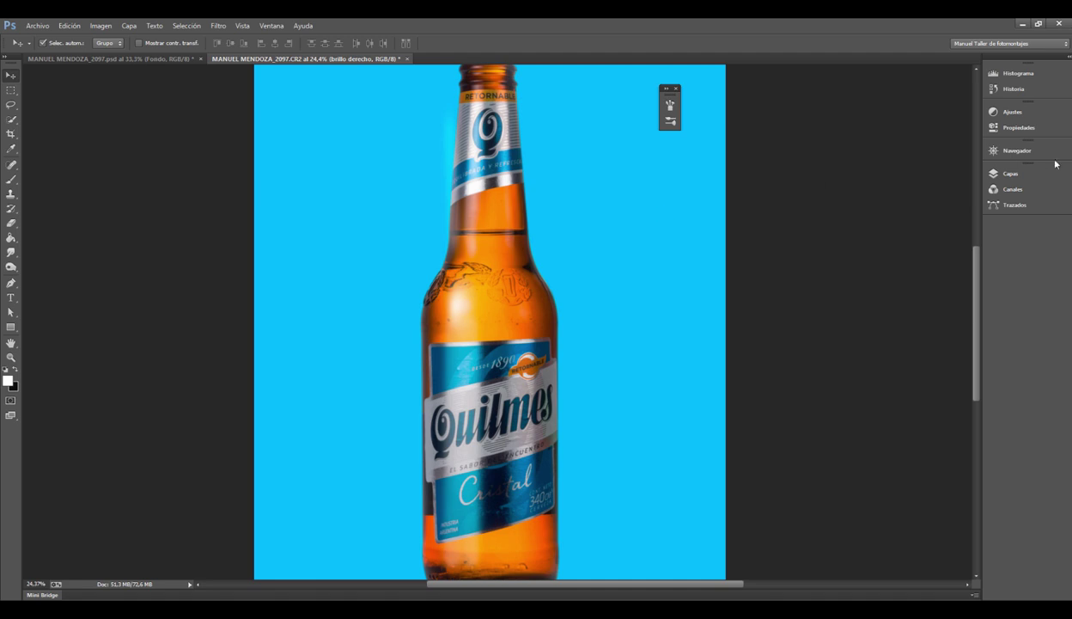
click(1022, 178)
mouse_move(462, 207)
mouse_down()
mouse_move(519, 216)
mouse_move(501, 198)
mouse_up()
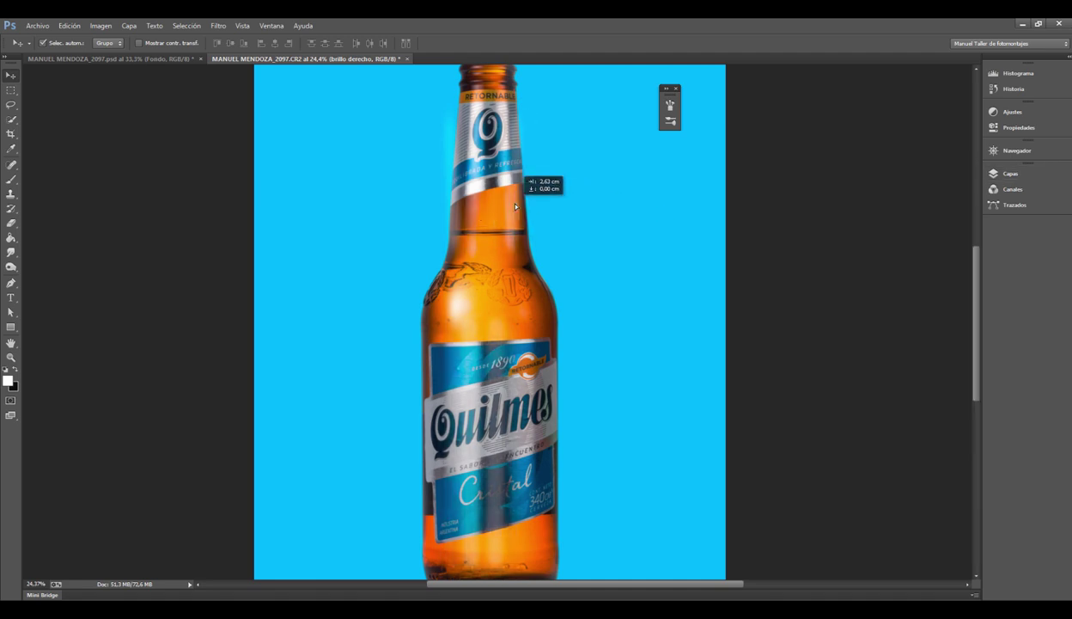
click(501, 199)
key(ctrl+t)
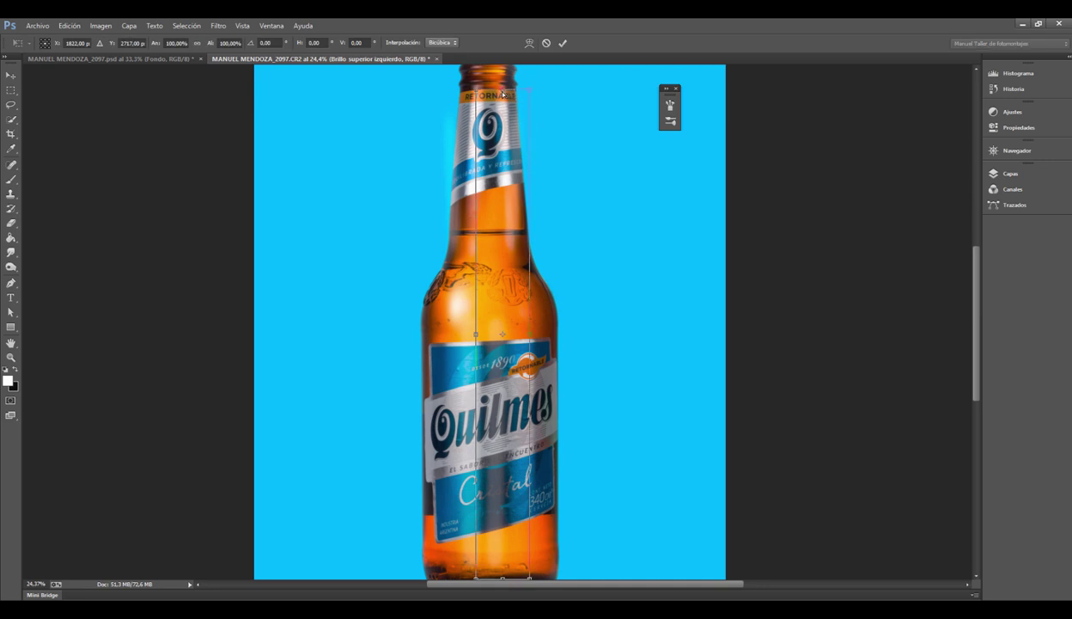
drag(502, 95, 471, 95)
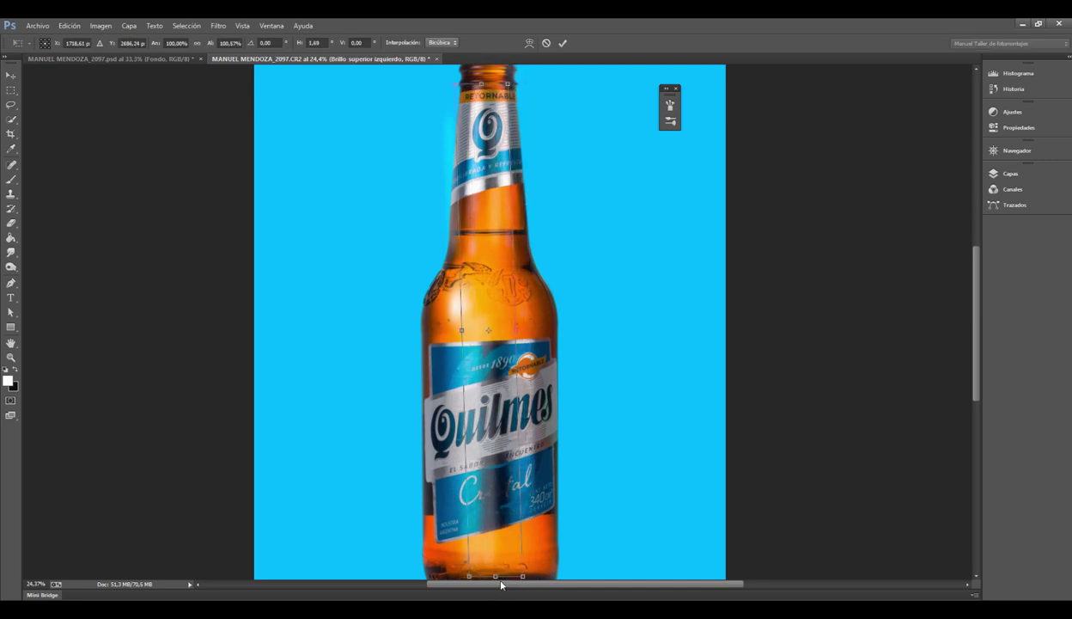
drag(501, 584, 521, 584)
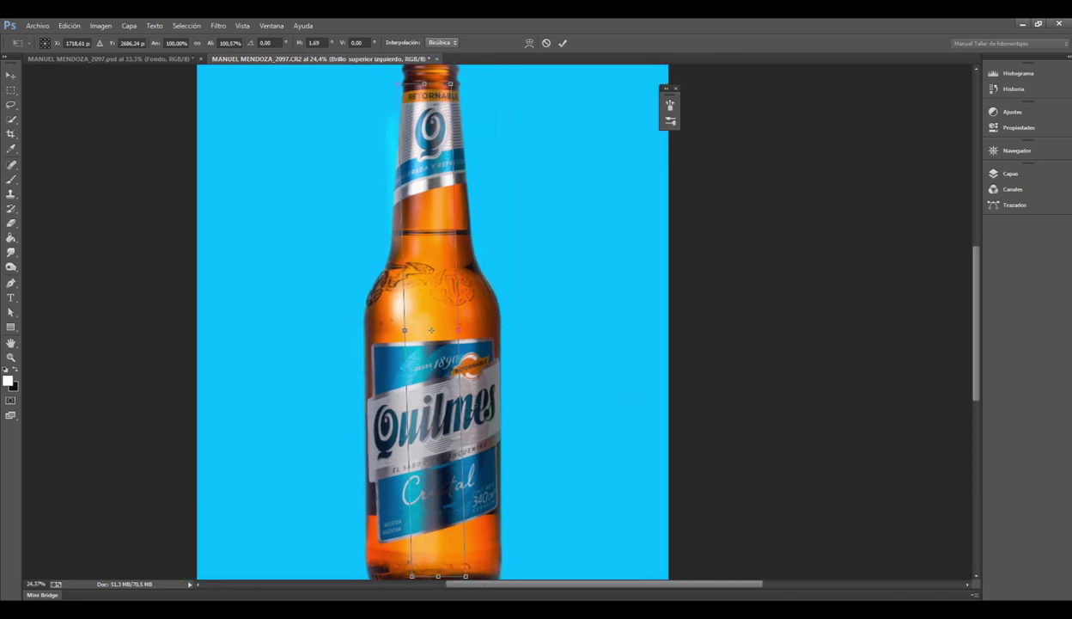
mouse_move(442, 580)
mouse_down()
mouse_move(466, 568)
mouse_move(462, 577)
mouse_up()
drag(448, 238, 457, 244)
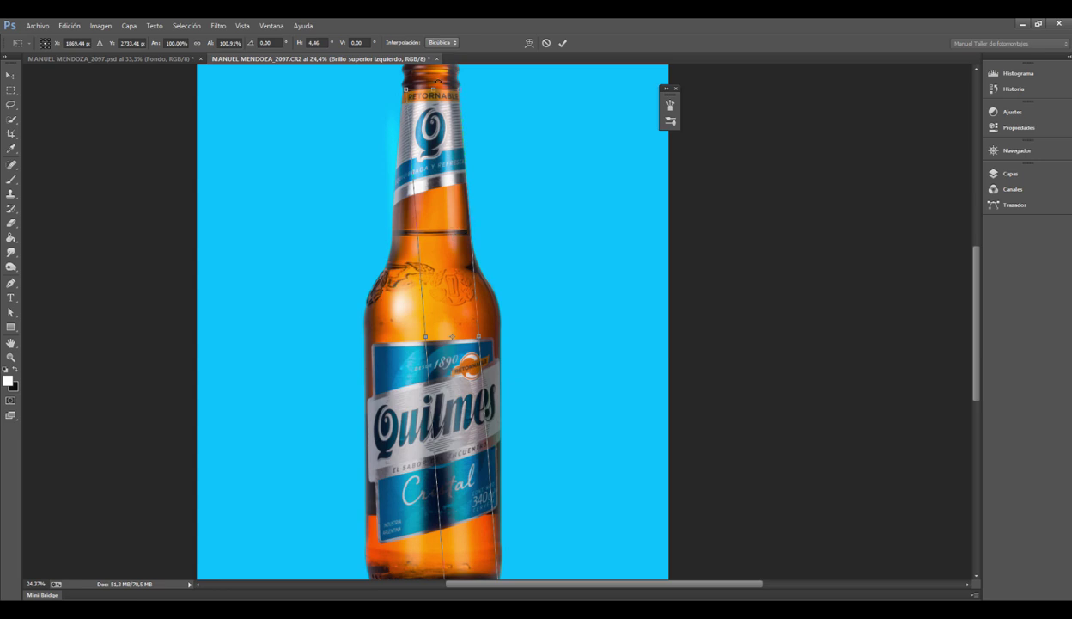
drag(431, 90, 425, 88)
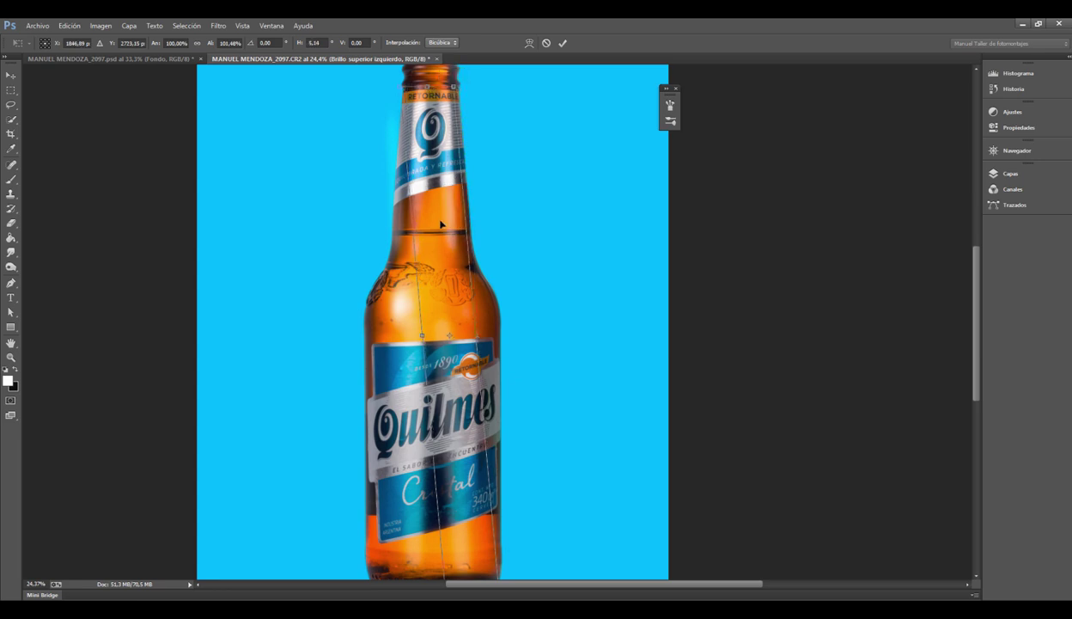
key(Right)
key(Right)
key(Right)
key(Right)
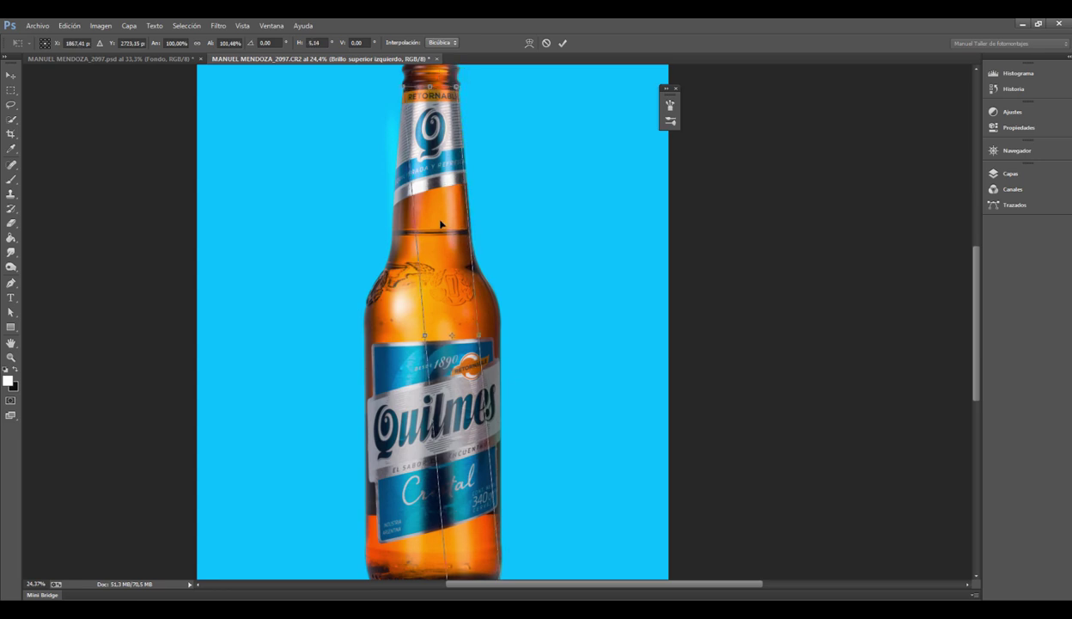
key(Return)
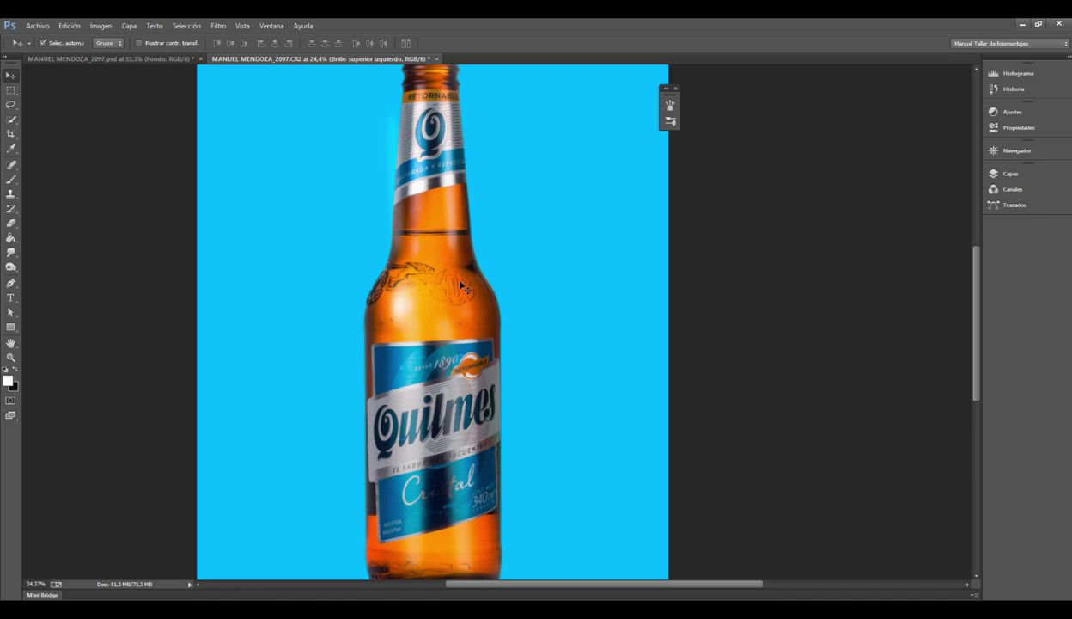
Step: Erase shine over the label with a larger, full-strength eraser so Quilmes reads clearly
click(11, 224)
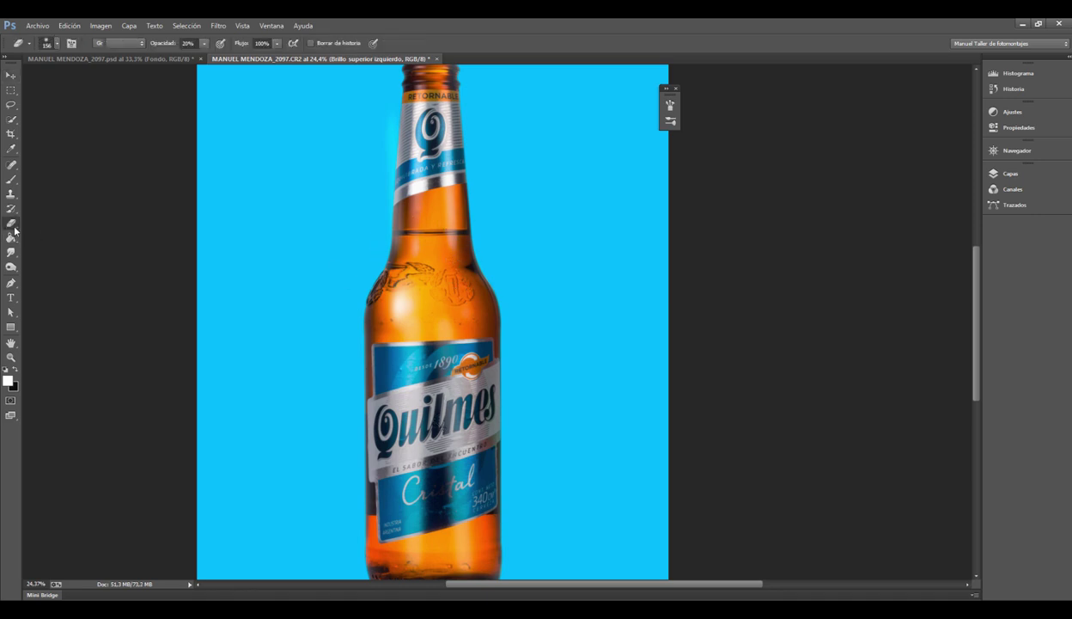
drag(462, 537, 469, 537)
key(0)
drag(455, 404, 480, 426)
mouse_move(455, 520)
mouse_down()
mouse_move(438, 318)
mouse_move(454, 553)
mouse_up()
Step: Switch to the brillo derecho layer and step back the last two shine edits
scroll(515, 429, down, 1)
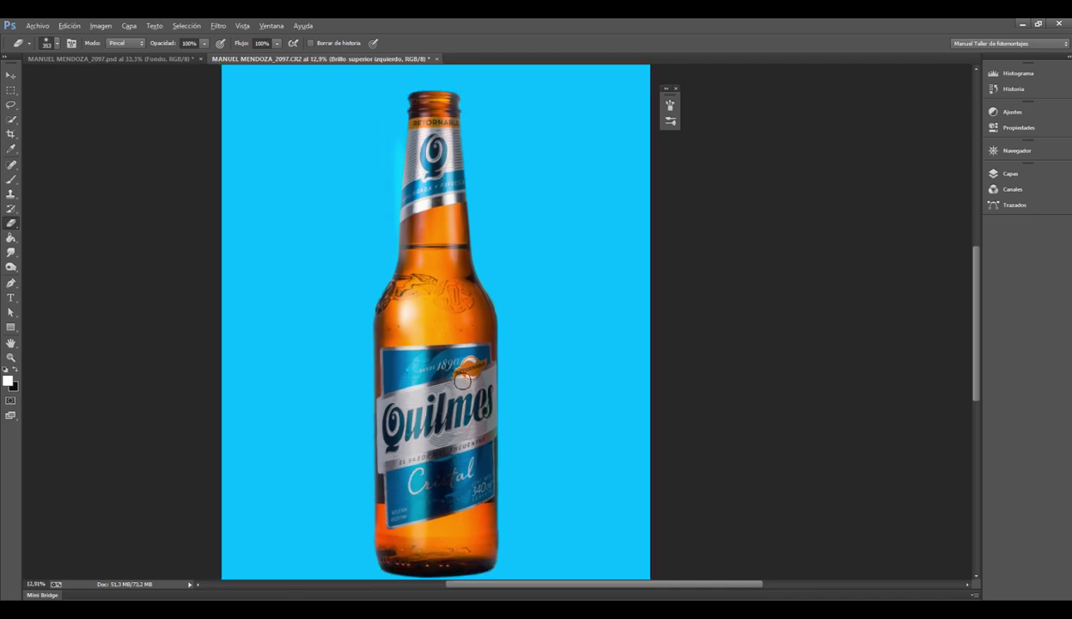
scroll(555, 331, down, 3)
scroll(469, 292, up, 3)
scroll(464, 266, up, 2)
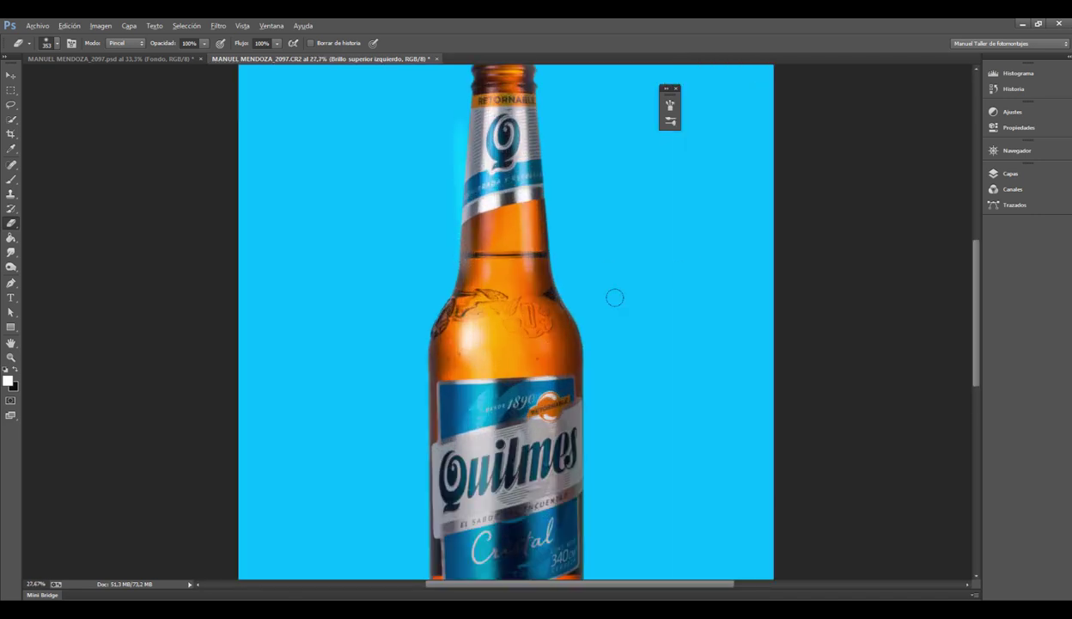
key(alt+bracketleft)
key(ctrl+alt+z)
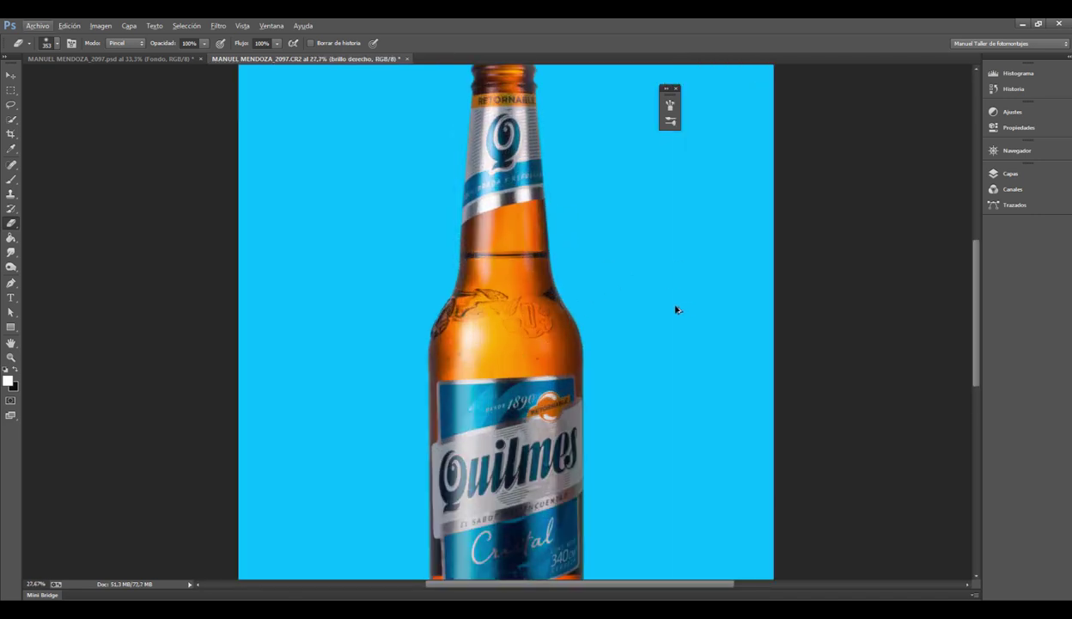
key(ctrl+alt+z)
Step: Move the brillo derecho streak onto the bottle's right edge
key(v)
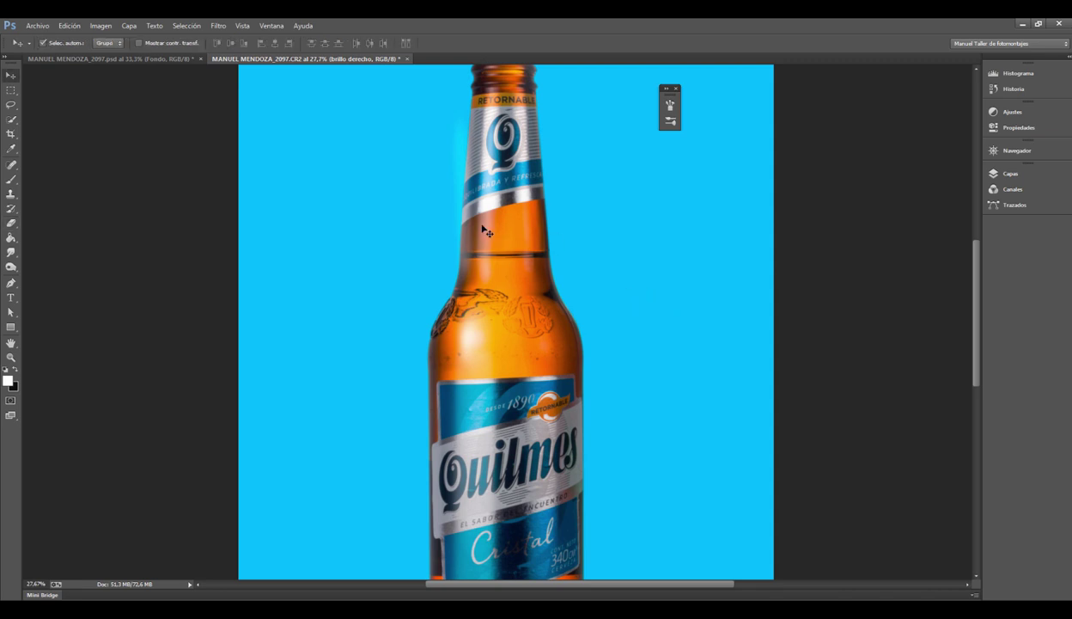
click(1034, 172)
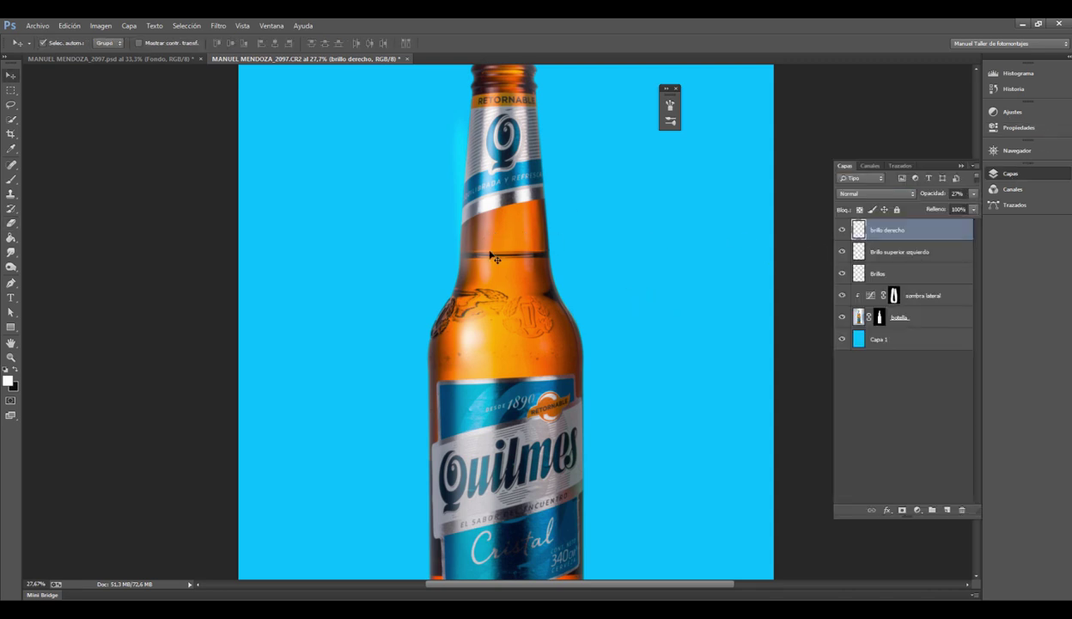
mouse_move(464, 251)
mouse_down()
mouse_move(532, 263)
mouse_move(571, 256)
mouse_up()
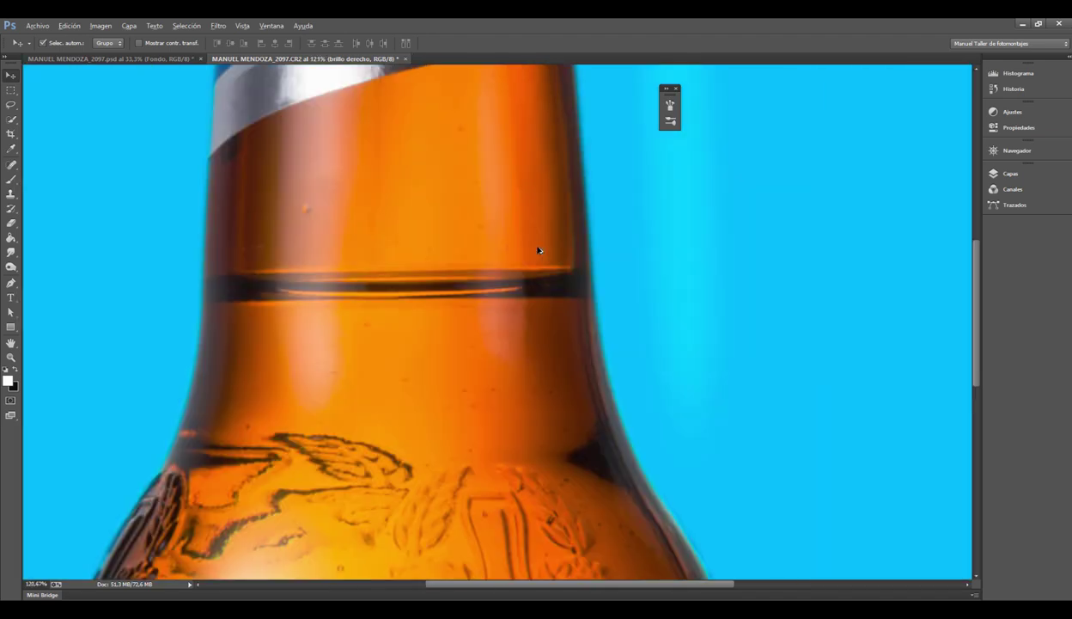
scroll(549, 250, up, 5)
scroll(511, 258, down, 2)
scroll(518, 245, down, 1)
scroll(526, 275, down, 2)
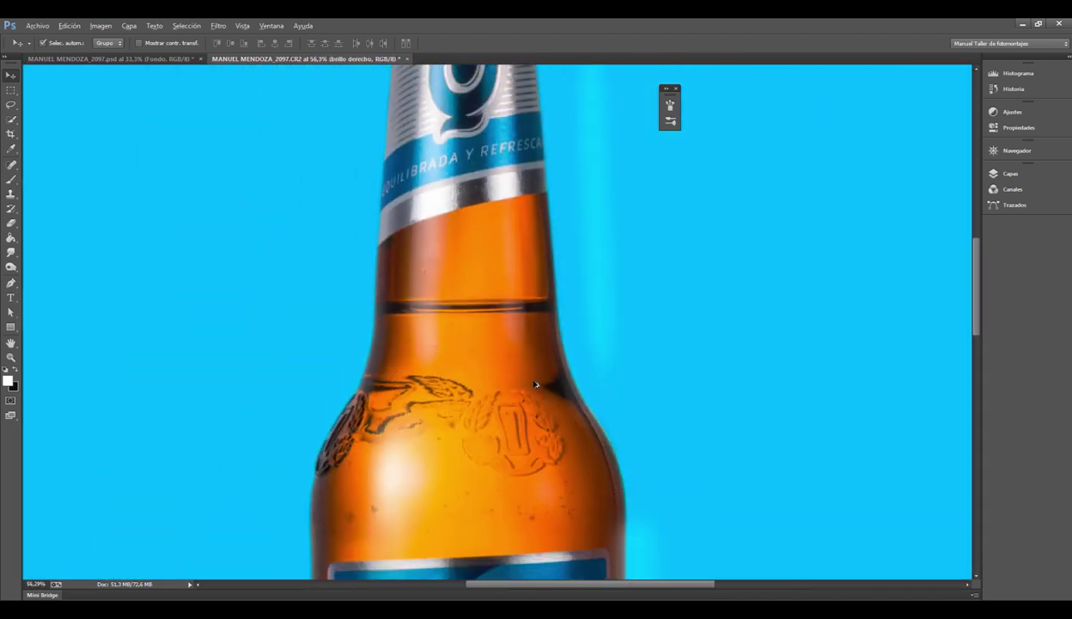
scroll(528, 314, down, 2)
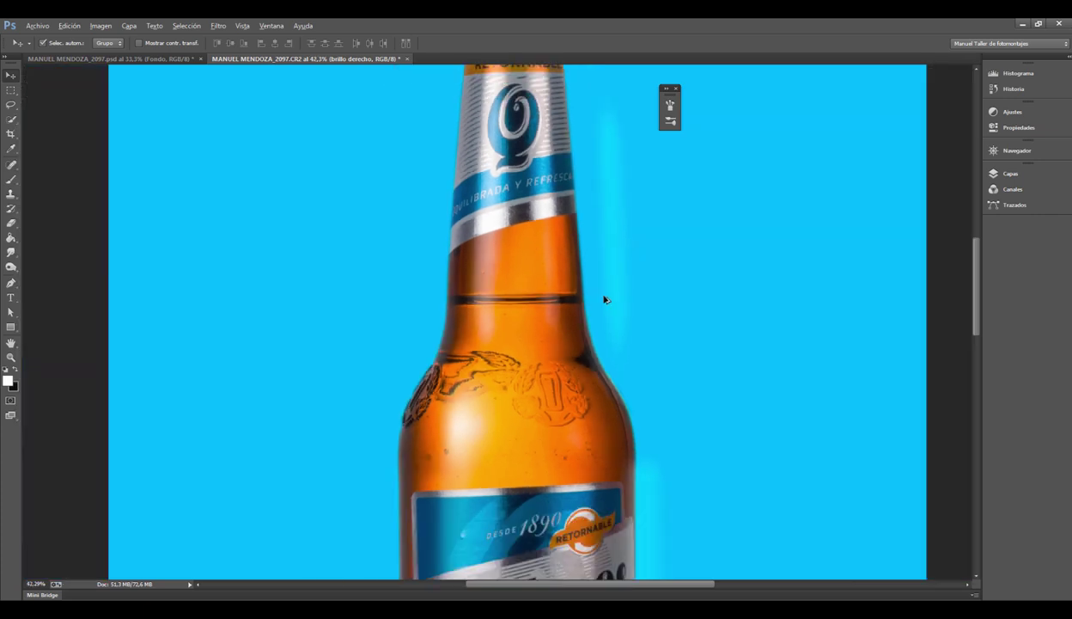
scroll(603, 299, down, 1)
drag(606, 288, 576, 296)
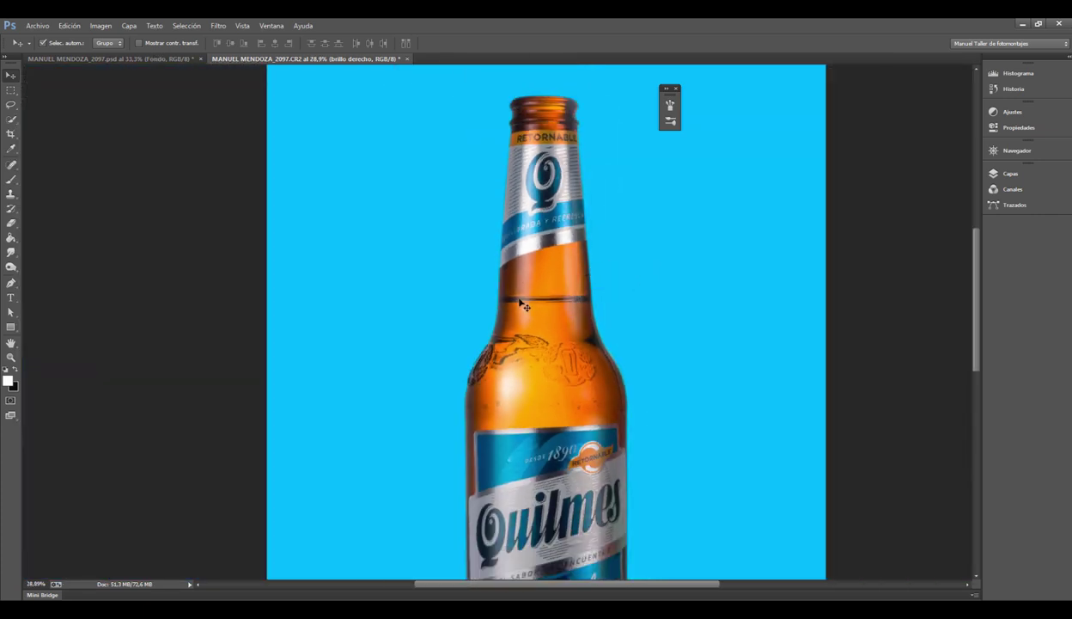
click(1011, 174)
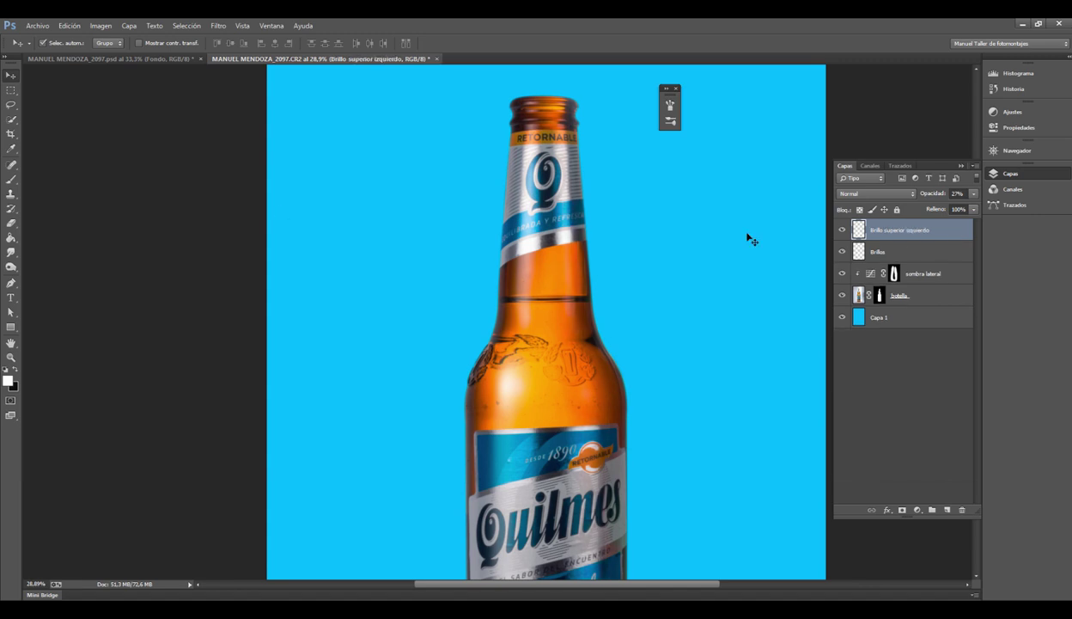
Step: Add a new layer and brush a vertical white stroke up the bottle neck
click(10, 177)
click(1010, 174)
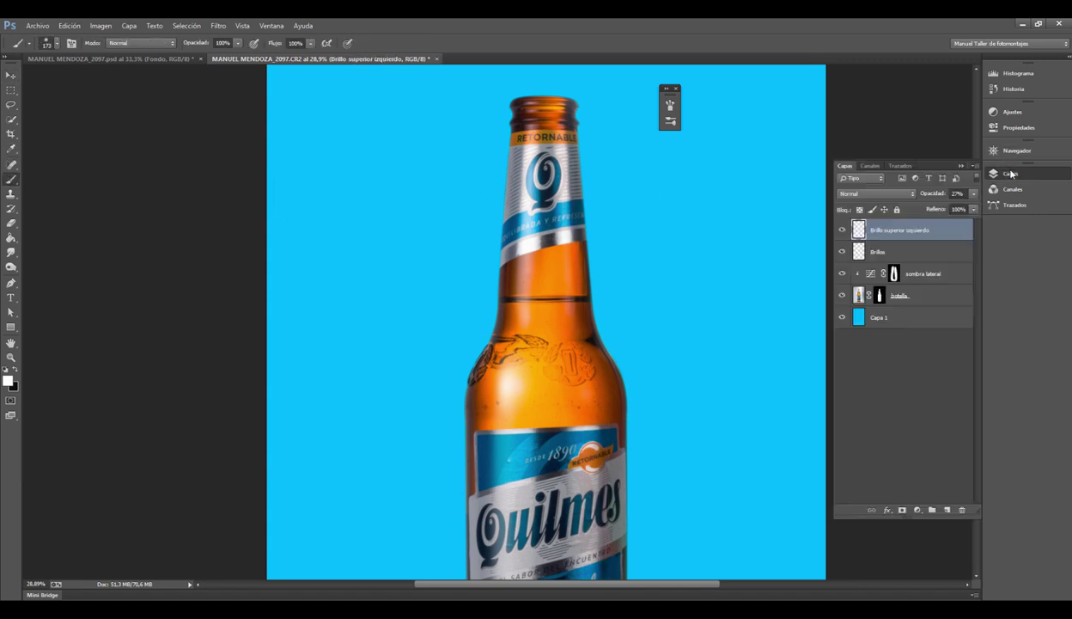
click(947, 510)
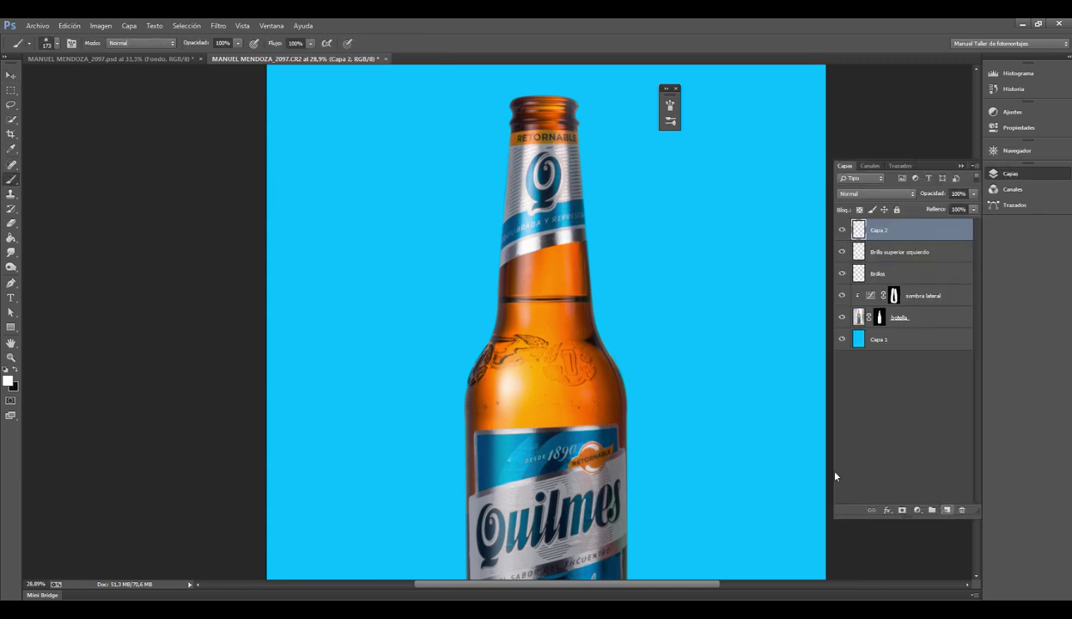
scroll(544, 266, up, 2)
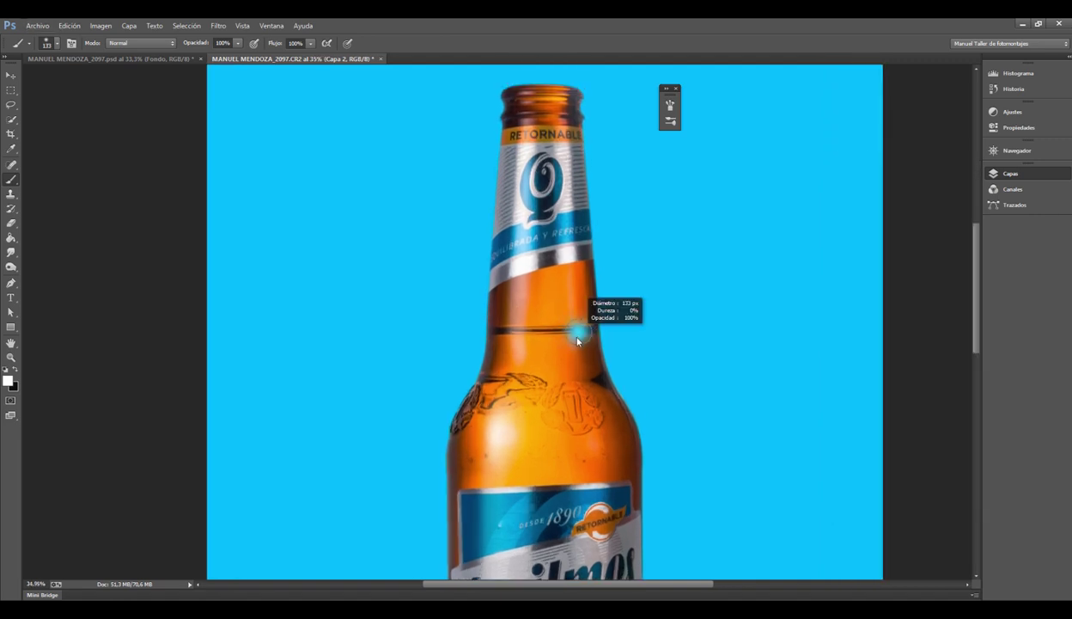
scroll(573, 340, up, 3)
click(573, 339)
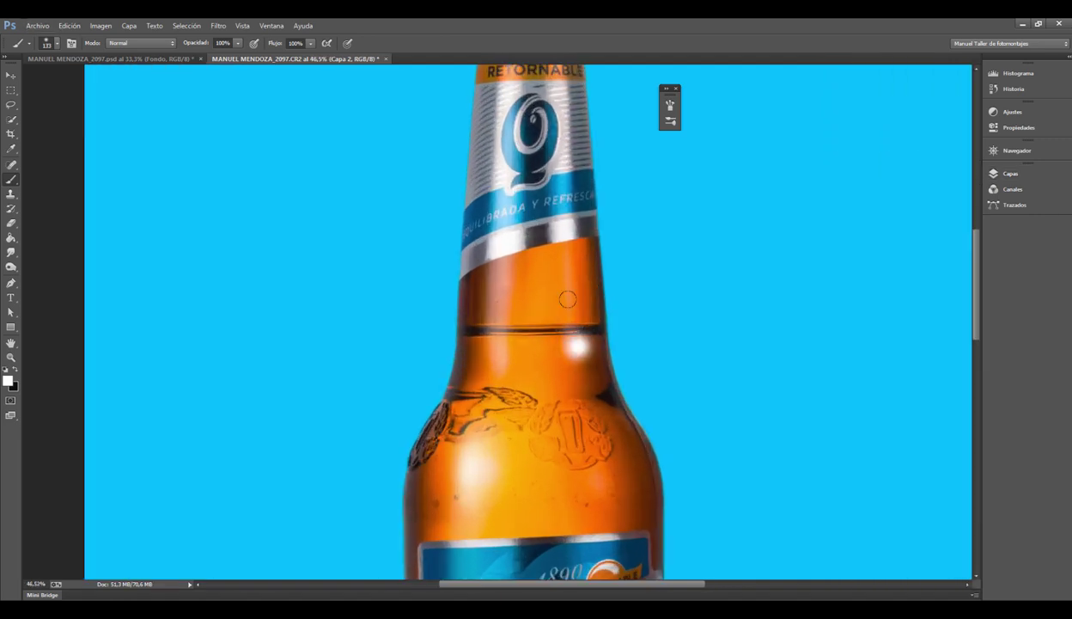
shift+click(571, 234)
Step: Lower the neck highlight to 23% opacity and nudge it slightly lower
click(1007, 174)
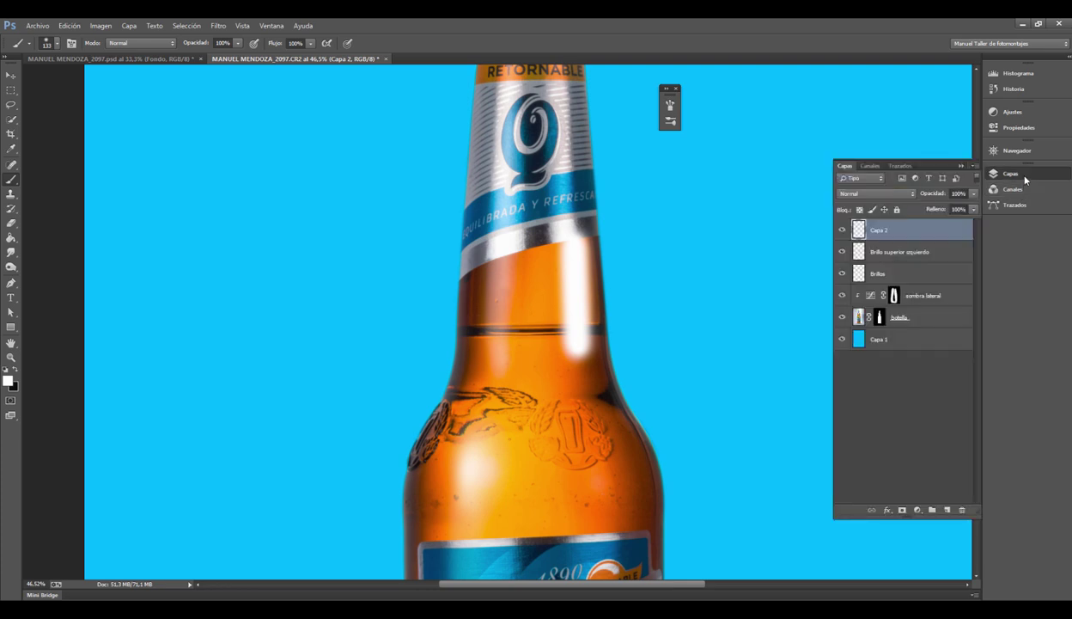
drag(972, 200, 936, 210)
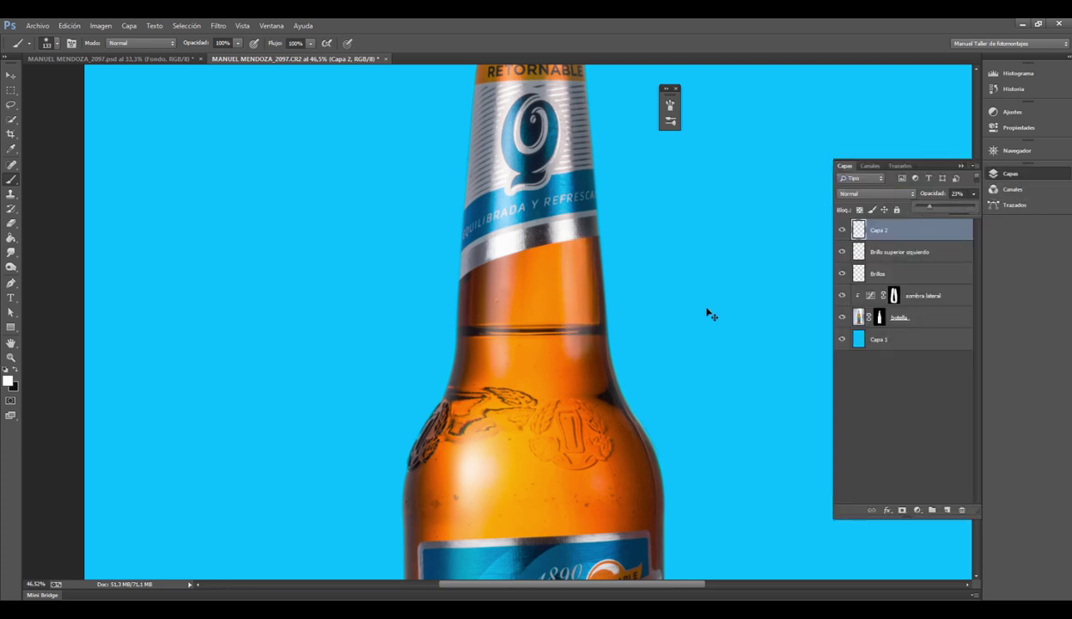
key(ctrl+t)
key(F7)
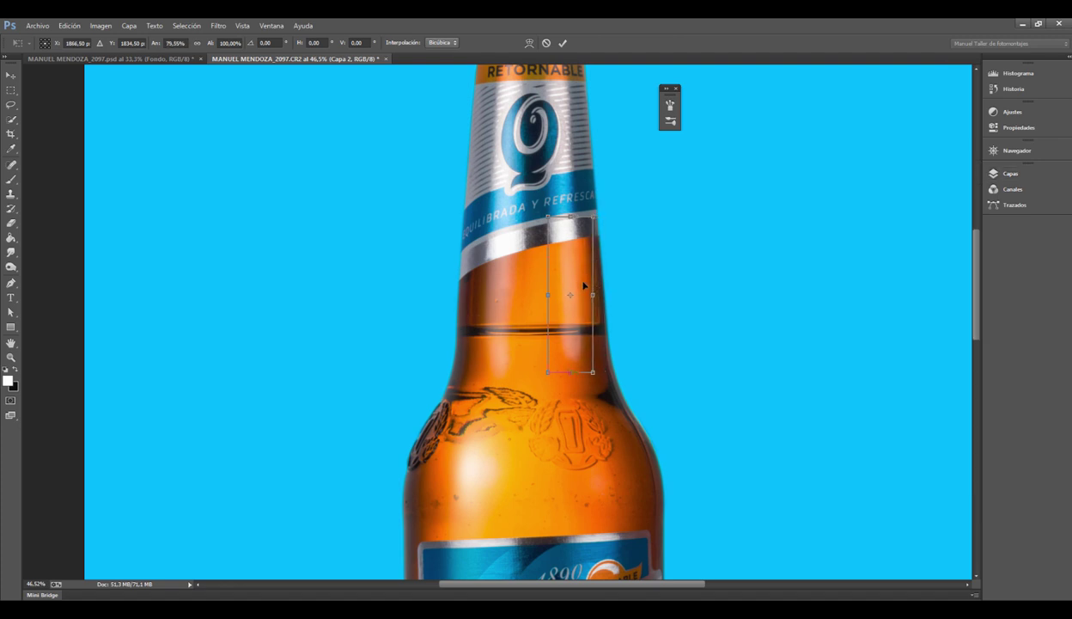
drag(584, 286, 582, 295)
key(Return)
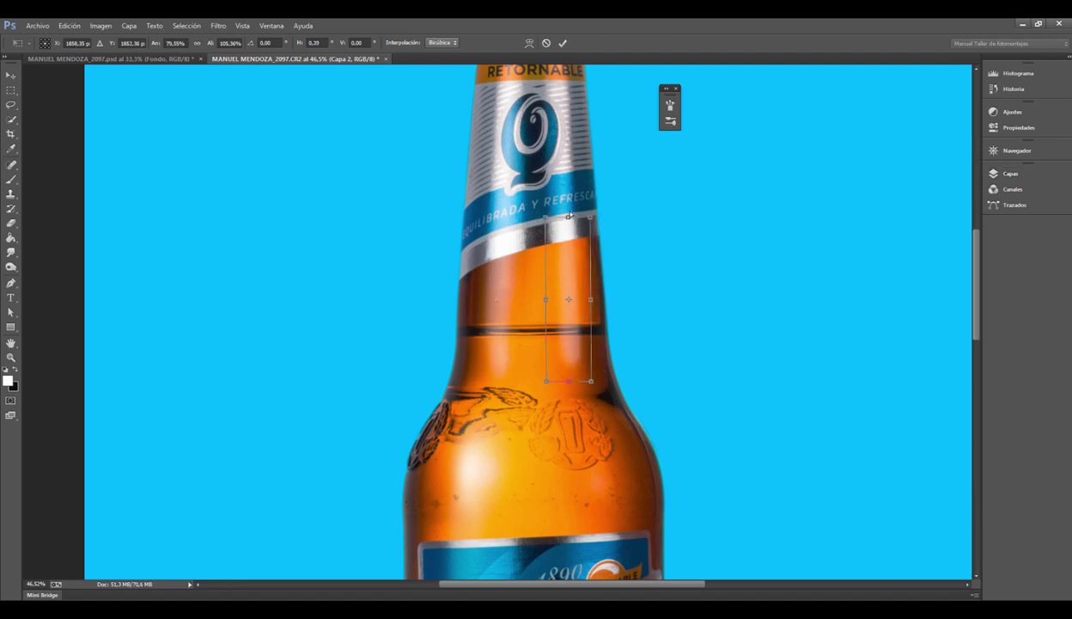
key(b)
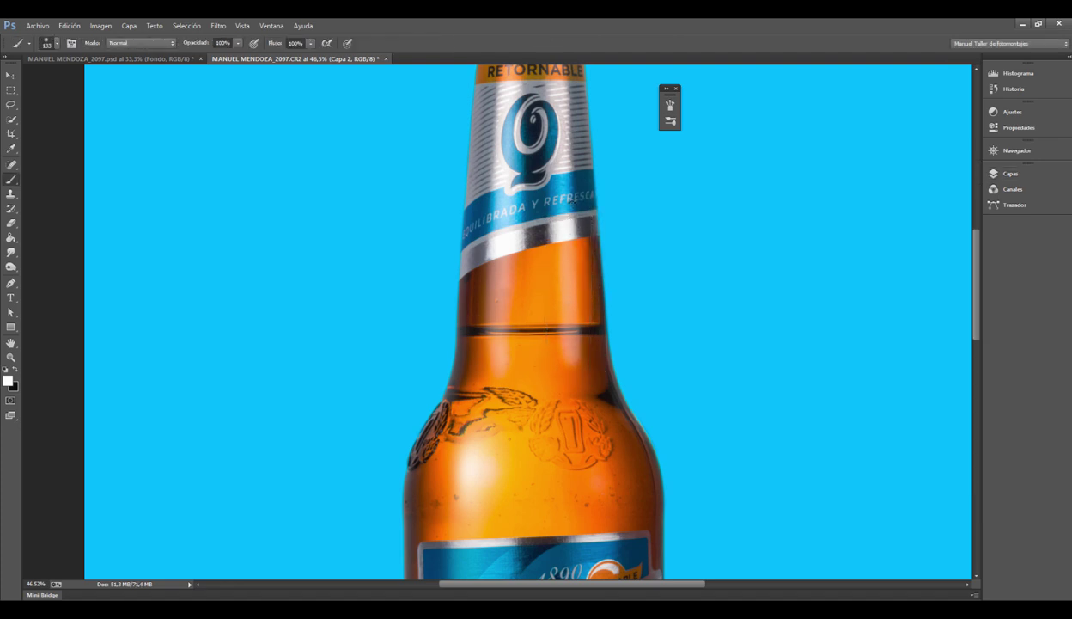
scroll(572, 201, down, 4)
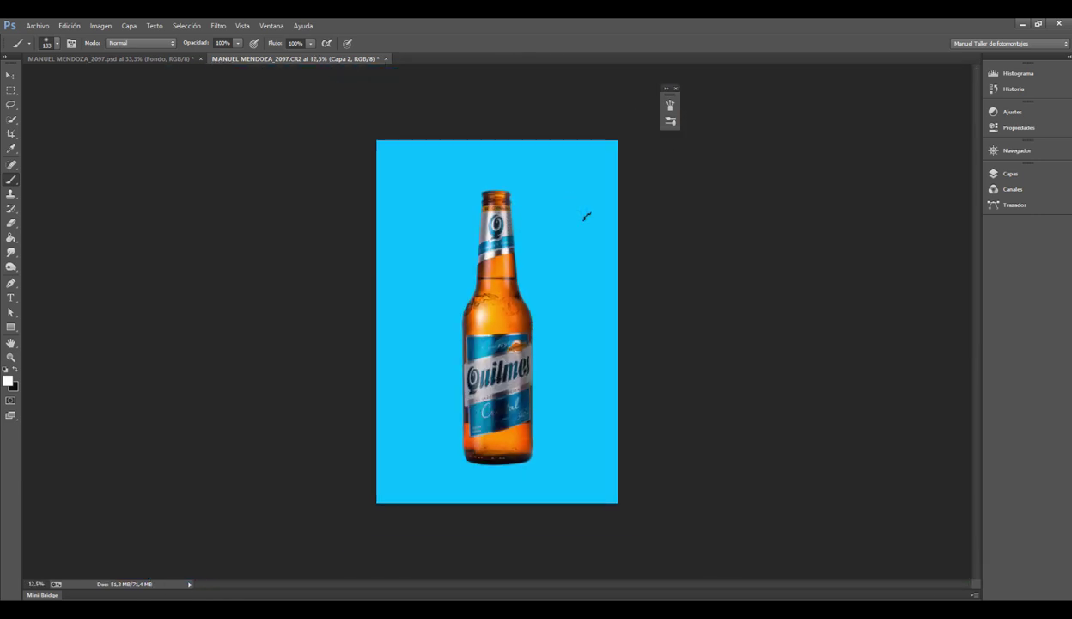
Step: Add a Curvas adjustment layer above 'sombra lateral', bending the curve down to darken
click(1011, 173)
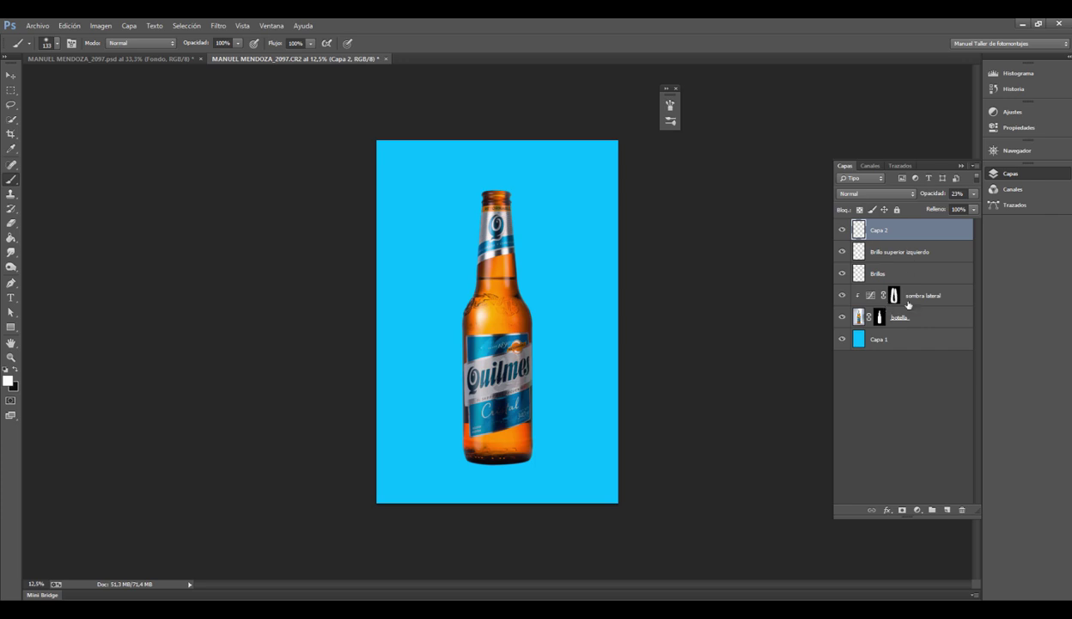
click(919, 295)
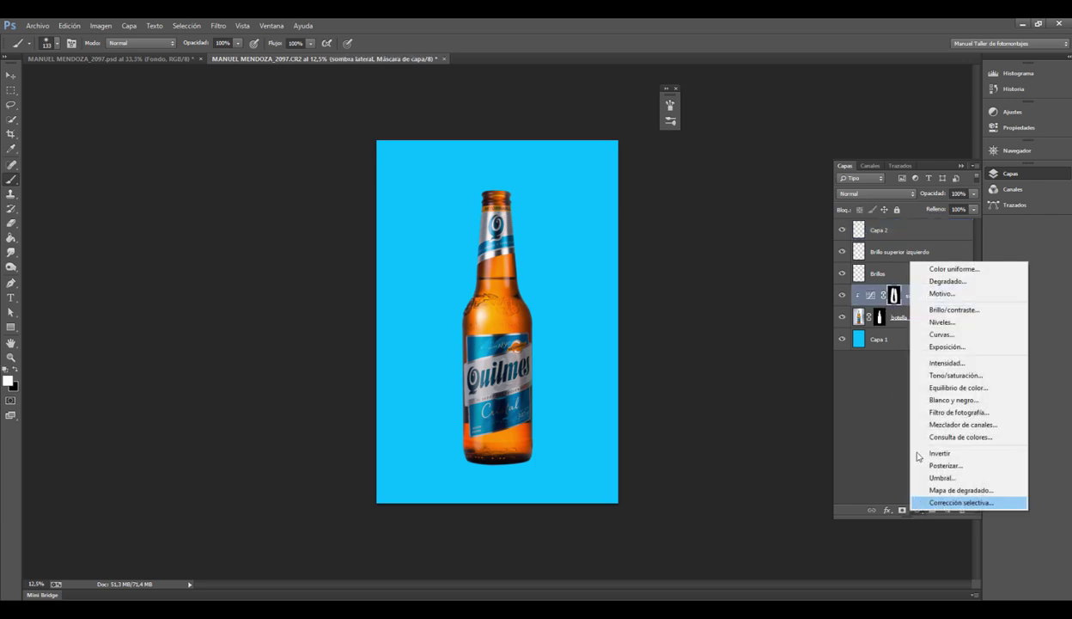
click(918, 509)
click(955, 334)
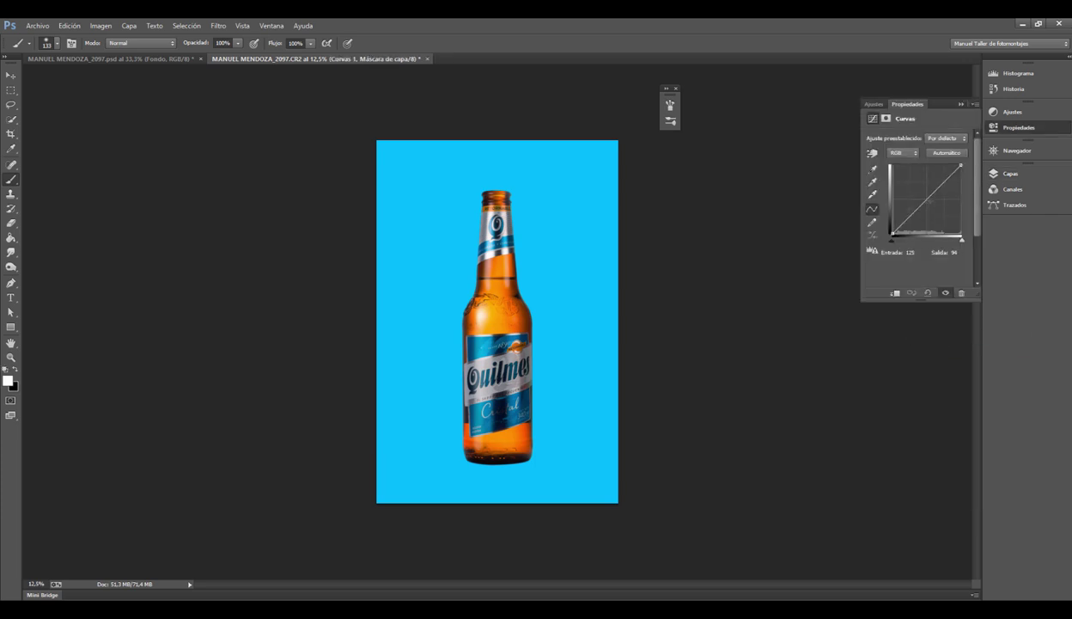
drag(935, 189, 935, 206)
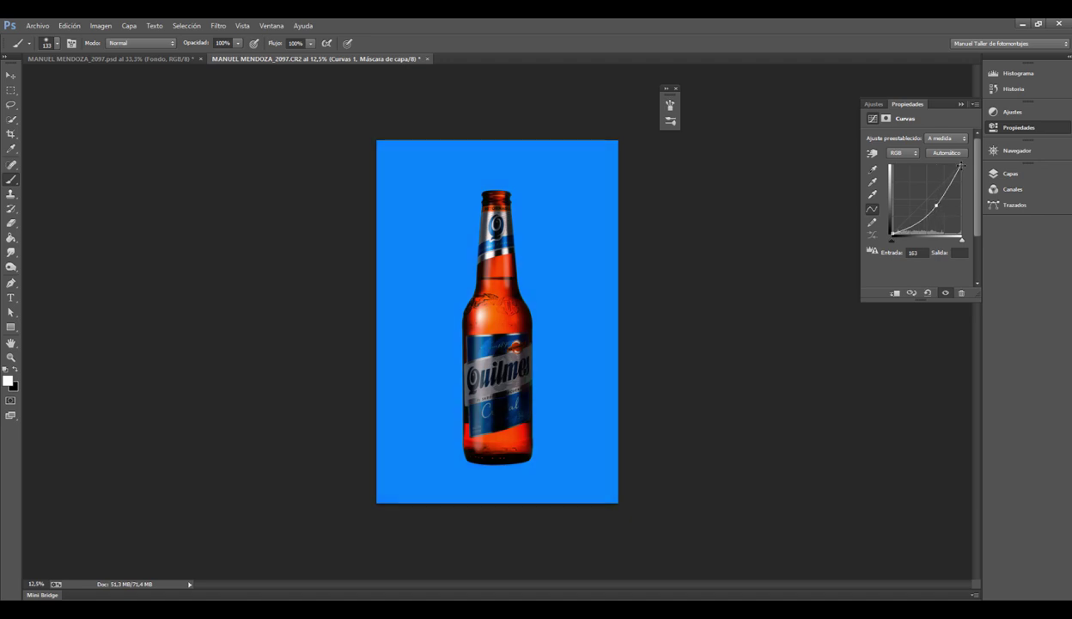
drag(960, 164, 959, 190)
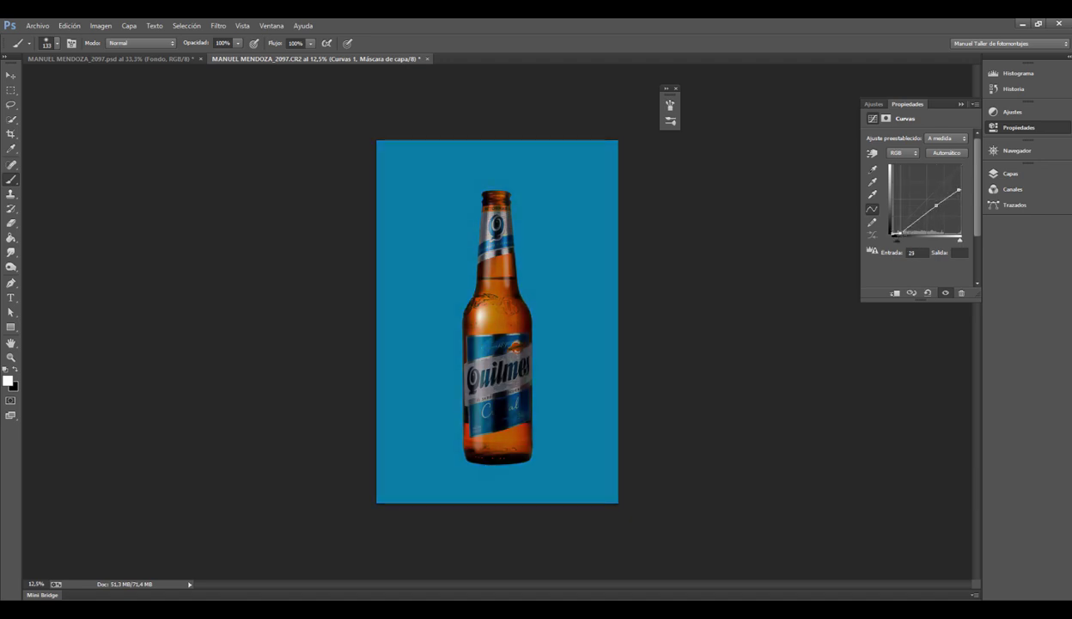
drag(891, 233, 896, 230)
Step: Invert the curves mask, rename the layer 'Sombra 2', and clip it to the layer below
click(1007, 172)
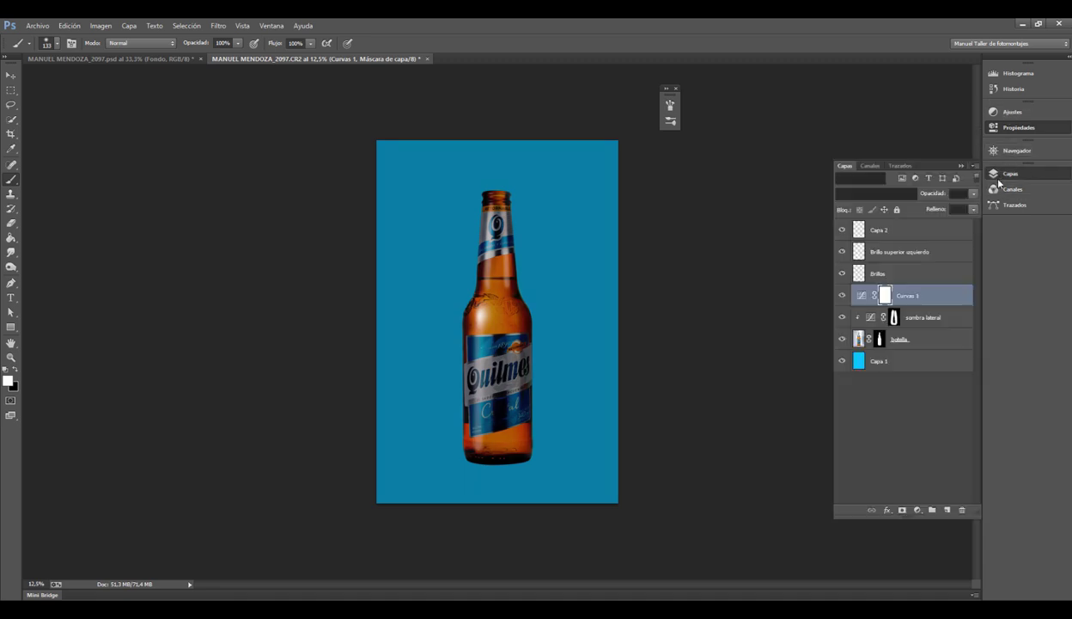
key(ctrl+i)
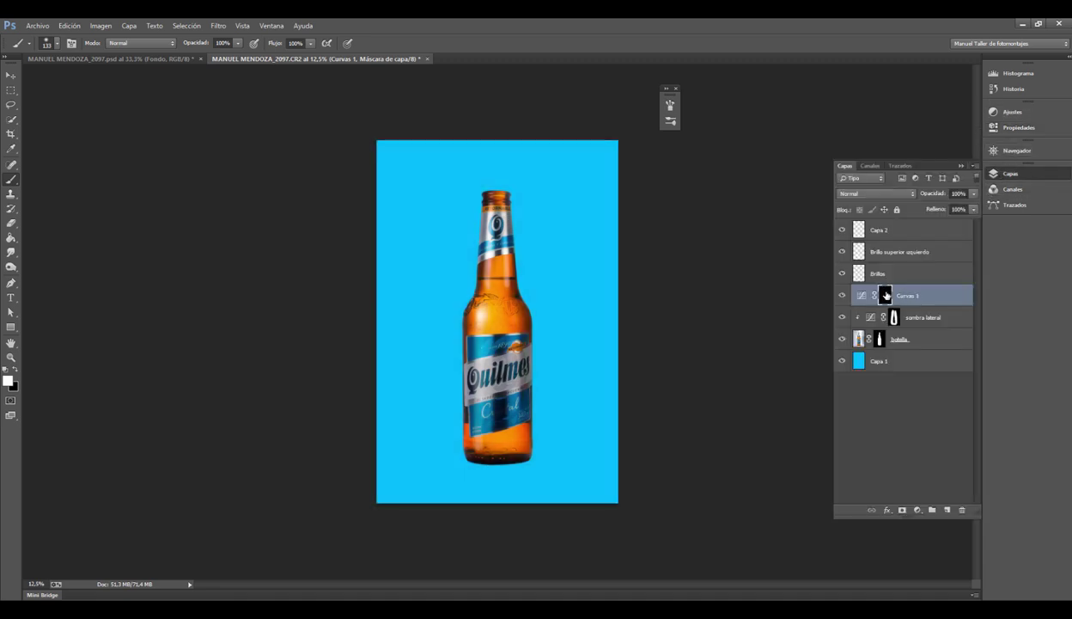
double_click(903, 295)
text(50)
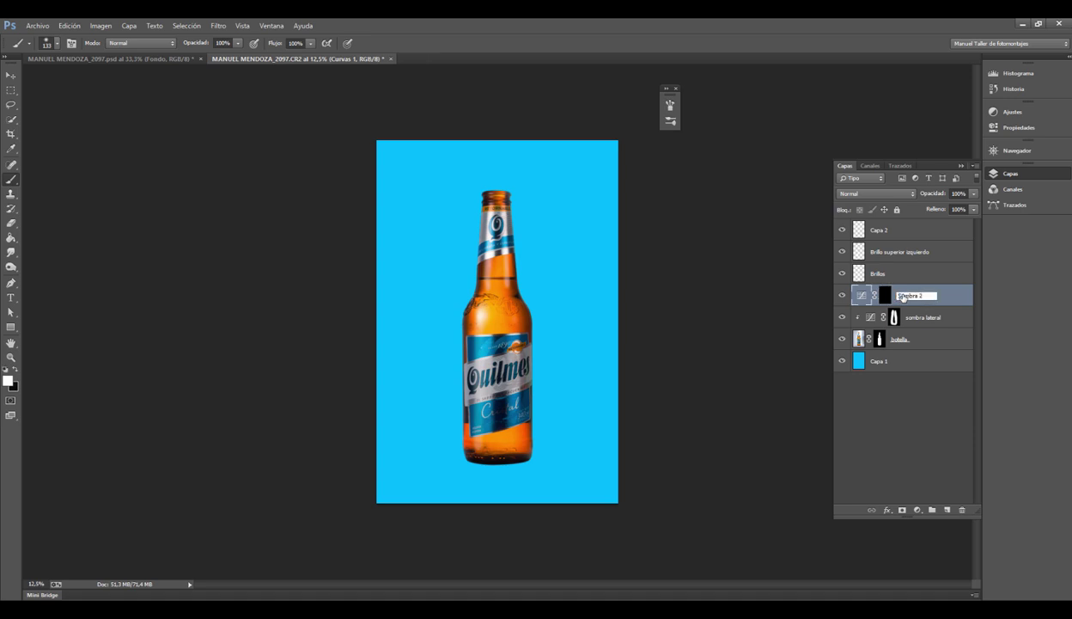
key(Return)
alt+click(859, 303)
Step: Target the Sombra 2 mask with a 504 px soft brush at 20% opacity, then zoom out to fit
scroll(562, 340, up, 1)
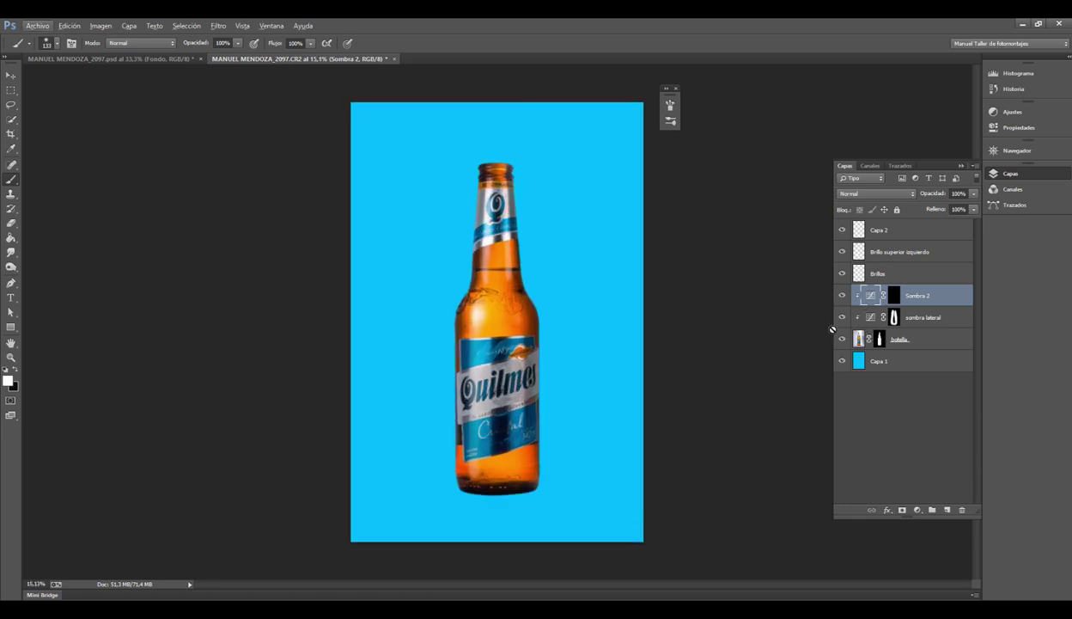
click(892, 296)
scroll(502, 470, up, 2)
key(F7)
scroll(511, 483, down, 1)
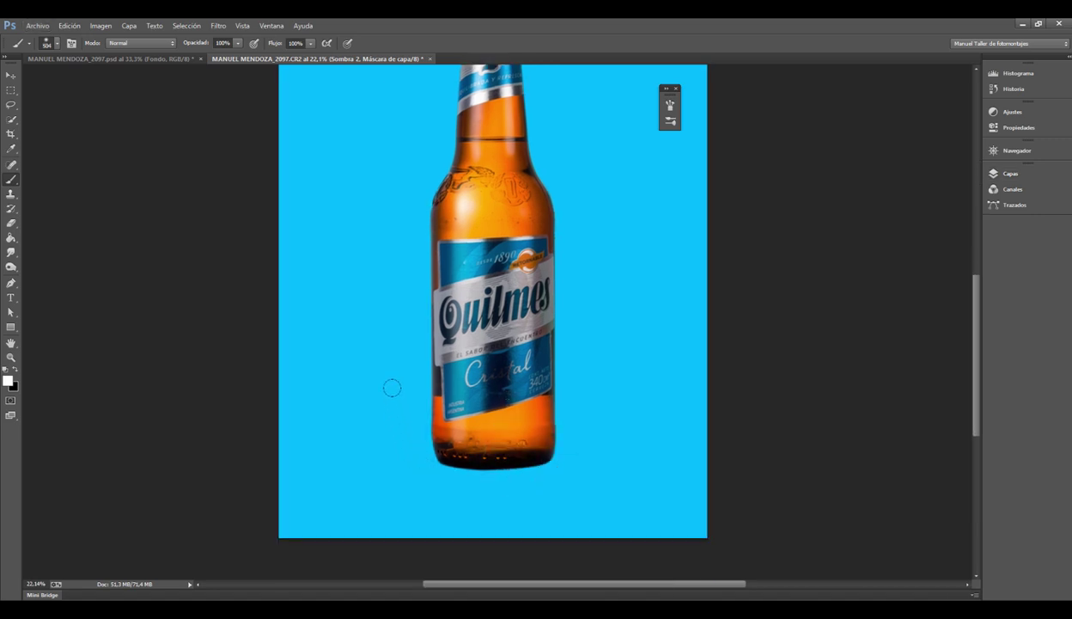
key(3)
click(222, 43)
key(shift+Down)
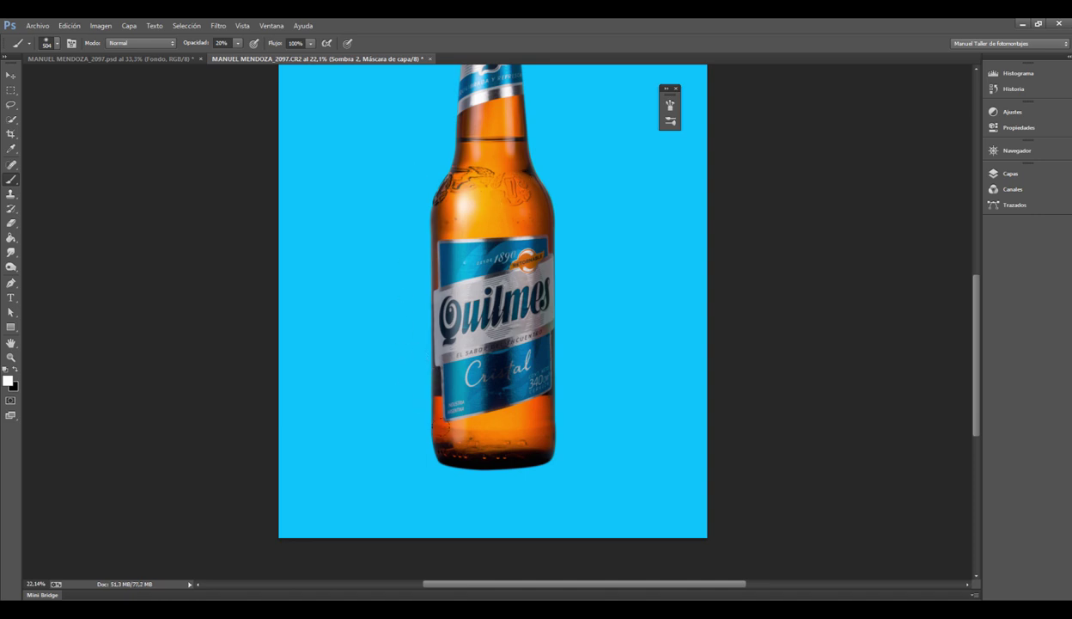
key(ctrl+minus)
key(ctrl+minus)
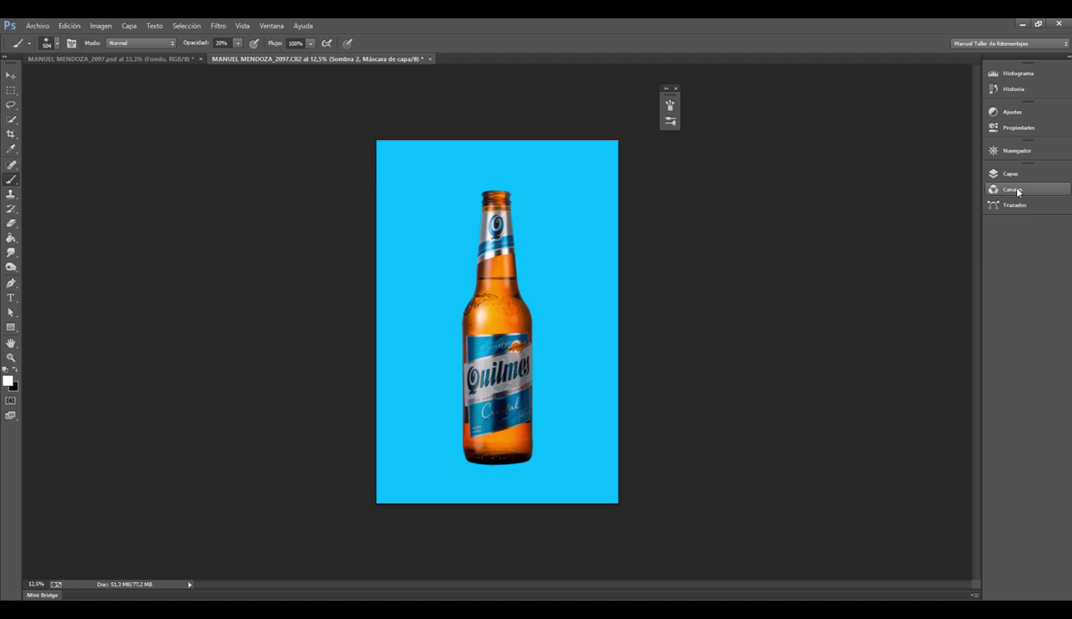
click(1022, 173)
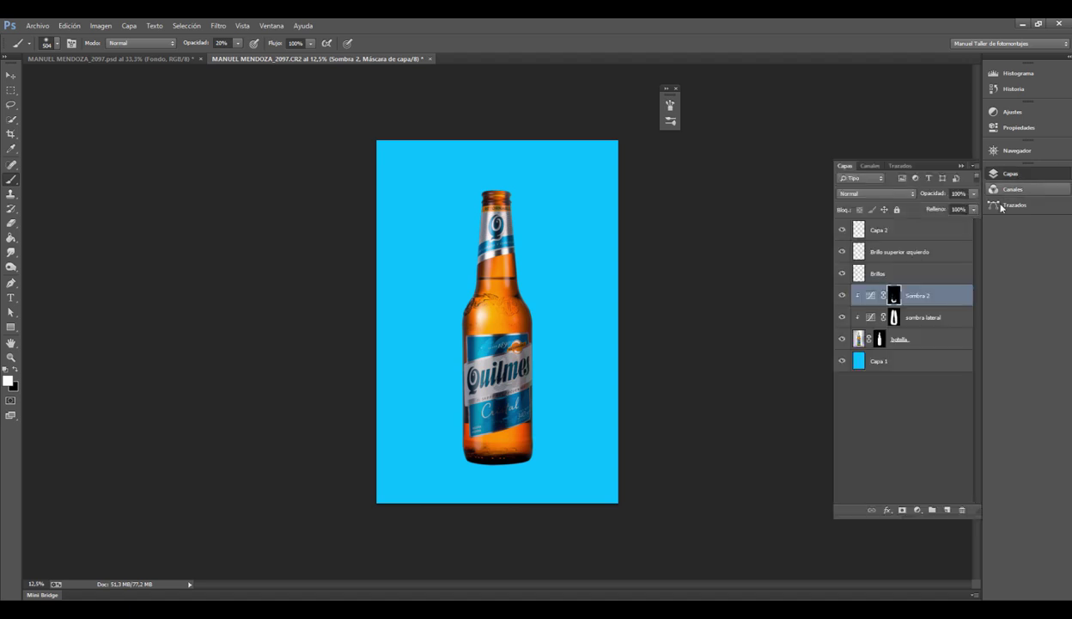
alt+click(844, 339)
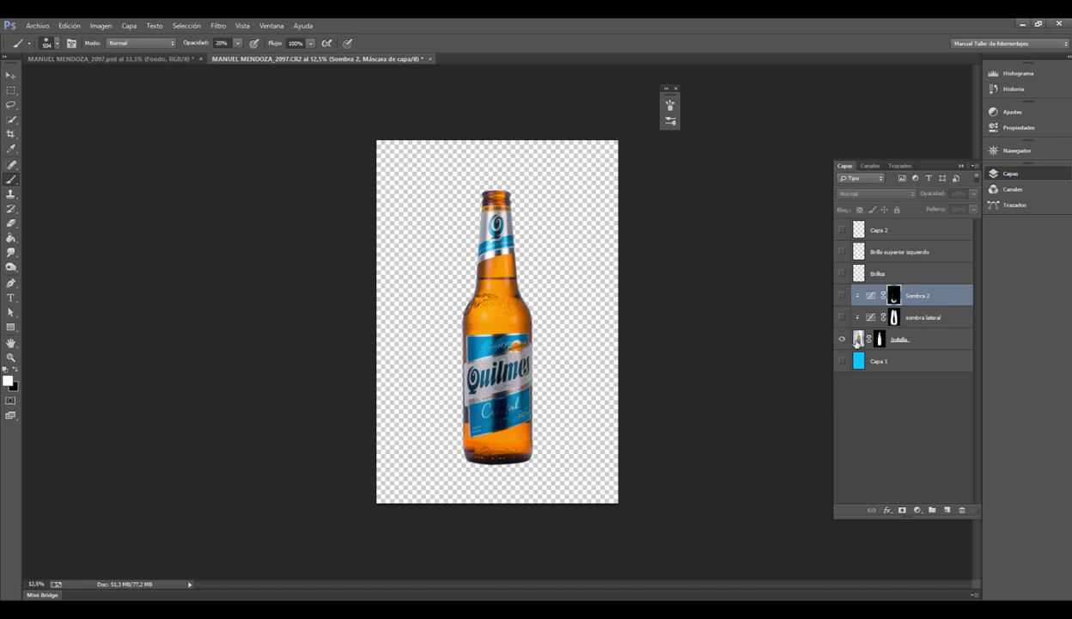
click(878, 339)
key(backslash)
key(backslash)
key(x)
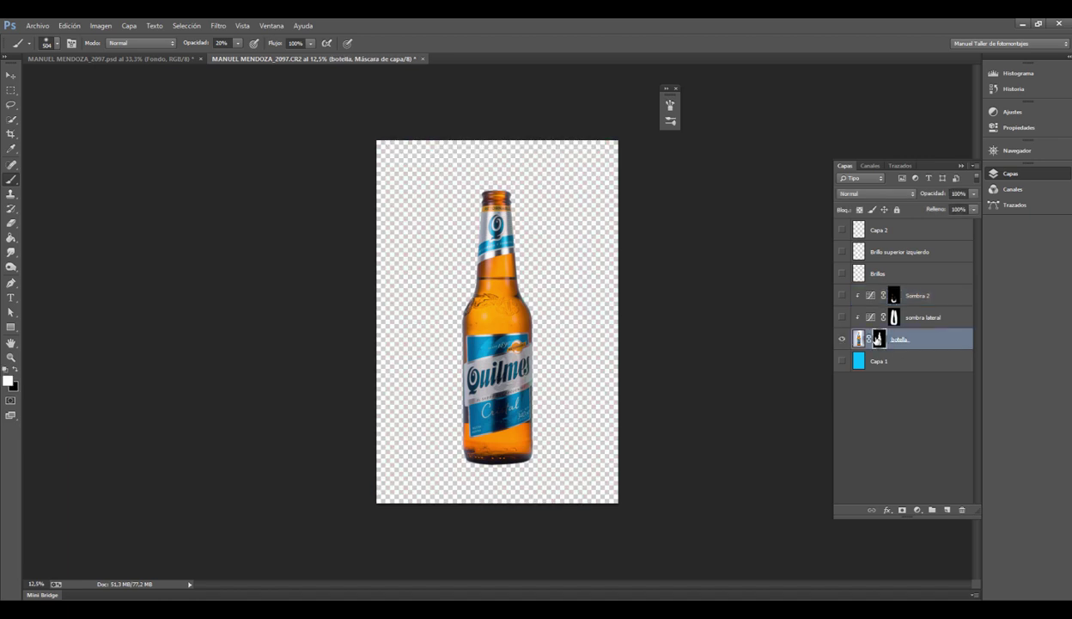
click(842, 339)
click(842, 340)
click(842, 339)
click(842, 340)
alt+click(842, 340)
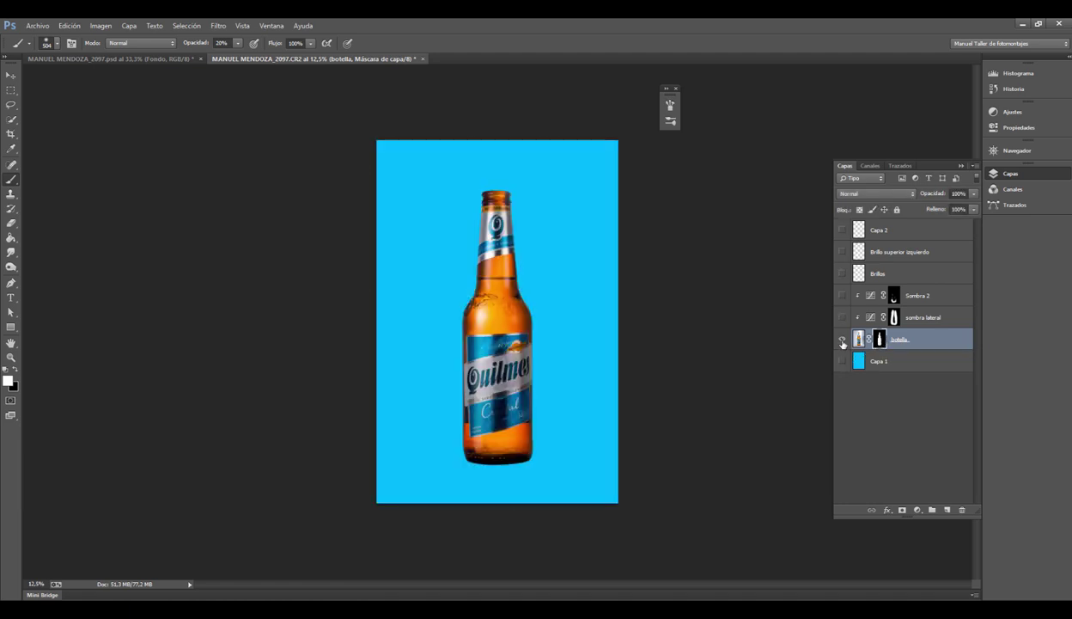
alt+click(842, 340)
alt+click(842, 339)
alt+click(842, 340)
alt+click(842, 340)
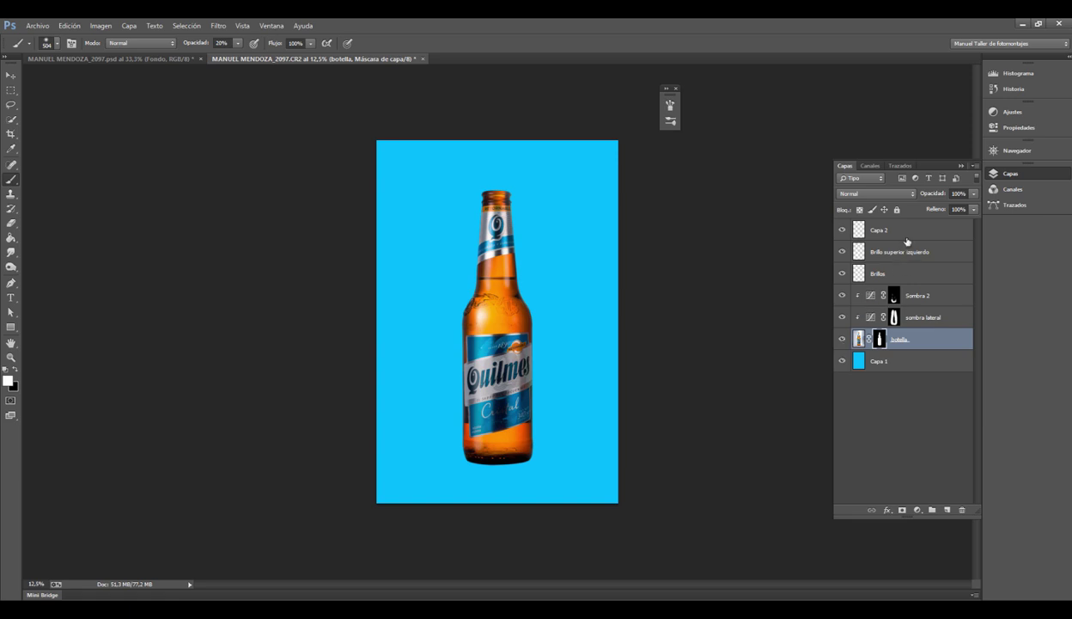
Step: Try grouping the shadow layers and merging Sombra 2 with sombra lateral, undoing both
key(ctrl+2)
click(893, 296)
click(877, 337)
shift+click(915, 297)
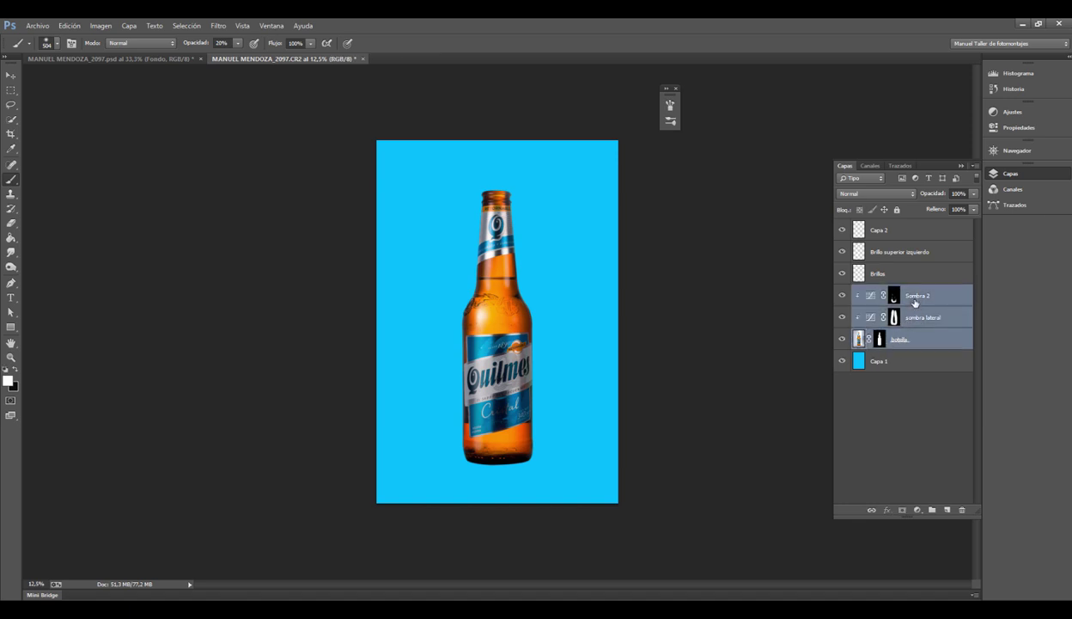
key(ctrl+g)
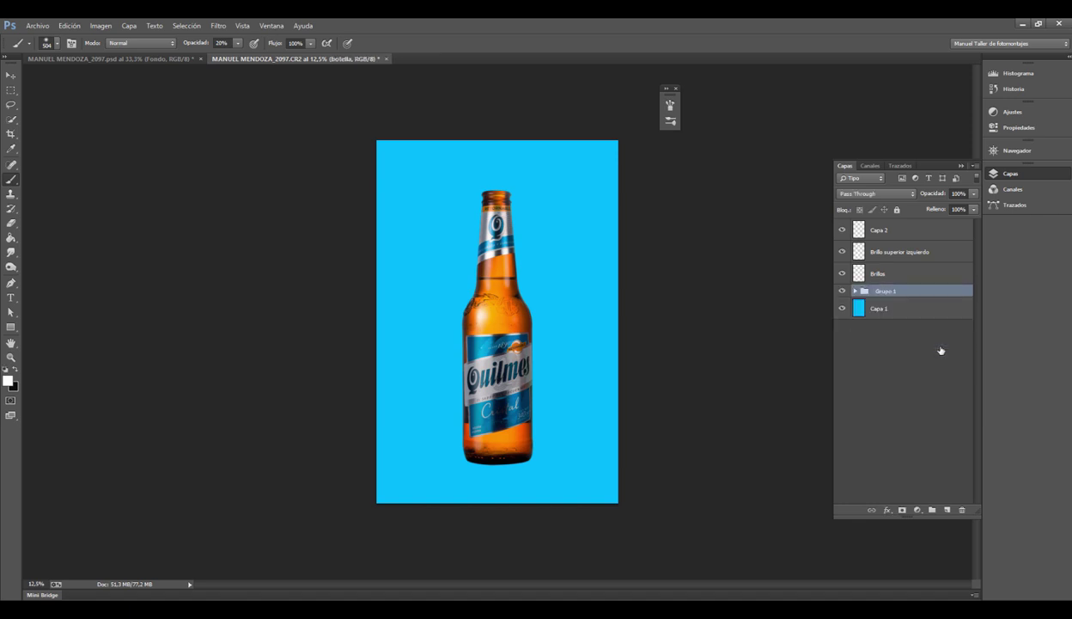
key(ctrl+z)
key(ctrl+alt+z)
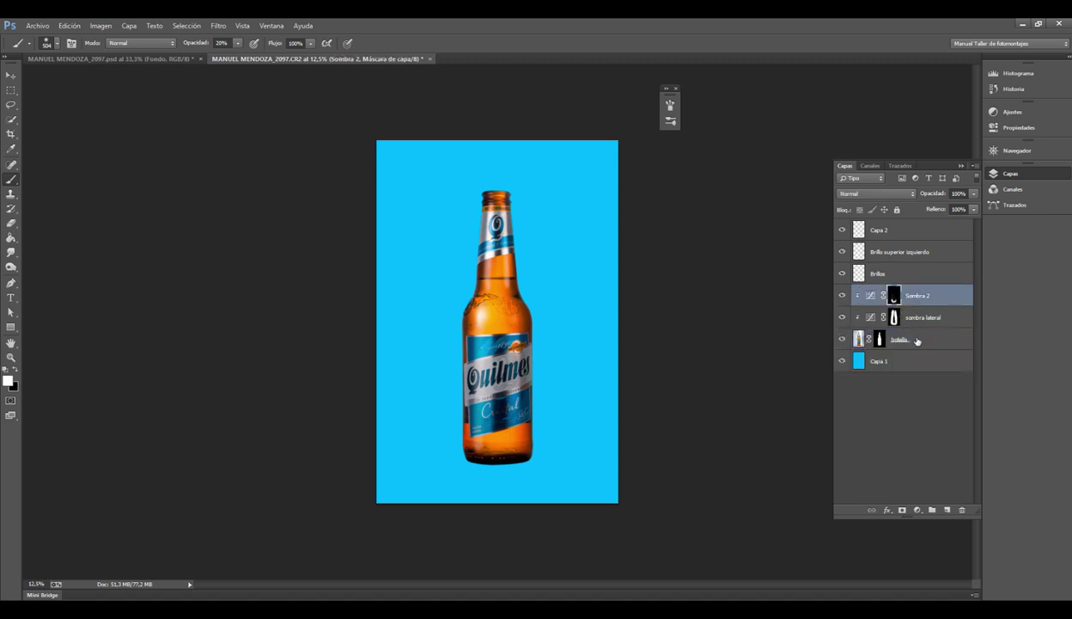
shift+click(918, 341)
click(900, 311)
shift+click(924, 295)
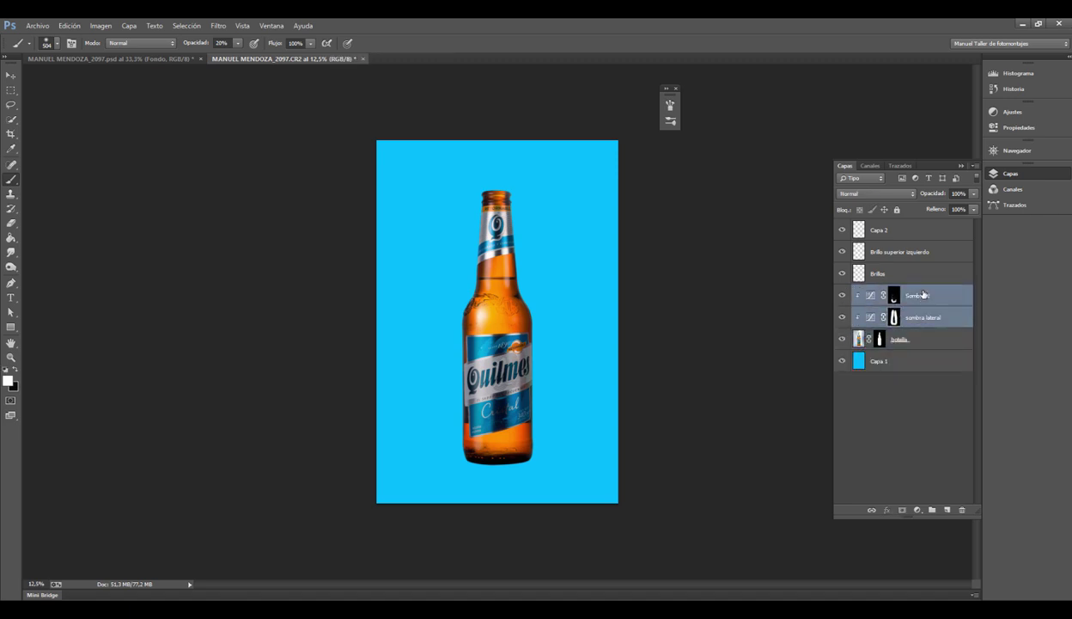
key(ctrl+e)
key(ctrl+z)
Step: Group the layers from Capa 2 through botella and name the group 'Botellas'
click(918, 339)
shift+click(919, 300)
shift+click(921, 232)
key(ctrl+g)
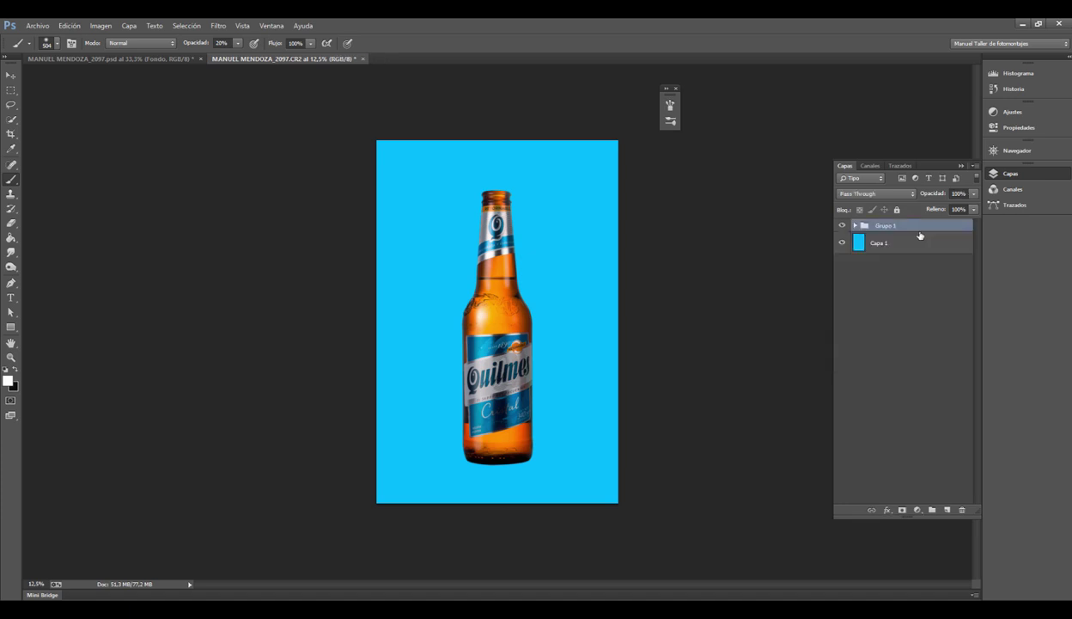
double_click(882, 225)
text(Bo)
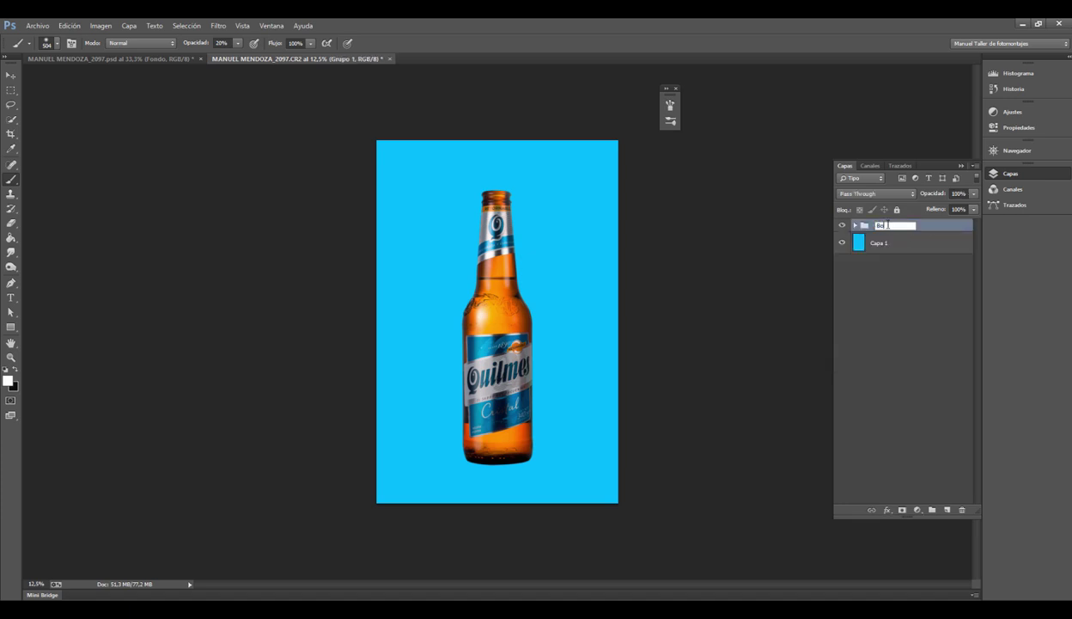
text(tellas)
key(Return)
Step: Duplicate the Botellas group as 'Botellas copia' and merge it with Ctrl+E
right_click(890, 230)
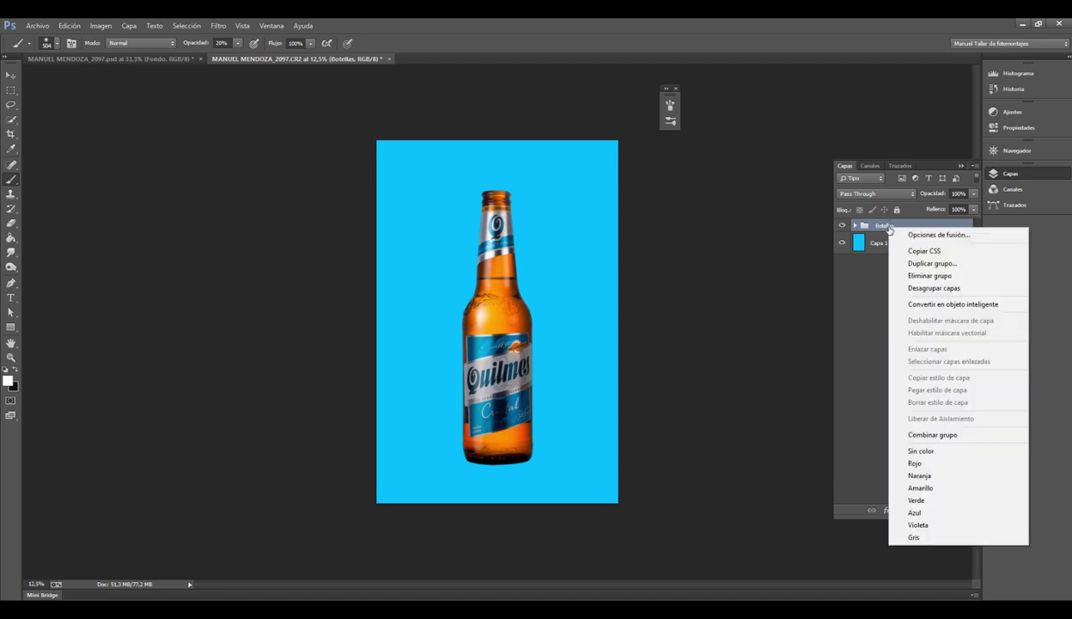
click(913, 265)
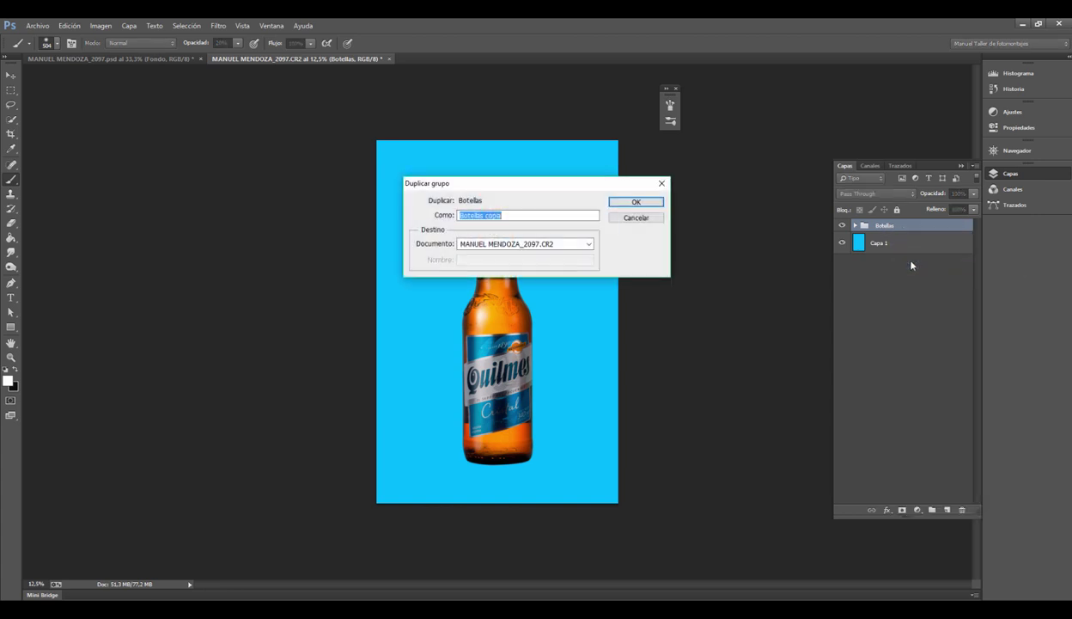
click(636, 201)
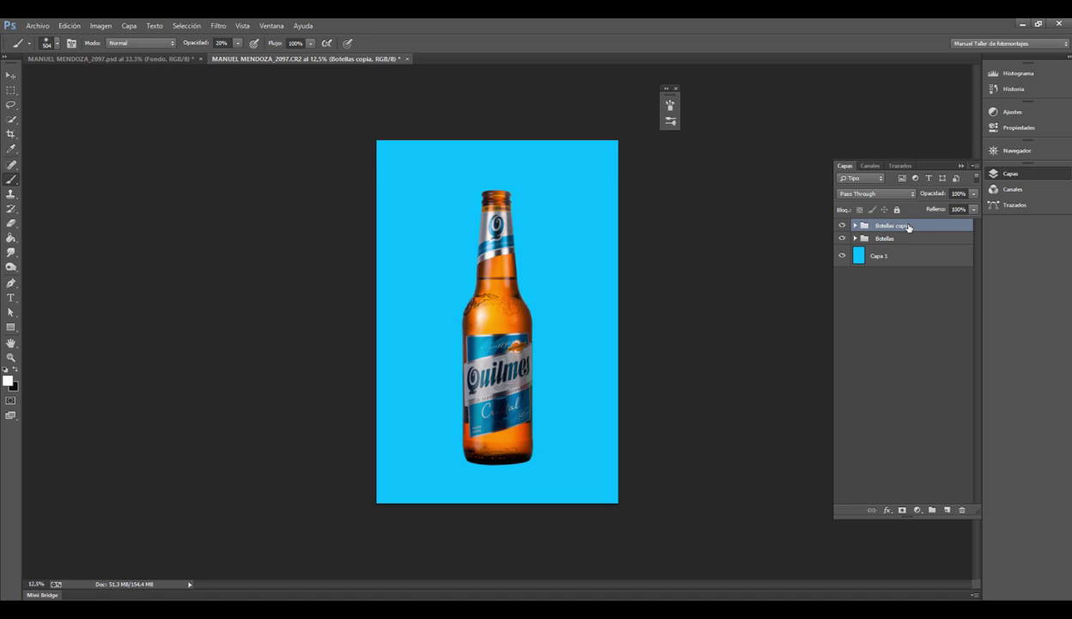
key(ctrl+e)
key(ctrl+z)
key(ctrl+z)
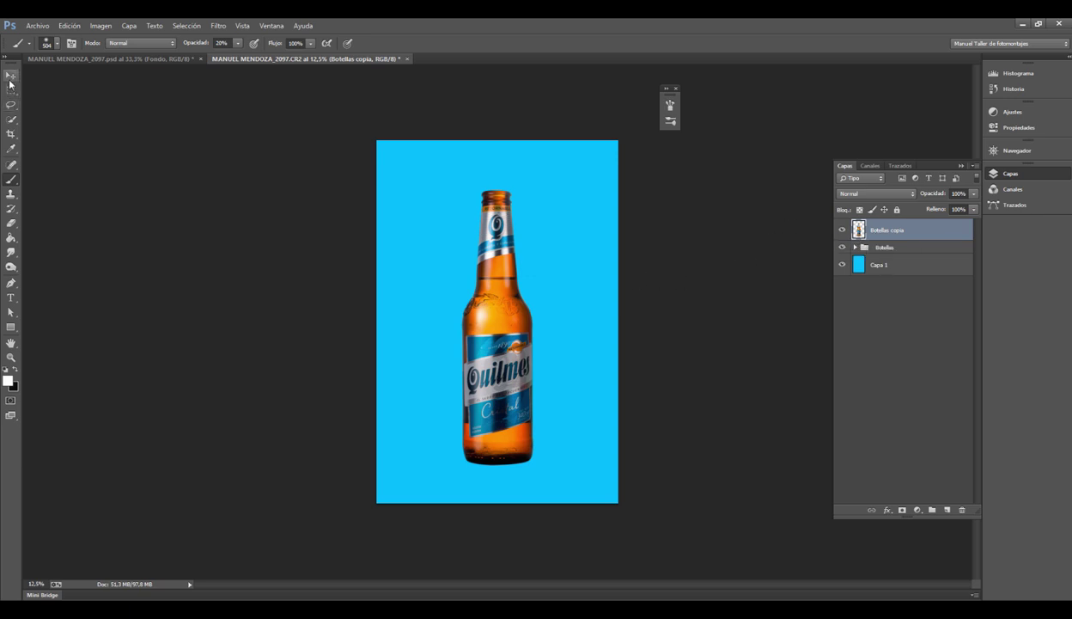
Step: Try moving the bottle copy up and right with Free Transform, then cancel
key(ctrl+t)
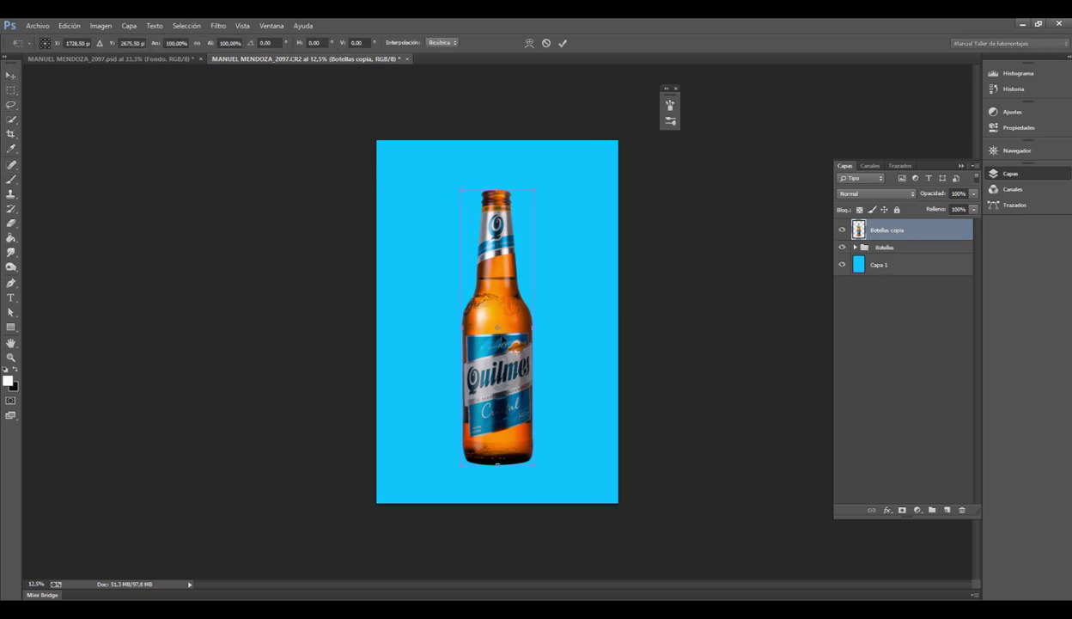
drag(507, 338, 541, 311)
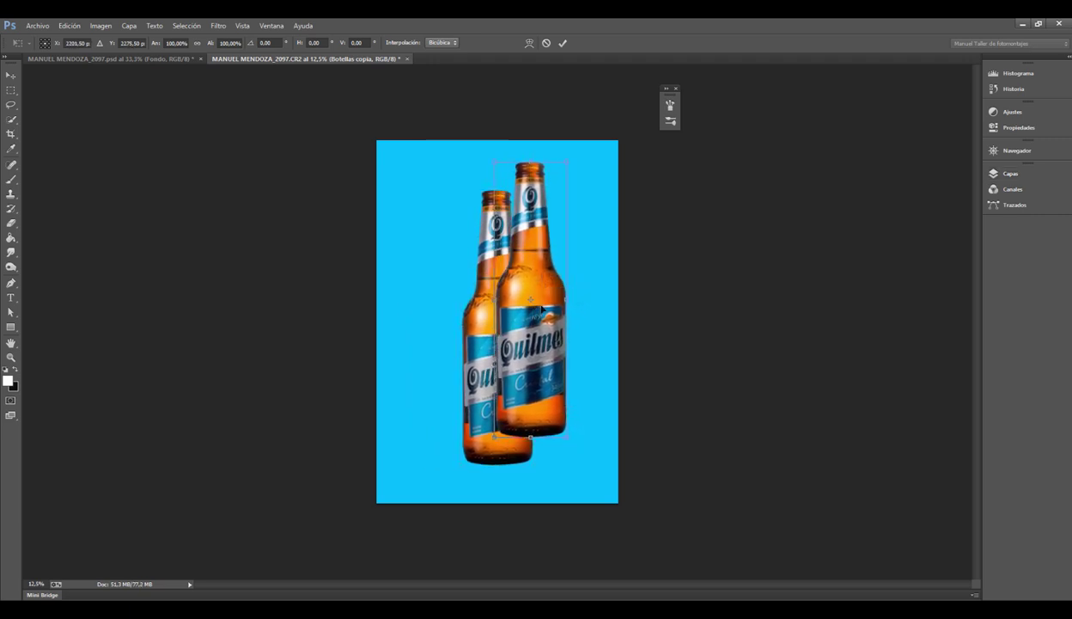
key(Escape)
key(b)
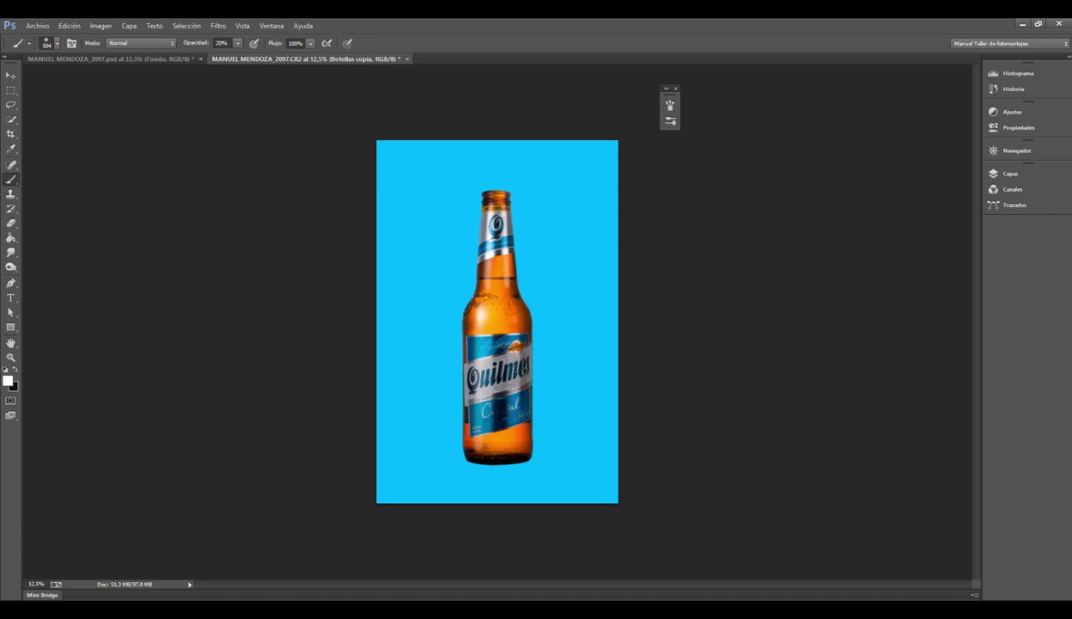
Step: Flip 'Botellas copia' with Voltear vertical and drag it below the 'Botellas' group
click(1000, 172)
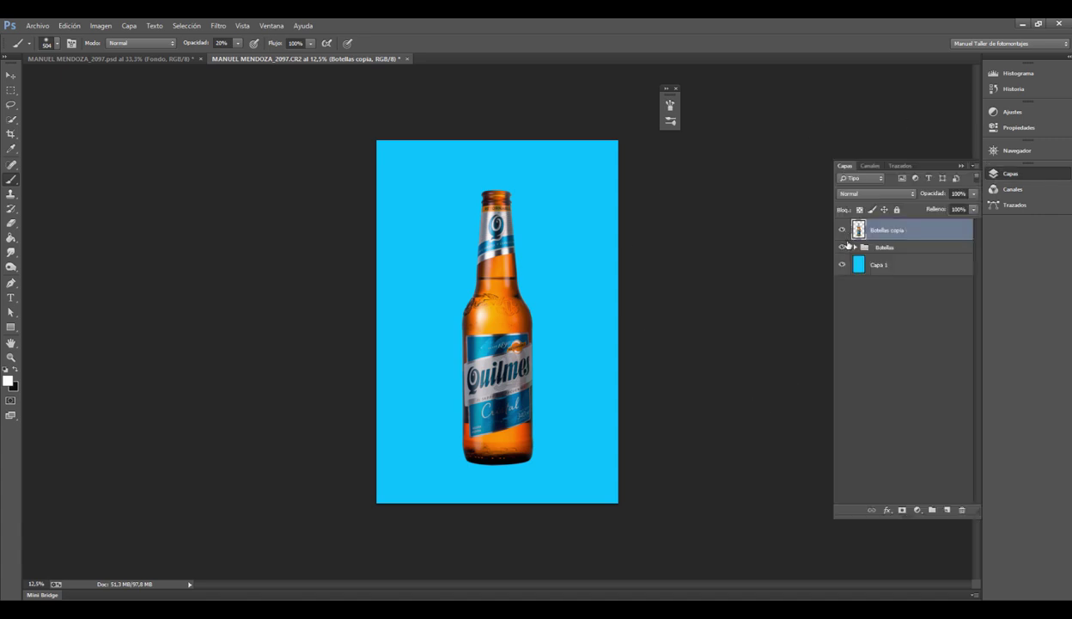
click(842, 230)
click(868, 247)
click(854, 247)
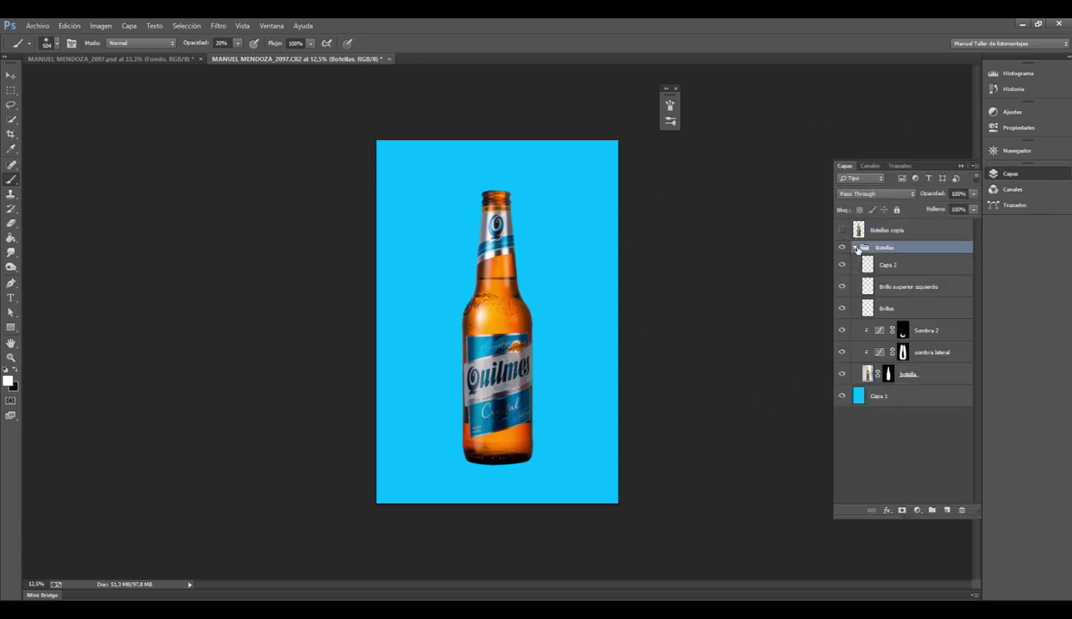
click(854, 247)
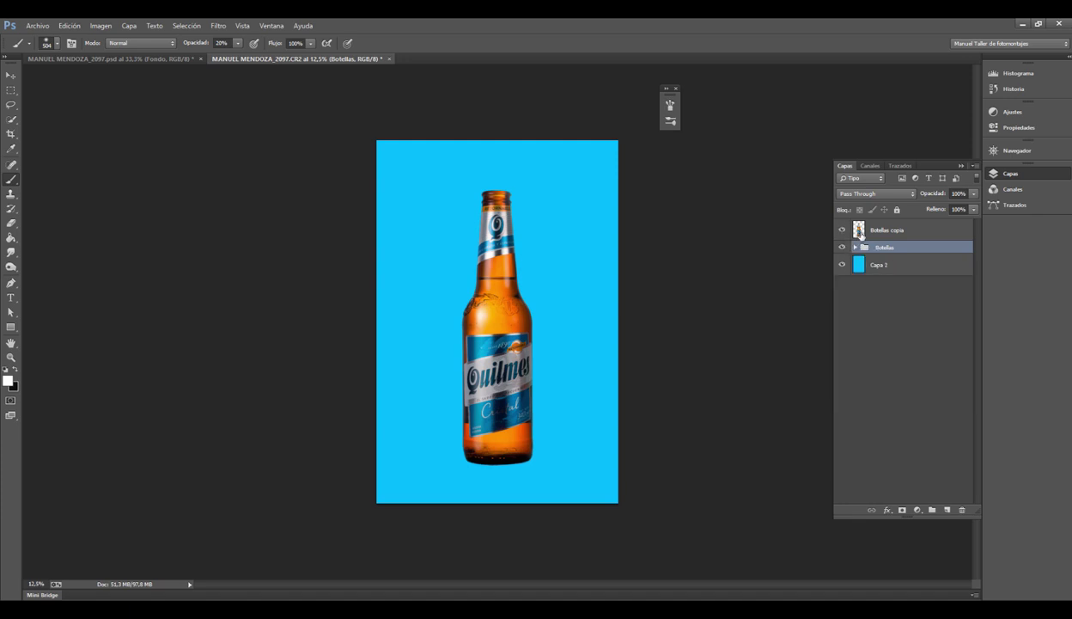
click(852, 234)
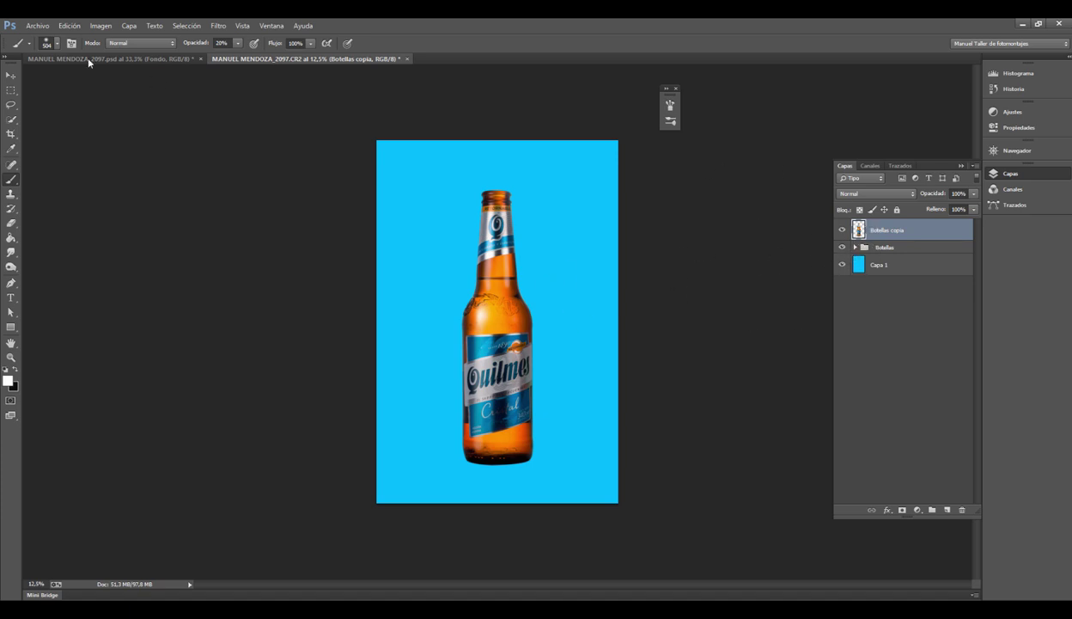
click(68, 27)
mouse_move(84, 244)
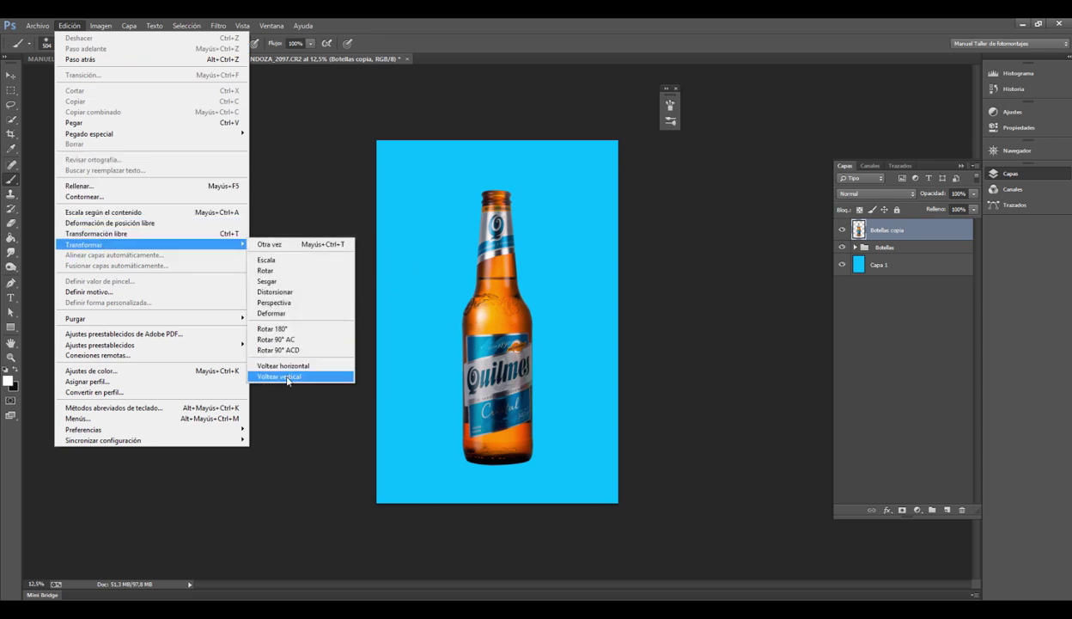
click(288, 378)
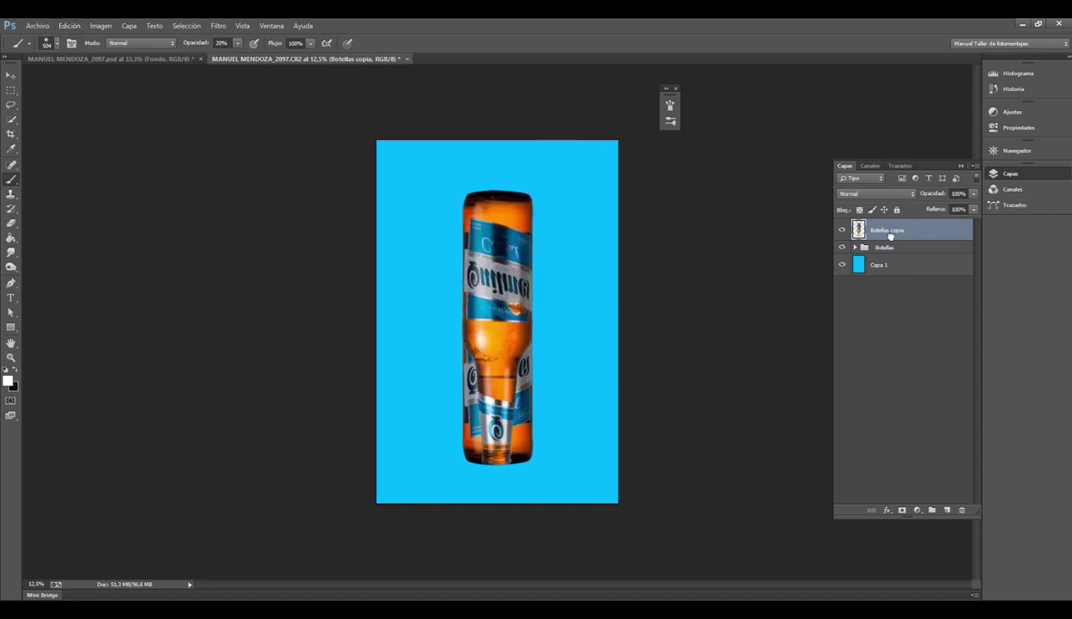
drag(869, 234, 891, 257)
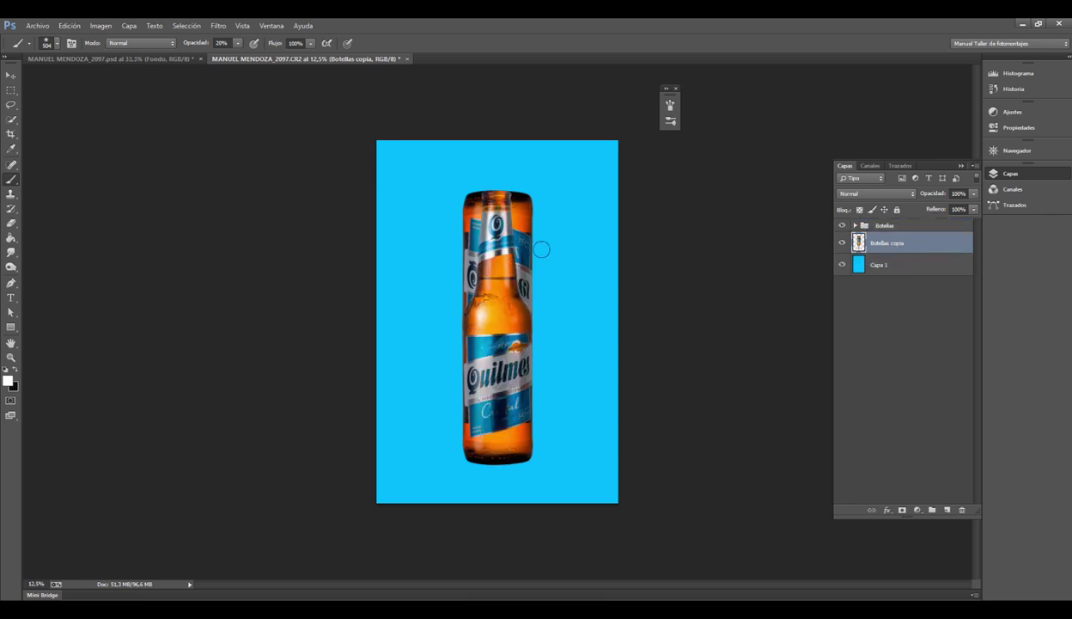
Step: Move the flipped copy straight down under the bottle and add the Botellas group to the selection
click(11, 76)
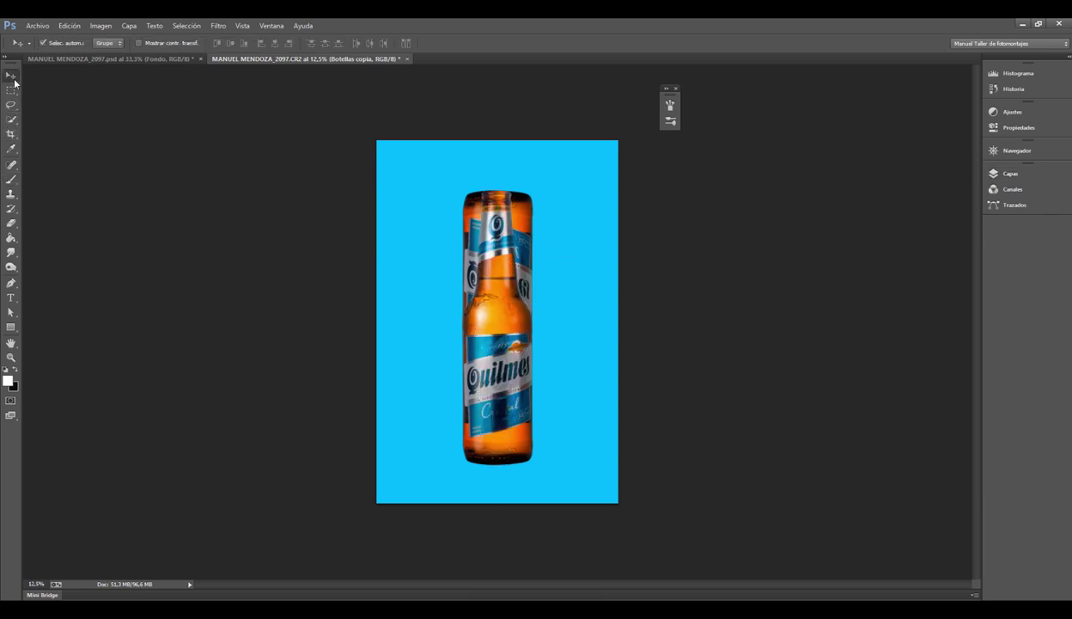
drag(518, 276, 507, 478)
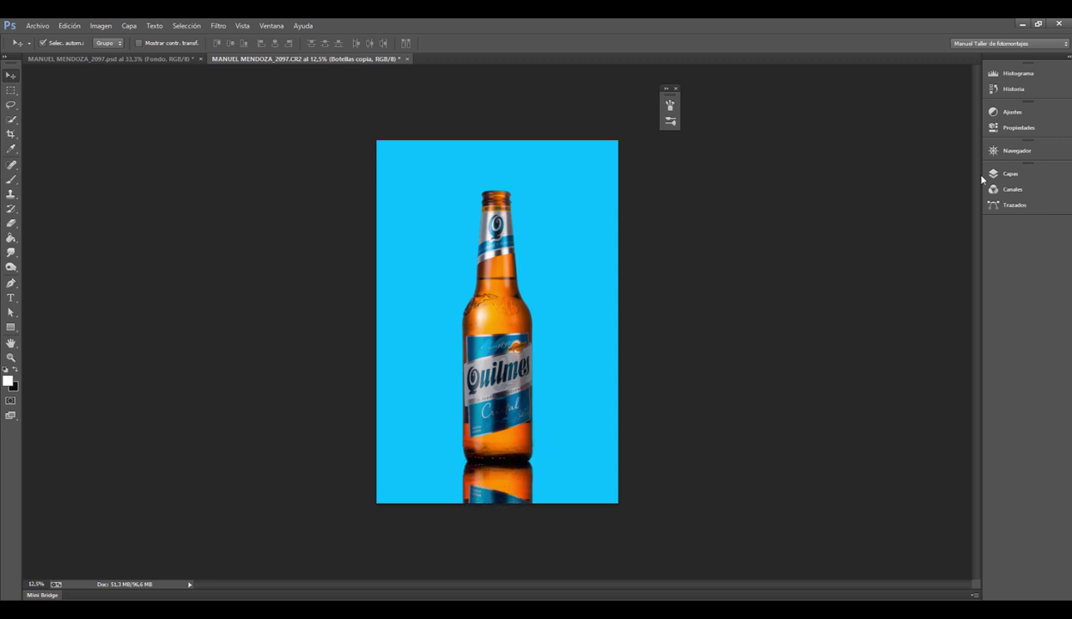
click(1007, 174)
ctrl+click(868, 225)
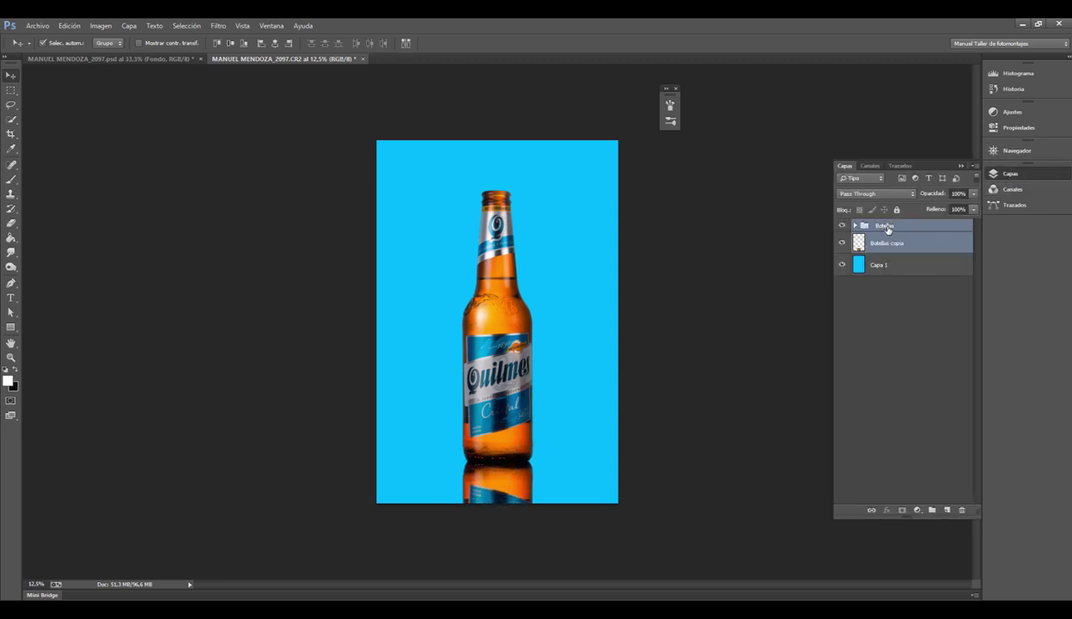
Step: Raise the bottle and its reflection slightly together with a free transform
key(ctrl+t)
drag(517, 349, 516, 315)
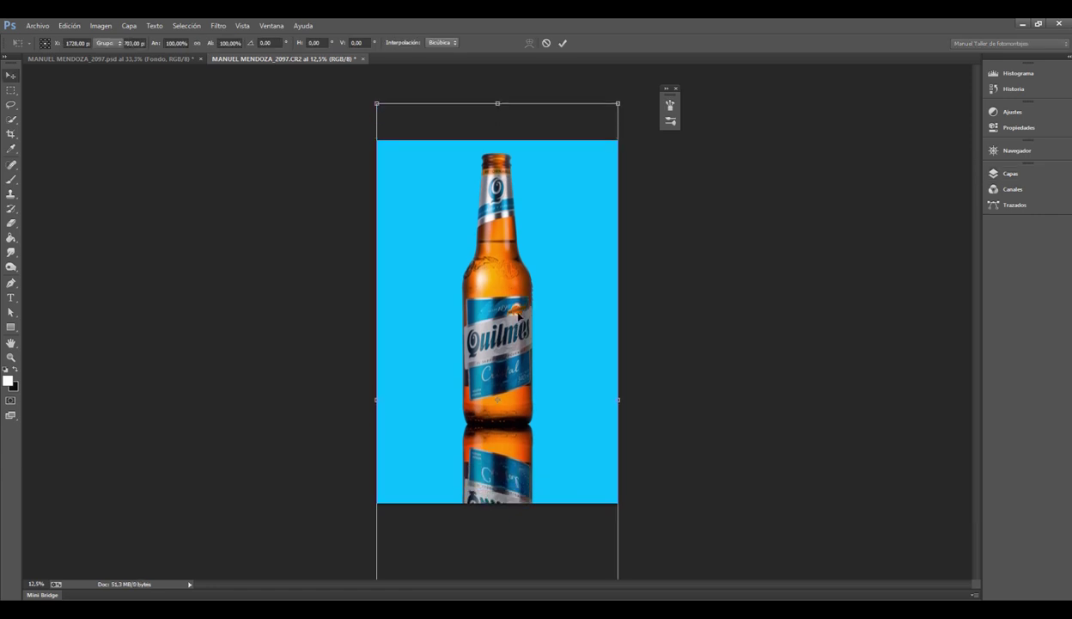
key(Return)
Step: Select only Botellas copia and give the reflection a layer mask
click(1006, 173)
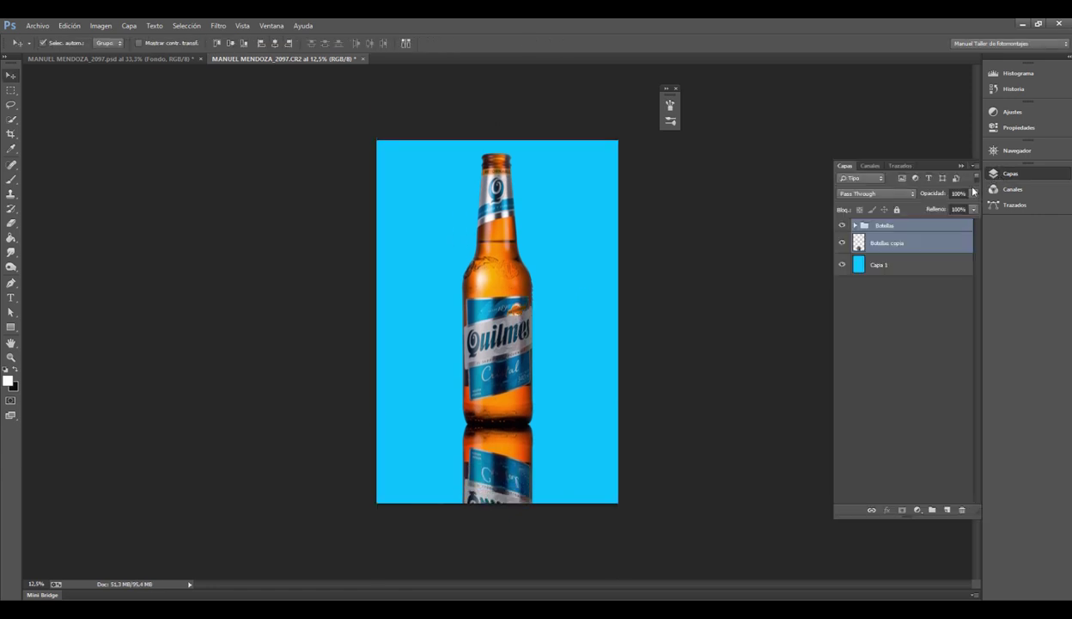
click(856, 240)
click(842, 243)
click(842, 243)
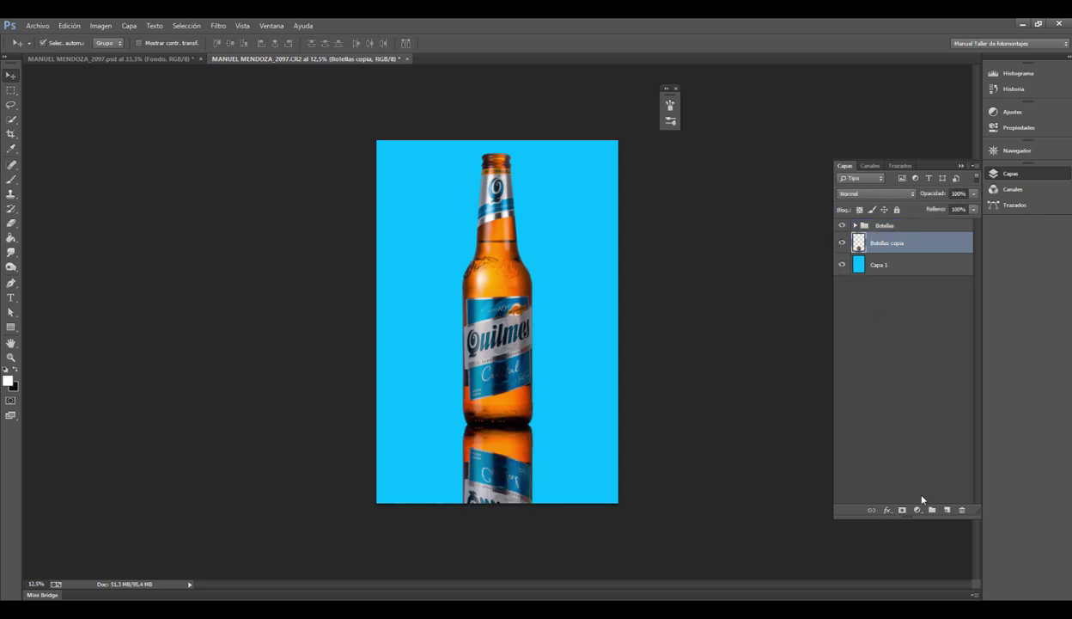
click(902, 510)
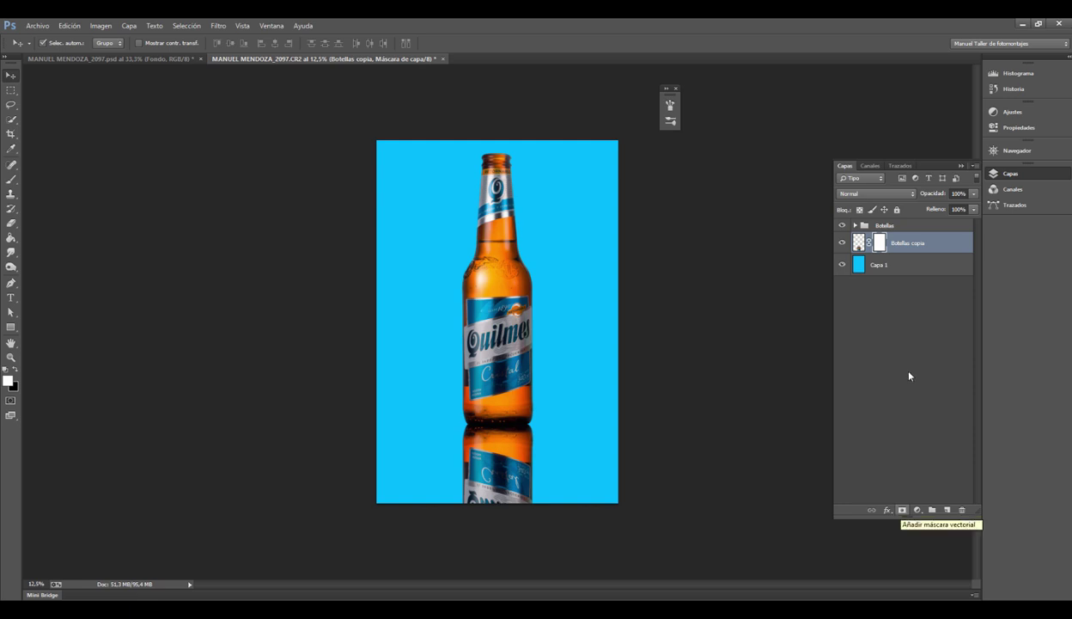
Step: Draw a gradient on the Botellas copia mask so the reflection fades out downward
key(F7)
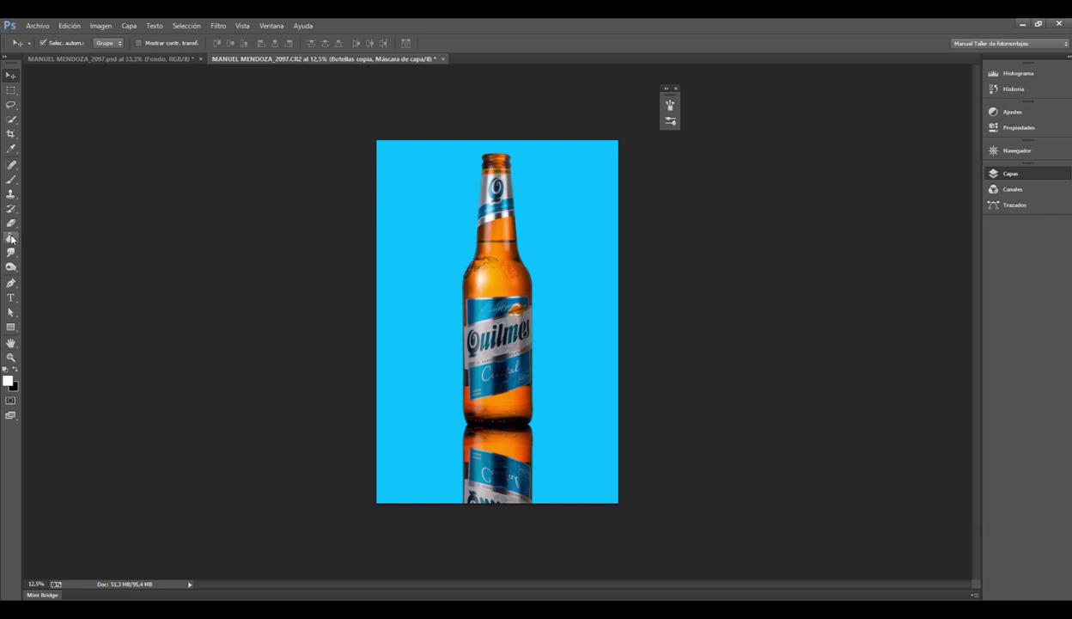
right_click(11, 238)
click(35, 232)
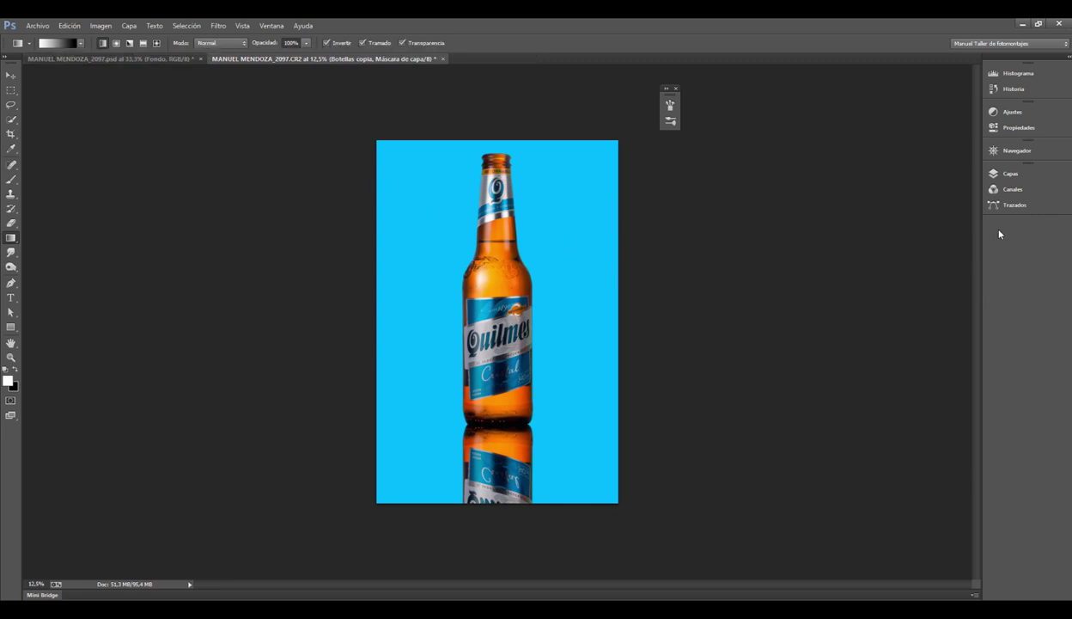
click(1004, 174)
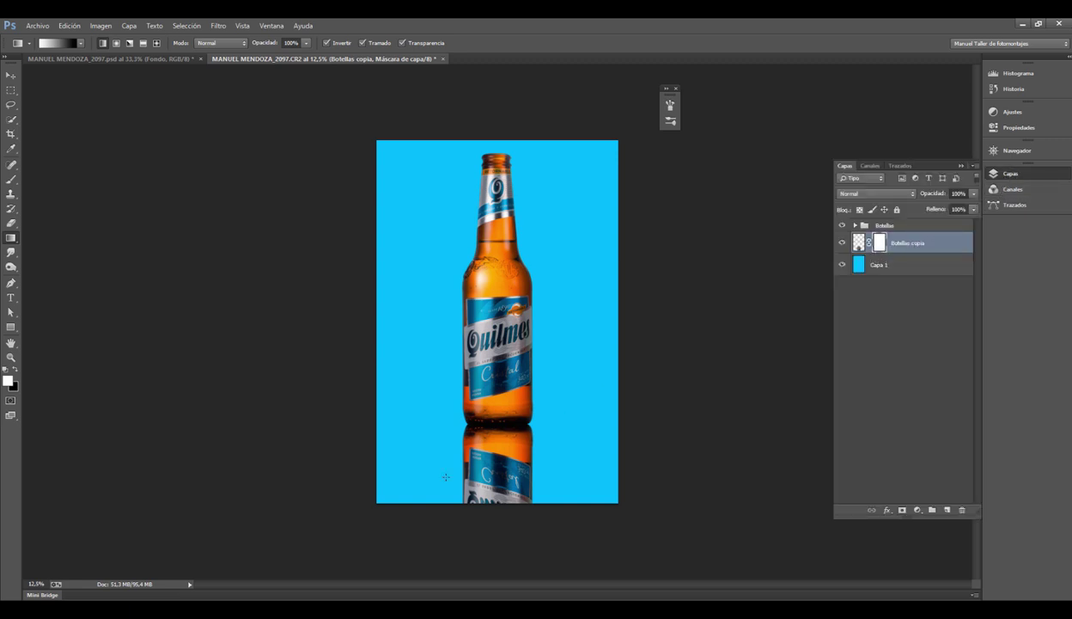
drag(471, 496, 475, 413)
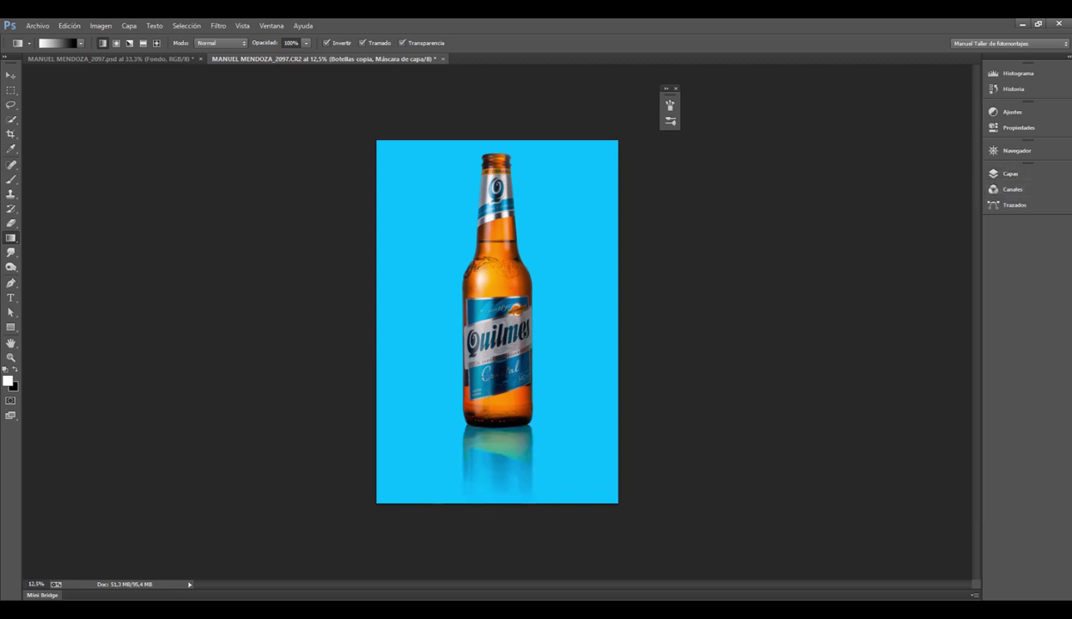
drag(481, 514, 483, 296)
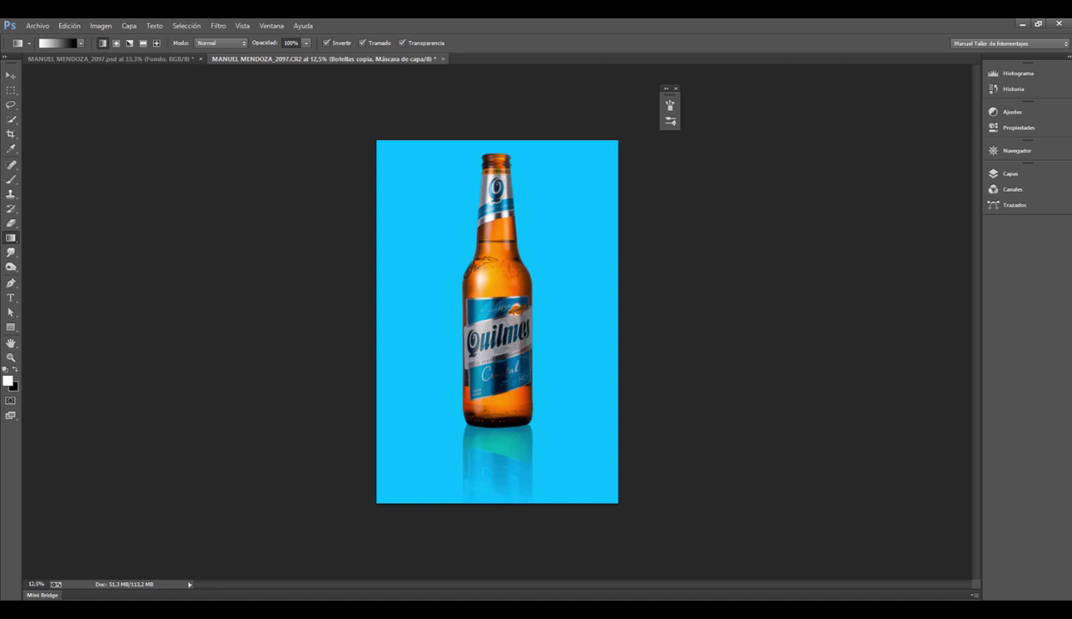
click(1005, 174)
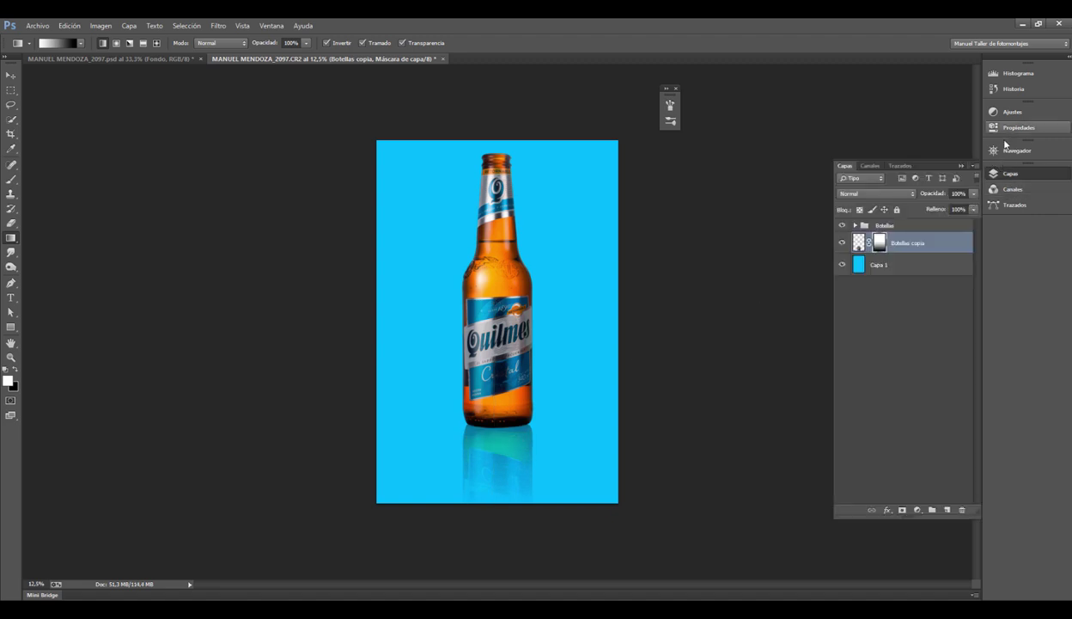
Step: Expand the docked panels and collapse Adjustments/Properties and Navigator to give Layers room
click(1041, 57)
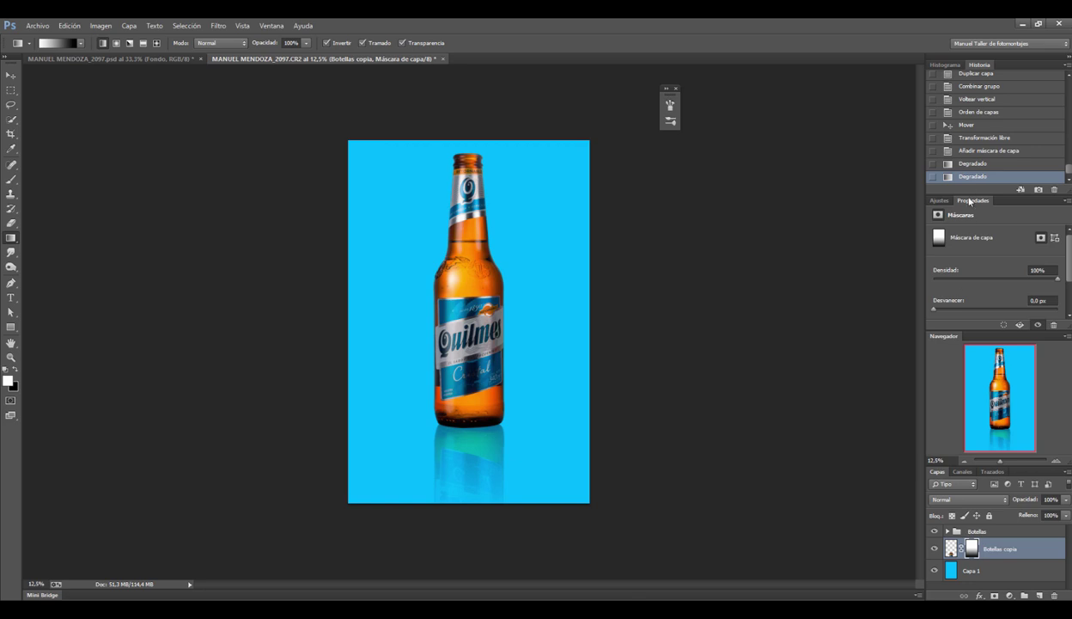
click(970, 201)
click(970, 201)
double_click(941, 201)
double_click(950, 213)
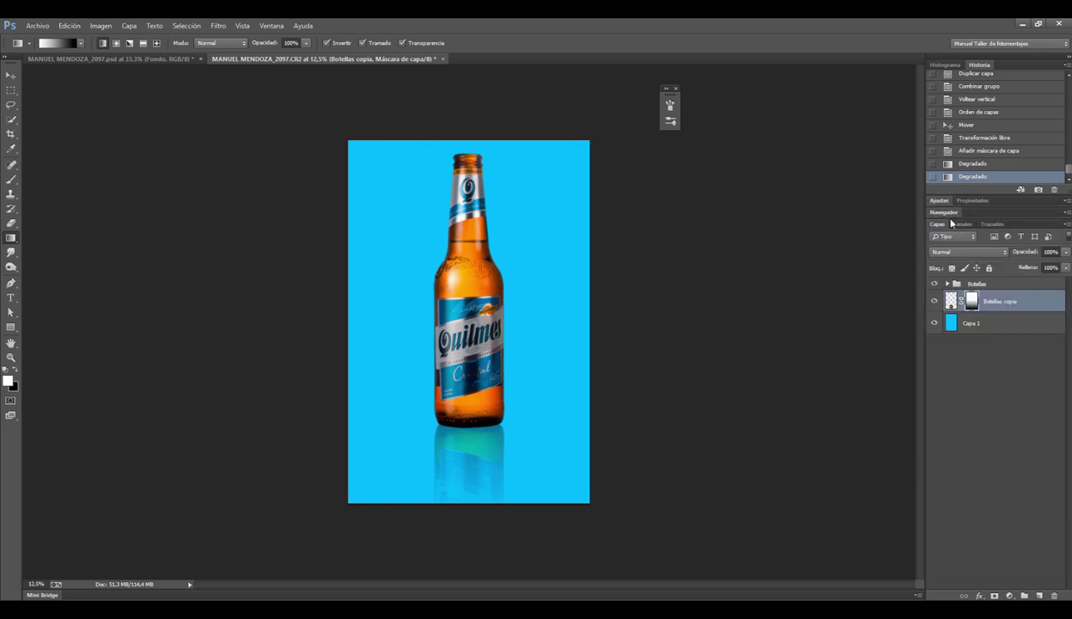
Step: View the mask alone, redraw it white-to-black, then refine the fade in composite view
alt+click(971, 303)
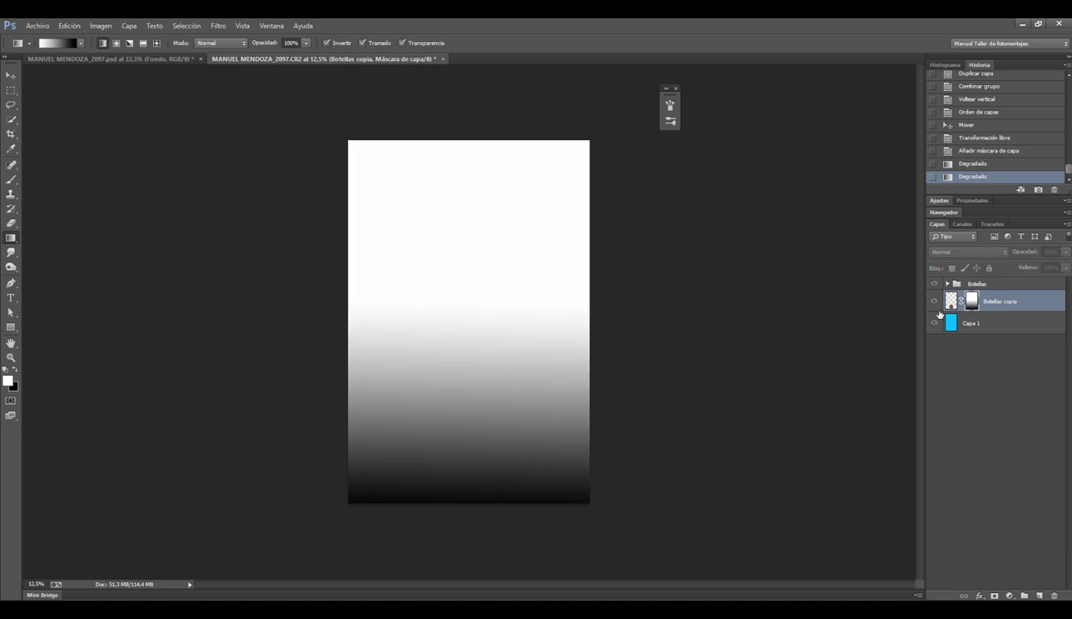
mouse_move(501, 380)
mouse_down()
mouse_move(501, 161)
mouse_move(482, 457)
mouse_up()
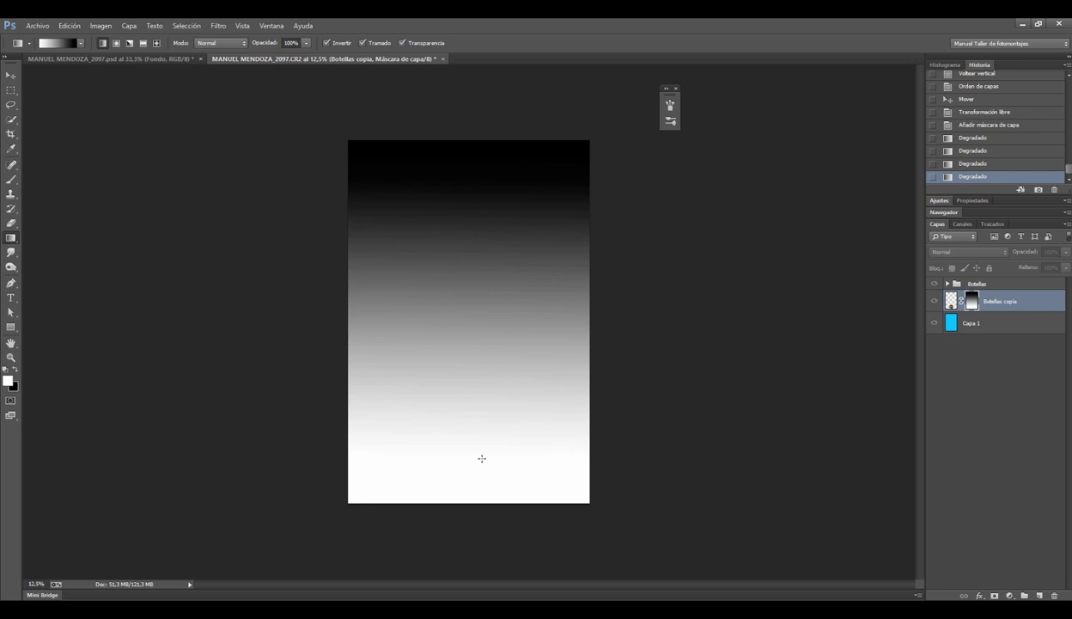
drag(511, 486, 504, 227)
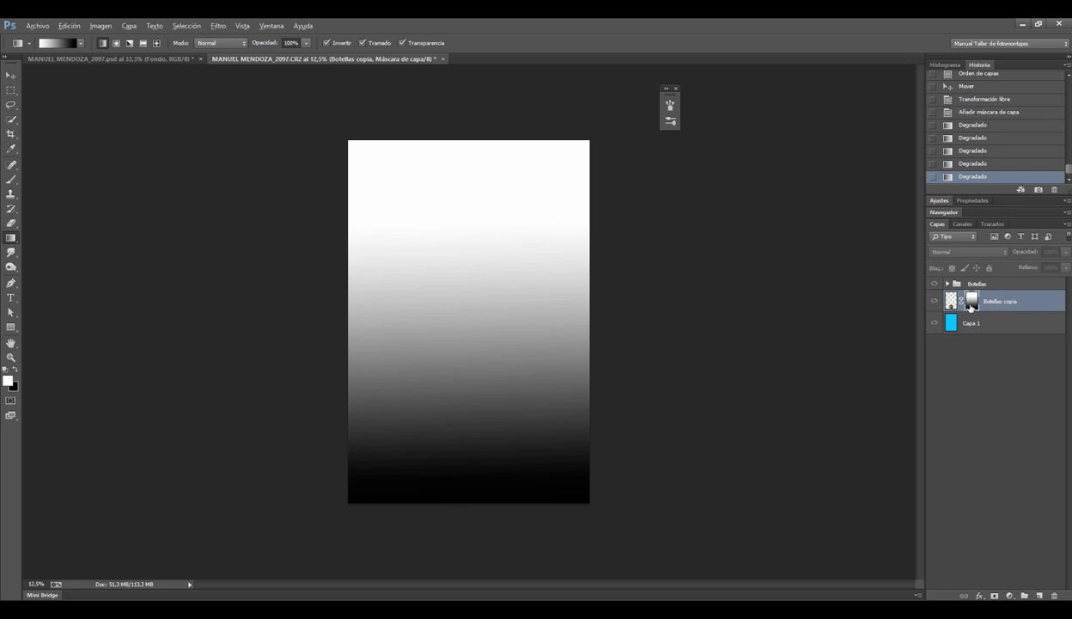
alt+click(971, 302)
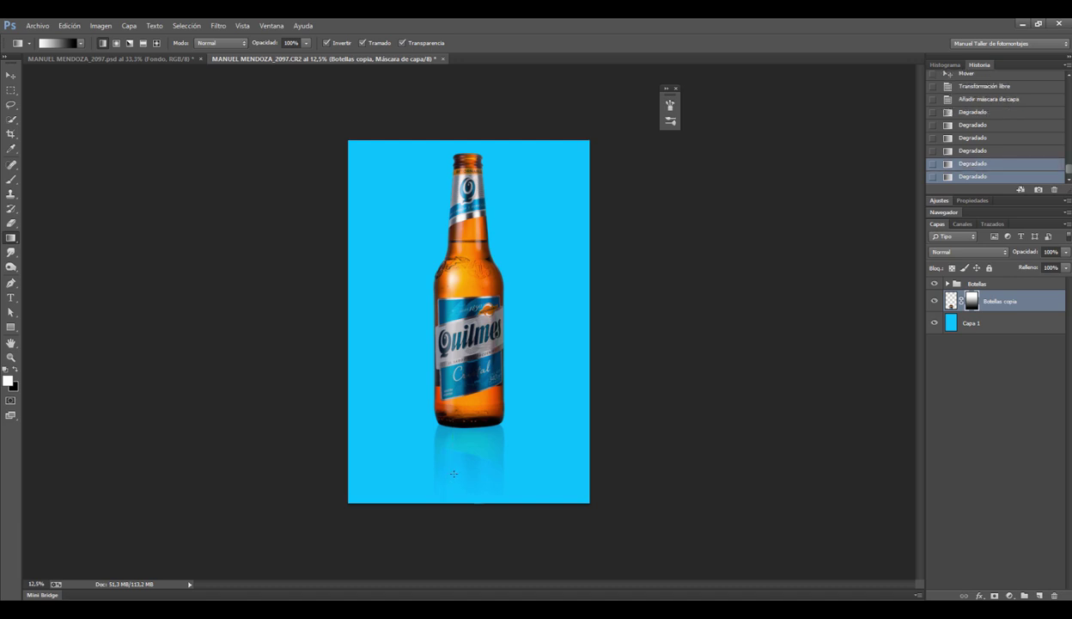
mouse_move(450, 423)
mouse_down()
mouse_move(456, 494)
mouse_move(461, 460)
mouse_up()
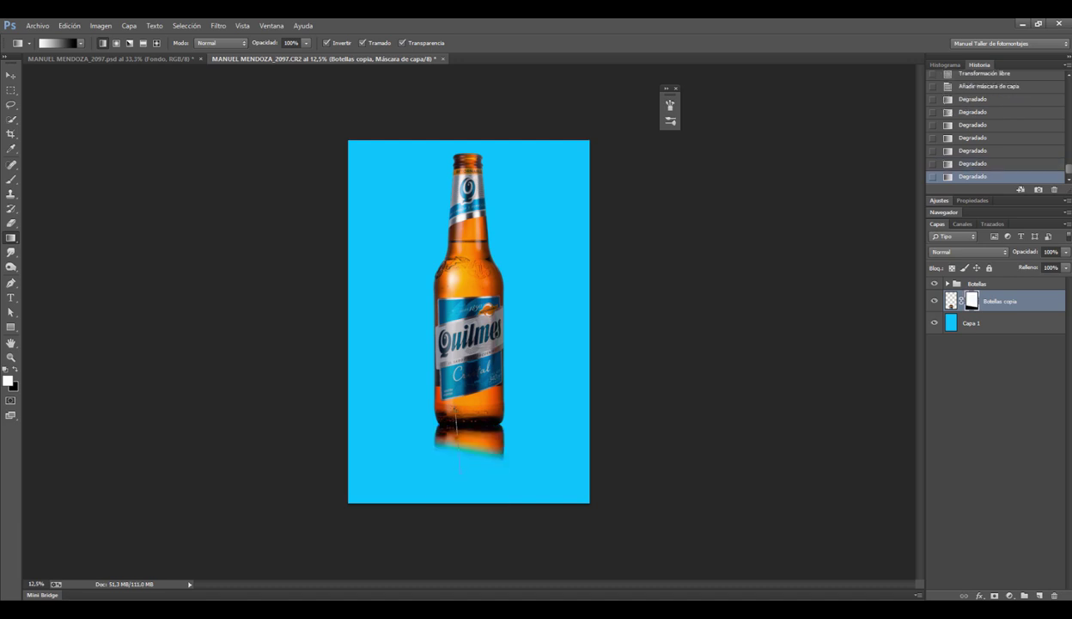
drag(455, 413, 464, 483)
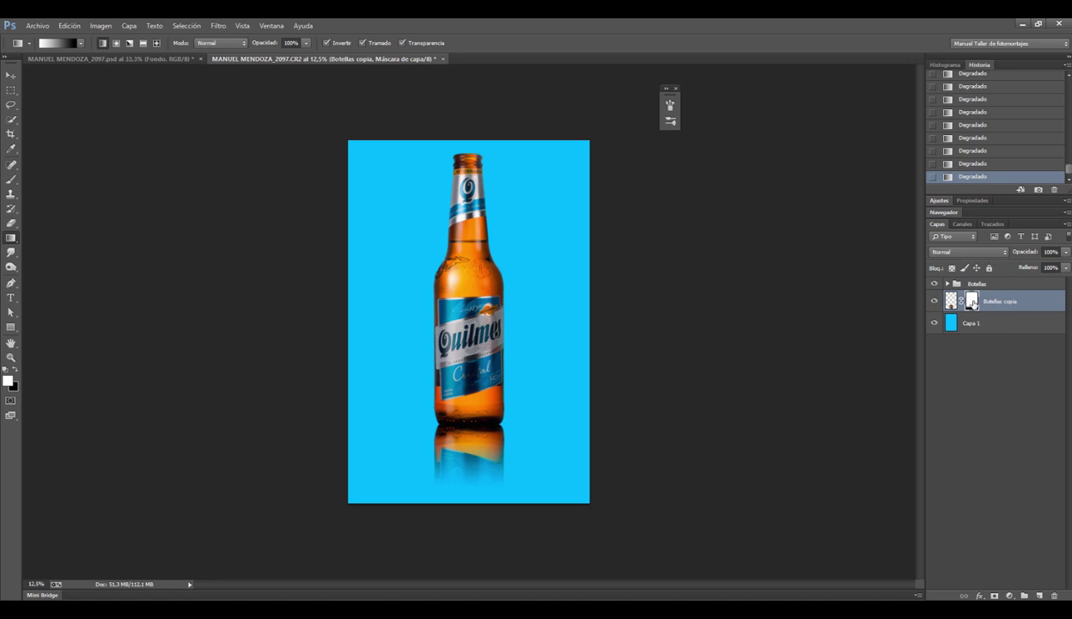
Step: Recheck the mask and reapply the gradient so the reflection fades just below the bottle
alt+click(971, 300)
alt+click(972, 300)
mouse_move(487, 426)
mouse_down()
mouse_move(469, 455)
mouse_move(467, 499)
mouse_move(456, 344)
mouse_up()
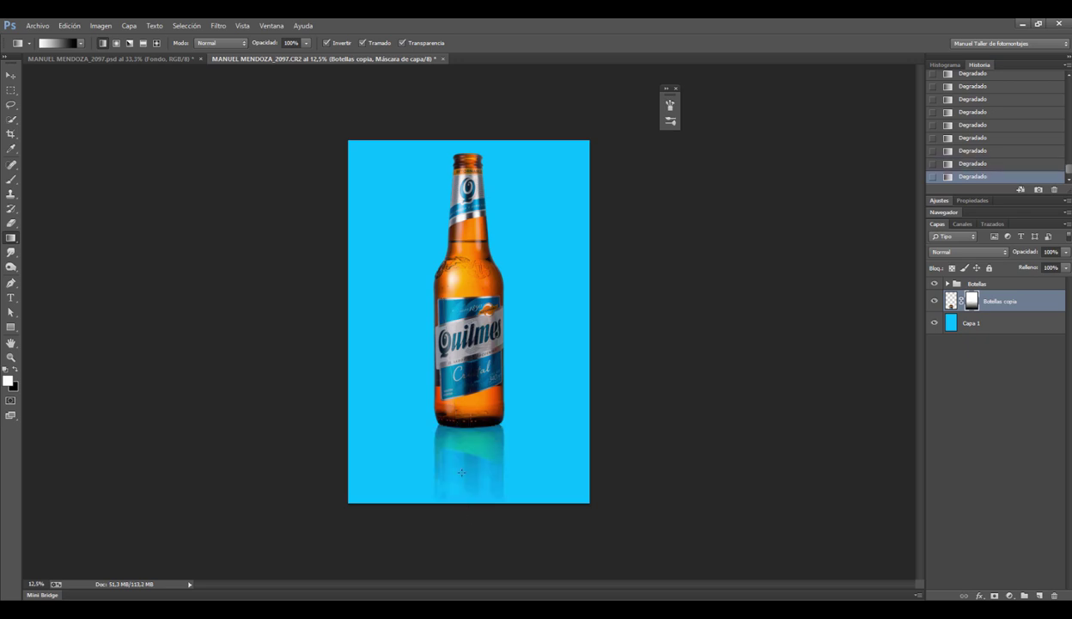
drag(468, 427, 470, 486)
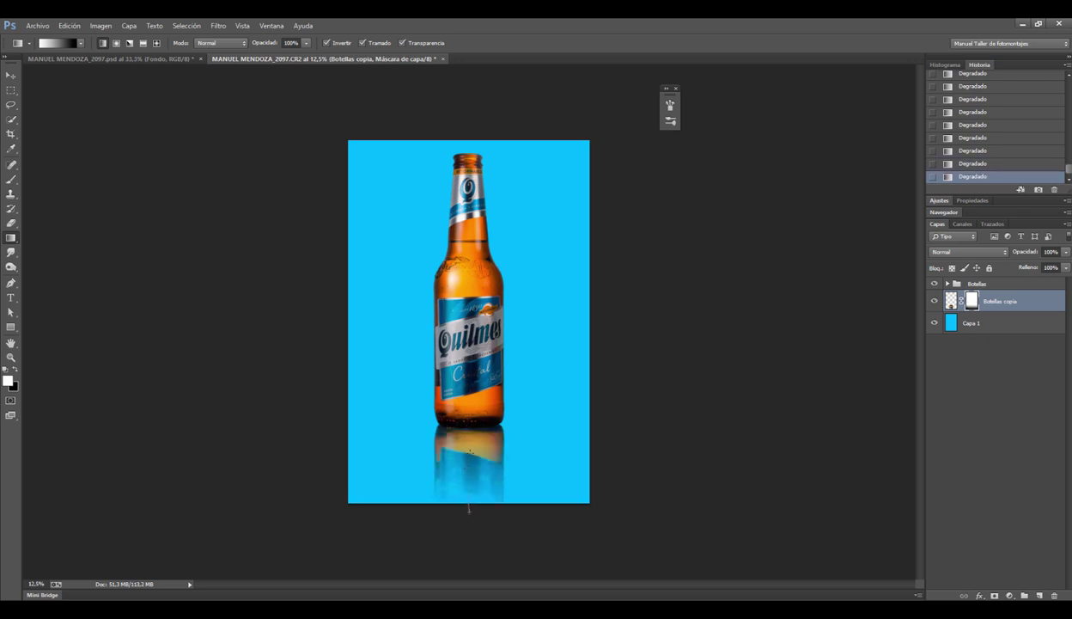
drag(457, 412, 458, 471)
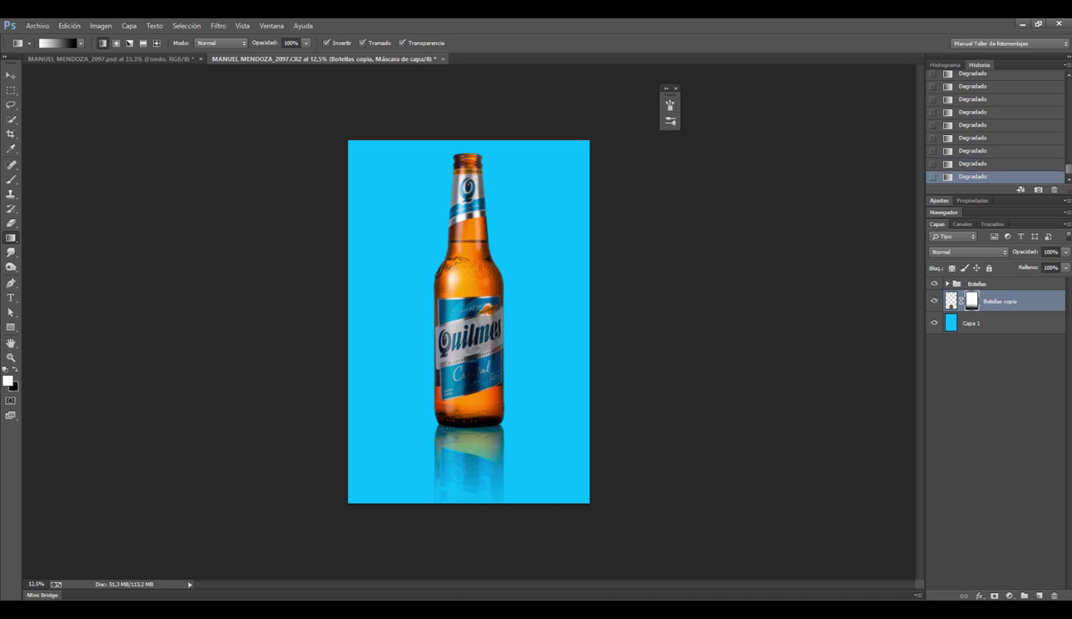
scroll(453, 420, down, 2)
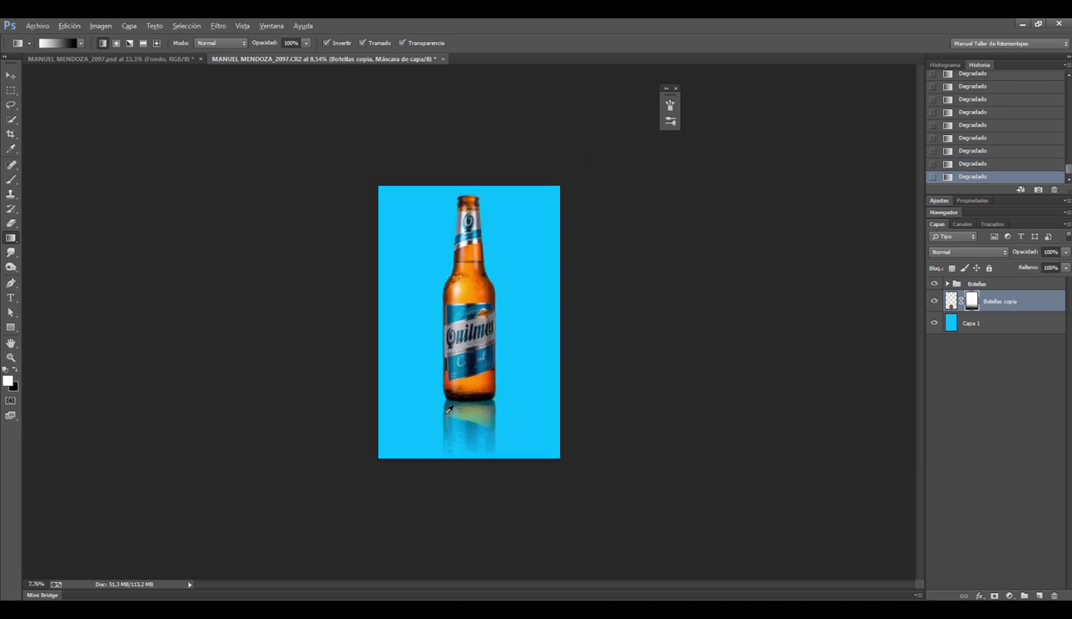
scroll(453, 420, up, 4)
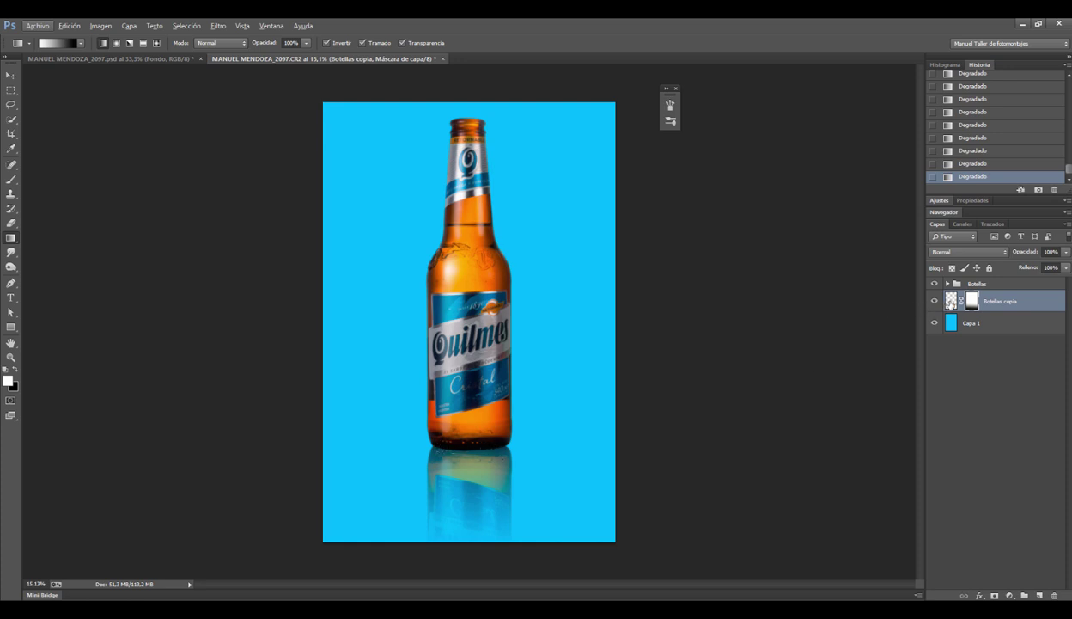
Step: Transform the reflection layer slightly downward, discarding a trial warp, and commit it
click(951, 300)
key(ctrl+t)
drag(464, 483, 460, 487)
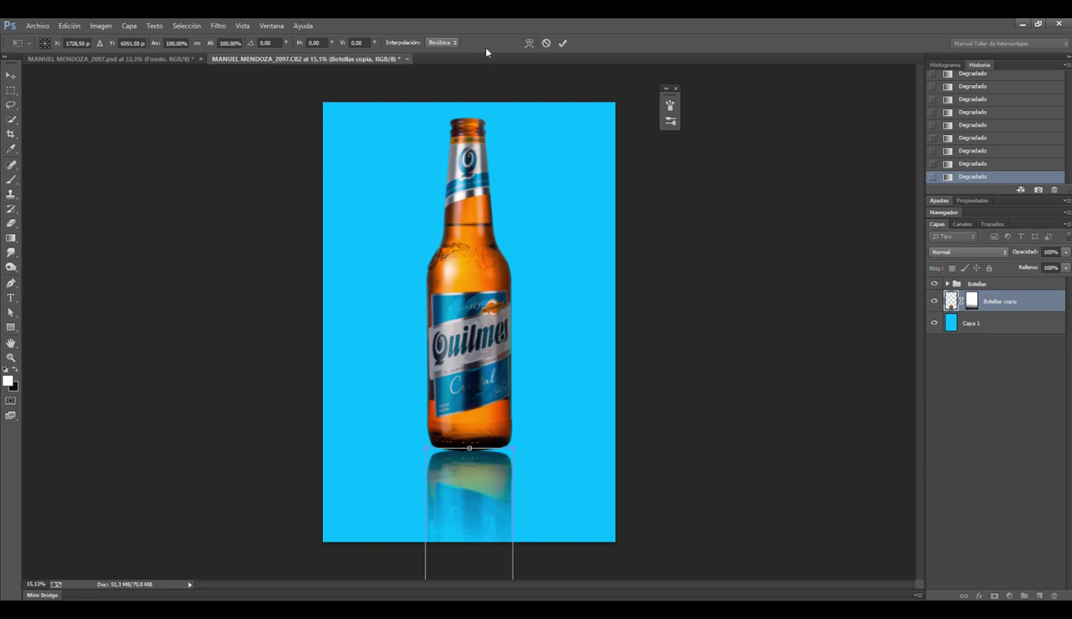
click(529, 43)
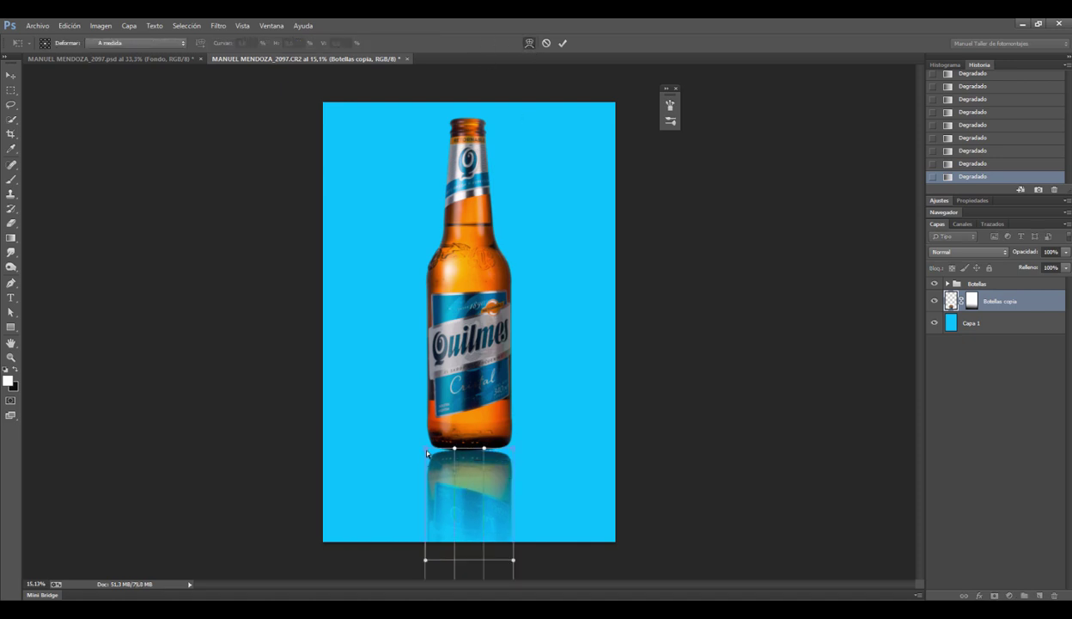
drag(419, 447, 445, 405)
key(ctrl+z)
key(Return)
key(g)
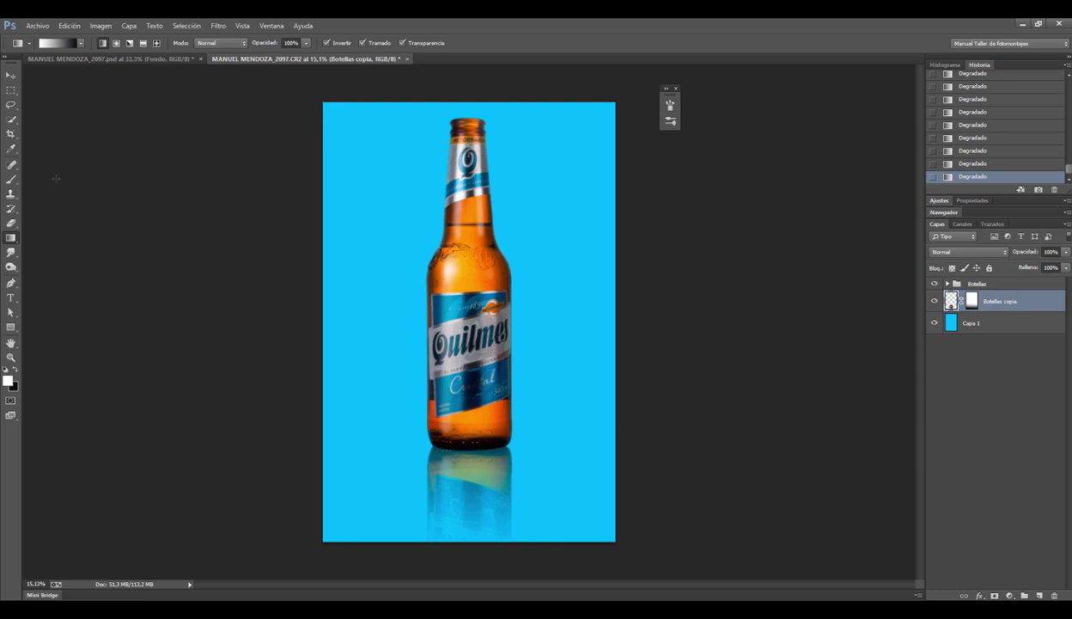
Step: Nudge the reflection up two steps so it meets the bottle's base, then zoom in
click(10, 75)
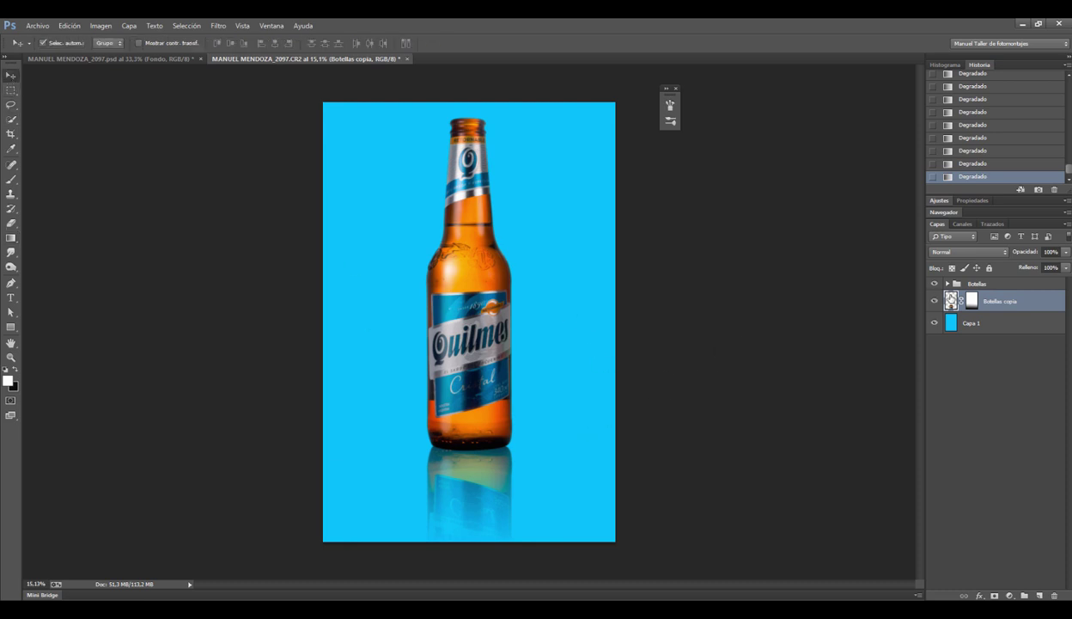
key(Up)
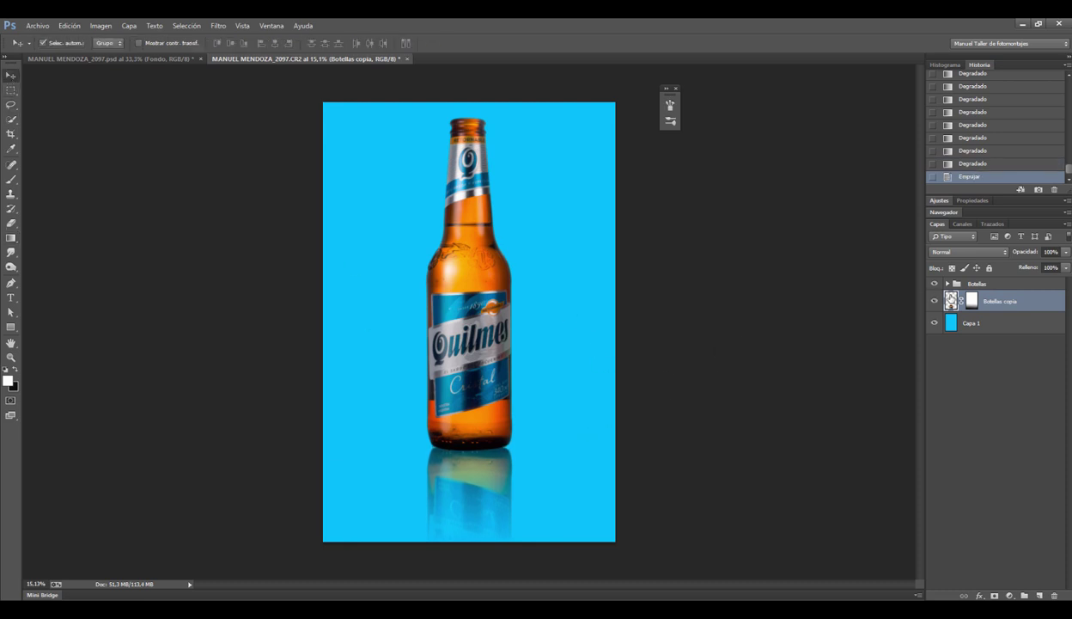
key(Up)
key(Up)
key(ctrl+plus)
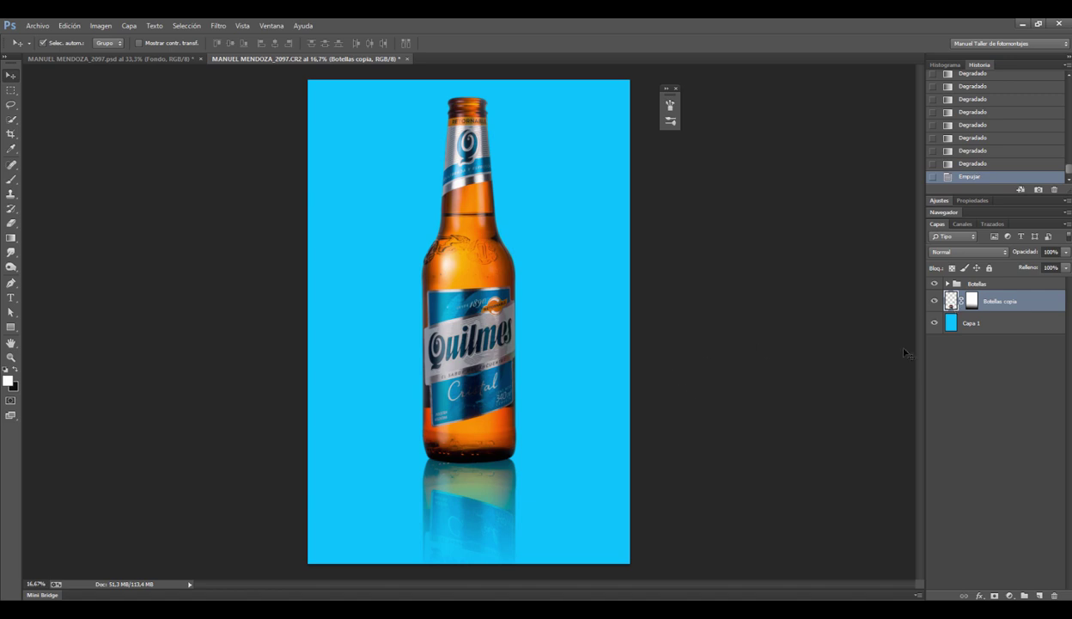
Step: On a new layer, set up a soft black brush with a flattened 16% roundness tip
click(1039, 594)
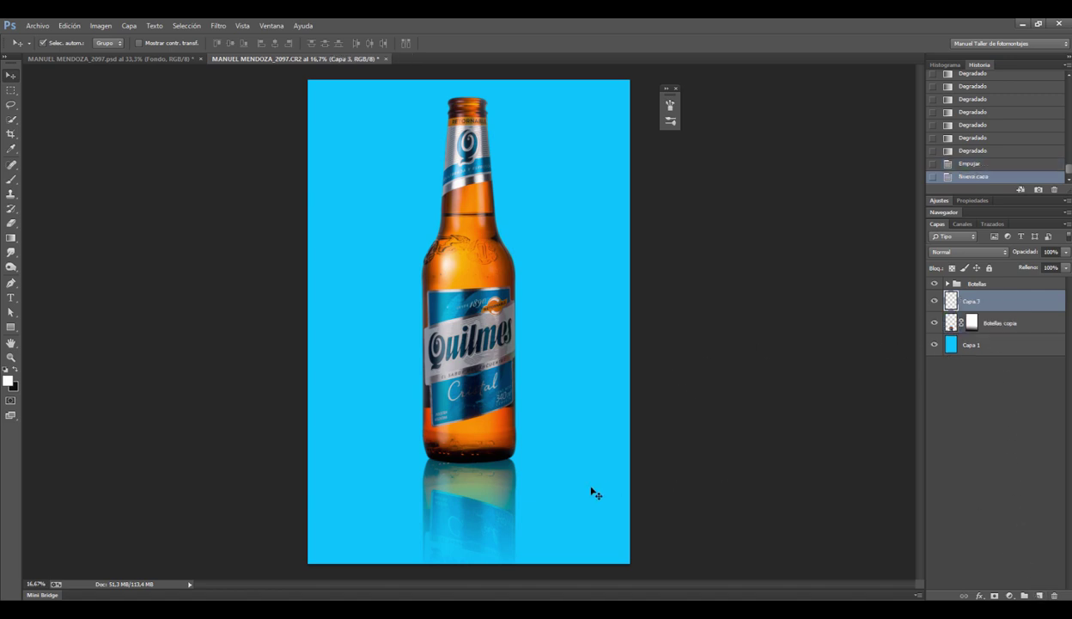
click(11, 179)
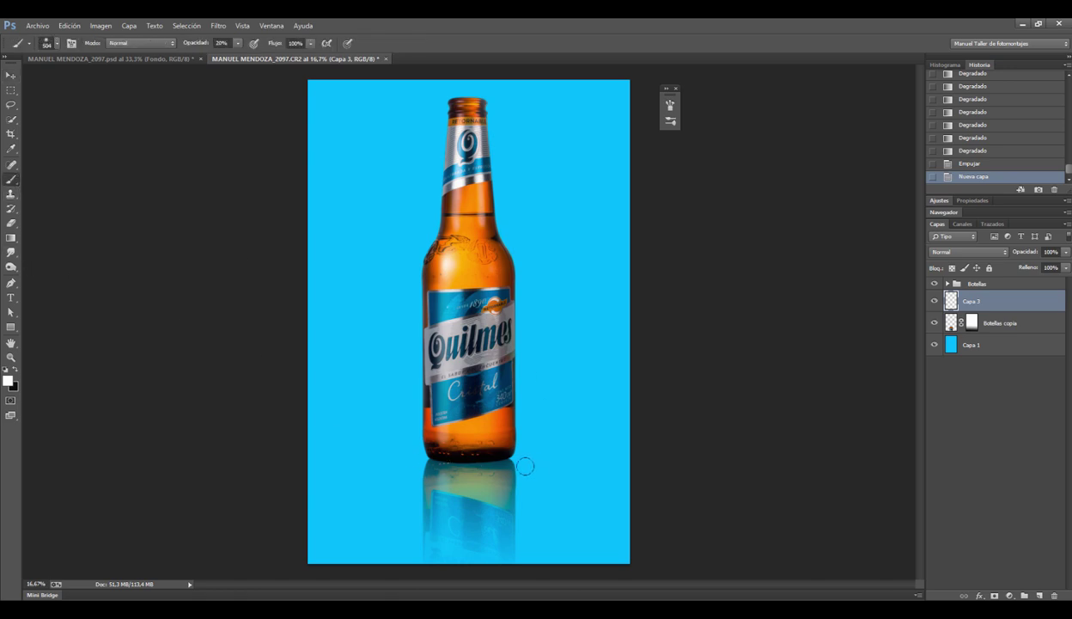
click(74, 44)
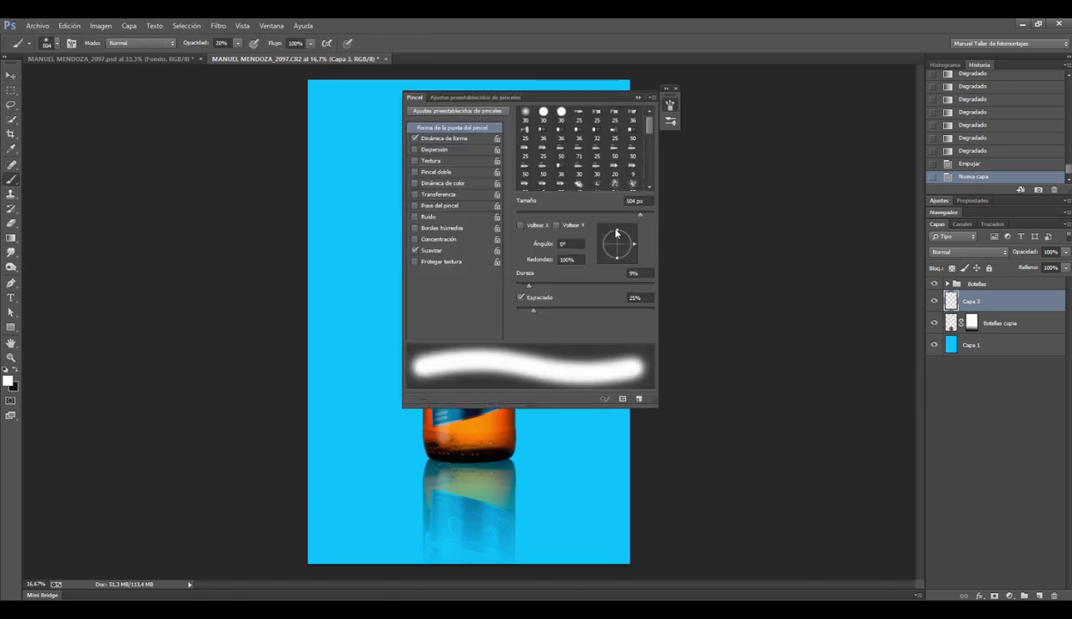
mouse_move(615, 232)
mouse_down()
mouse_move(619, 245)
mouse_move(617, 235)
mouse_up()
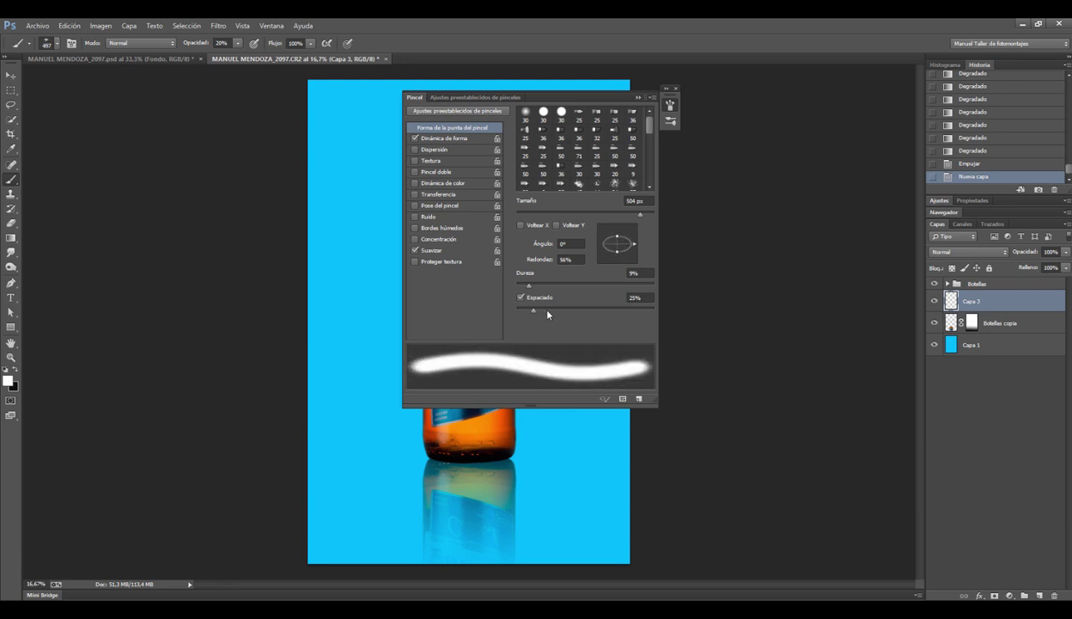
drag(528, 284, 516, 285)
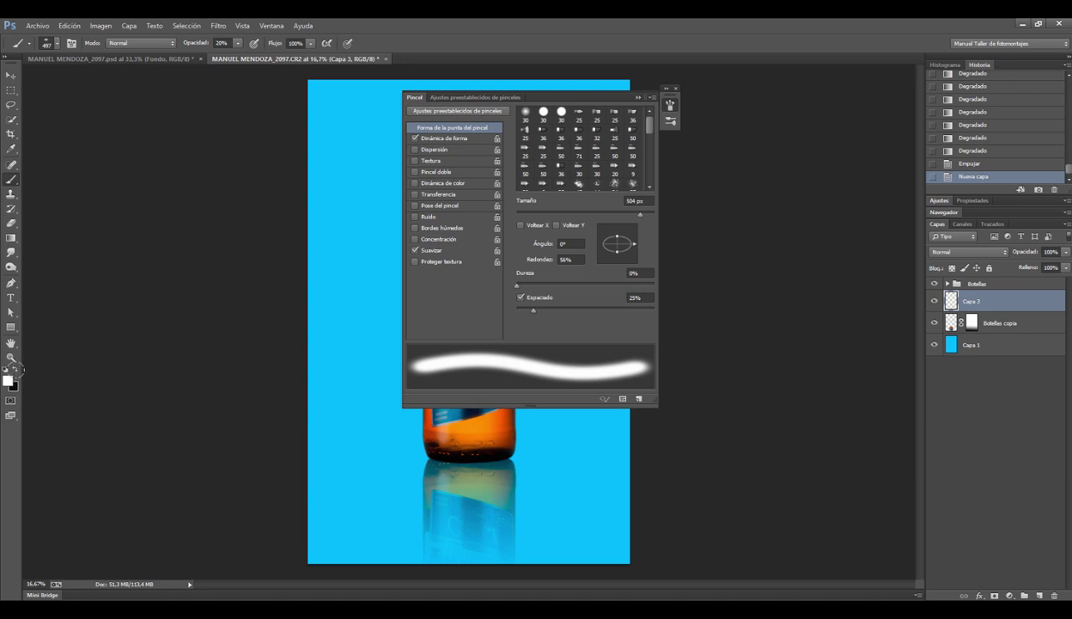
click(14, 371)
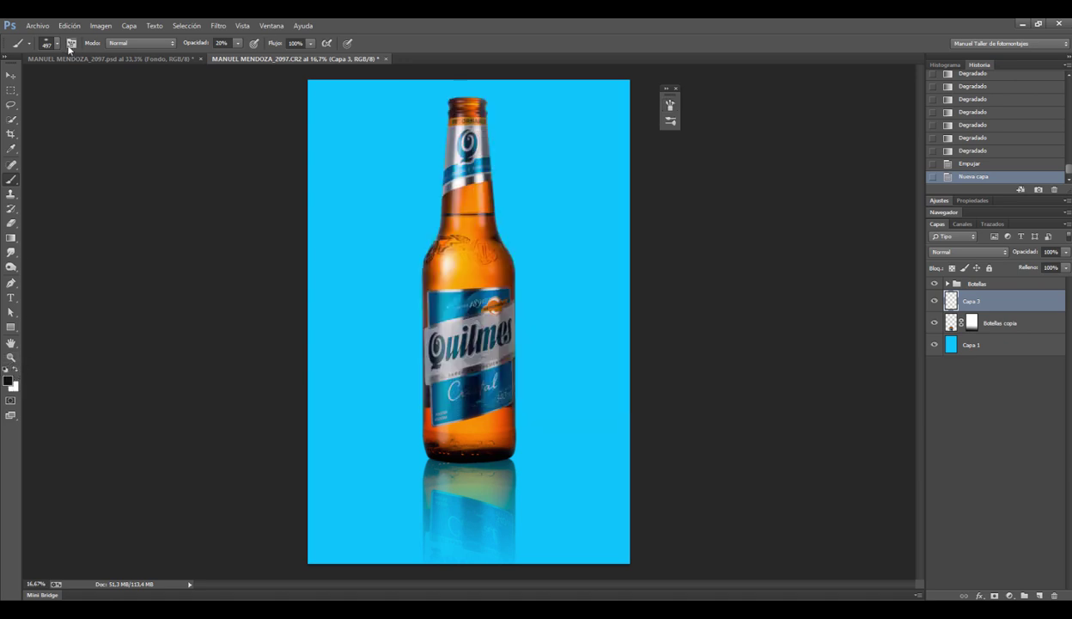
key(alt)
click(73, 47)
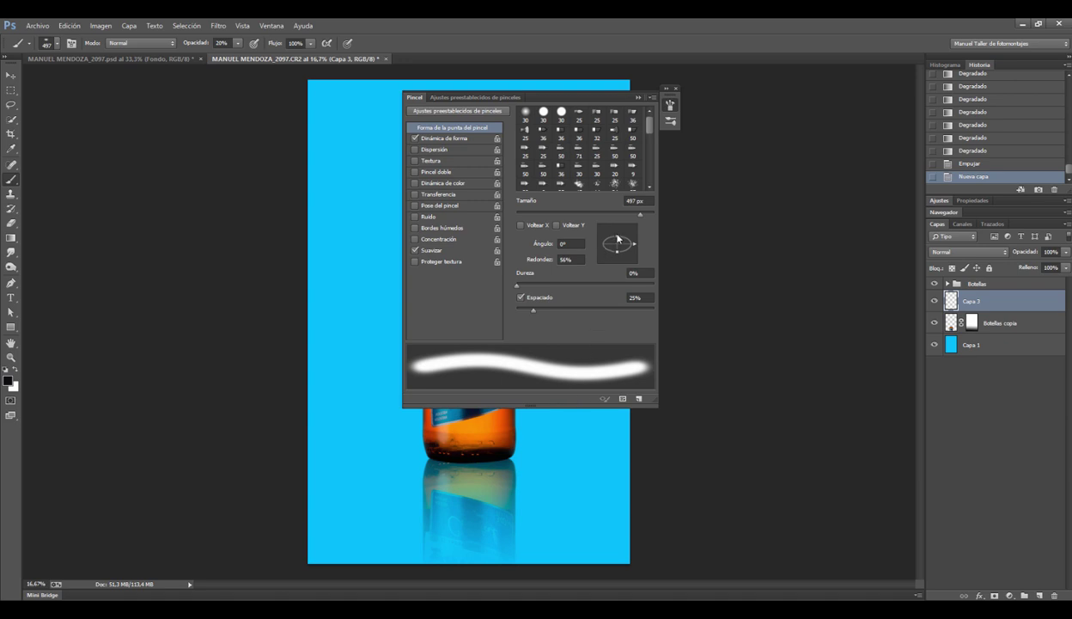
drag(616, 239, 616, 242)
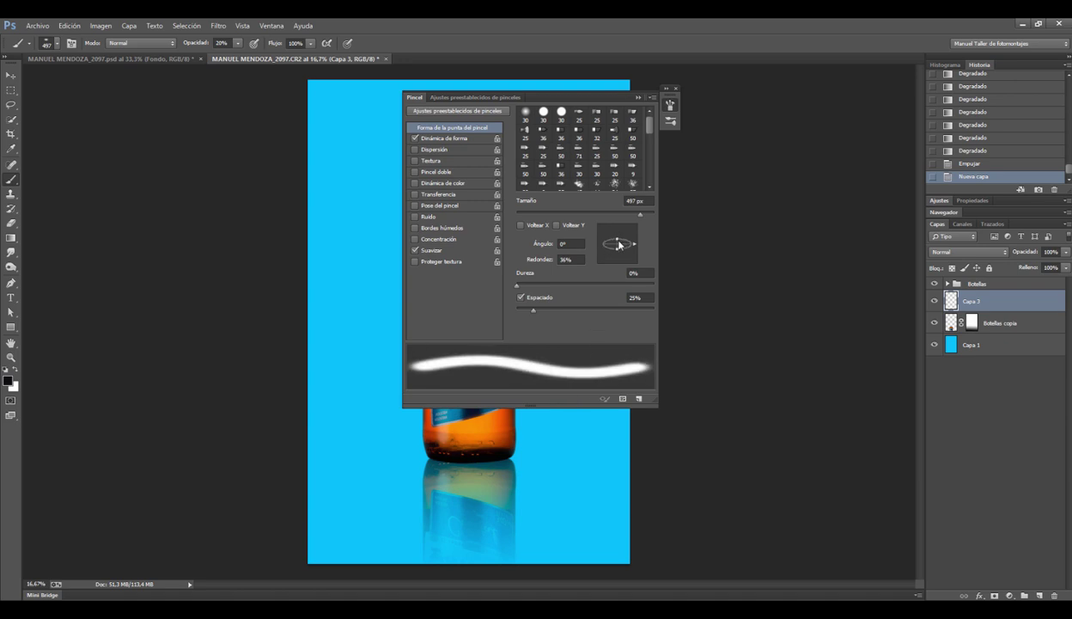
click(639, 98)
Step: Enlarge the brush to about 1037 px and paint a soft shadow along the bottle's base
drag(479, 455, 492, 476)
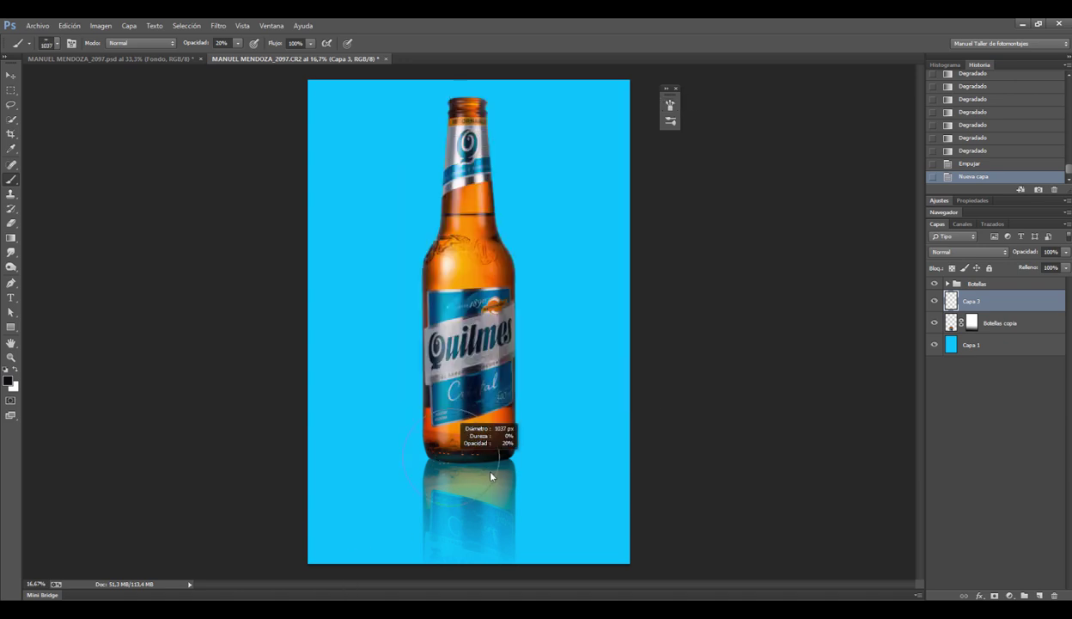
mouse_move(433, 448)
mouse_down()
mouse_move(437, 465)
mouse_move(425, 447)
mouse_move(436, 458)
mouse_up()
drag(478, 462, 442, 456)
Step: Apply a slight Desenfoque gaussiano to the Botellas copia layer to haze the reflection
scroll(493, 464, down, 2)
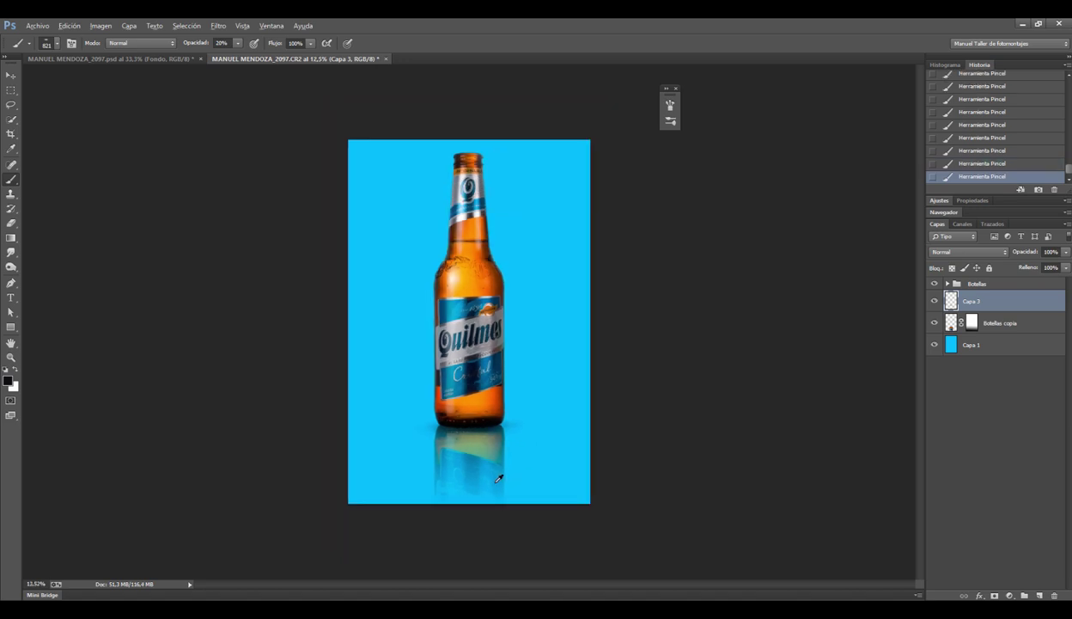
scroll(494, 468, down, 1)
scroll(494, 468, down, 1)
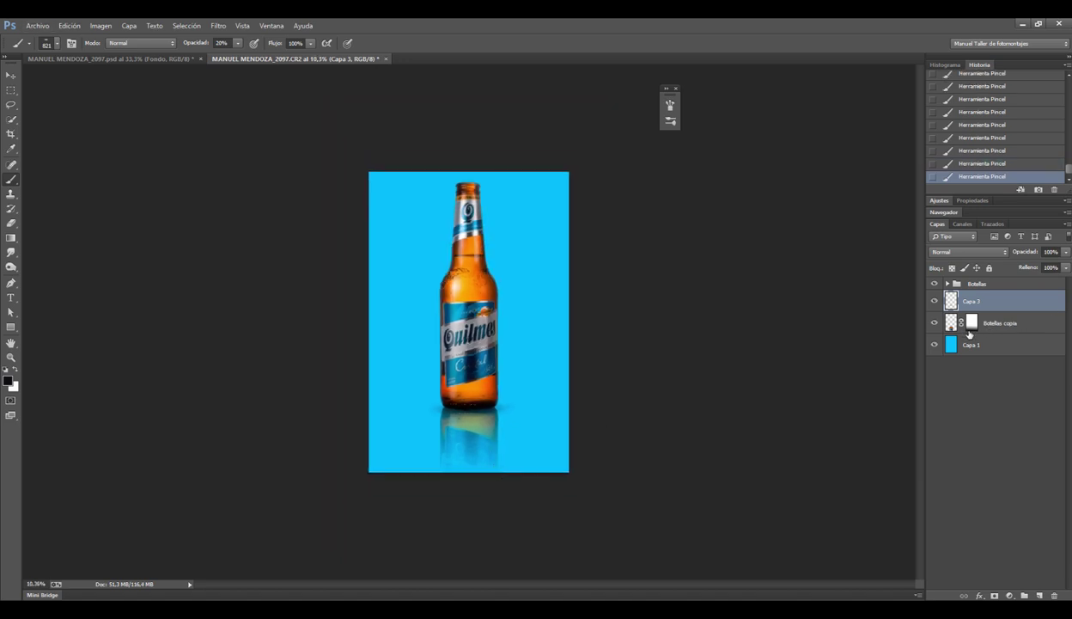
scroll(740, 361, up, 2)
click(951, 322)
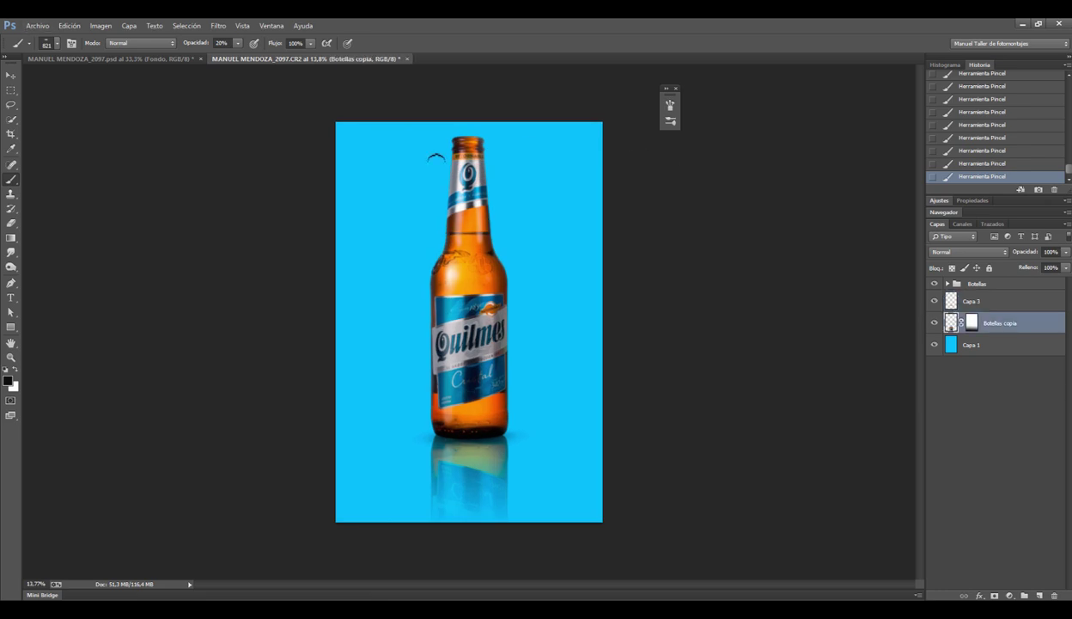
click(219, 25)
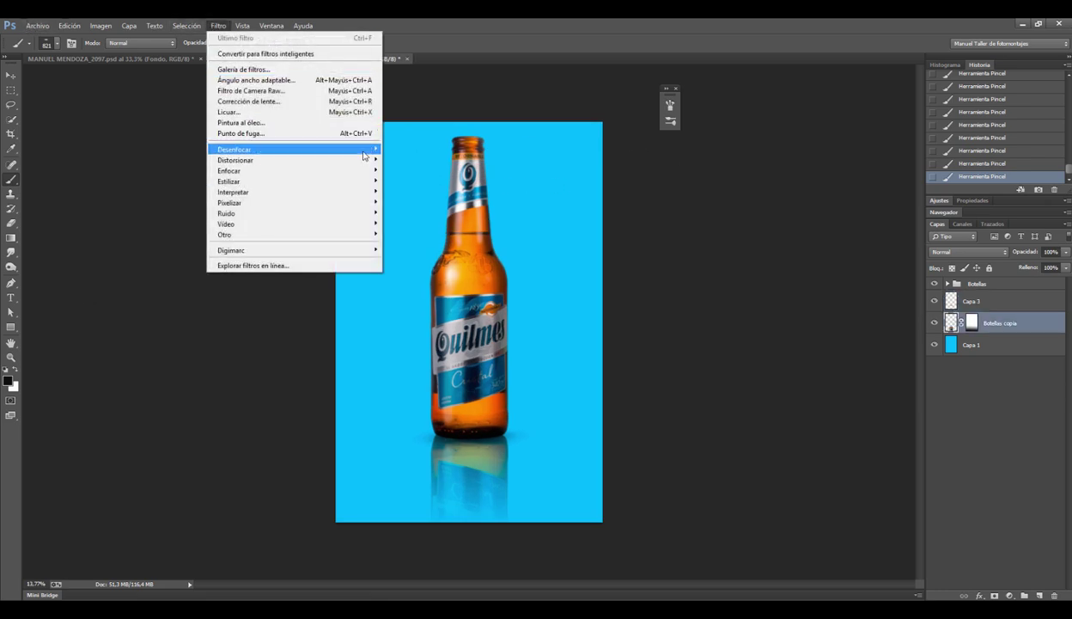
mouse_move(234, 150)
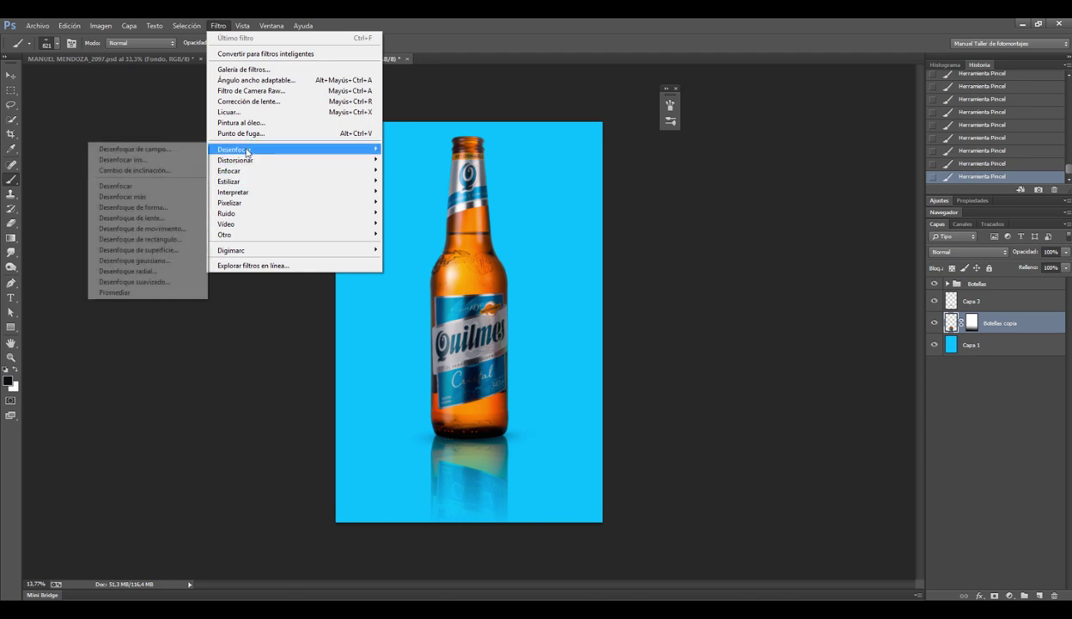
click(151, 265)
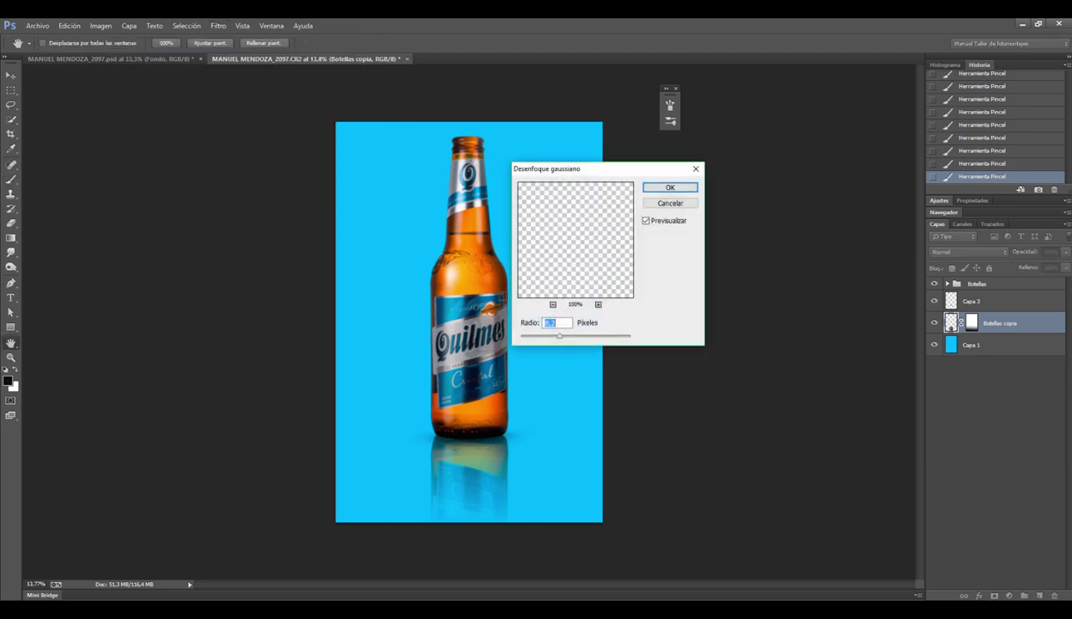
mouse_move(554, 336)
mouse_down()
mouse_move(542, 338)
mouse_move(558, 345)
mouse_up()
click(651, 187)
scroll(453, 464, up, 3)
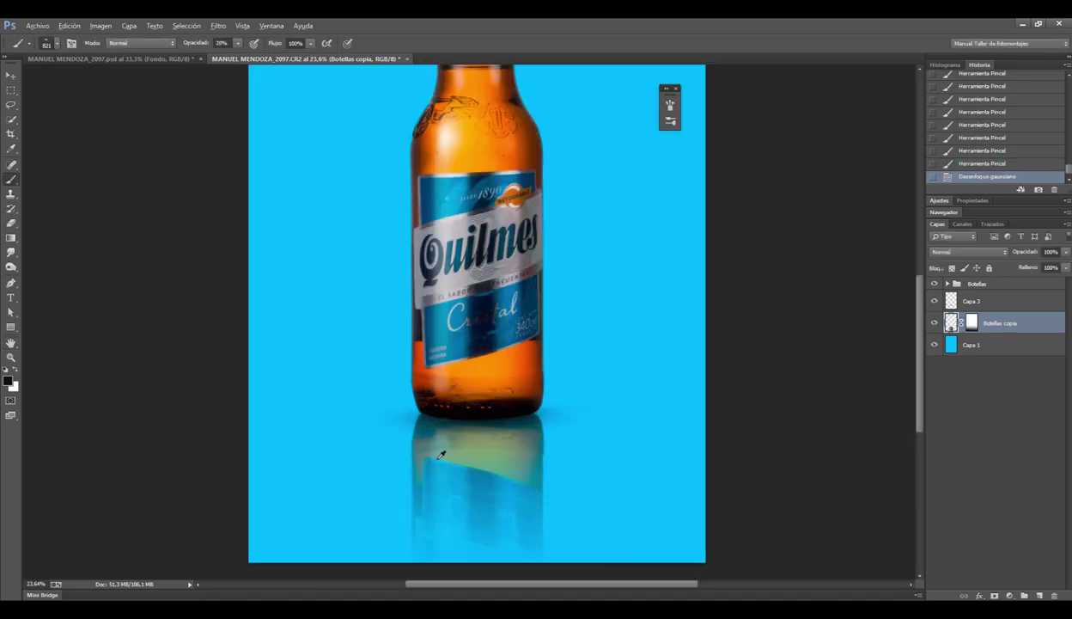
Step: Erase stray shadow spill on Capa 3 at the left and right of the bottle's base
click(11, 223)
drag(381, 406, 382, 402)
click(383, 402)
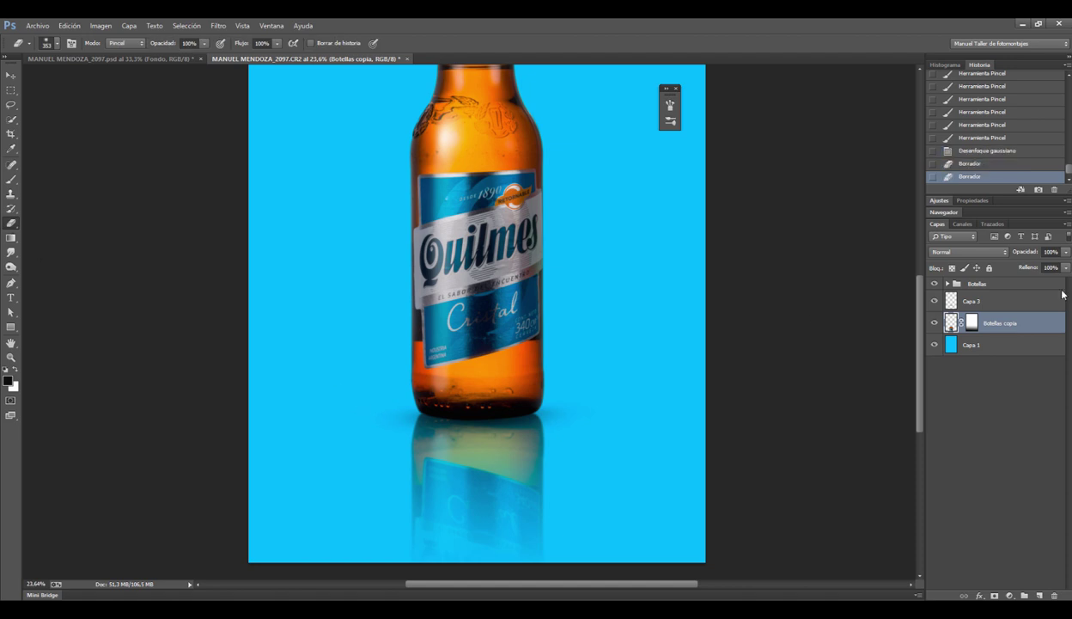
click(983, 300)
drag(567, 405, 537, 388)
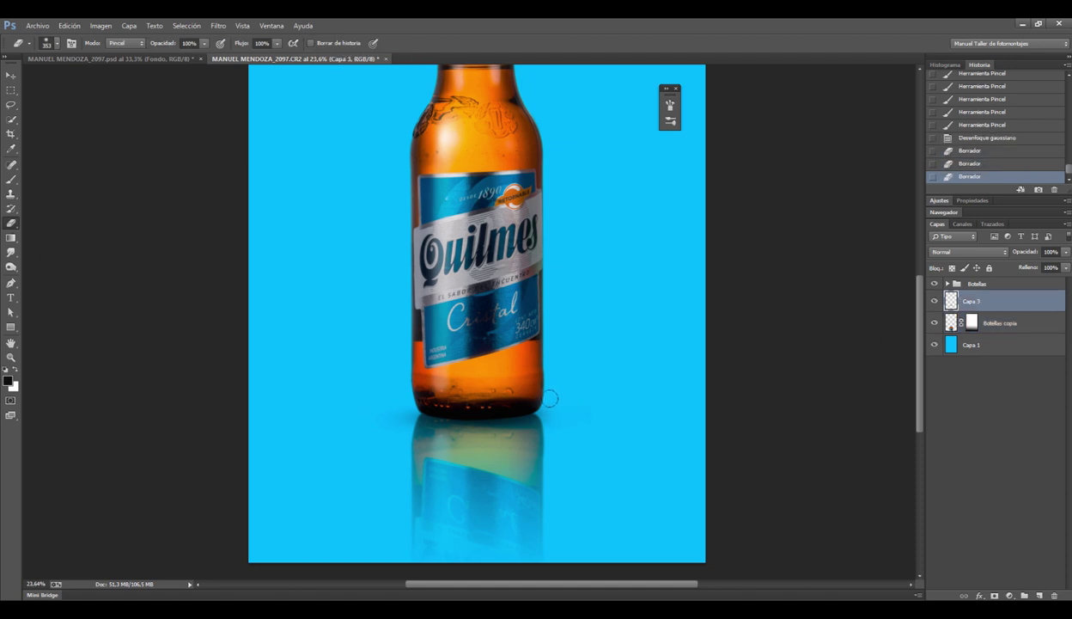
click(536, 388)
click(536, 391)
drag(399, 394, 389, 396)
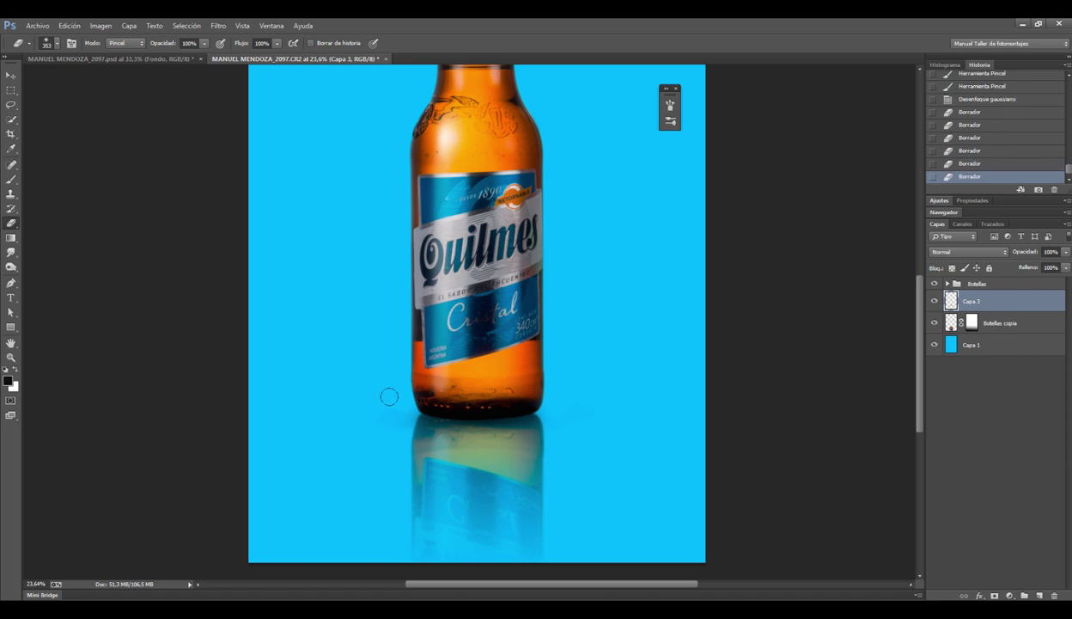
Step: Toggle Capa 3's visibility to compare the trimmed shadow, then begin a free transform on it
click(935, 300)
click(935, 300)
click(935, 300)
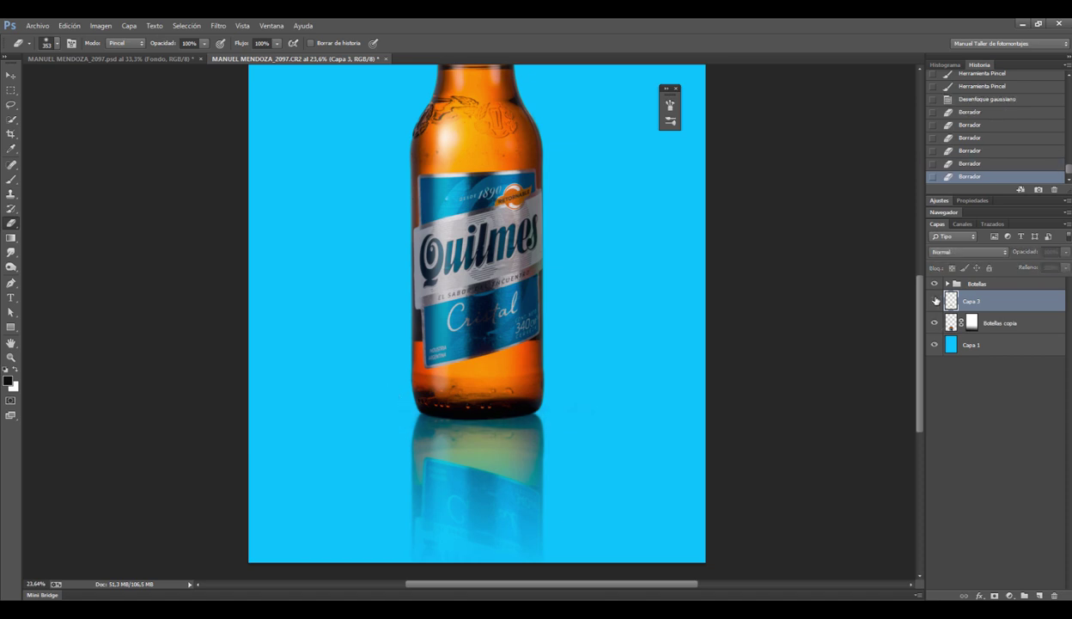
click(935, 300)
scroll(579, 367, down, 2)
scroll(579, 367, down, 1)
scroll(483, 343, up, 3)
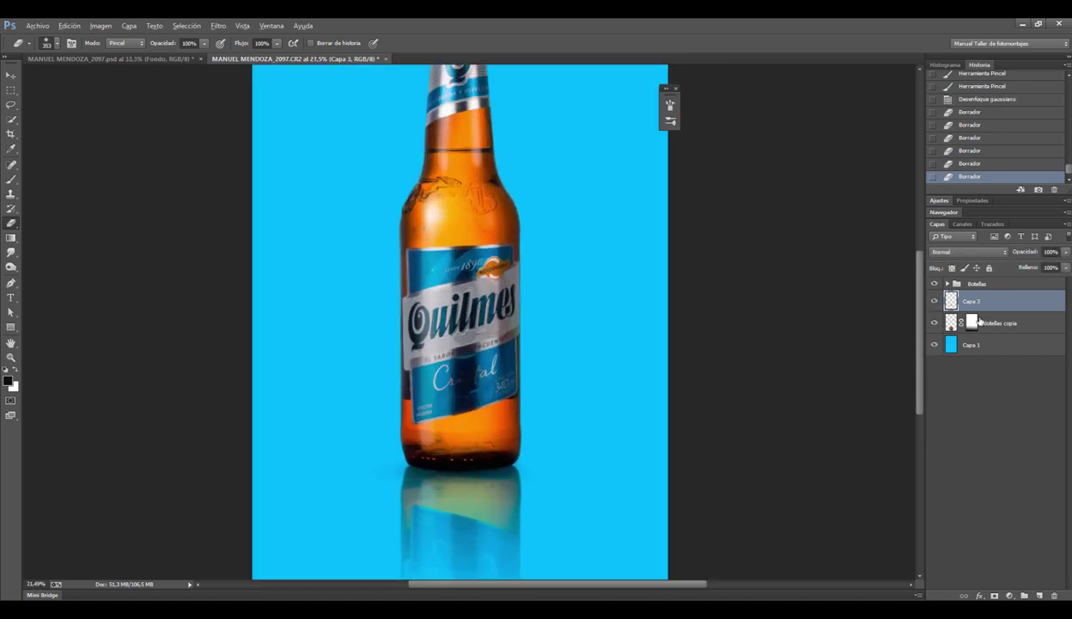
key(ctrl+t)
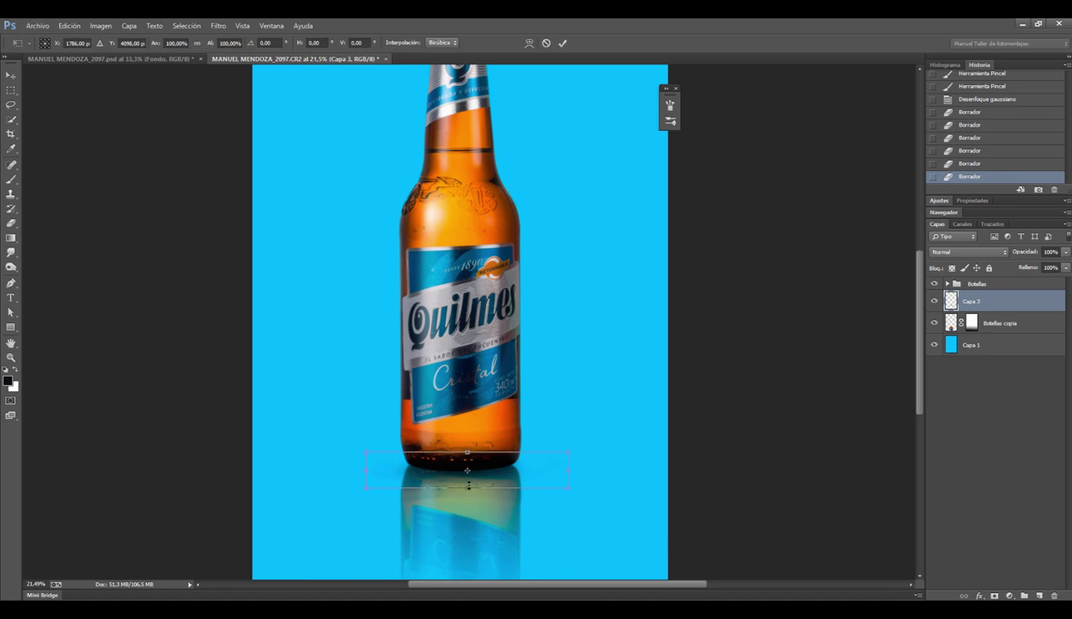
Step: Squash the contact shadow to about 75% height and commit the transform
drag(468, 485, 470, 484)
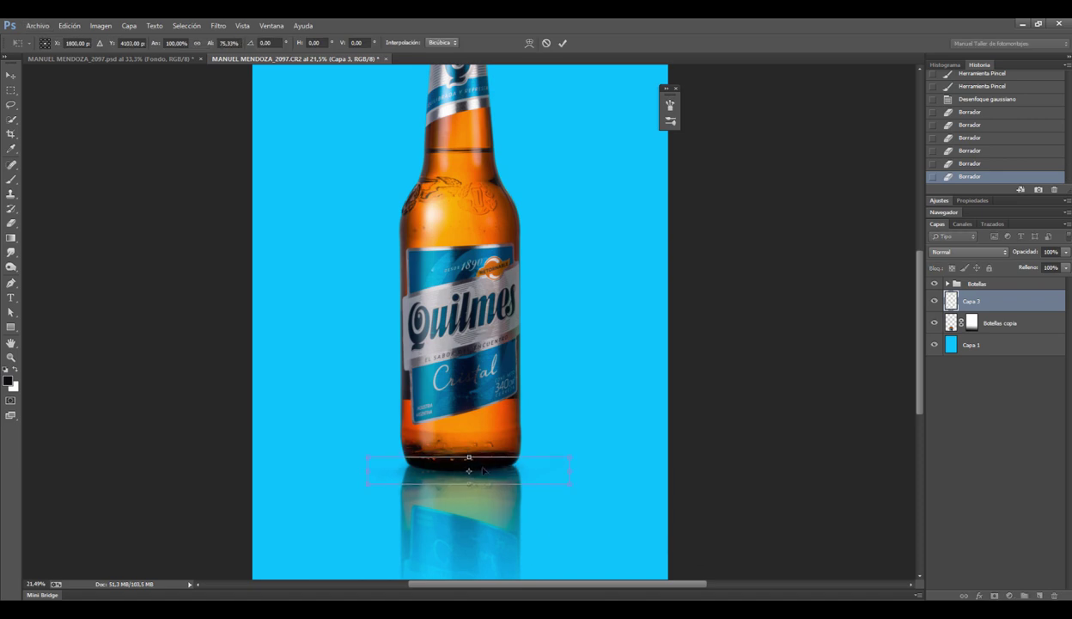
key(Return)
key(ctrl+minus)
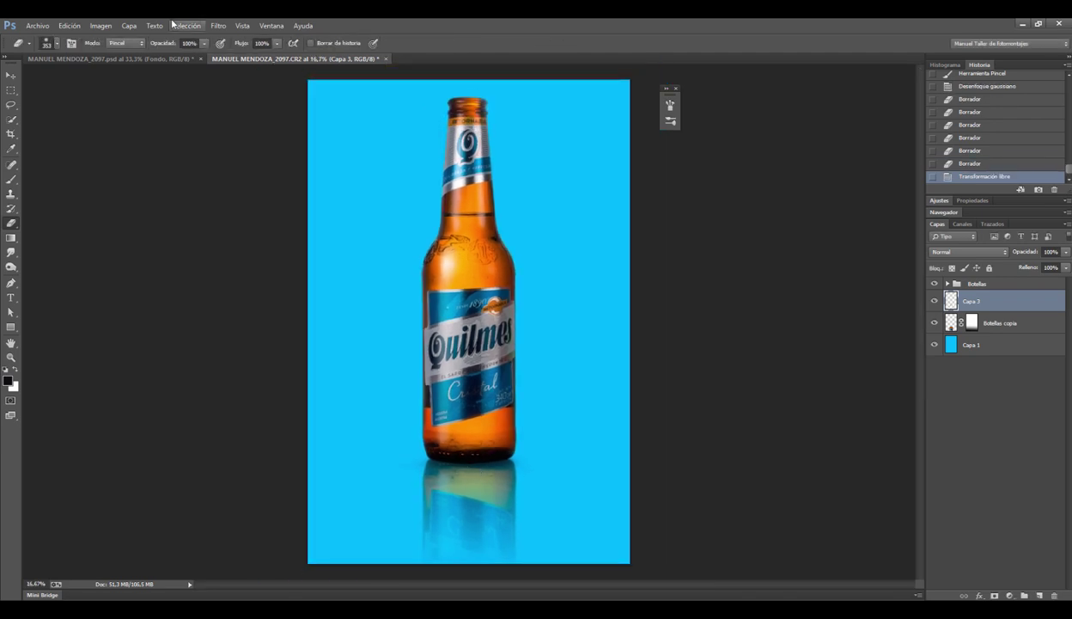
Step: Compare against the finished PSD, then select Capa 1 with the Gradient tool in the CR2 document
click(156, 54)
key(ctrl+0)
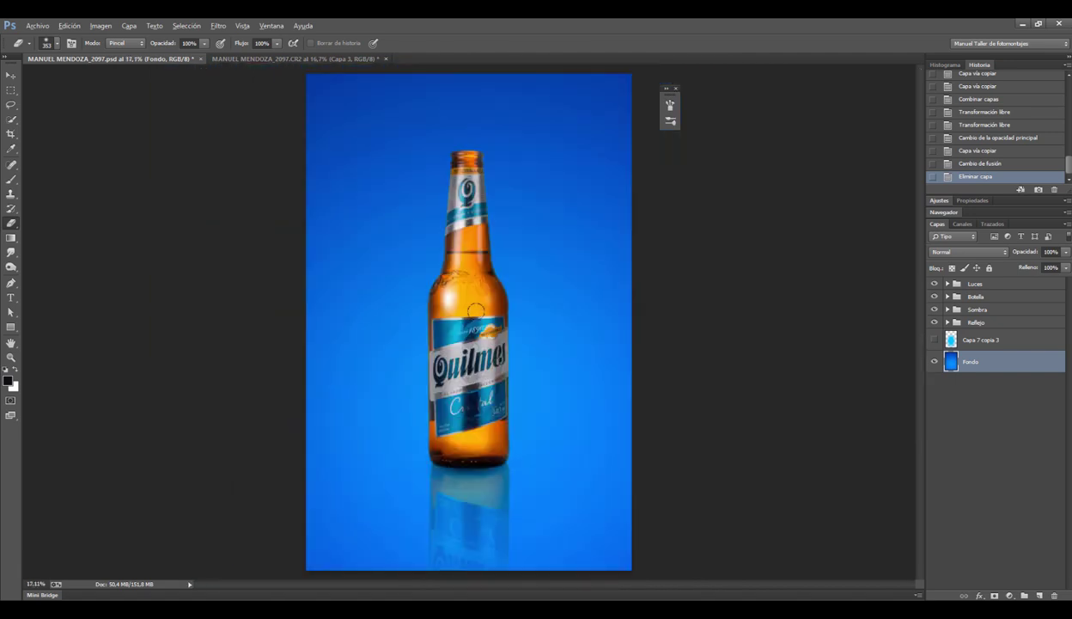
click(292, 59)
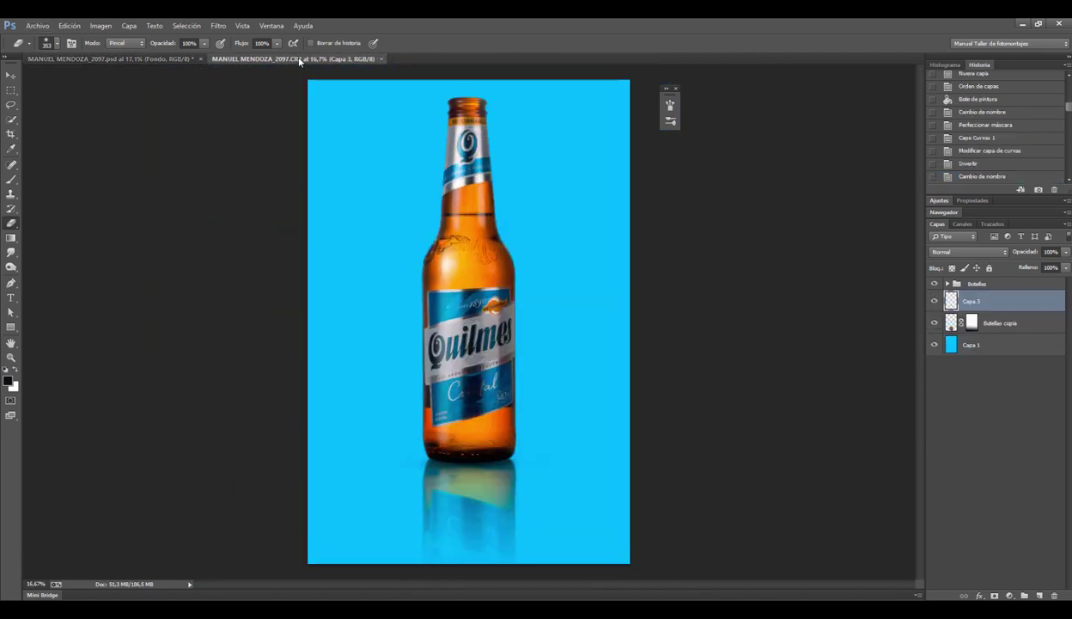
click(955, 344)
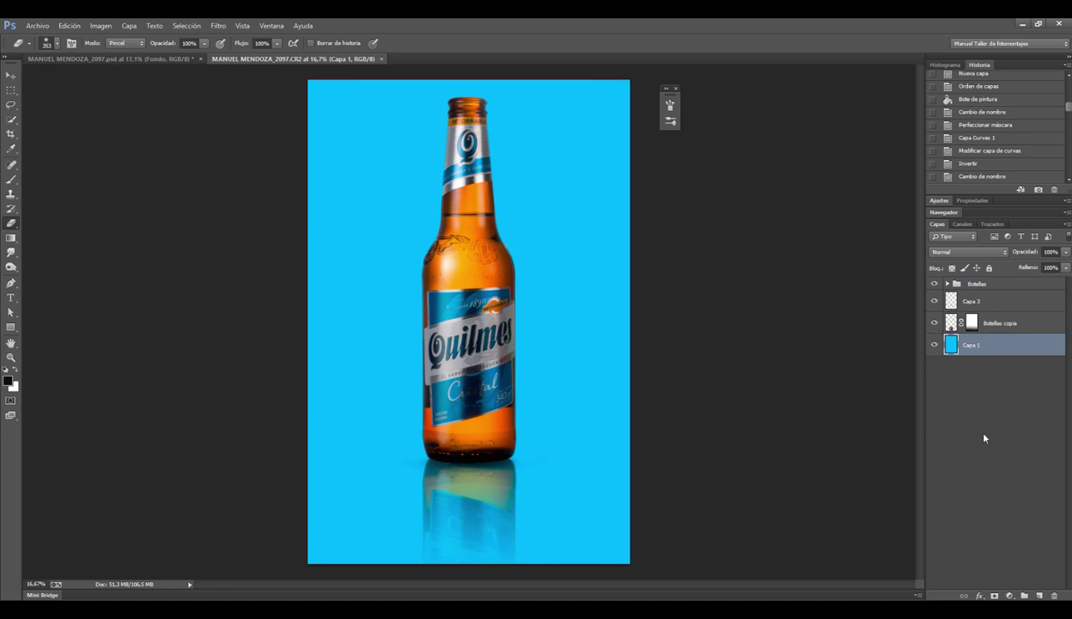
click(11, 239)
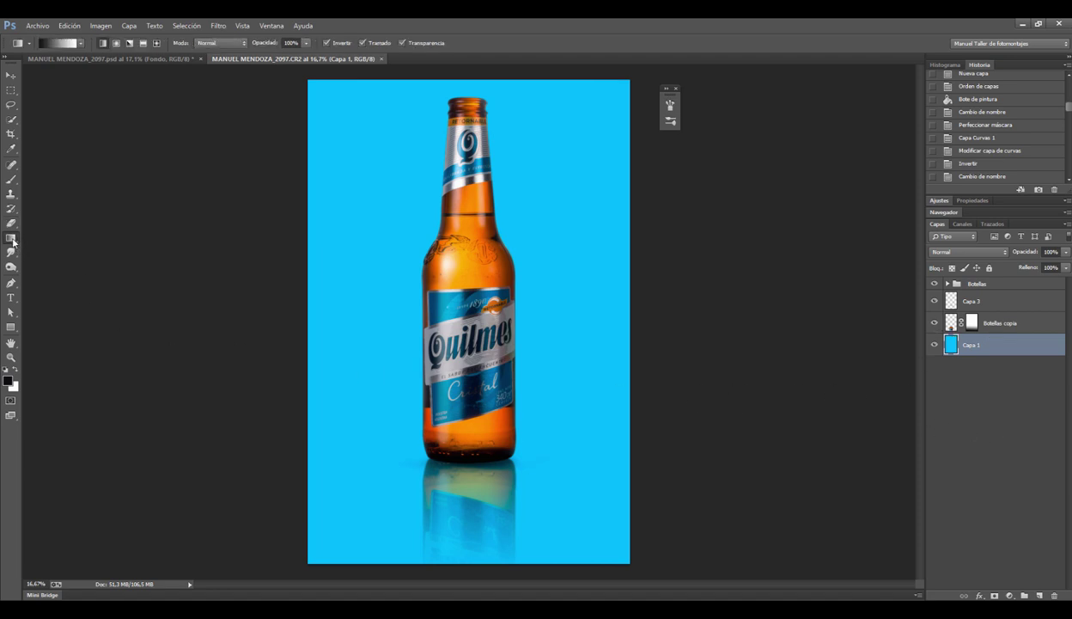
Step: Set the gradient's left stop to a light blue sampled from the bottle label
click(56, 43)
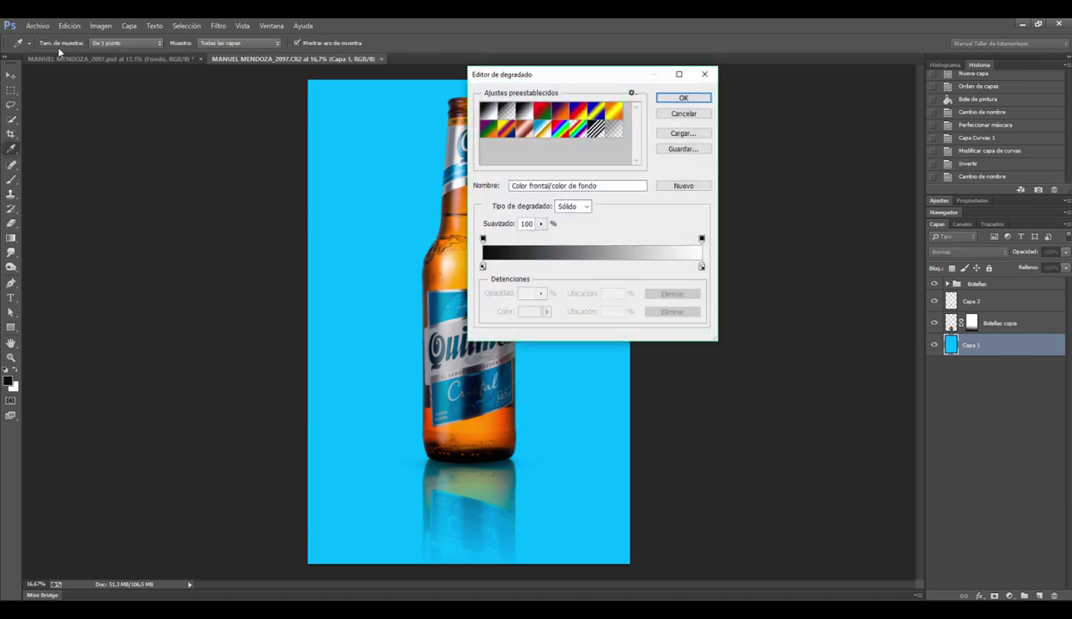
key(Return)
click(69, 43)
double_click(483, 267)
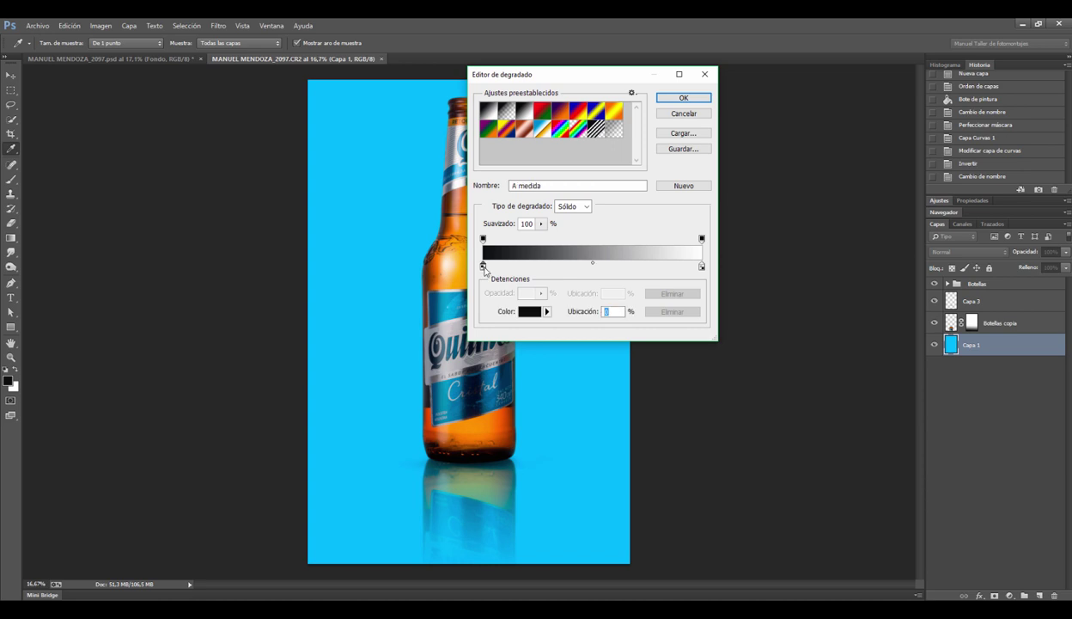
click(442, 386)
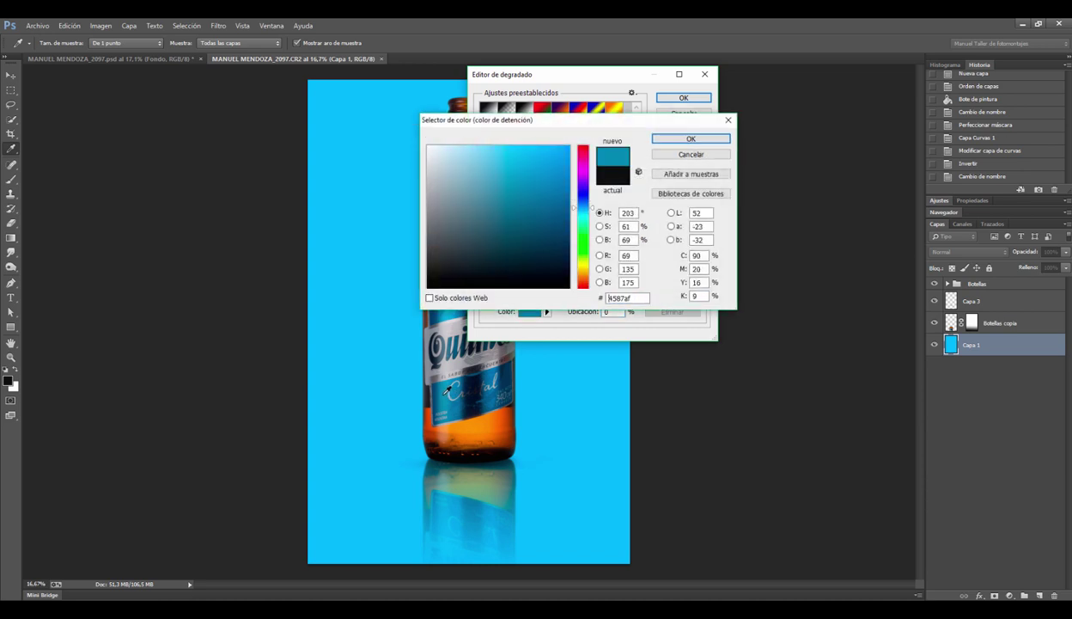
drag(443, 388, 440, 382)
click(450, 312)
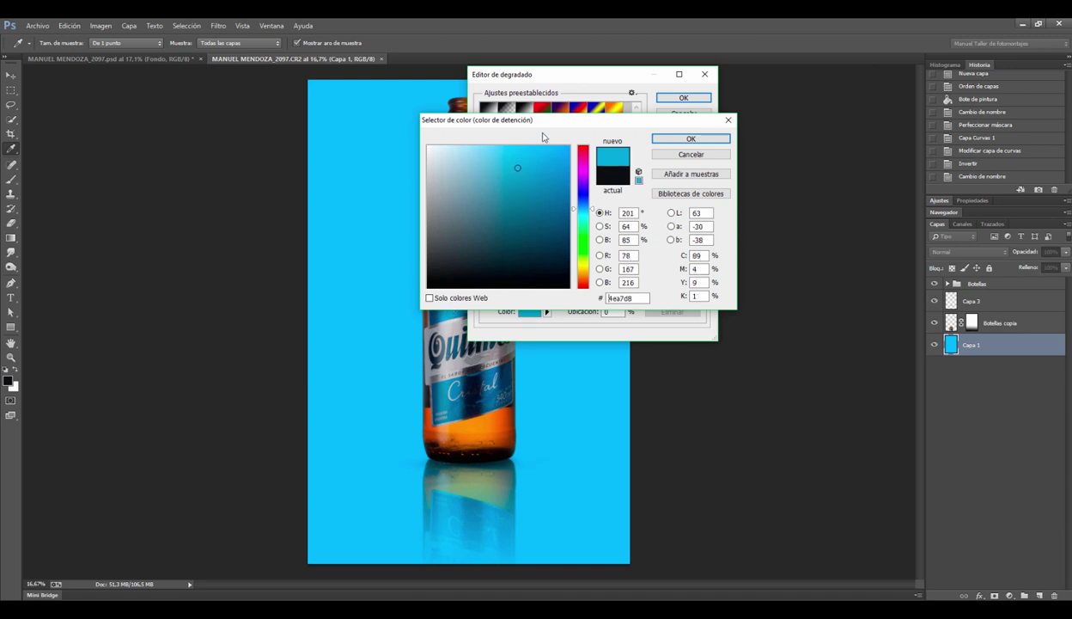
click(674, 137)
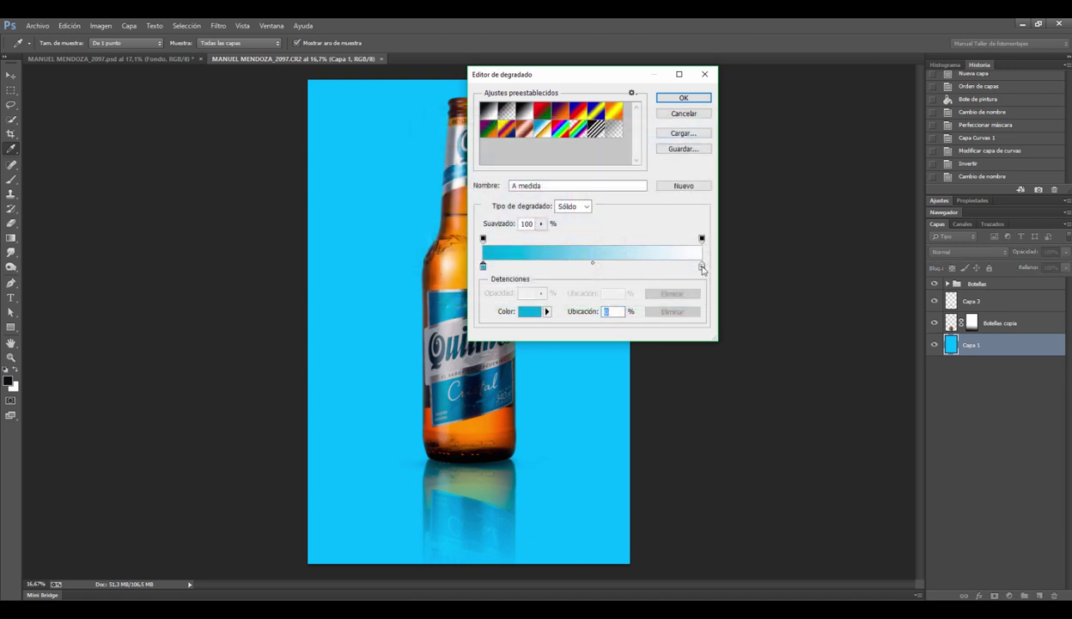
Step: Set the right stop to a dark blue from the label, keeping it at 100%
click(702, 266)
drag(614, 80, 803, 85)
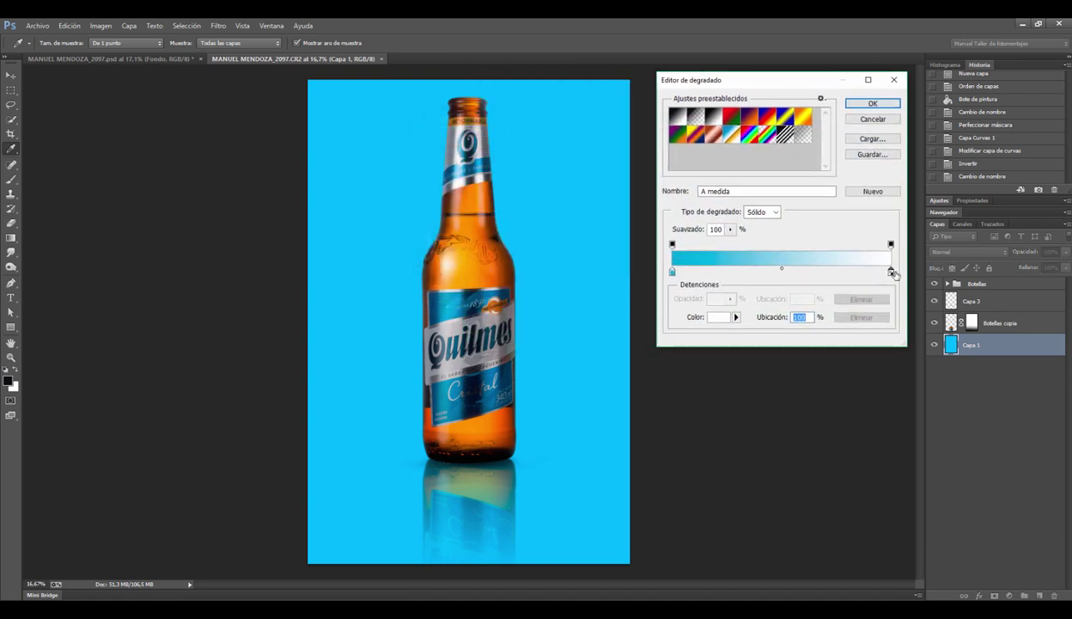
double_click(891, 273)
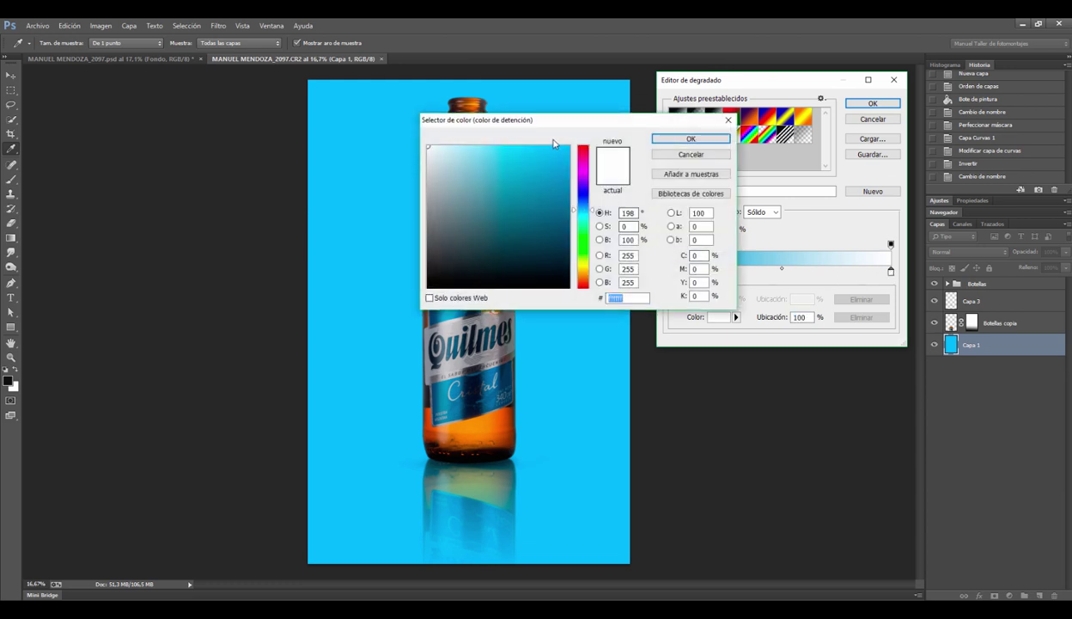
drag(524, 121, 692, 129)
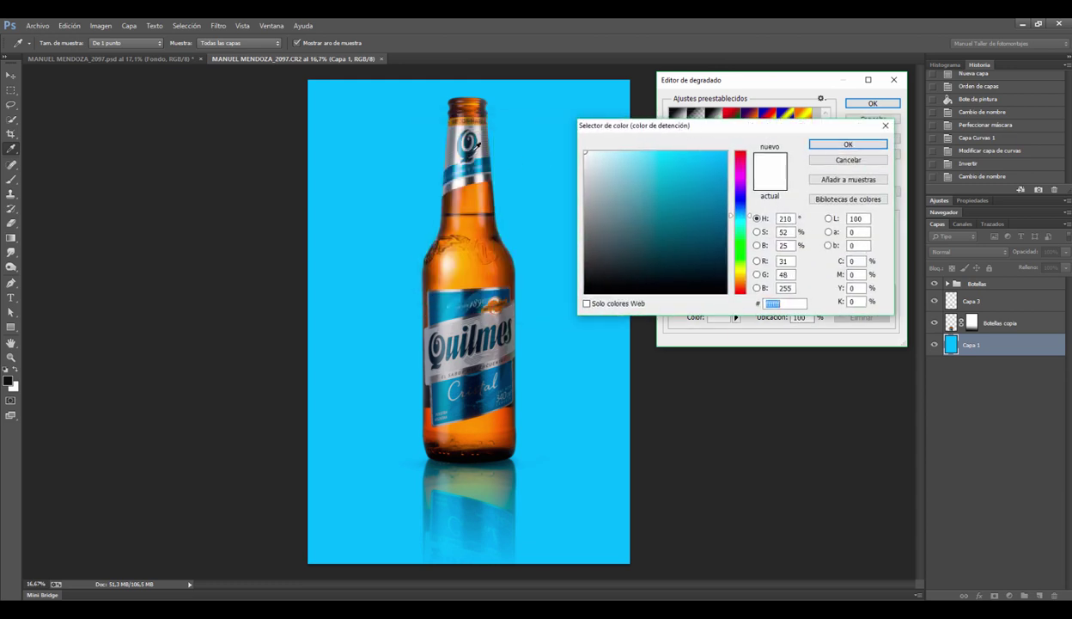
click(470, 144)
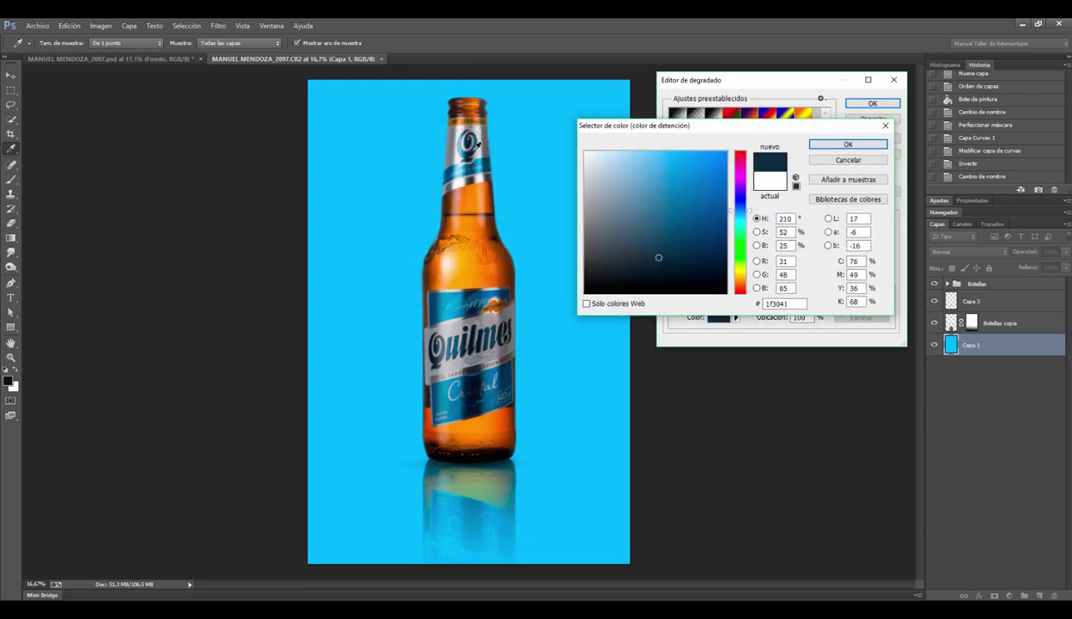
click(716, 197)
click(844, 143)
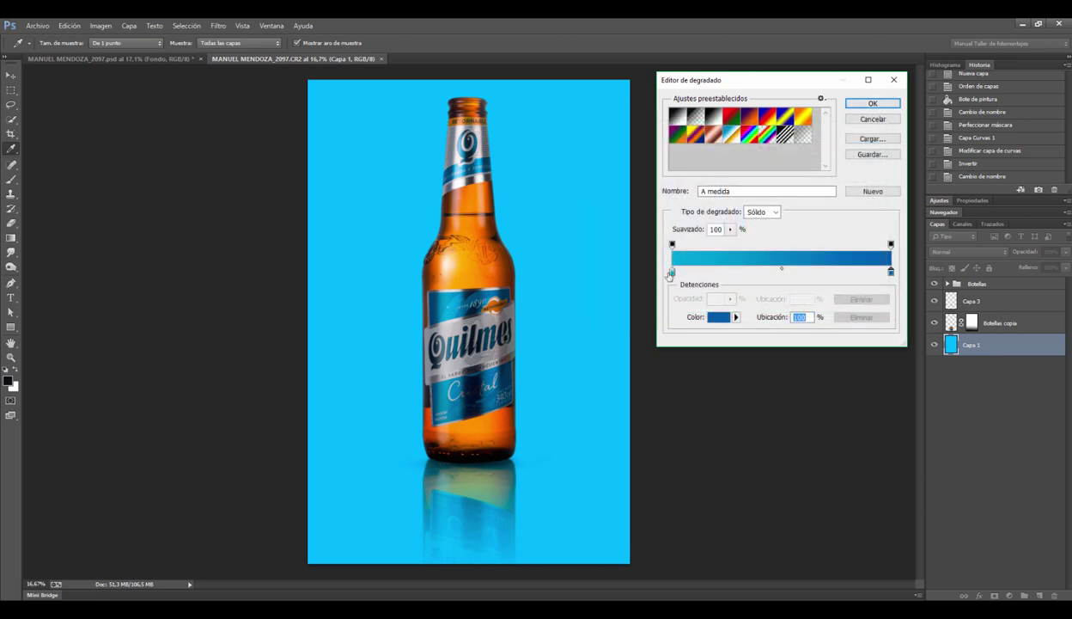
text(98)
mouse_move(886, 271)
mouse_down()
mouse_move(784, 271)
mouse_move(891, 272)
mouse_up()
Step: Add a dark blue middle stop, confirm light cyan left and dark blue right, and accept the gradient
click(891, 272)
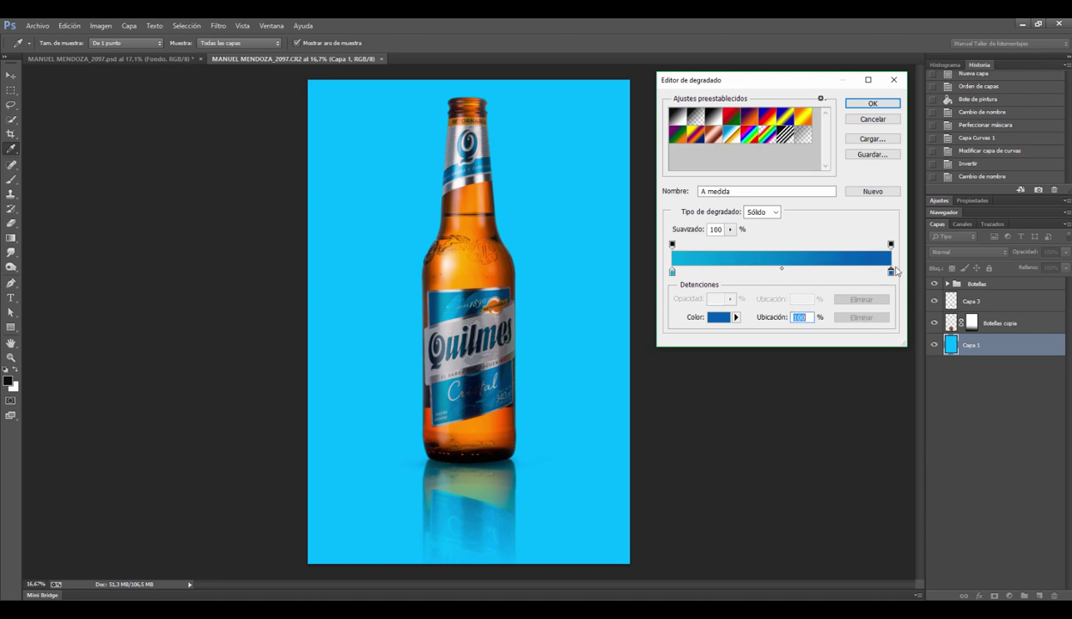
click(733, 271)
double_click(672, 271)
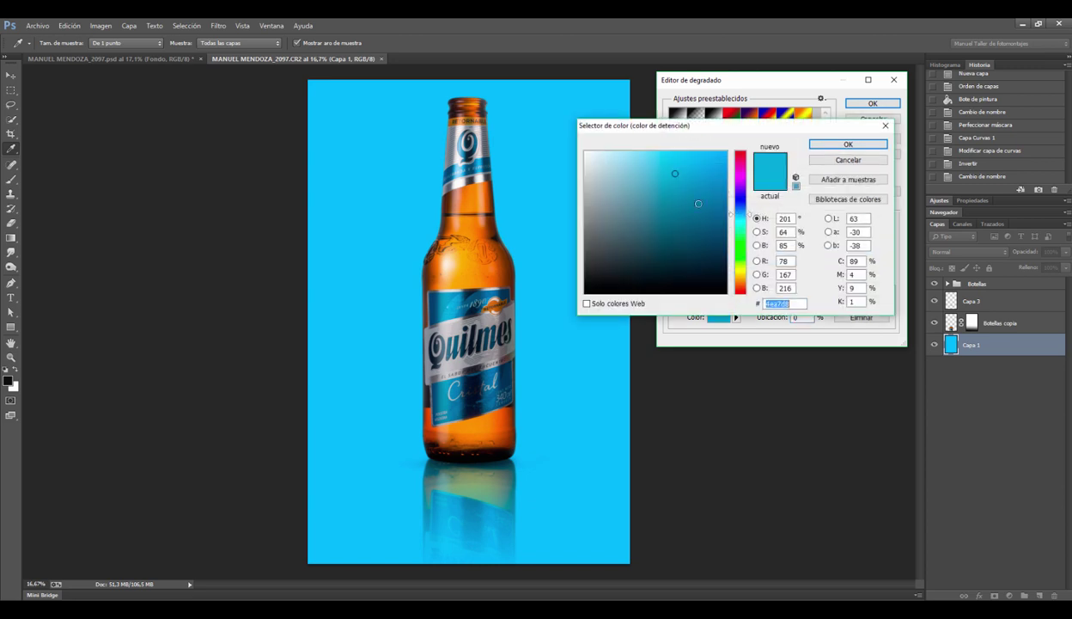
click(848, 145)
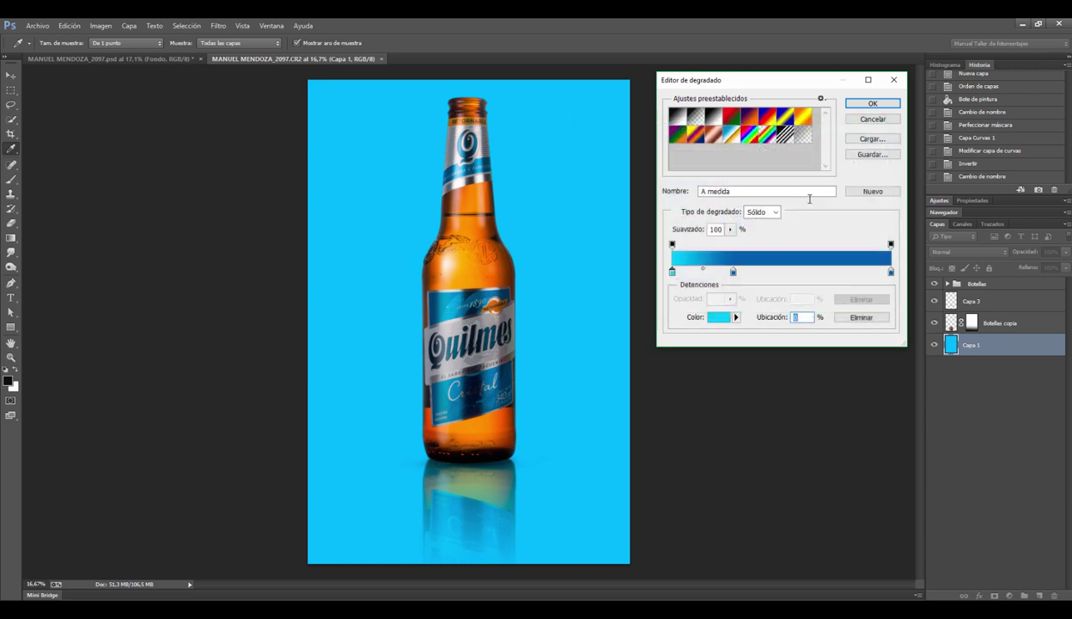
mouse_move(734, 272)
mouse_down()
mouse_move(783, 272)
mouse_move(840, 299)
mouse_up()
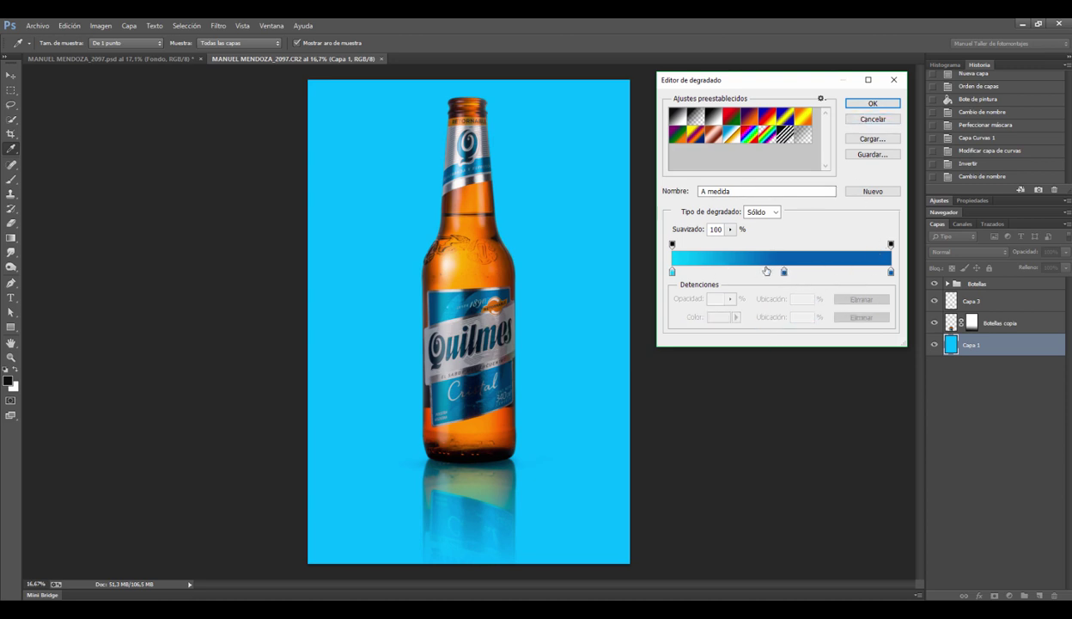
double_click(891, 274)
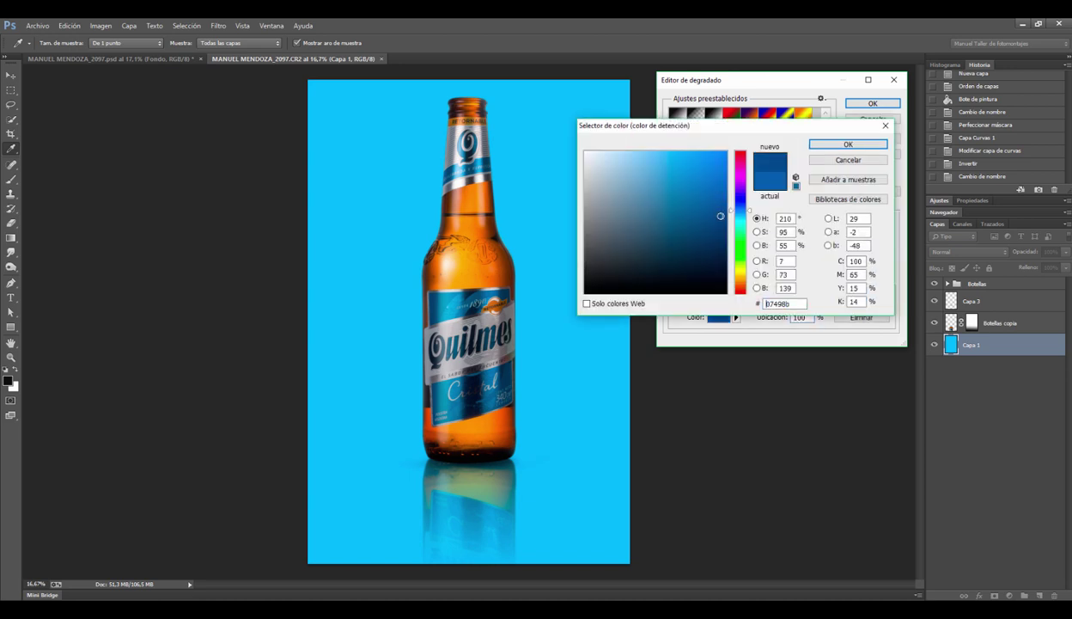
click(847, 143)
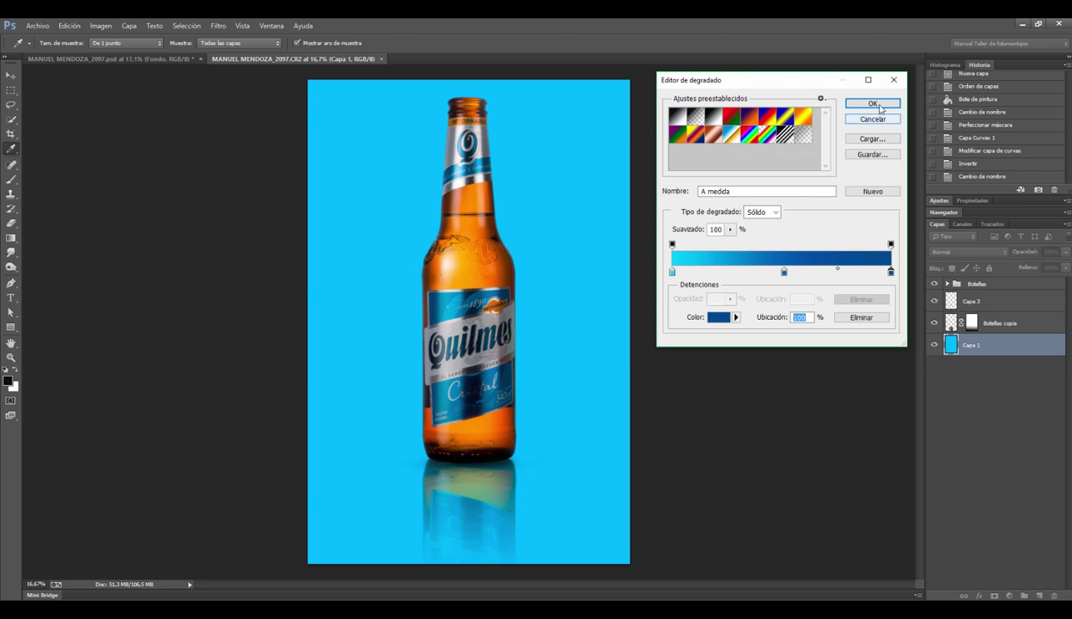
click(873, 104)
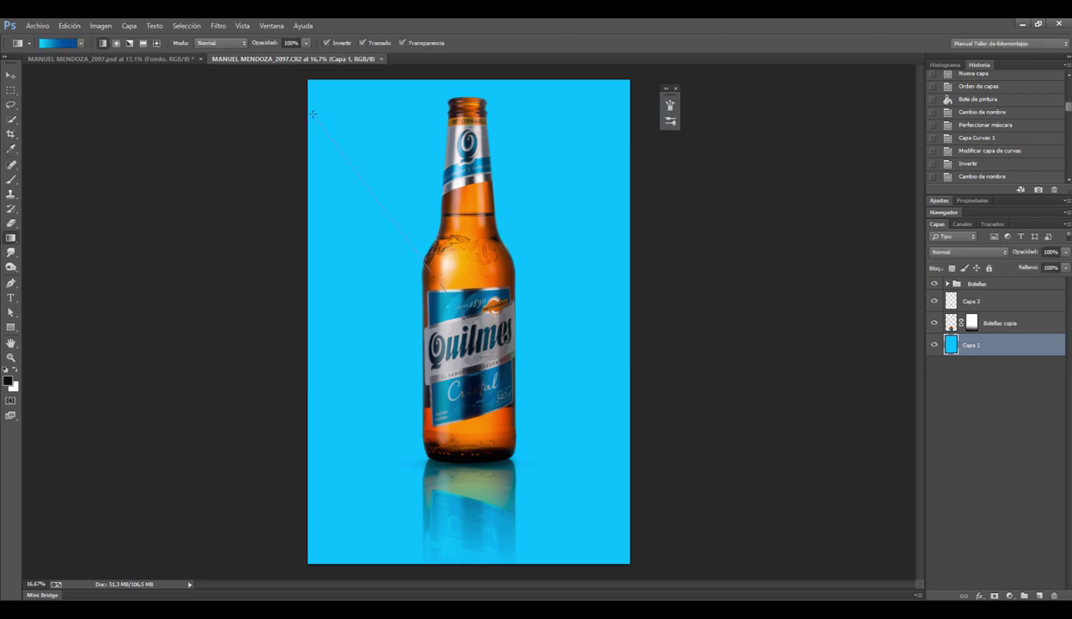
Step: Drag several vertical linear cyan-to-blue gradients across Capa 1 to test the fill
drag(425, 258, 437, 328)
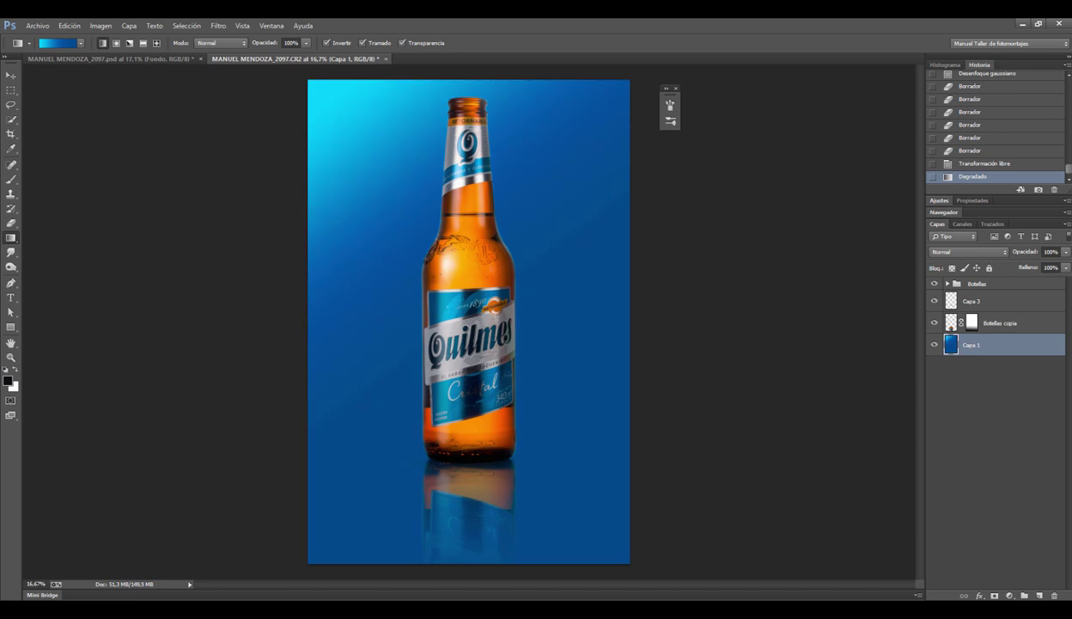
drag(497, 482, 499, 196)
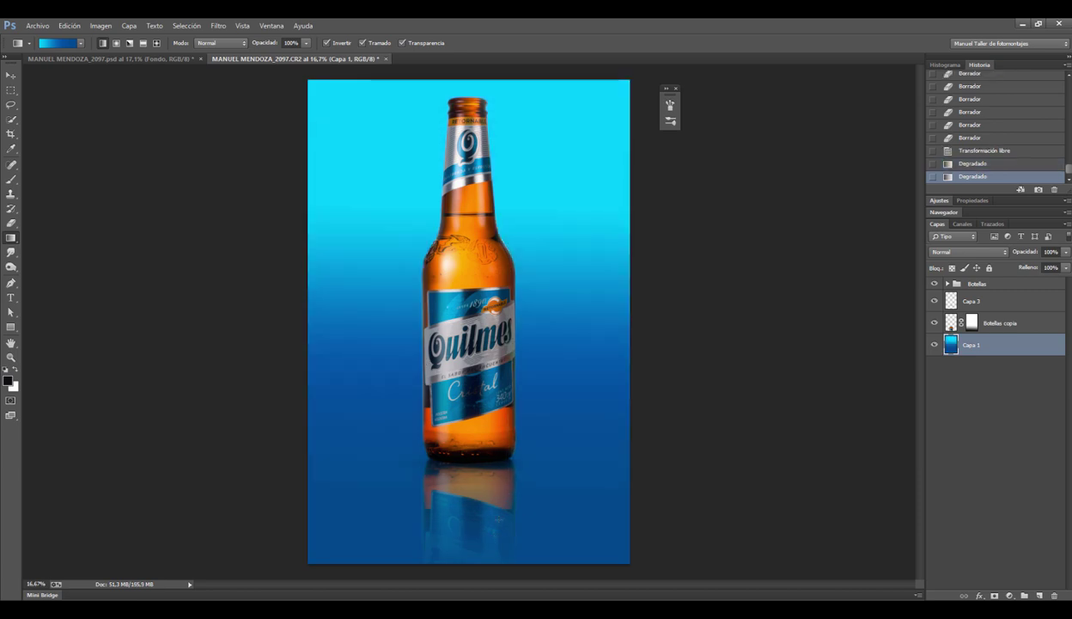
drag(514, 123, 510, 529)
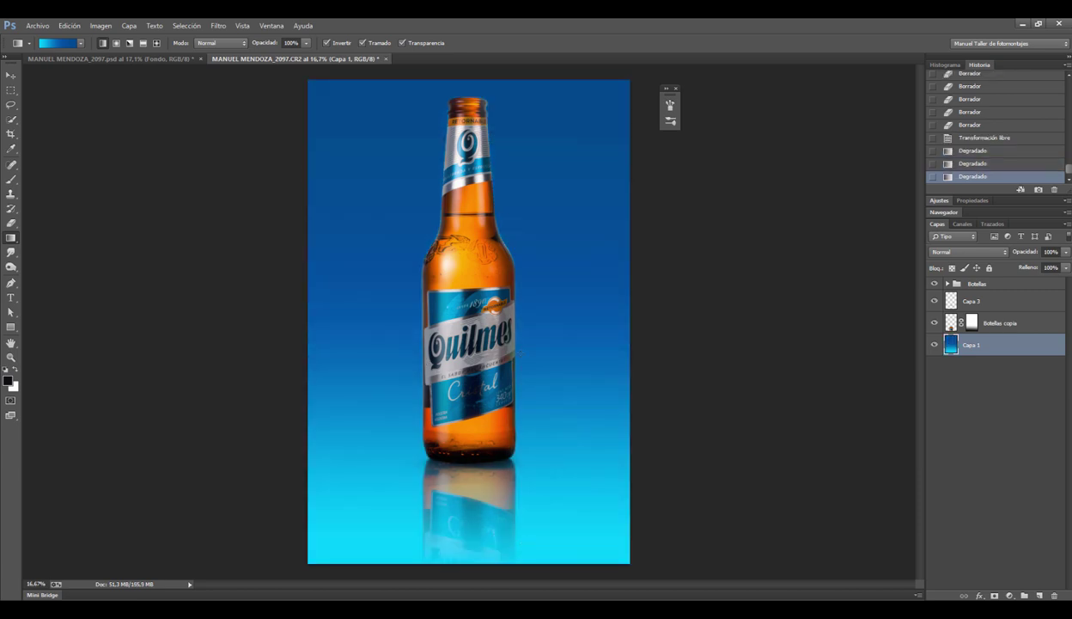
drag(493, 77, 493, 301)
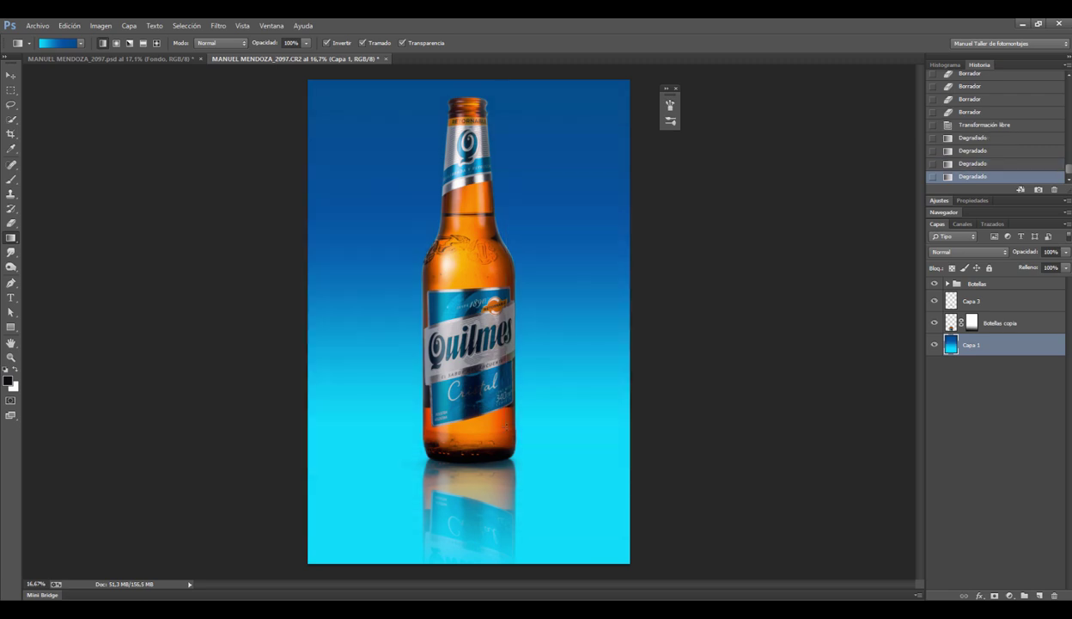
key(ctrl+minus)
drag(497, 125, 499, 554)
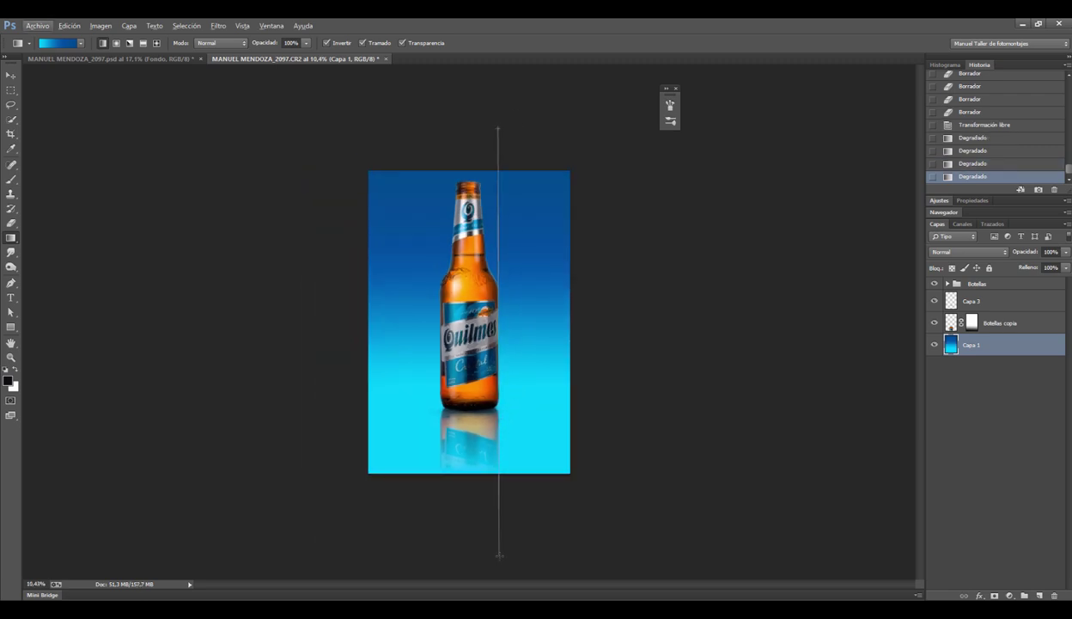
Step: Redraw the gradient at different spans, then finish with a radial glow centred behind the bottle
drag(473, 112, 473, 245)
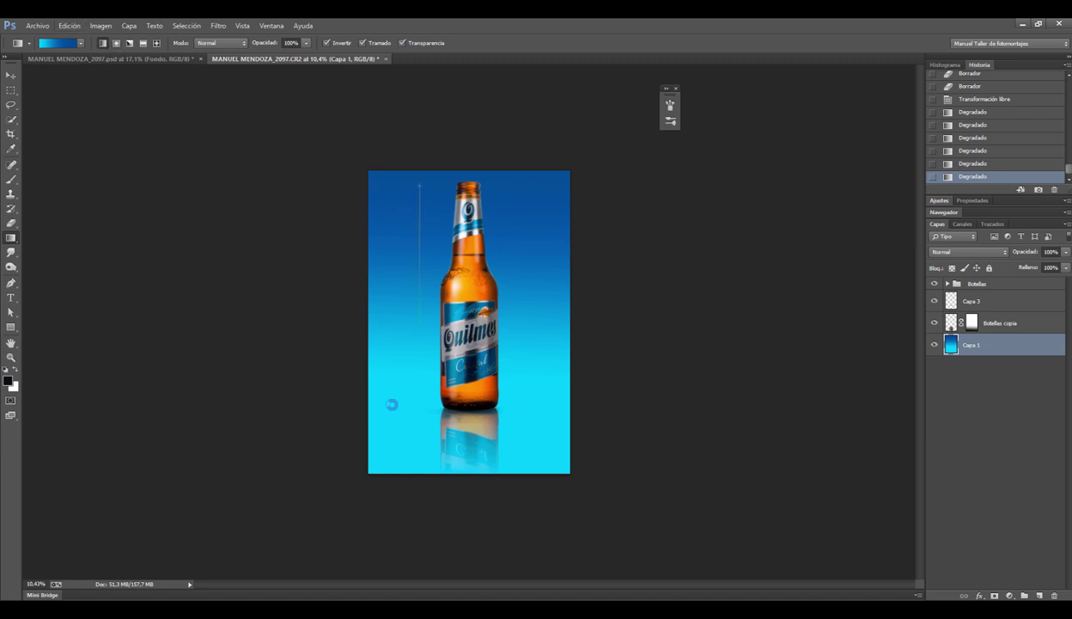
drag(419, 185, 428, 509)
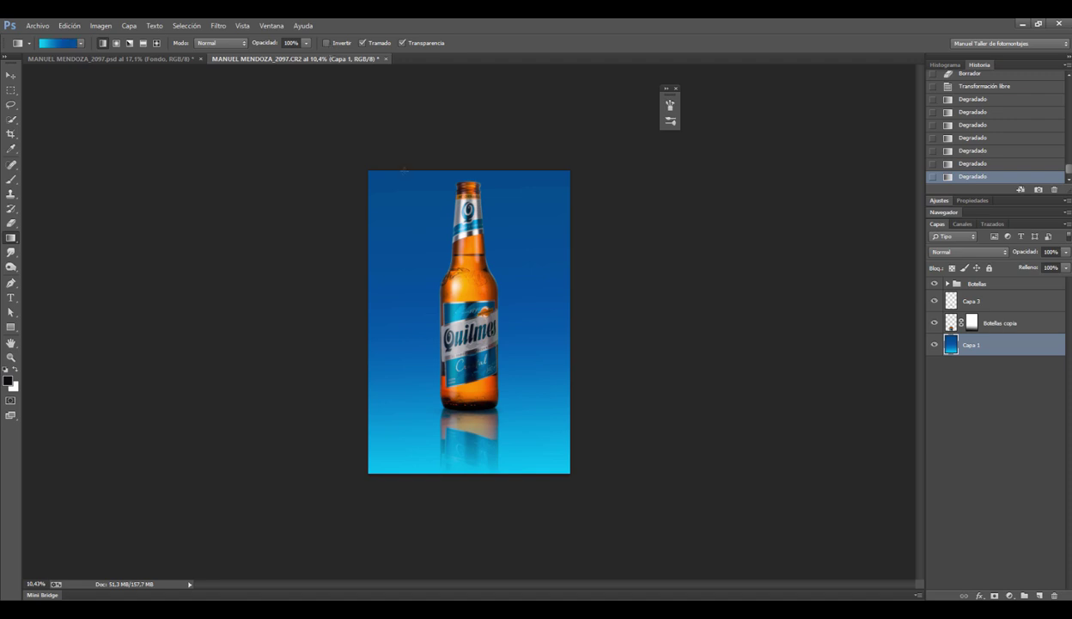
drag(410, 165, 414, 530)
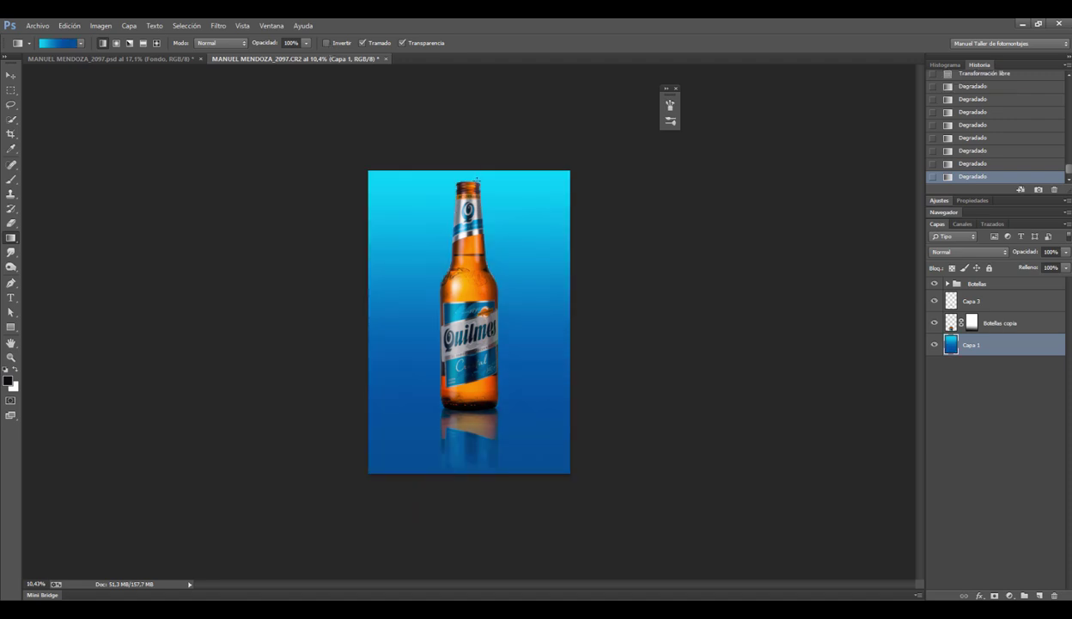
drag(481, 271, 481, 507)
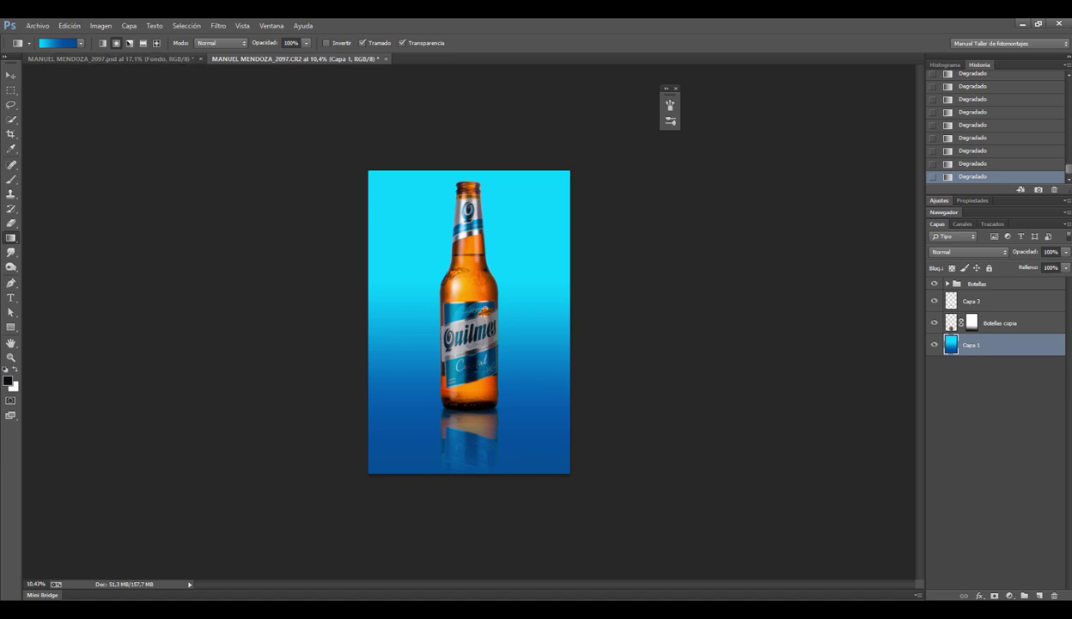
drag(377, 227, 377, 227)
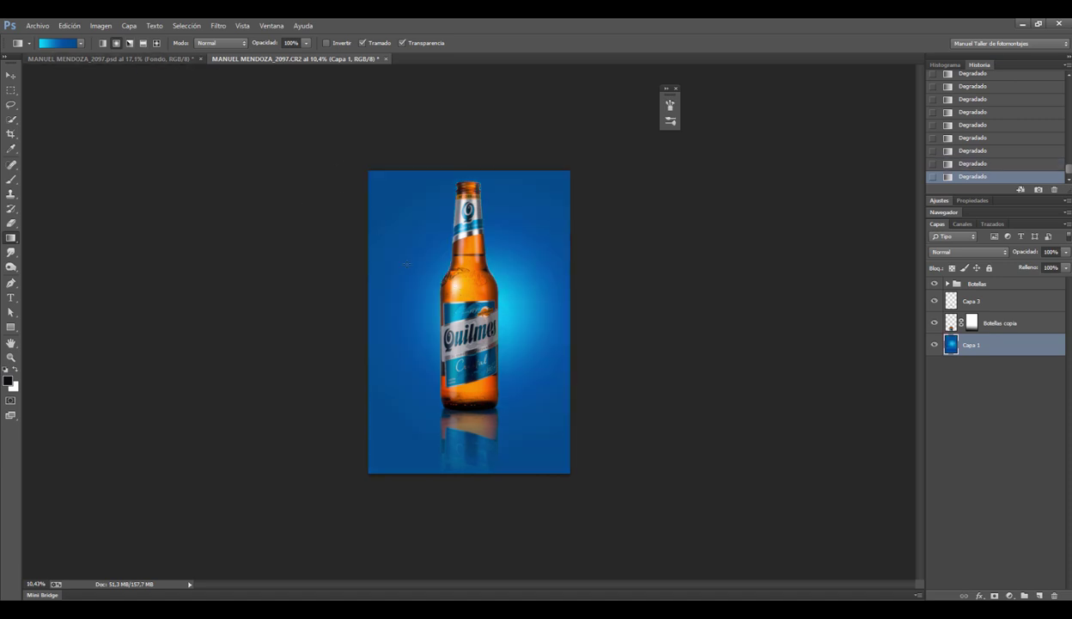
Step: Redraw the radial gradient on 'Capa 1' from the bottle label outward, centring the cyan glow
drag(477, 305, 289, 138)
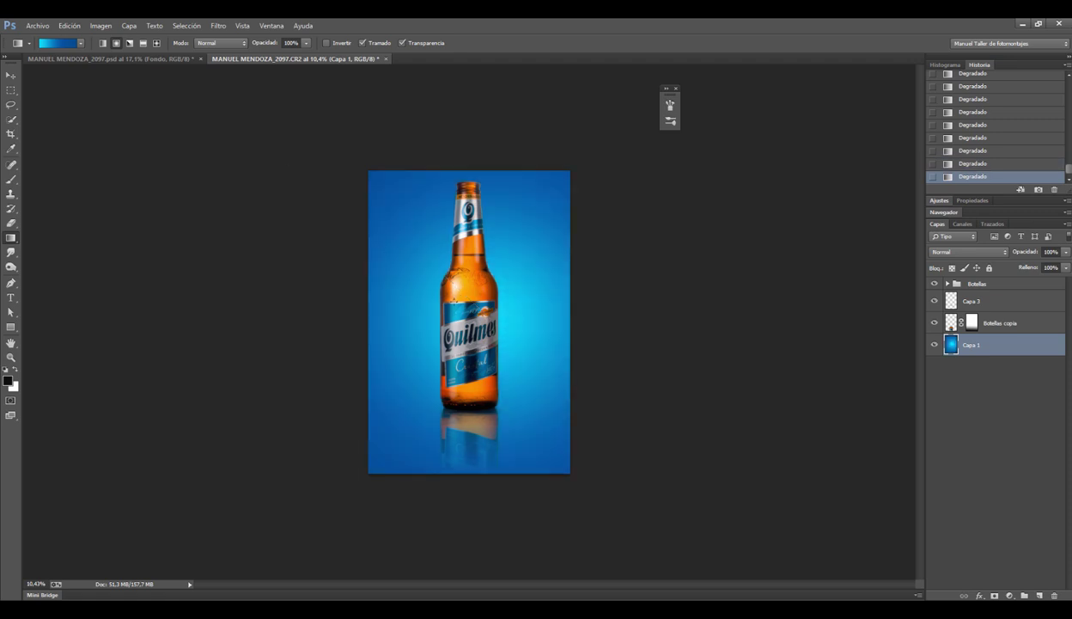
drag(330, 178, 237, 94)
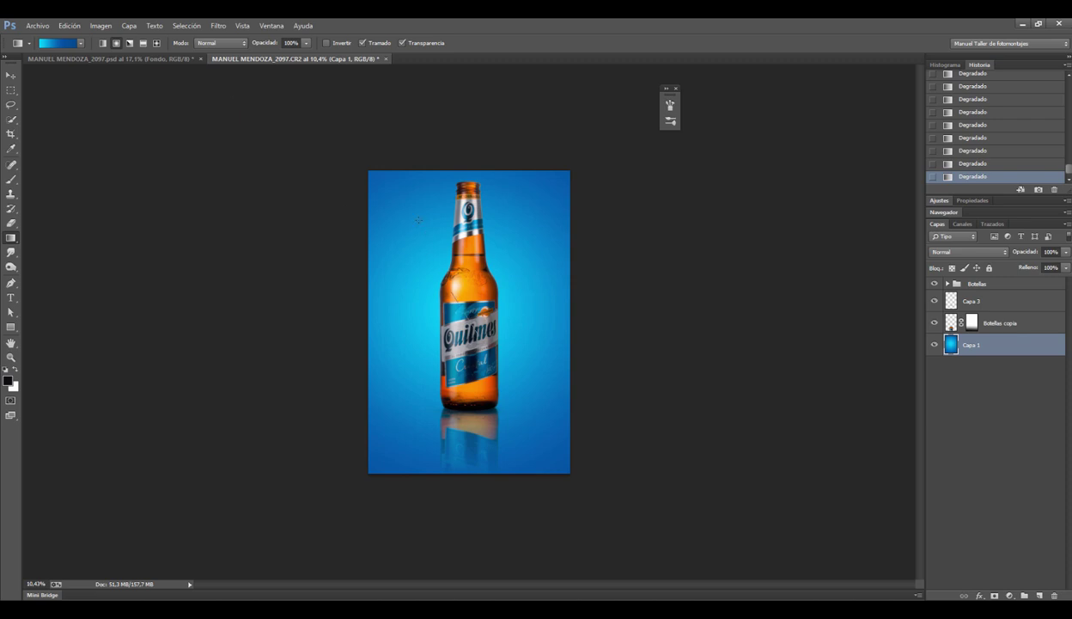
drag(459, 302, 367, 135)
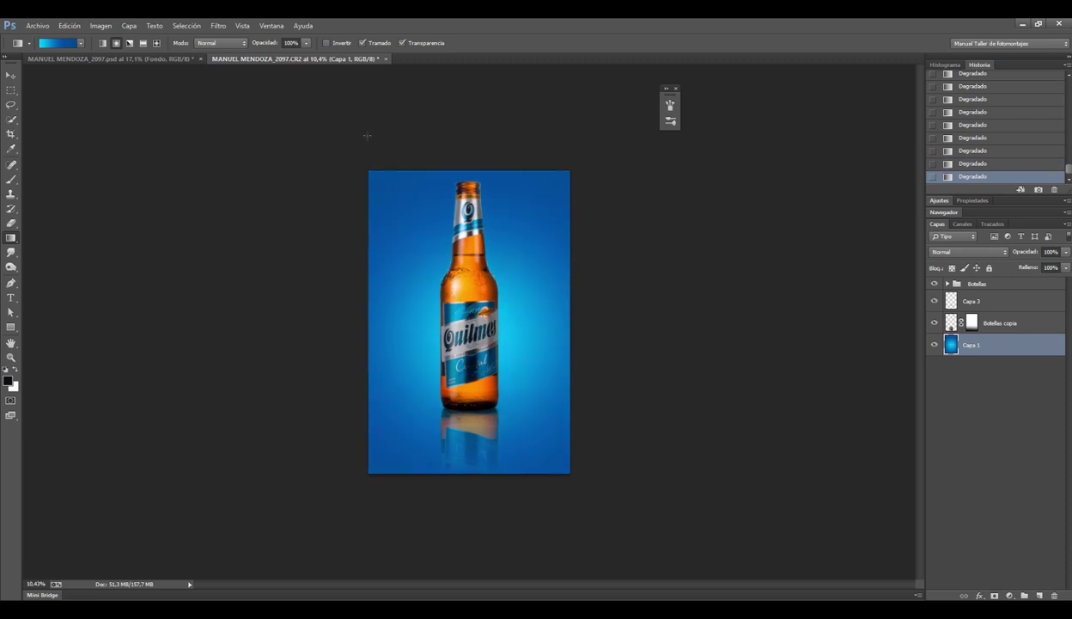
drag(417, 256, 295, 60)
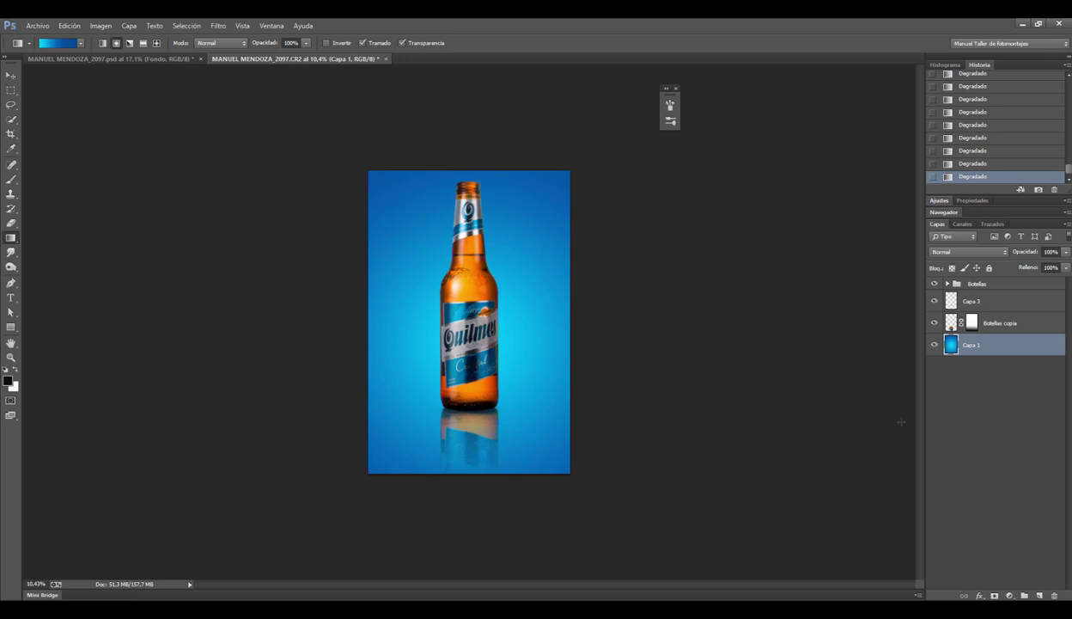
Step: Check the label at 100%, fit the image on screen, then show it full-screen with the menu bar
key(ctrl+1)
key(ctrl+0)
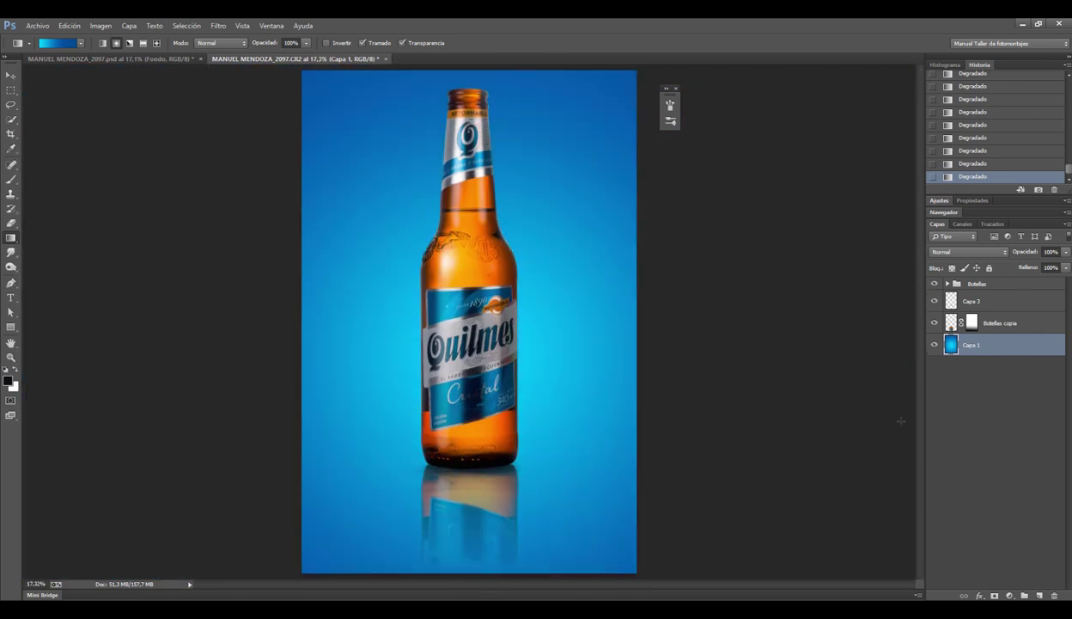
key(f)
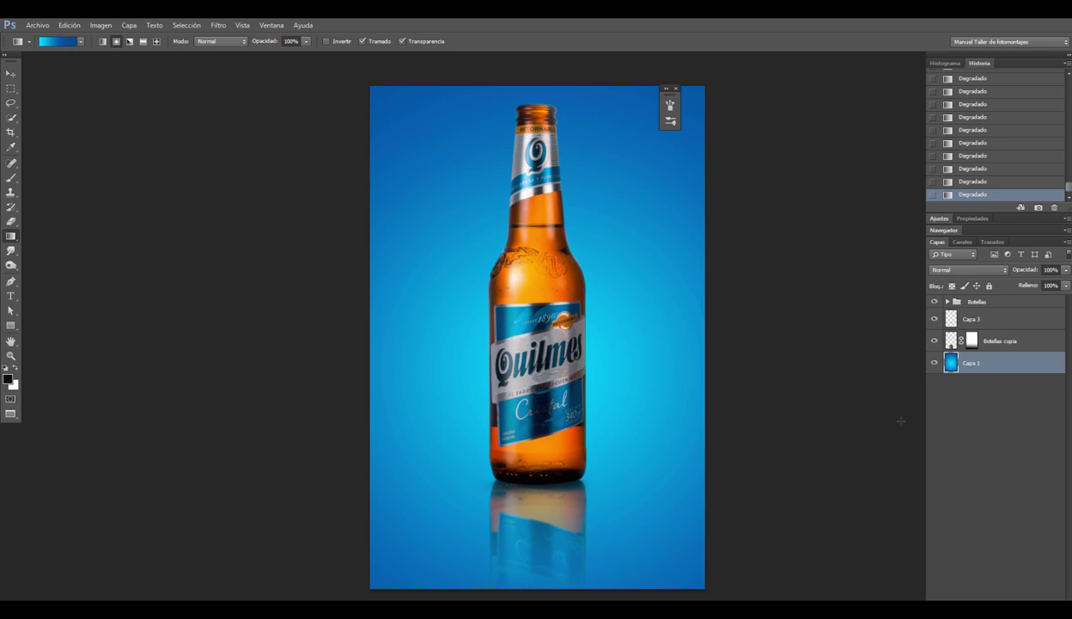
drag(552, 328, 487, 331)
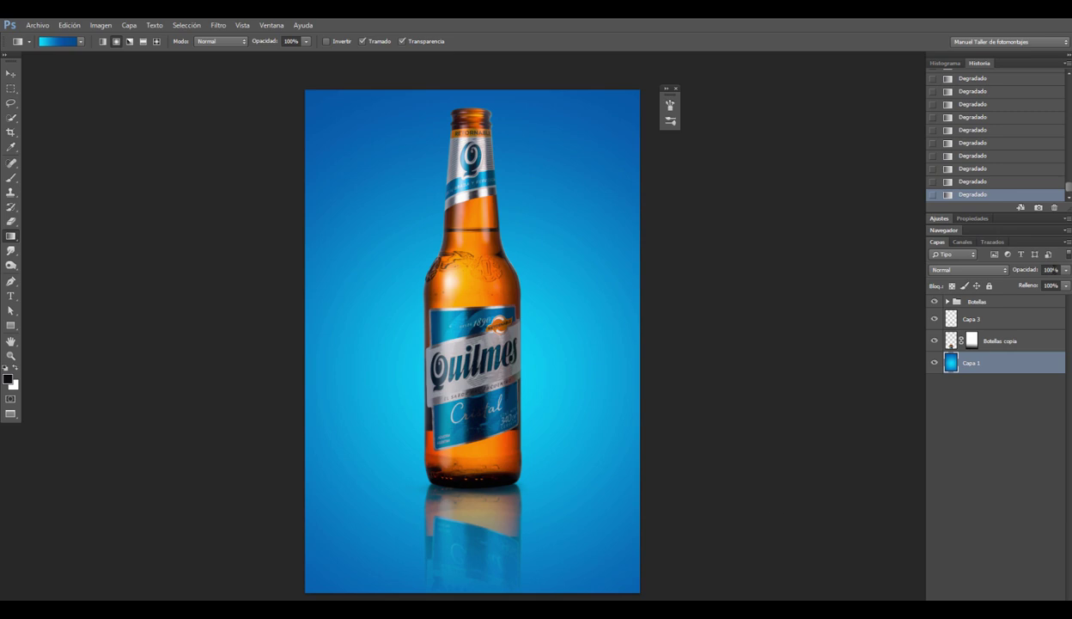
click(955, 302)
click(948, 302)
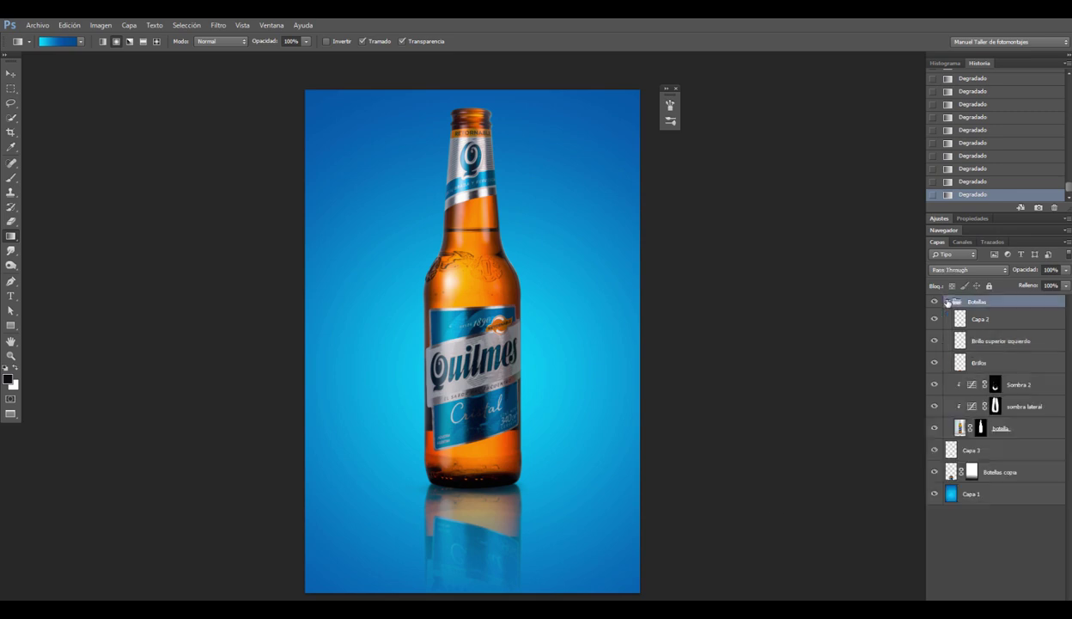
click(948, 301)
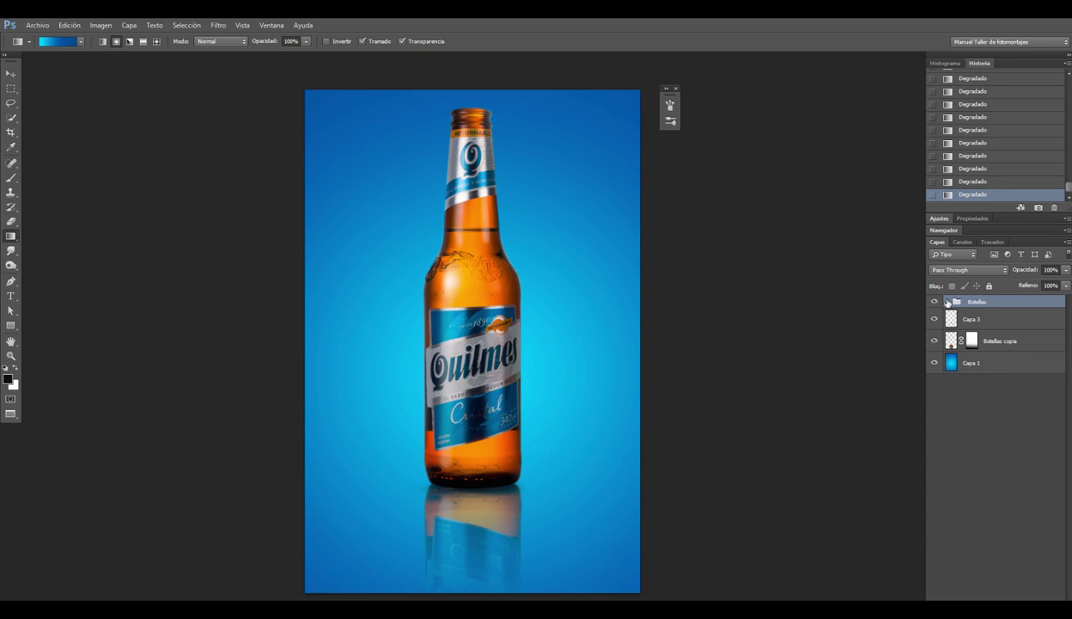
click(992, 340)
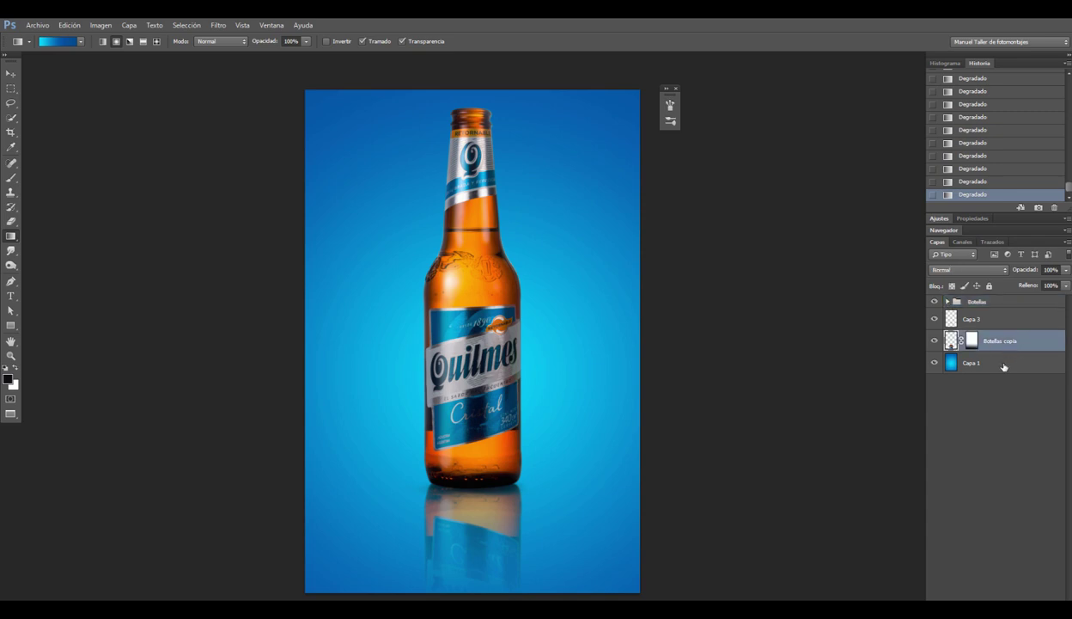
click(1003, 365)
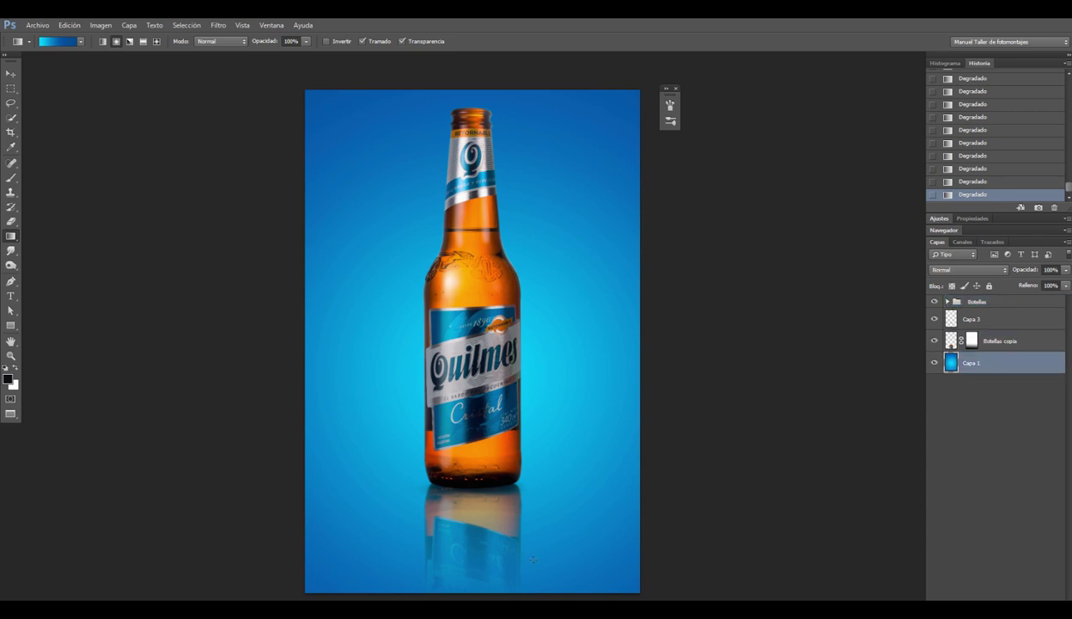